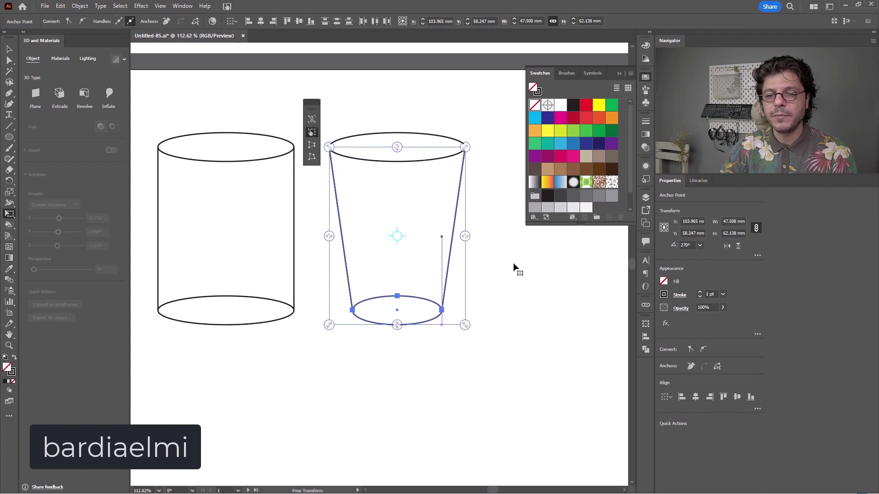
Draw a horizontal line about 47.5 mm long across the straight cylinder's top ellipse and give it a green stroke
{"action": "key", "text": "v"}
{"action": "left_click", "coordinate": [517, 278]}
{"action": "scroll", "coordinate": [239, 198], "scroll_direction": "left", "scroll_amount": 2}
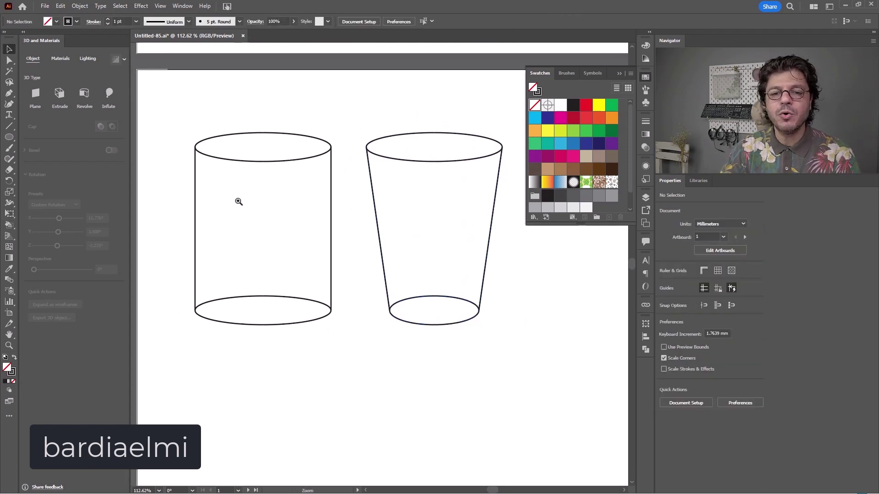
{"action": "scroll", "coordinate": [251, 186], "scroll_direction": "up", "scroll_amount": 2}
{"action": "key", "text": "backslash"}
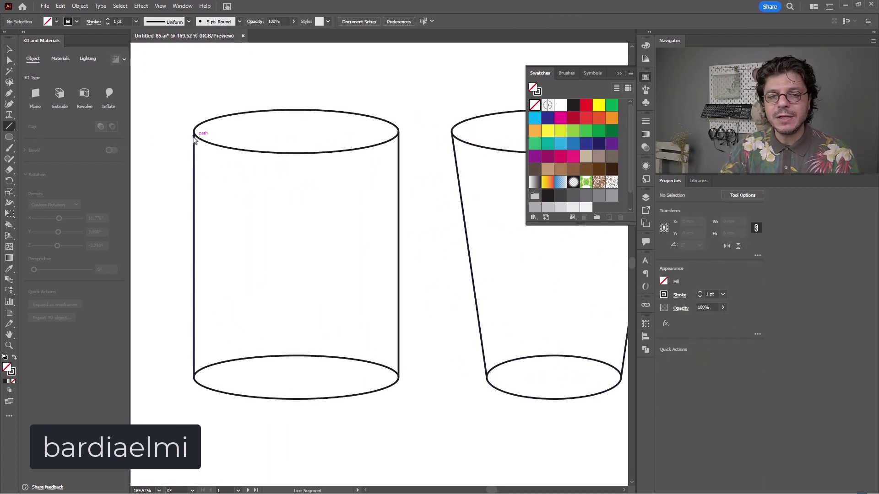
{"action": "left_click_drag", "start_coordinate": [193, 131], "coordinate": [399, 131]}
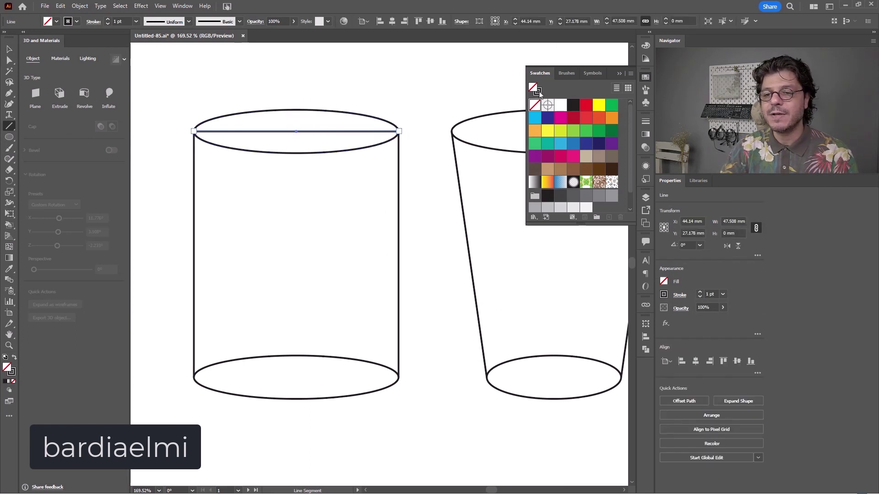
{"action": "left_click", "coordinate": [538, 91]}
{"action": "left_click", "coordinate": [612, 106]}
{"action": "key", "text": "v"}
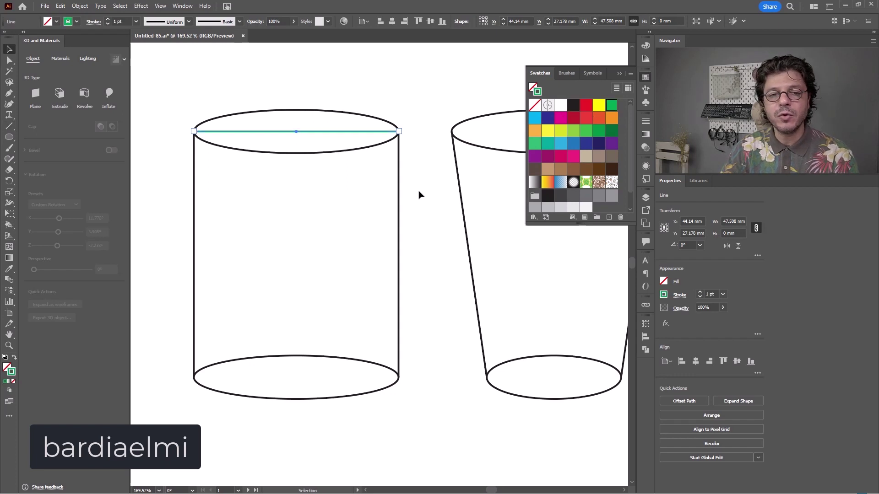
Draw a vertical green line about 57.1 mm long from the top line's midpoint to the center of the cylinder's bottom ellipse
{"action": "left_click", "coordinate": [249, 199]}
{"action": "left_click", "coordinate": [9, 126]}
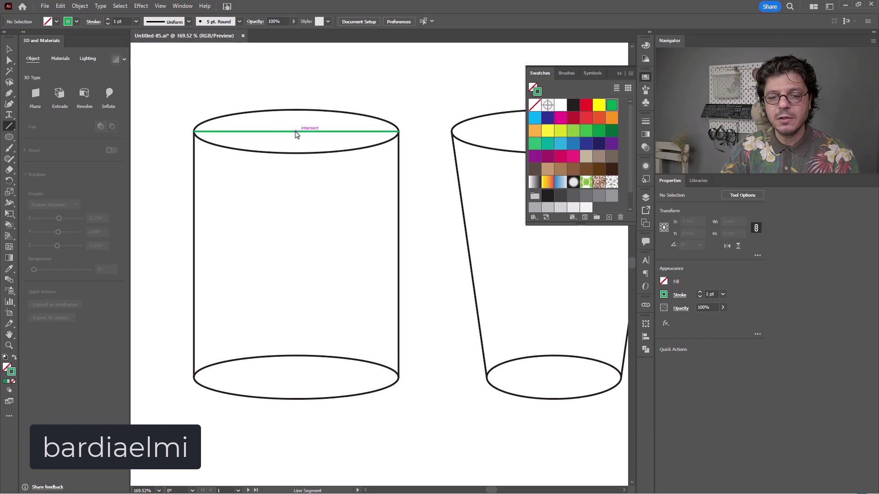
{"action": "left_click_drag", "start_coordinate": [295, 133], "coordinate": [296, 377]}
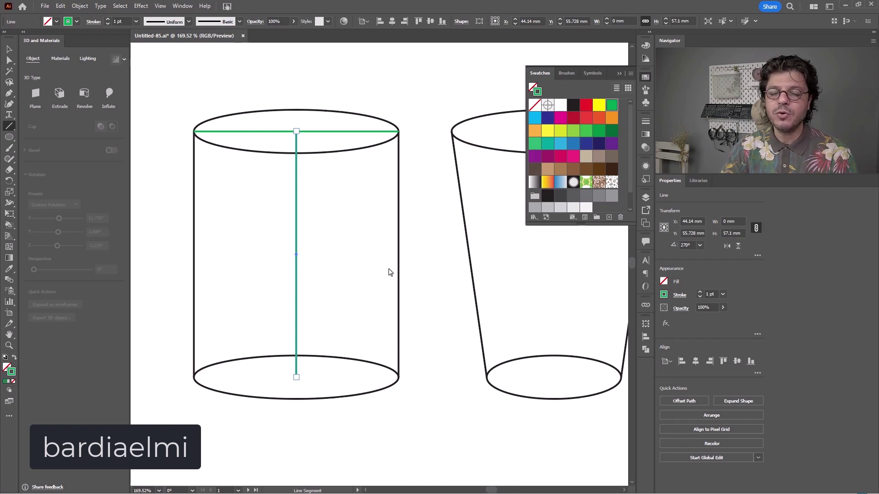
Cut the bottom ellipses of both cups at their side anchor points to separate the back and front arcs
{"action": "key", "text": "a"}
{"action": "left_click", "coordinate": [439, 391], "text": "ctrl+alt"}
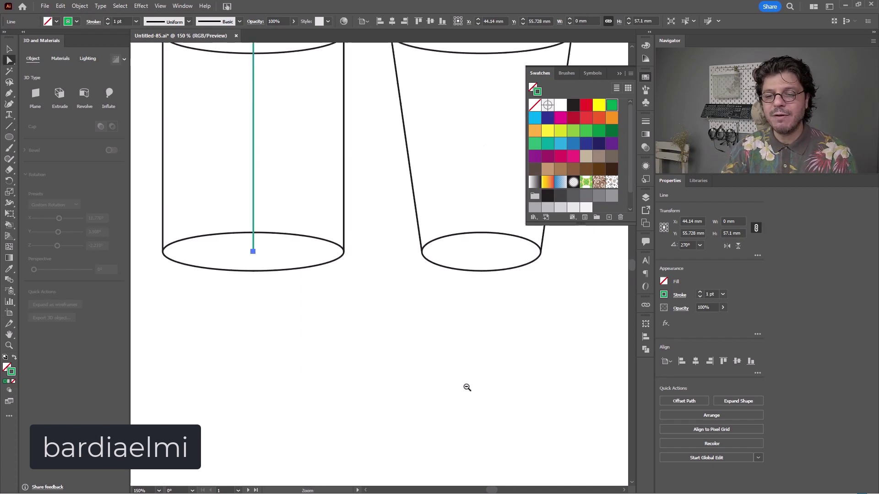
{"action": "scroll", "coordinate": [516, 319], "scroll_direction": "up", "scroll_amount": 2}
{"action": "left_click_drag", "start_coordinate": [568, 311], "coordinate": [147, 318]}
{"action": "left_click", "coordinate": [194, 21]}
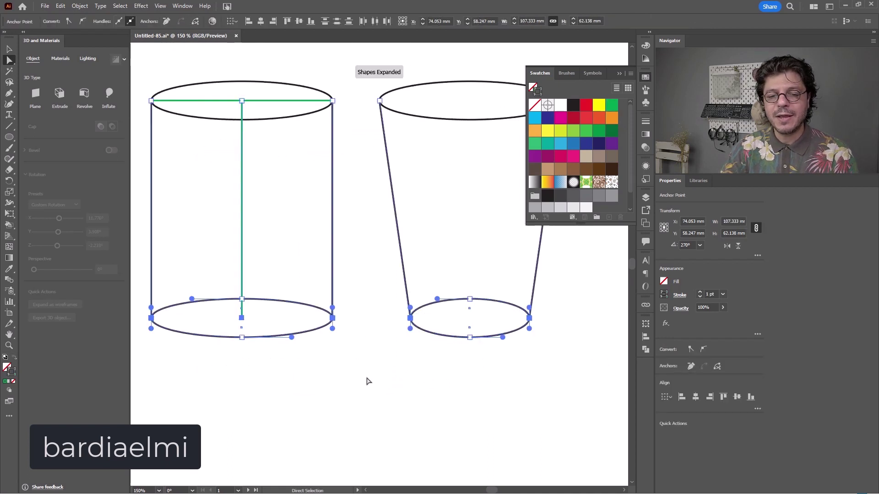
{"action": "left_click", "coordinate": [365, 383]}
Give the back arcs of both bottom ellipses a 0.5 pt dashed stroke with a 2 pt dash
{"action": "left_click", "coordinate": [316, 306]}
{"action": "left_click", "coordinate": [448, 301], "text": "shift"}
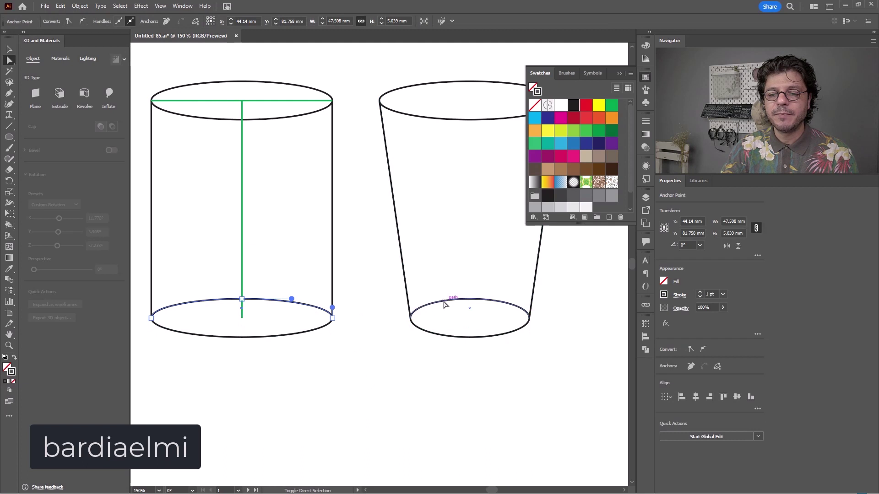
{"action": "left_click", "coordinate": [645, 121]}
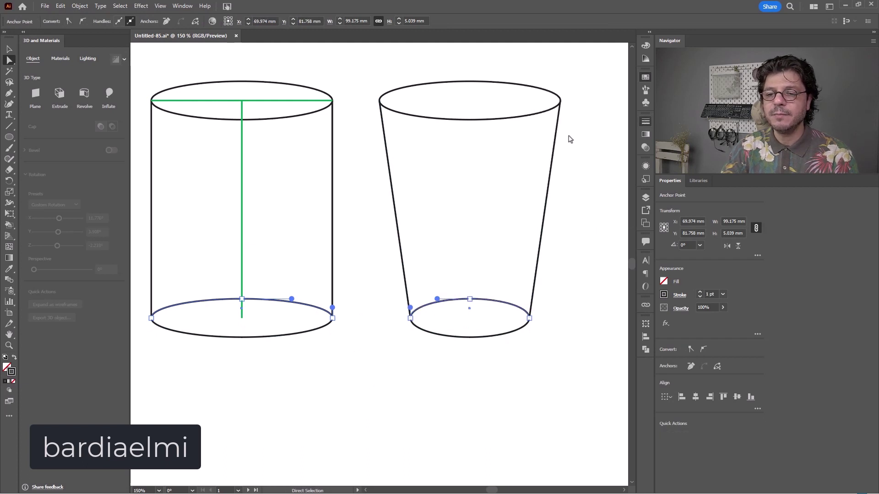
{"action": "left_click", "coordinate": [544, 187]}
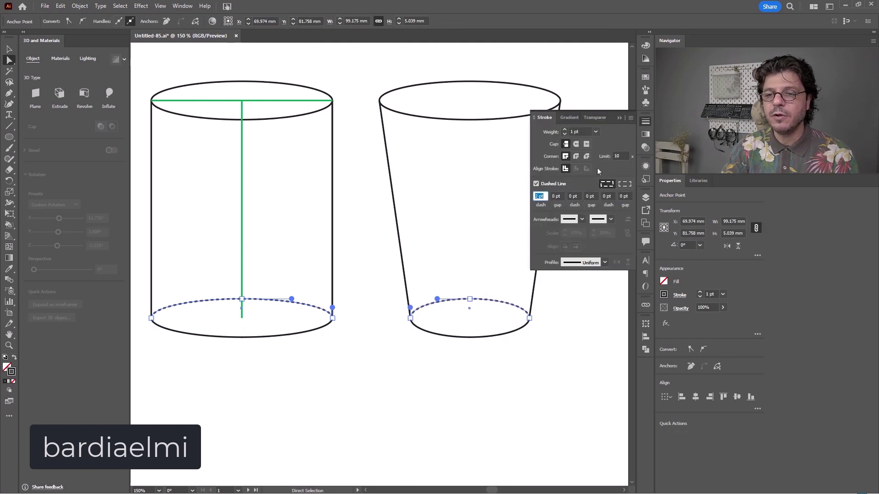
{"action": "left_click", "coordinate": [595, 132]}
{"action": "left_click", "coordinate": [616, 155]}
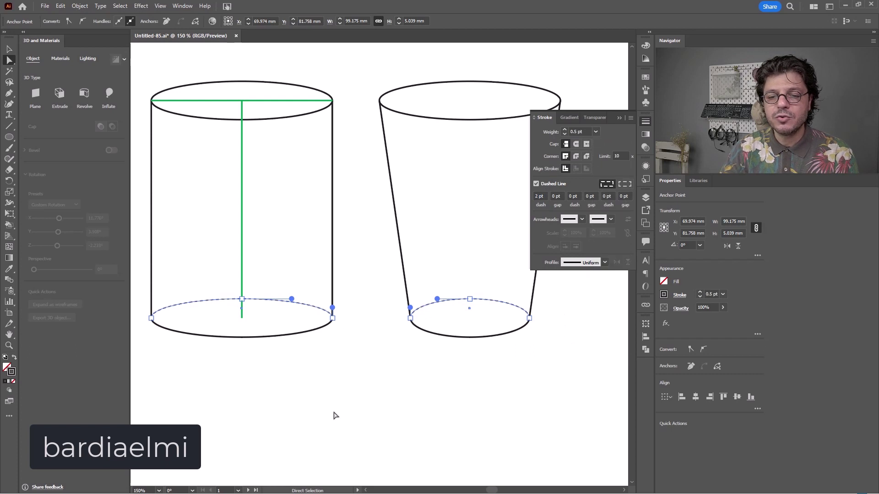
{"action": "left_click", "coordinate": [334, 416]}
{"action": "key", "text": "Tab"}
{"action": "key", "text": "Tab"}
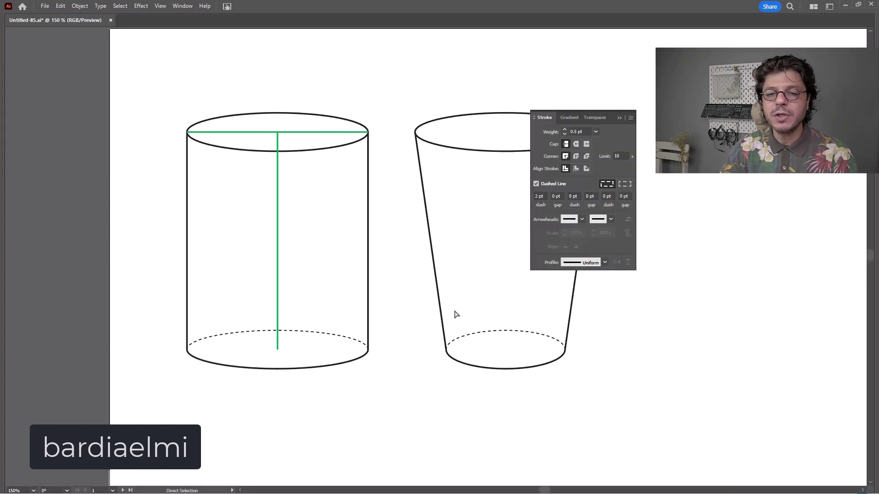
Duplicate the cylinder's two green lines onto the tapered cup, aligned with its top ellipse and center axis
{"action": "left_click", "coordinate": [380, 146], "text": "ctrl"}
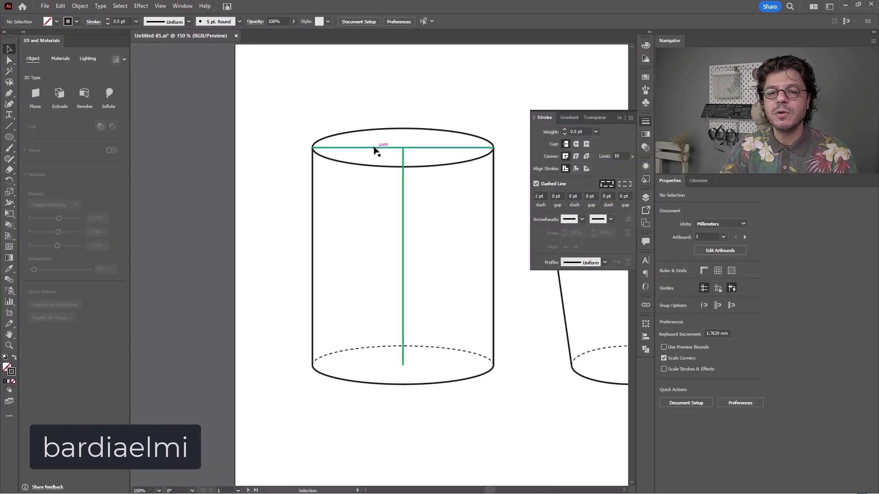
{"action": "left_click", "coordinate": [404, 181], "text": "shift"}
{"action": "left_click_drag", "start_coordinate": [424, 204], "coordinate": [474, 187]}
{"action": "left_click", "coordinate": [427, 298]}
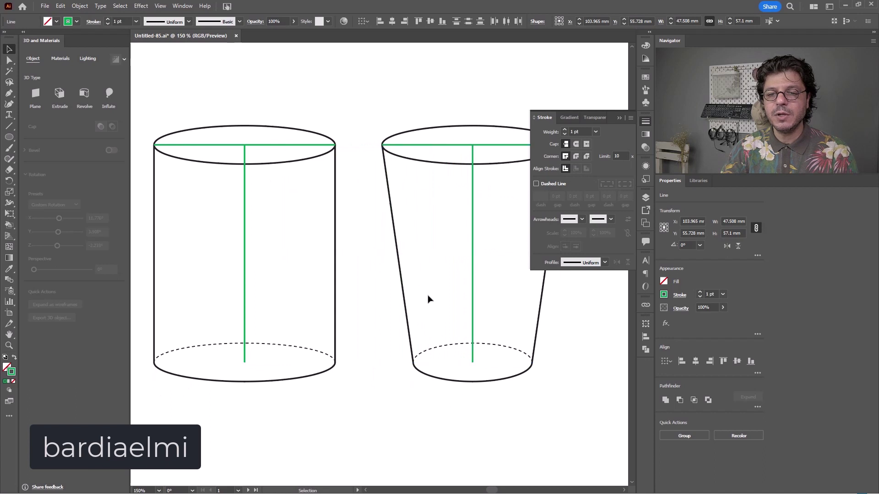
{"action": "scroll", "coordinate": [394, 261], "scroll_direction": "up", "scroll_amount": 2}
{"action": "scroll", "coordinate": [411, 212], "scroll_direction": "down", "scroll_amount": 2}
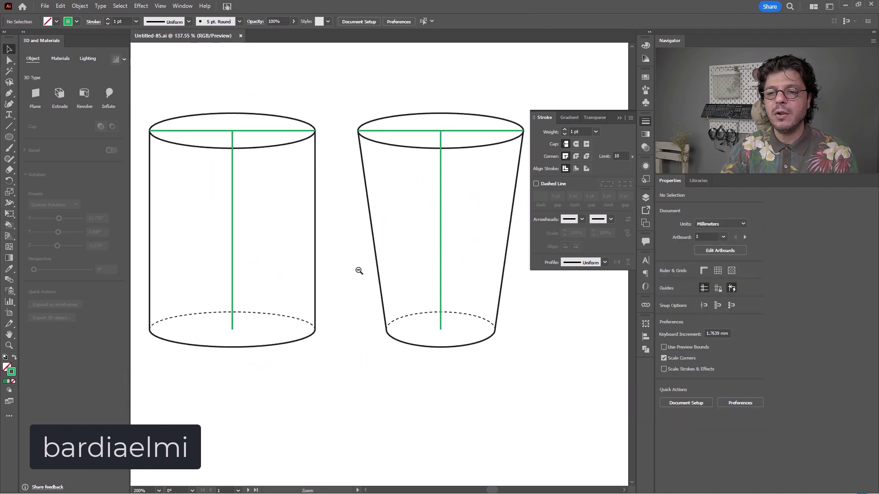
{"action": "left_click", "coordinate": [619, 117]}
{"action": "left_click_drag", "start_coordinate": [540, 153], "coordinate": [538, 154]}
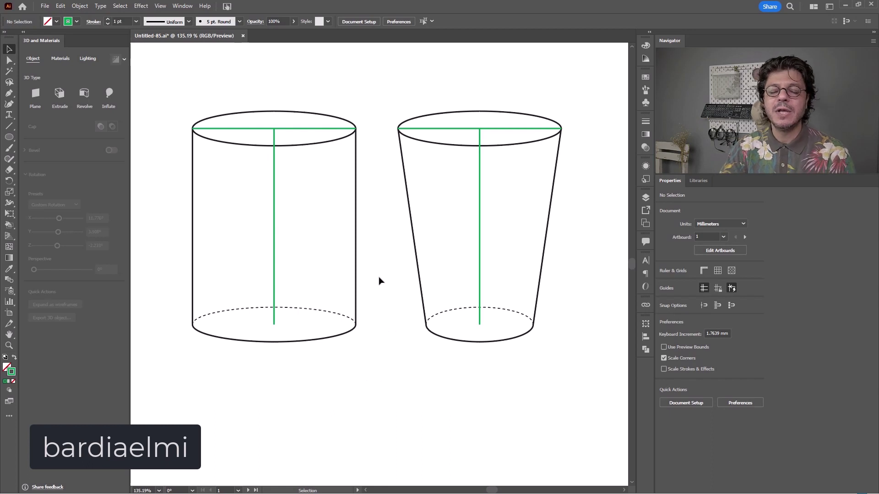
Draw a circle about 51 mm in diameter in the empty area below the two cups
{"action": "left_click", "coordinate": [382, 310], "text": "ctrl+alt"}
{"action": "left_click", "coordinate": [381, 310], "text": "ctrl+alt"}
{"action": "left_click_drag", "start_coordinate": [399, 245], "coordinate": [357, 232]}
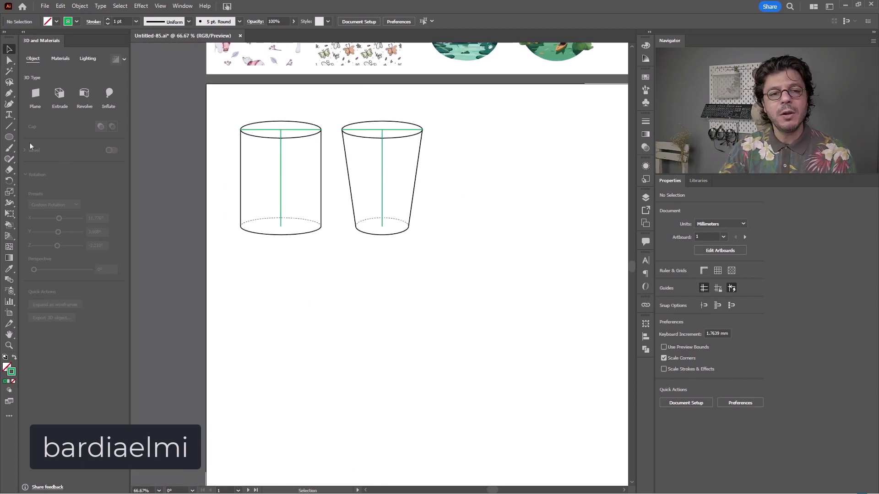
{"action": "left_click", "coordinate": [9, 138]}
{"action": "left_click_drag", "start_coordinate": [280, 273], "coordinate": [368, 335]}
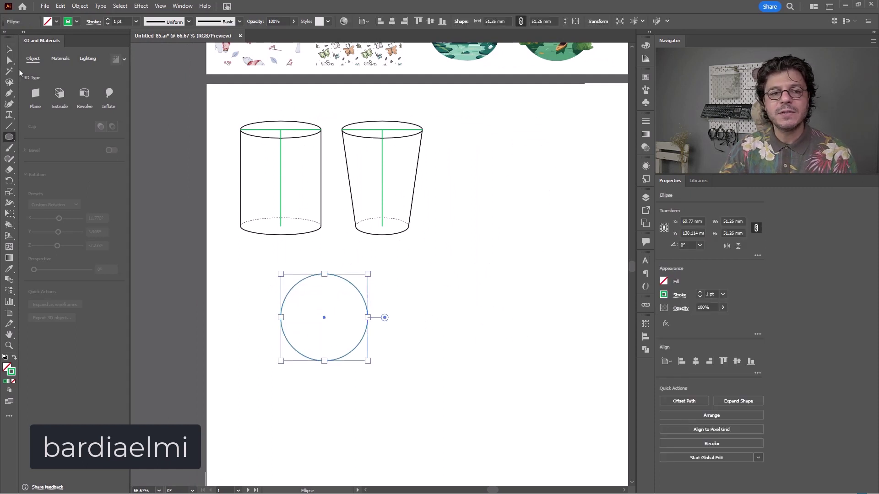
{"action": "key", "text": "v"}
Set the circle's width and height to 70 mm
{"action": "left_click", "coordinate": [729, 222]}
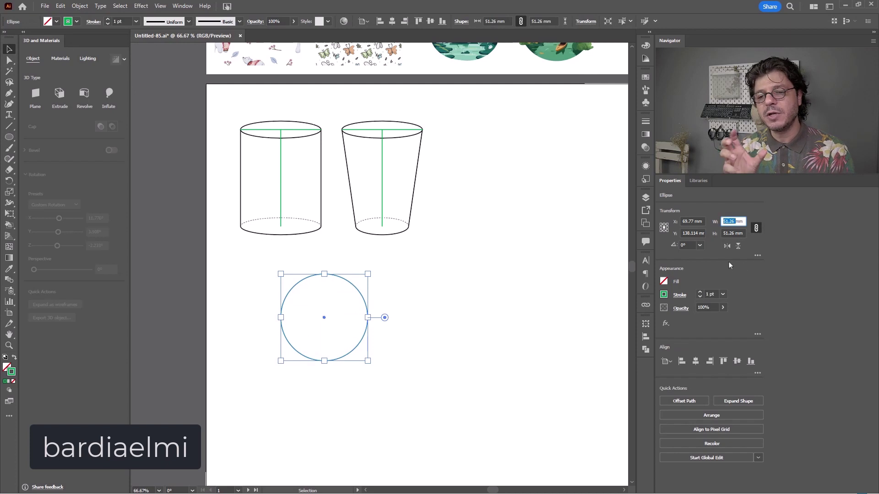
{"action": "type", "text": "7"}
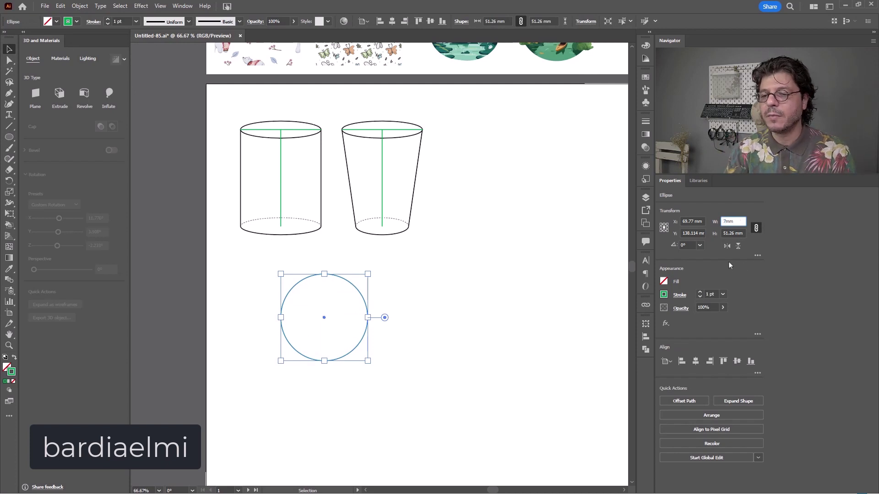
{"action": "key", "text": "Tab"}
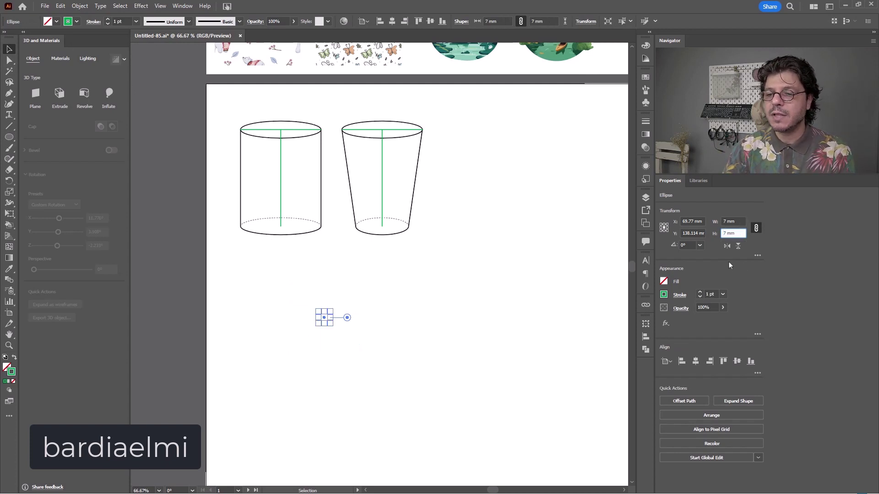
{"action": "key", "text": "shift+Tab"}
{"action": "type", "text": "70"}
{"action": "key", "text": "Return"}
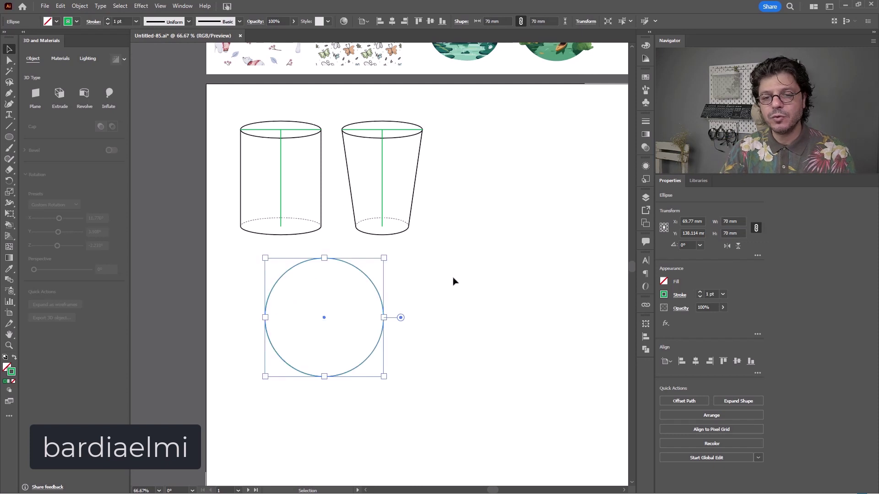
{"action": "left_click", "coordinate": [463, 287]}
Move the 70 mm circle to the right of the tapered cup, aligning its top with the cups' top edges
{"action": "key", "text": "ctrl+minus"}
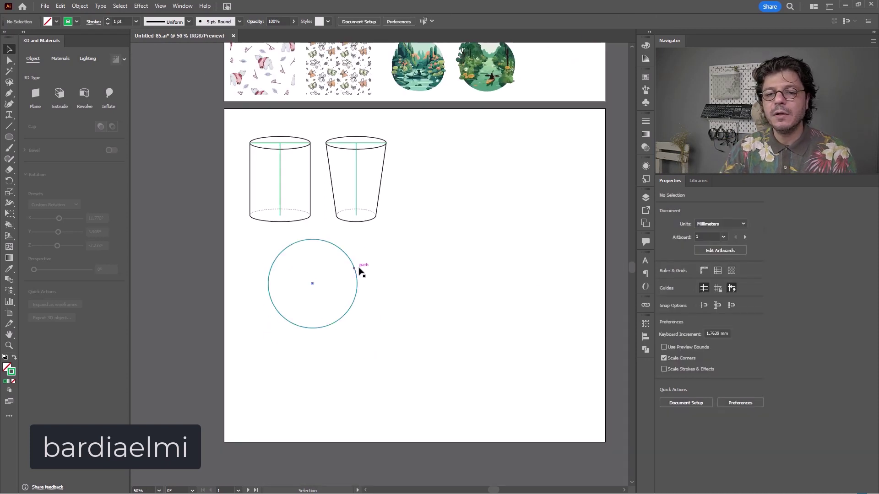
{"action": "left_click_drag", "start_coordinate": [360, 272], "coordinate": [490, 275]}
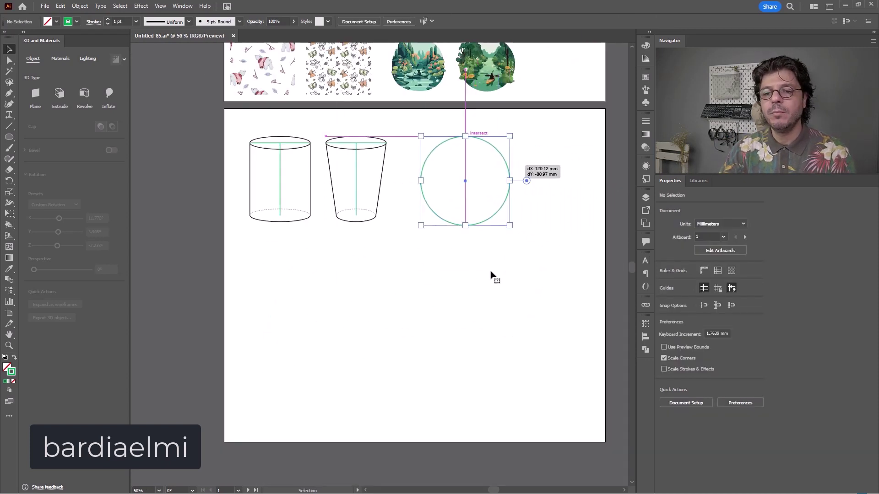
{"action": "left_click", "coordinate": [446, 269]}
{"action": "left_click_drag", "start_coordinate": [449, 188], "coordinate": [498, 211]}
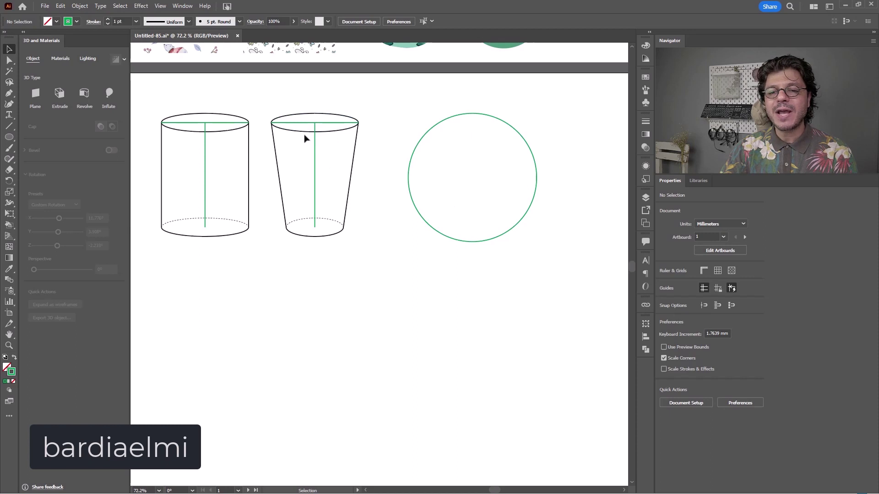
Create a concentric copy of the 70 mm circle with a 50 mm diameter
{"action": "left_click", "coordinate": [516, 131]}
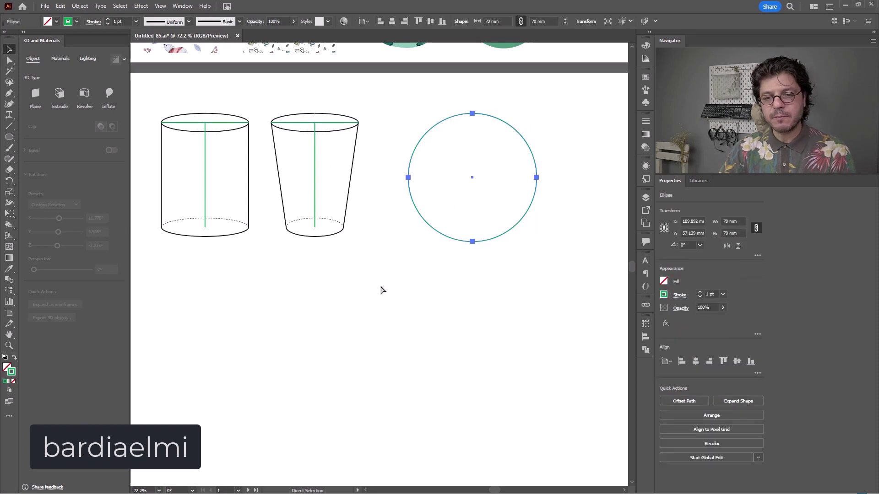
{"action": "key", "text": "v"}
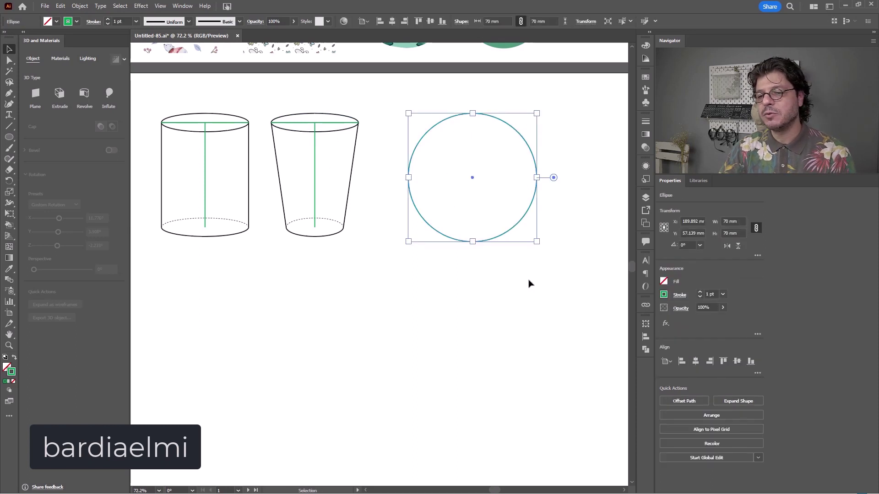
{"action": "left_click", "coordinate": [741, 221]}
{"action": "type", "text": "50"}
{"action": "key", "text": "alt+Return"}
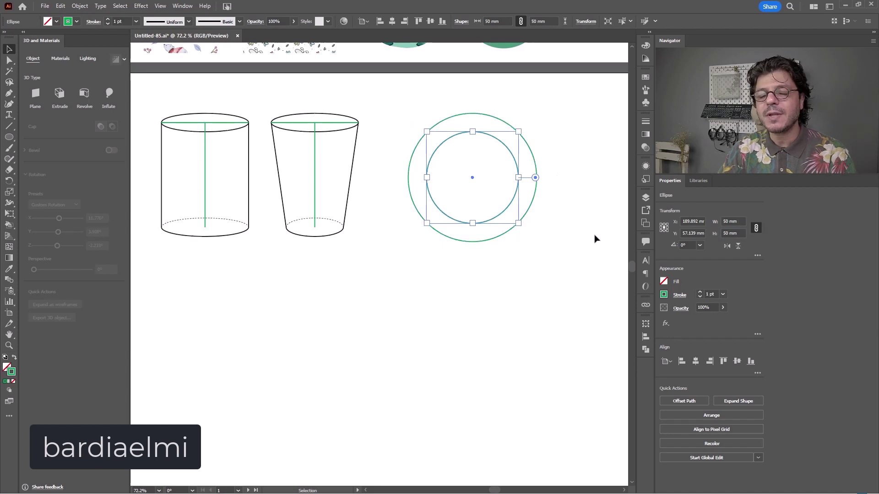
Set the inner circle's diameter to 45 mm
{"action": "left_click", "coordinate": [736, 221]}
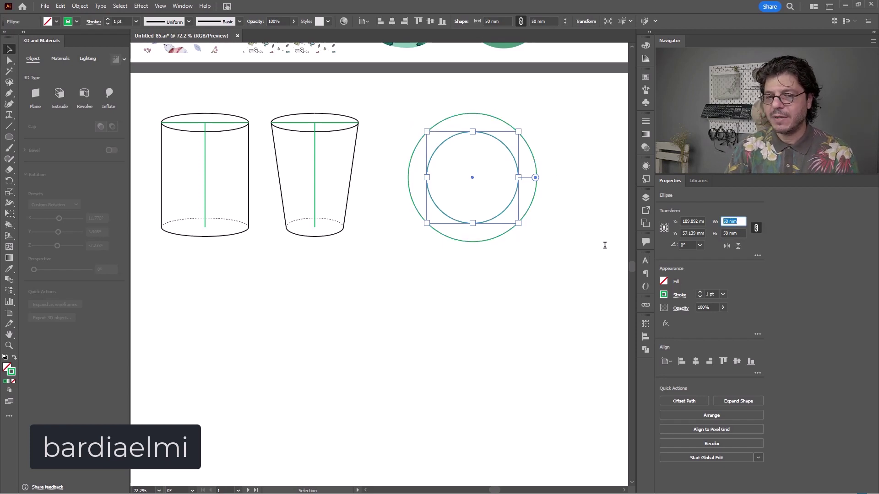
{"action": "type", "text": "45"}
{"action": "key", "text": "Return"}
{"action": "left_click", "coordinate": [436, 307]}
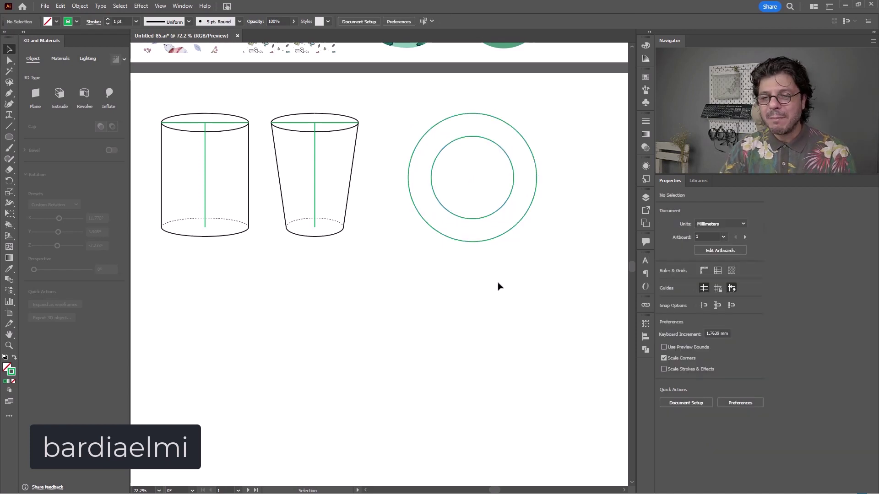
Draw an open path from the circles' centre to the outer circle's right edge, continuing straight down about 106 mm
{"action": "left_click", "coordinate": [530, 149]}
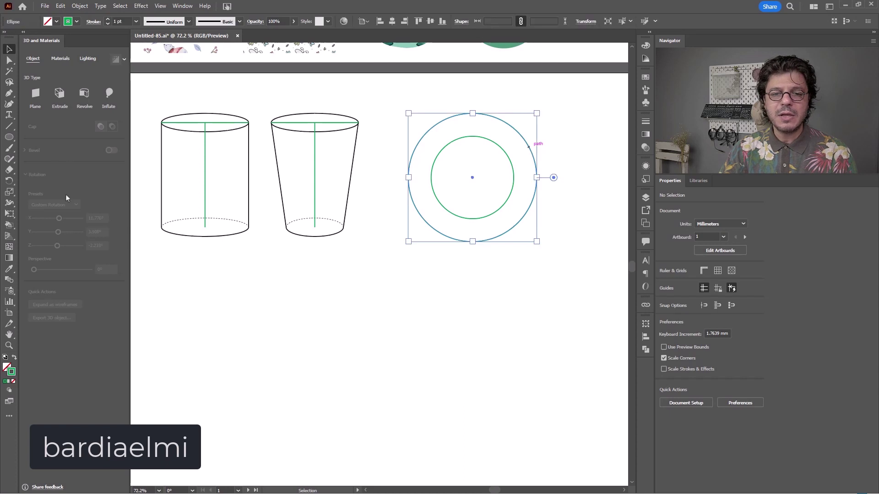
{"action": "left_click", "coordinate": [180, 300]}
{"action": "key", "text": "backslash"}
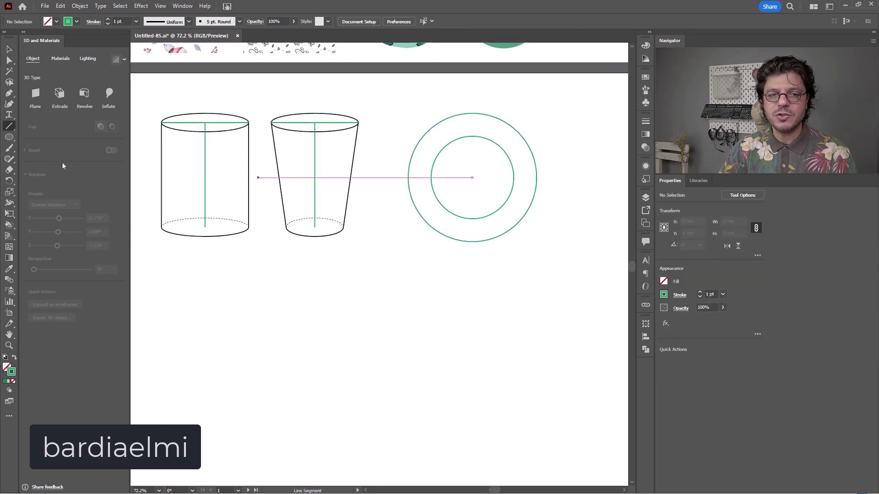
{"action": "key", "text": "p"}
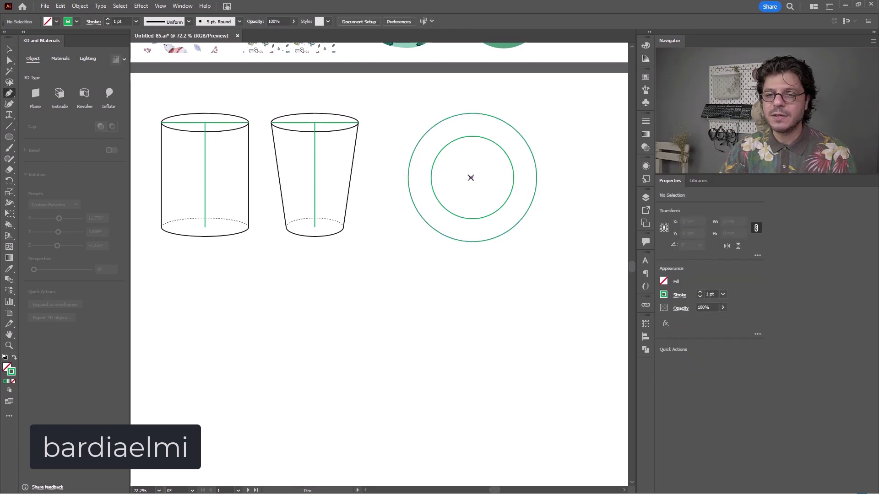
{"action": "left_click", "coordinate": [472, 178]}
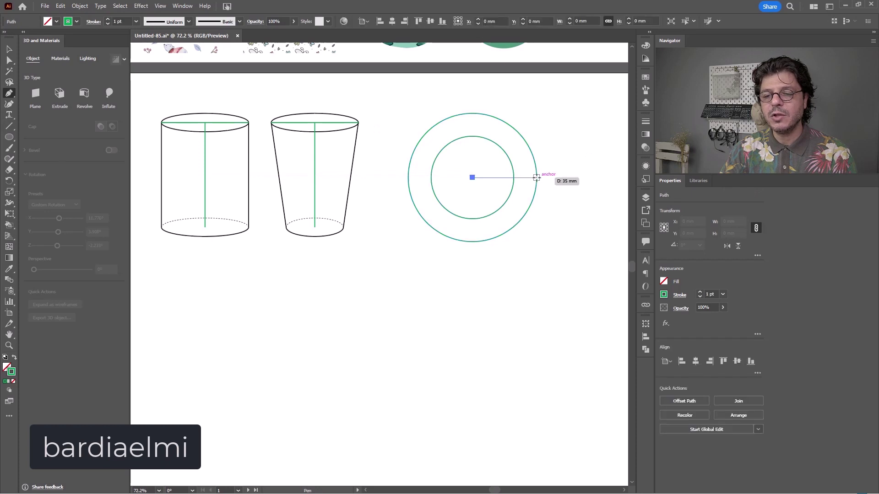
{"action": "left_click", "coordinate": [536, 177]}
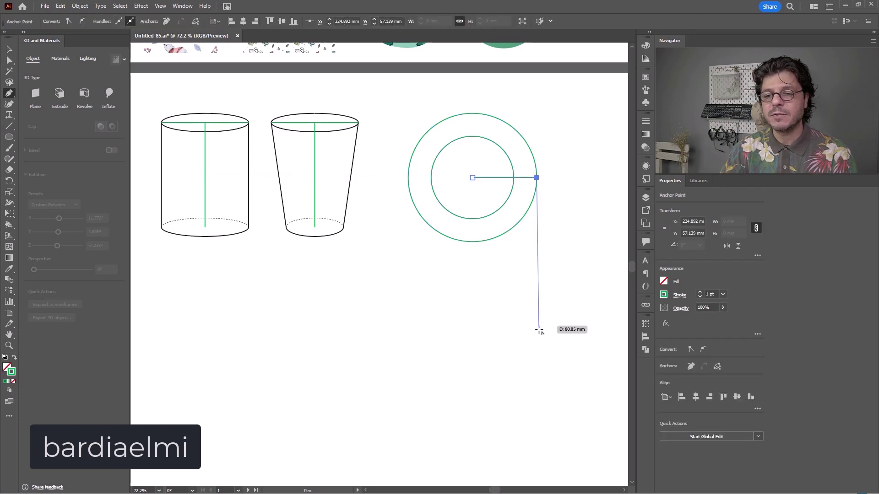
{"action": "left_click", "coordinate": [537, 373]}
{"action": "key", "text": "v"}
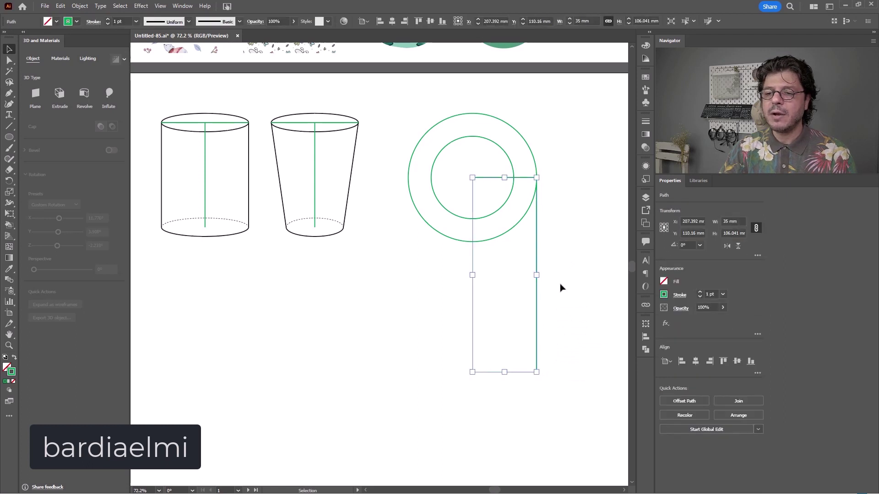
Try to set the L-shaped path's height to 100 mm
{"action": "double_click", "coordinate": [730, 234]}
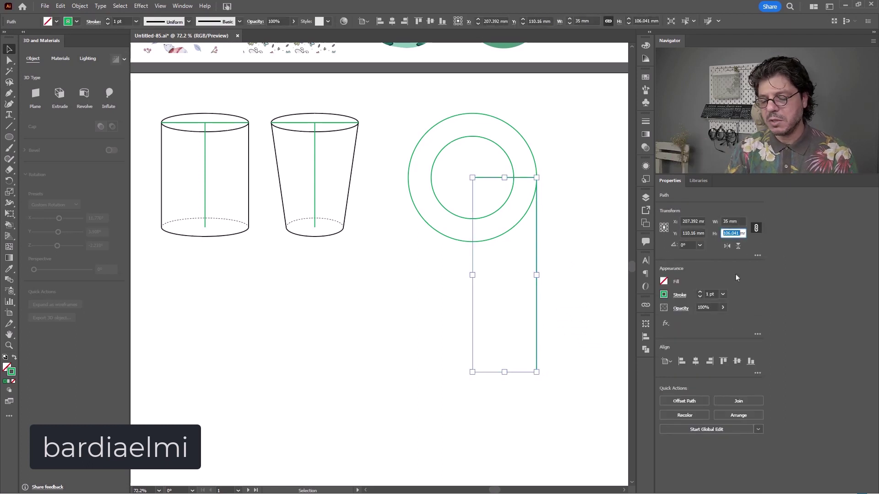
{"action": "type", "text": "100"}
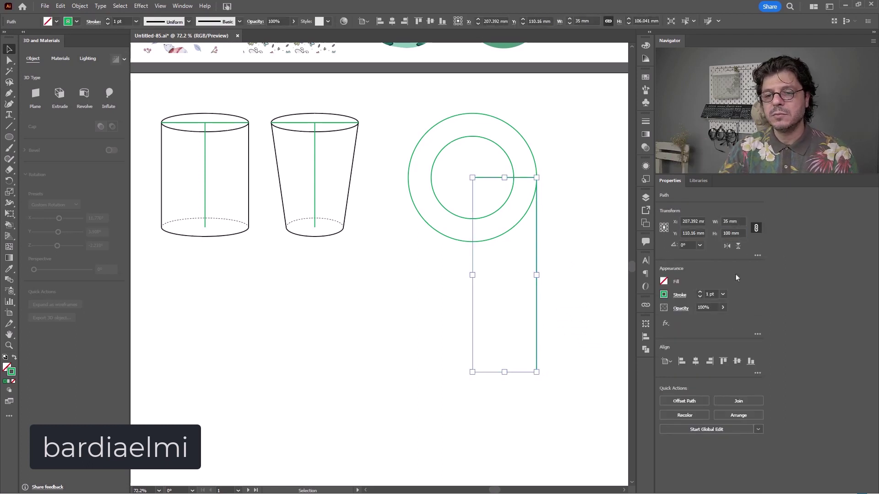
{"action": "left_click", "coordinate": [587, 242]}
{"action": "left_click", "coordinate": [477, 179]}
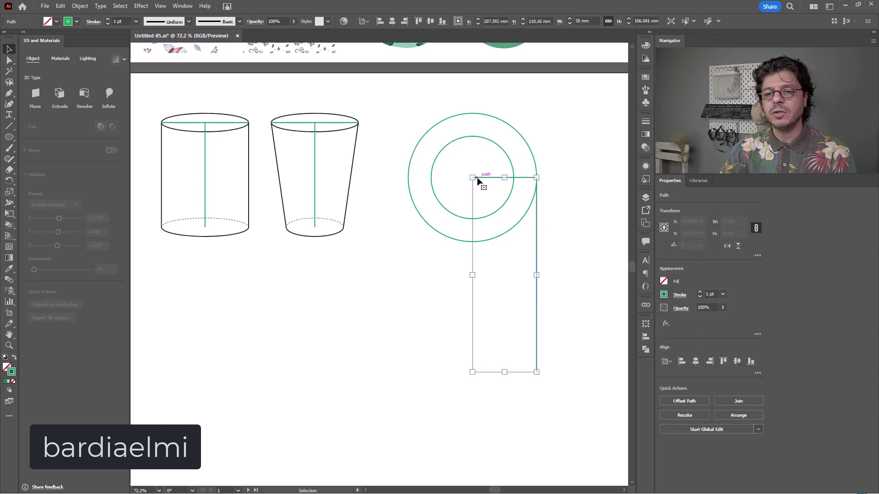
Extend the path's horizontal line from the circles' centre to the 70 mm circle's left edge
{"action": "key", "text": "a"}
{"action": "left_click", "coordinate": [555, 187]}
{"action": "left_click_drag", "start_coordinate": [472, 177], "coordinate": [412, 181]}
{"action": "key", "text": "v"}
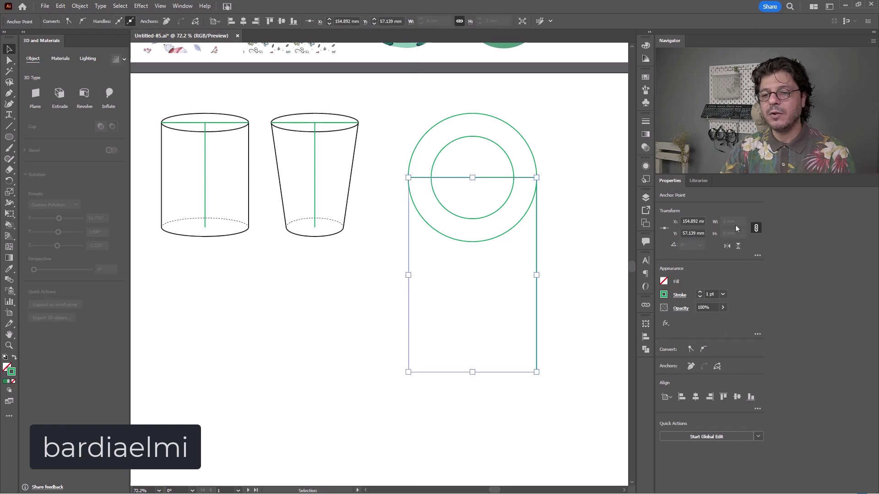
{"action": "left_click", "coordinate": [593, 290]}
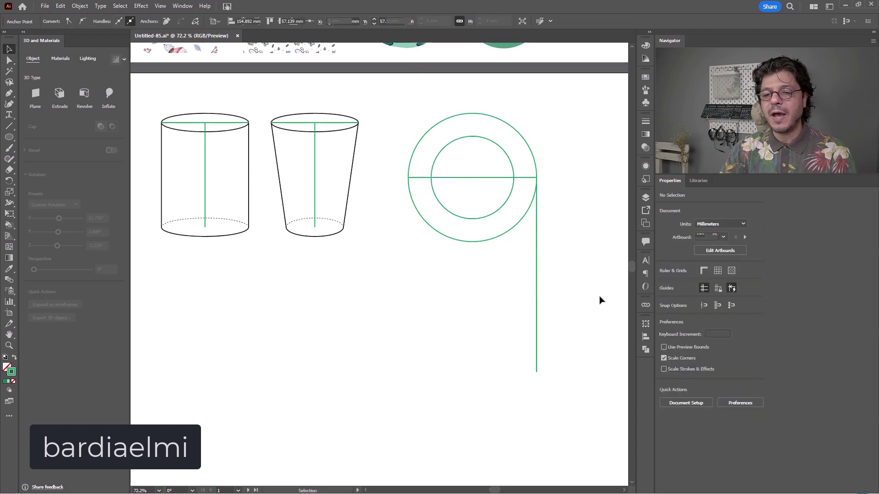
Set the path's height to 110 mm with proportions unlinked and the top-centre point as reference
{"action": "left_click", "coordinate": [536, 275]}
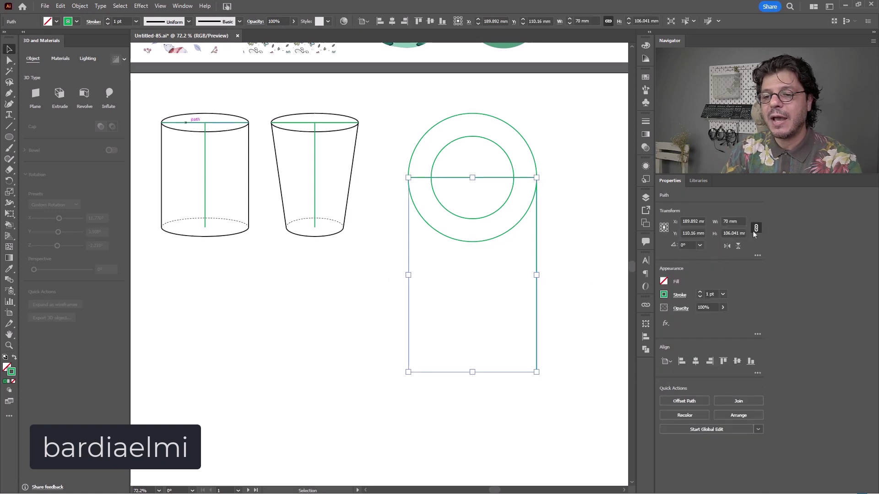
{"action": "left_click", "coordinate": [756, 228]}
{"action": "left_click", "coordinate": [732, 233]}
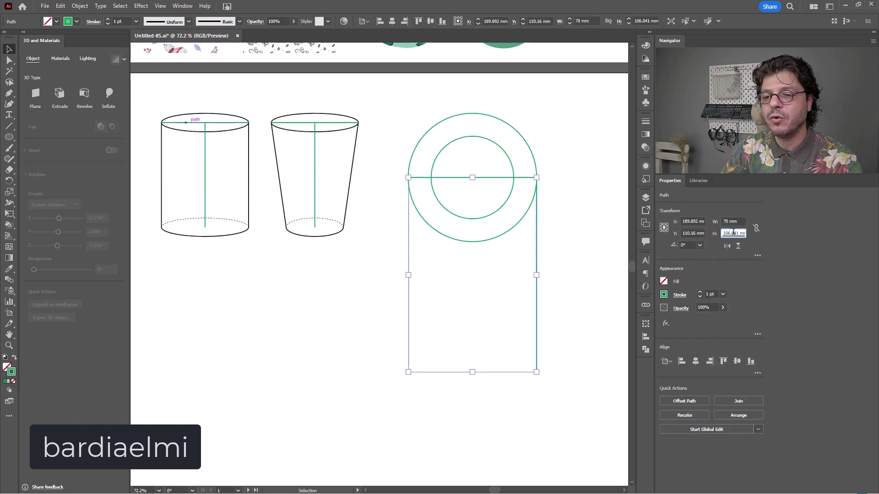
{"action": "left_click", "coordinate": [662, 224]}
{"action": "left_click", "coordinate": [663, 224]}
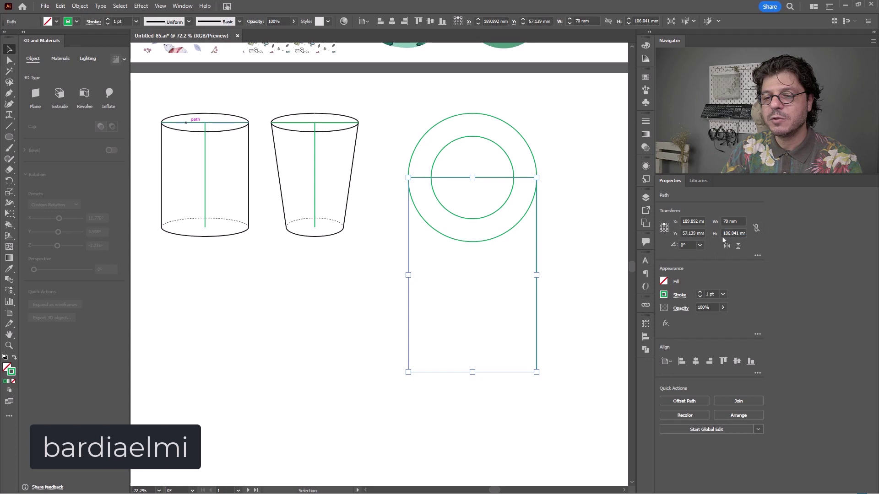
{"action": "left_click", "coordinate": [733, 233]}
{"action": "type", "text": "11"}
{"action": "key", "text": "Return"}
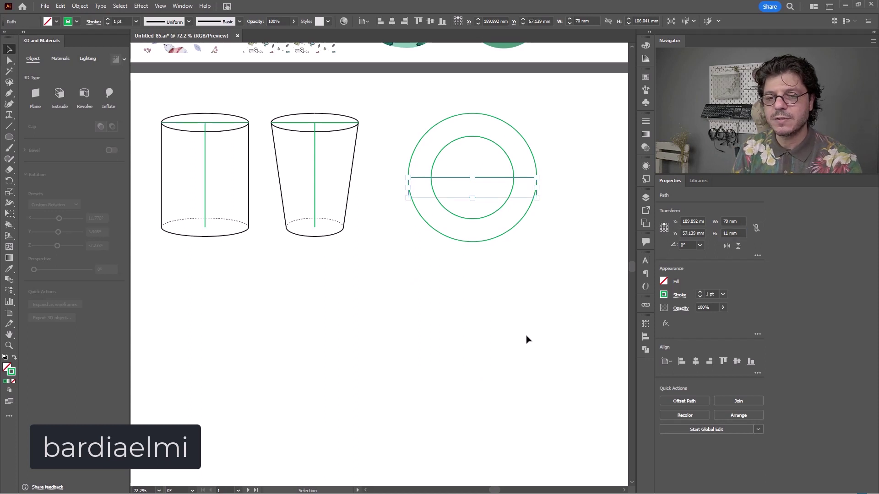
{"action": "left_click", "coordinate": [728, 234]}
{"action": "type", "text": "110"}
{"action": "key", "text": "Return"}
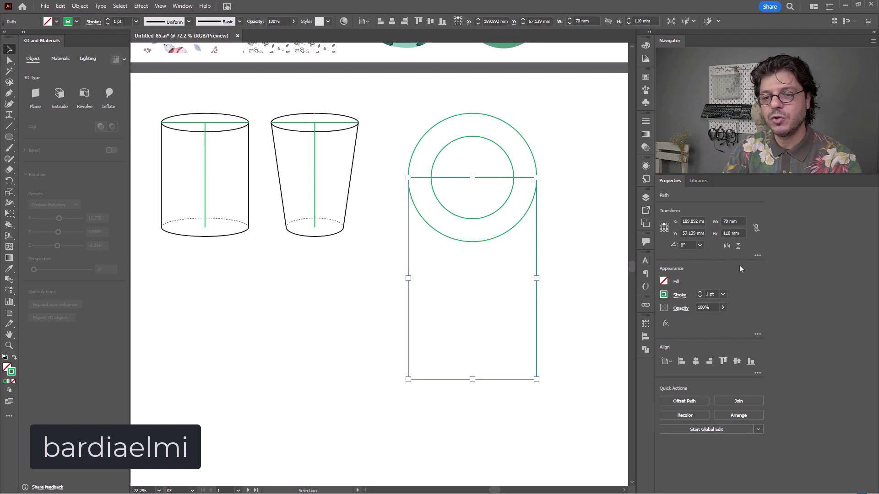
{"action": "left_click", "coordinate": [558, 279]}
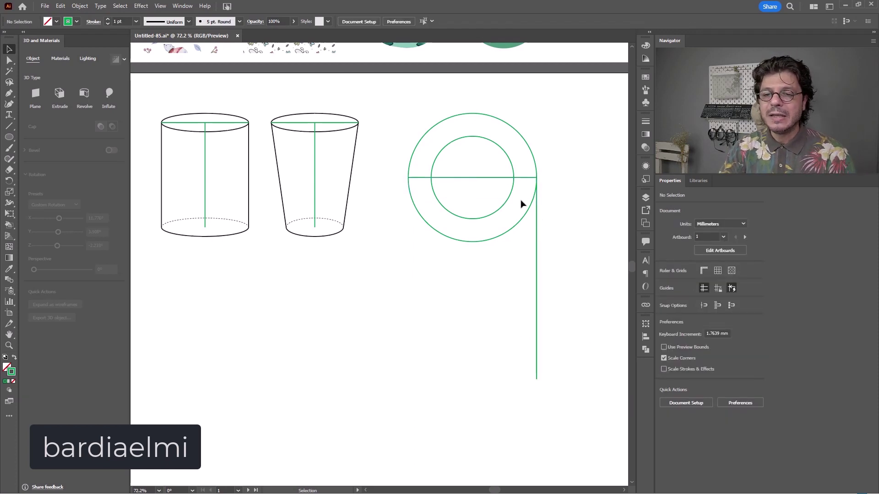
Copy the 45 mm circle straight down, level with the vertical line's lower end, and copy the L-shaped path below the cups
{"action": "left_click_drag", "start_coordinate": [514, 185], "coordinate": [517, 390]}
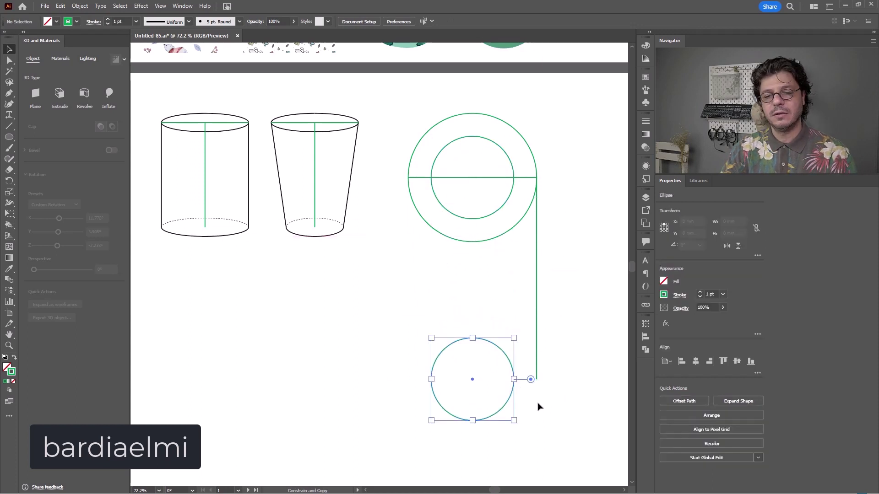
{"action": "left_click", "coordinate": [522, 381]}
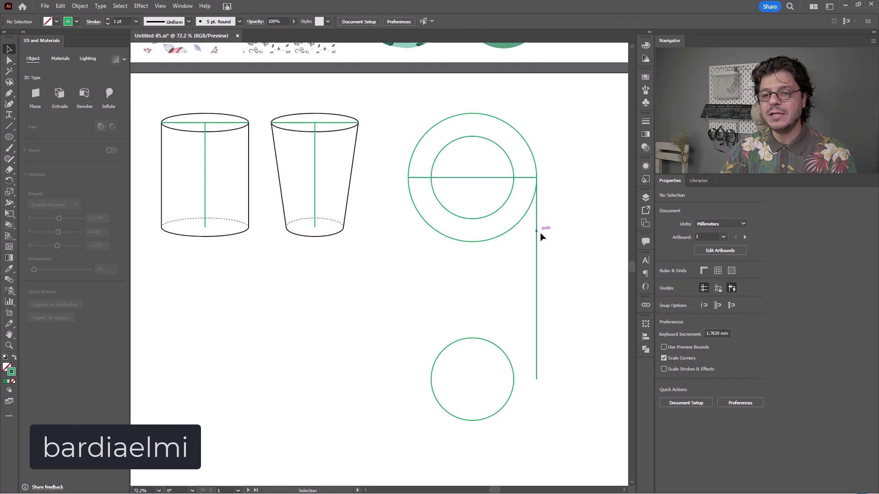
{"action": "left_click_drag", "start_coordinate": [538, 236], "coordinate": [308, 314]}
Slant the original path's long line to the lower circle's right edge and extend the path to that circle's centre
{"action": "key", "text": "a"}
{"action": "left_click_drag", "start_coordinate": [537, 381], "coordinate": [474, 380]}
{"action": "key", "text": "p"}
{"action": "key", "text": "v"}
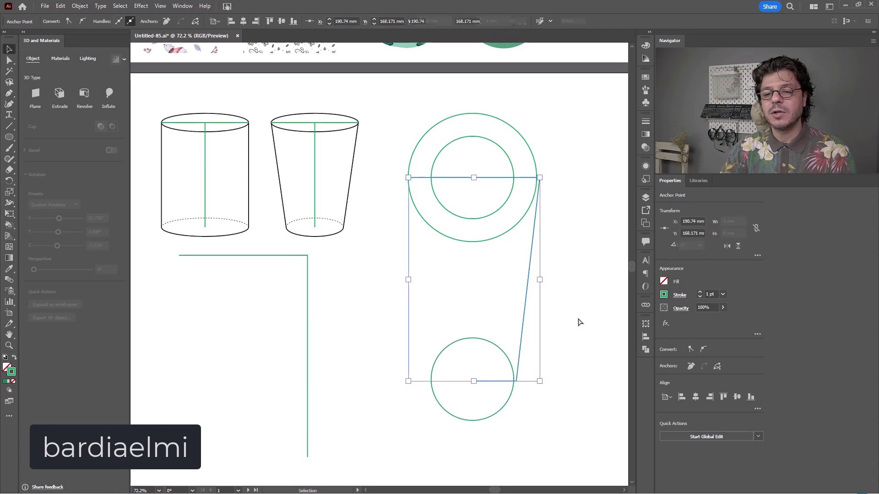
{"action": "left_click", "coordinate": [579, 323]}
Extend the copied path below the cups with a horizontal bottom line matching the length of its top line
{"action": "left_click", "coordinate": [247, 338], "text": "ctrl"}
{"action": "left_click_drag", "start_coordinate": [369, 266], "coordinate": [318, 279]}
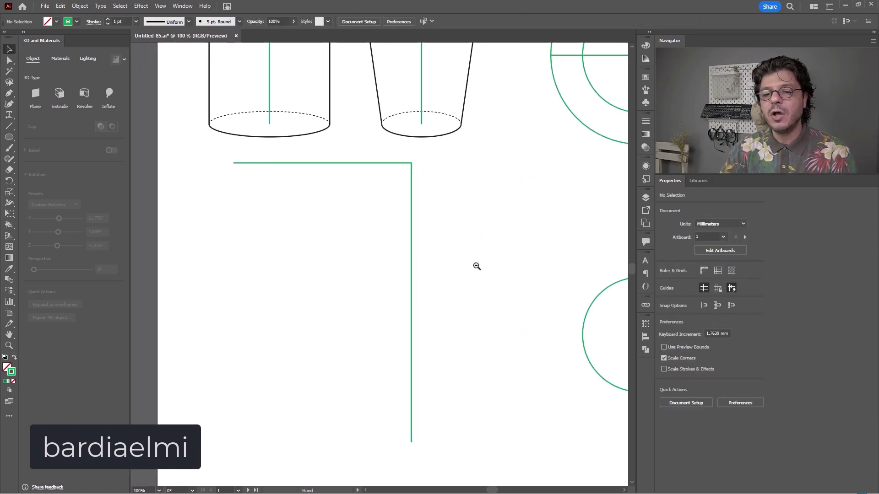
{"action": "left_click", "coordinate": [476, 266], "text": "ctrl+alt"}
{"action": "key", "text": "p"}
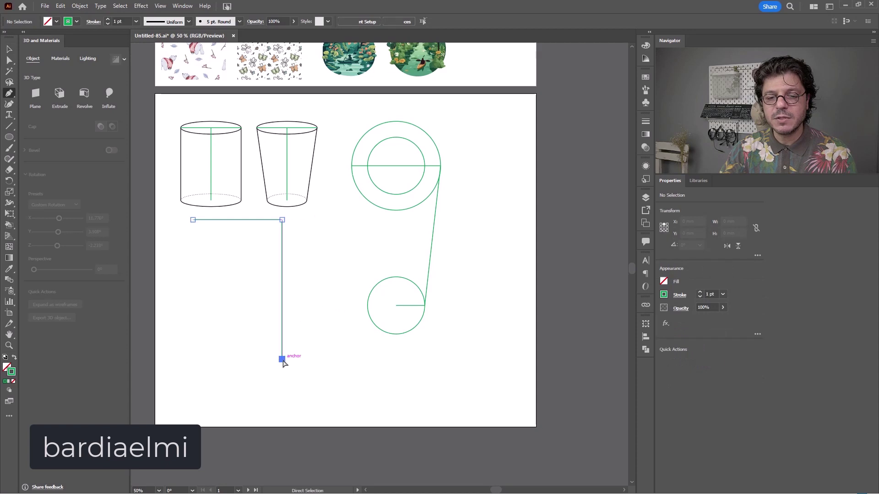
{"action": "left_click", "coordinate": [282, 359]}
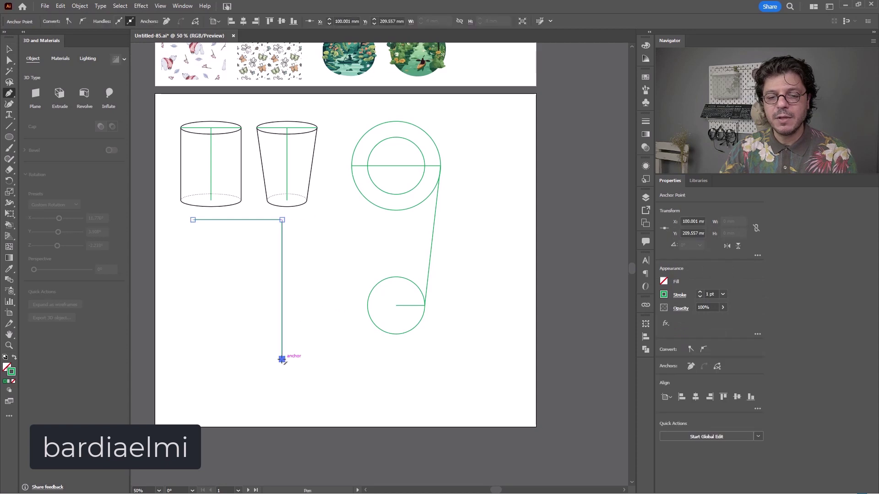
{"action": "left_click", "coordinate": [192, 360]}
{"action": "key", "text": "ctrl+j"}
{"action": "key", "text": "v"}
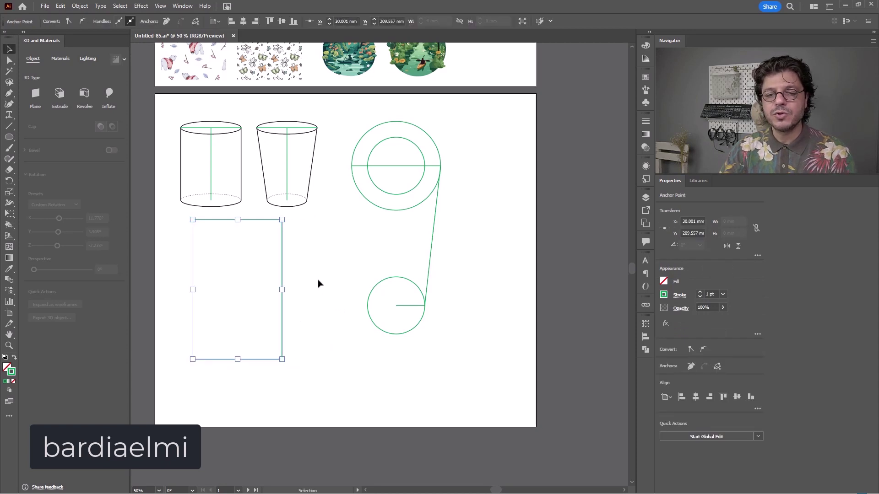
Change the stroke of both the straight and the slanted profile paths to red
{"action": "left_click", "coordinate": [433, 250], "text": "shift"}
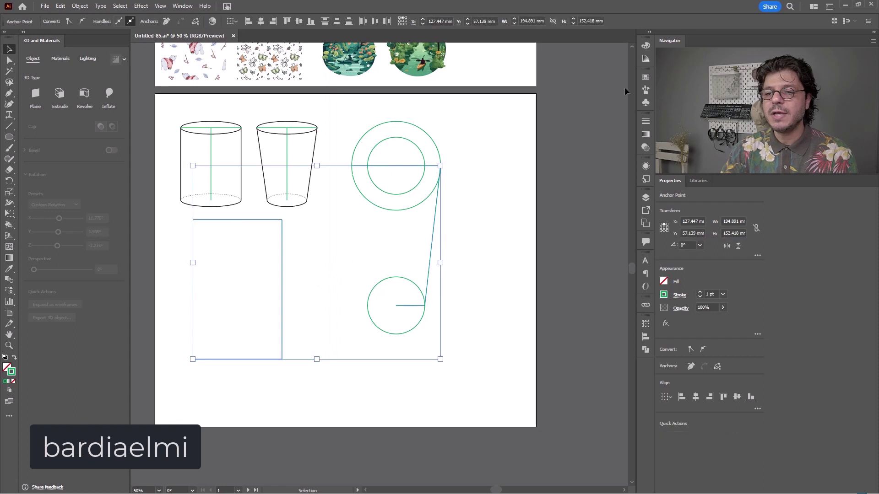
{"action": "left_click", "coordinate": [646, 78]}
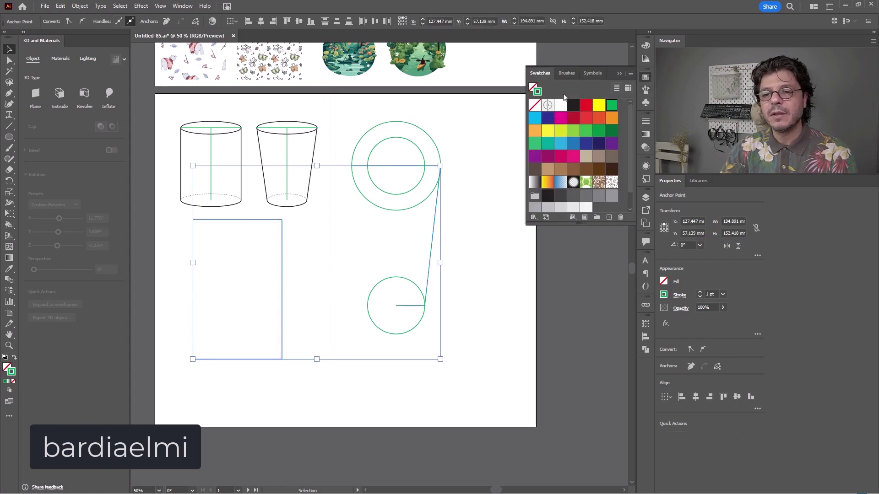
{"action": "left_click", "coordinate": [587, 105]}
{"action": "left_click", "coordinate": [485, 277]}
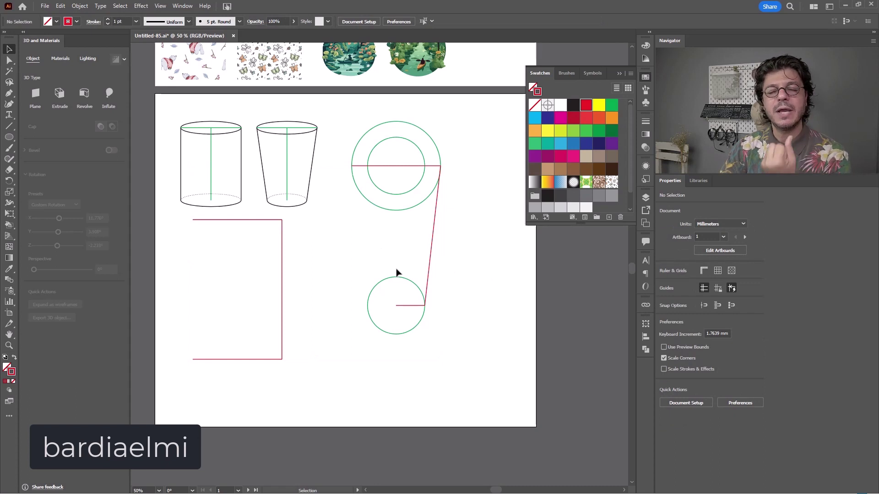
Widen the artboard holding the cup diagrams by extending its right edge
{"action": "left_click", "coordinate": [385, 280], "text": "ctrl+alt"}
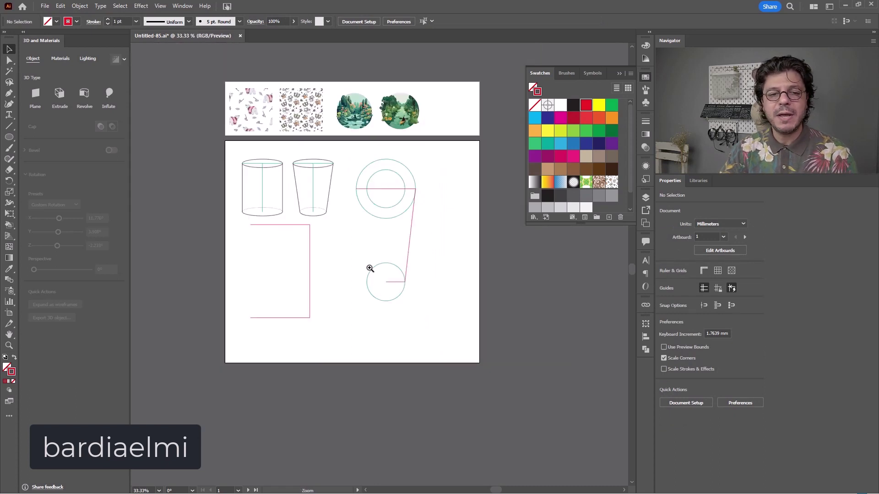
{"action": "left_click", "coordinate": [9, 312]}
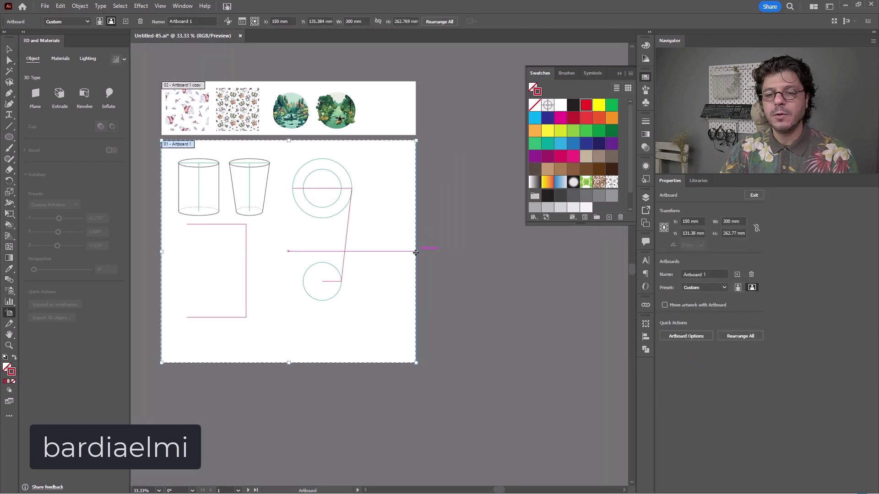
{"action": "left_click_drag", "start_coordinate": [412, 253], "coordinate": [586, 270]}
{"action": "key", "text": "Escape"}
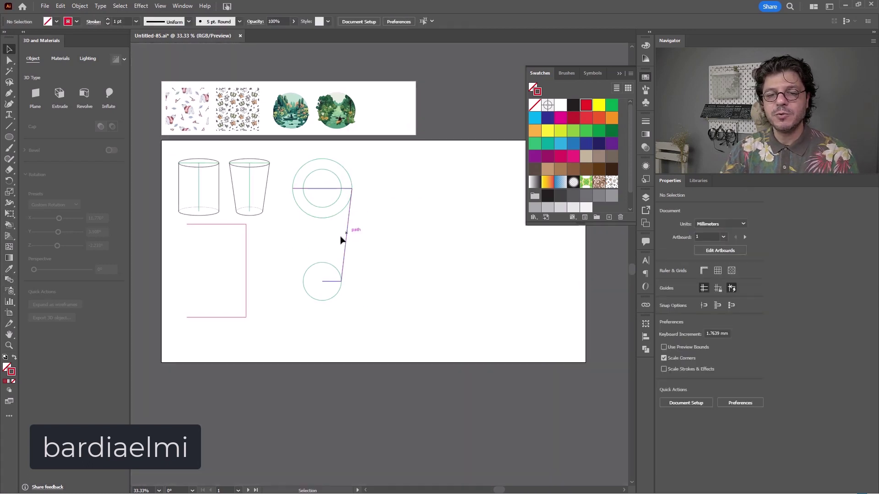
Move the slanted red profile about 196.5 mm right and place the straight red profile level between it and the circles
{"action": "left_click_drag", "start_coordinate": [345, 242], "coordinate": [508, 248]}
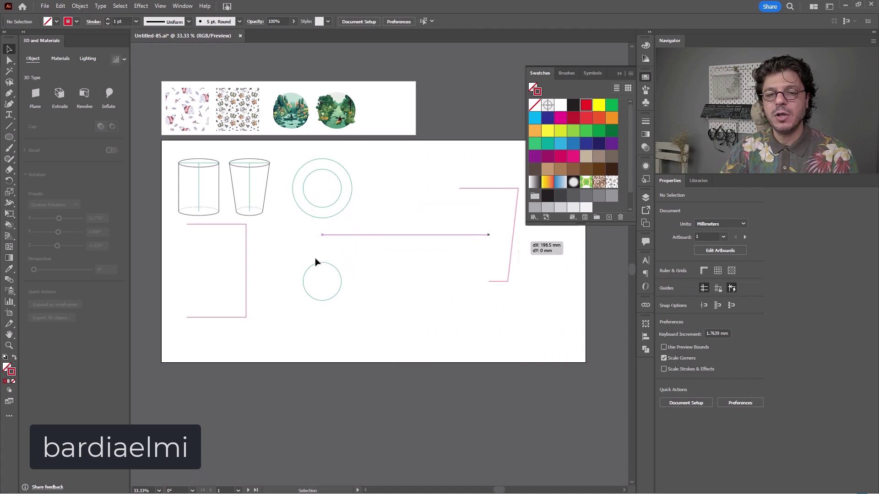
{"action": "left_click_drag", "start_coordinate": [430, 246], "coordinate": [439, 220]}
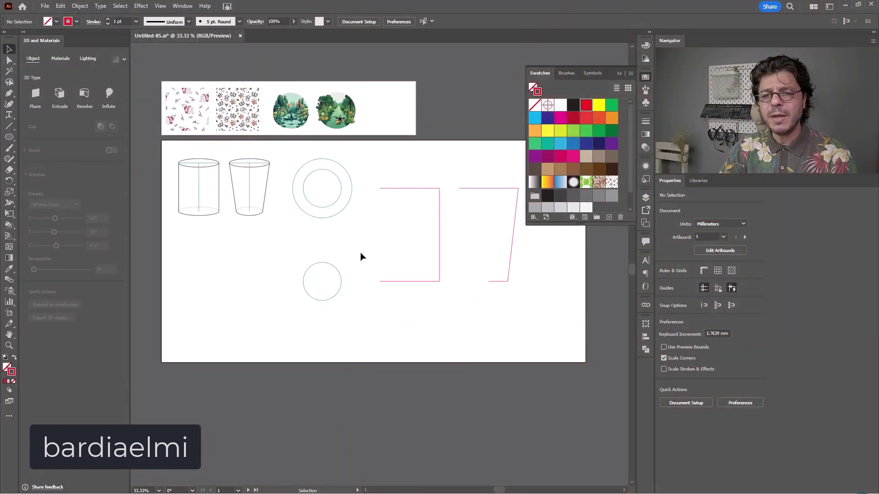
Set the straight red profile's width to 35 mm, keeping its right edge fixed as the reference point
{"action": "left_click", "coordinate": [440, 219]}
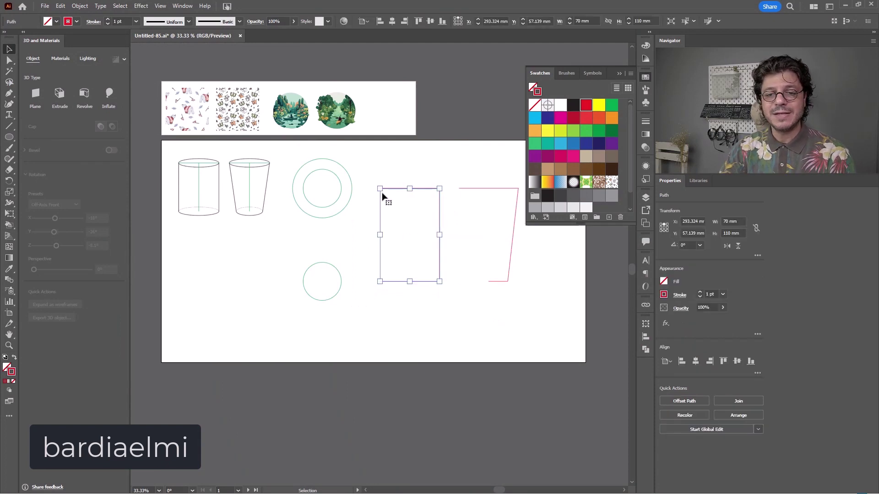
{"action": "left_click", "coordinate": [9, 60]}
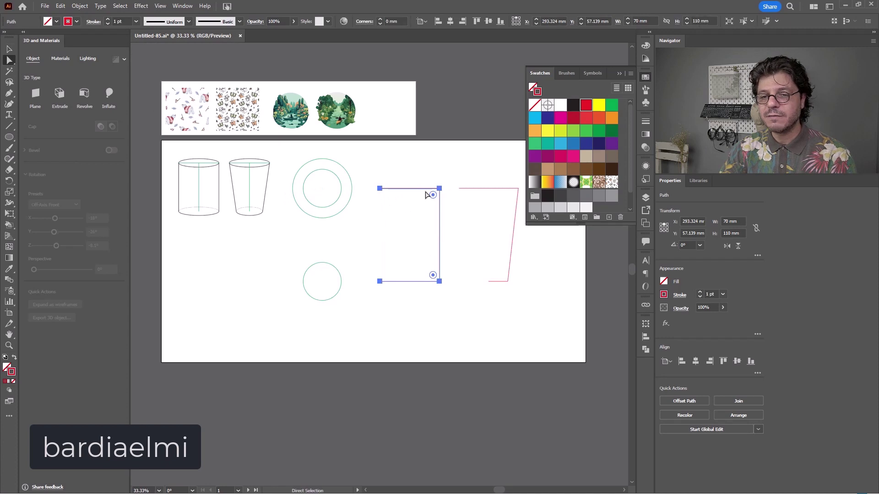
{"action": "left_click", "coordinate": [728, 221]}
{"action": "left_click", "coordinate": [667, 228]}
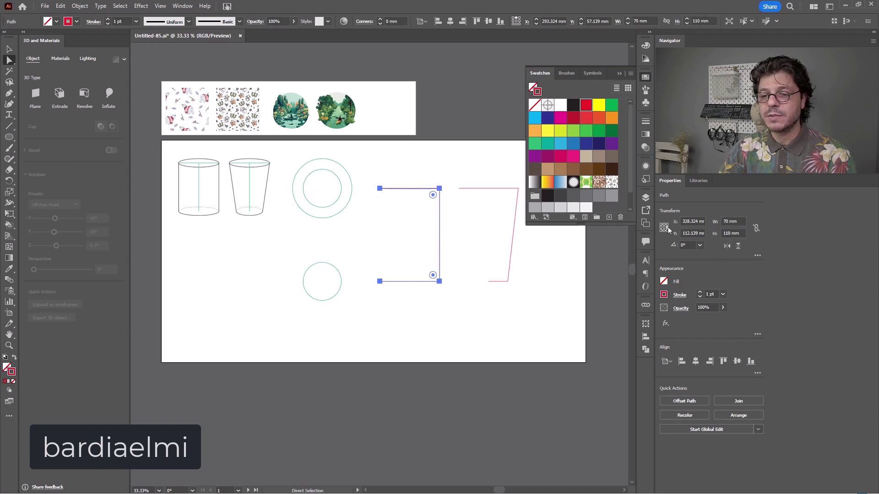
{"action": "left_click", "coordinate": [728, 222]}
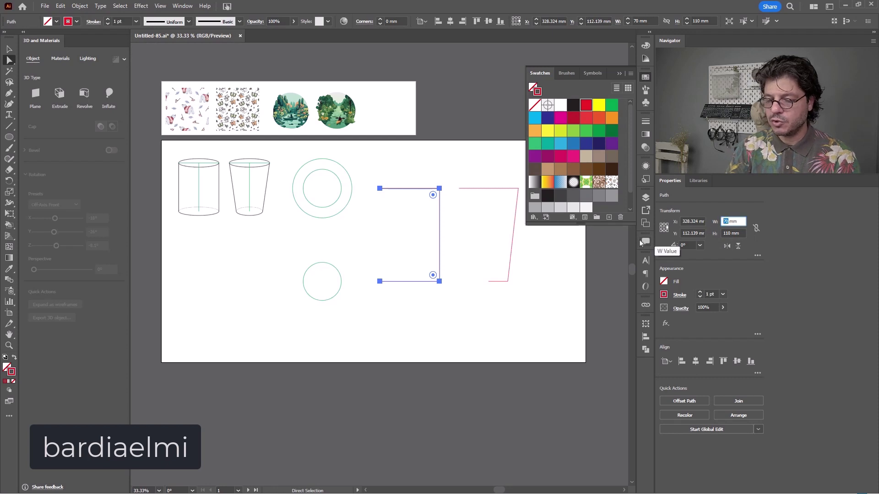
{"action": "type", "text": "35"}
{"action": "key", "text": "Return"}
{"action": "key", "text": "v"}
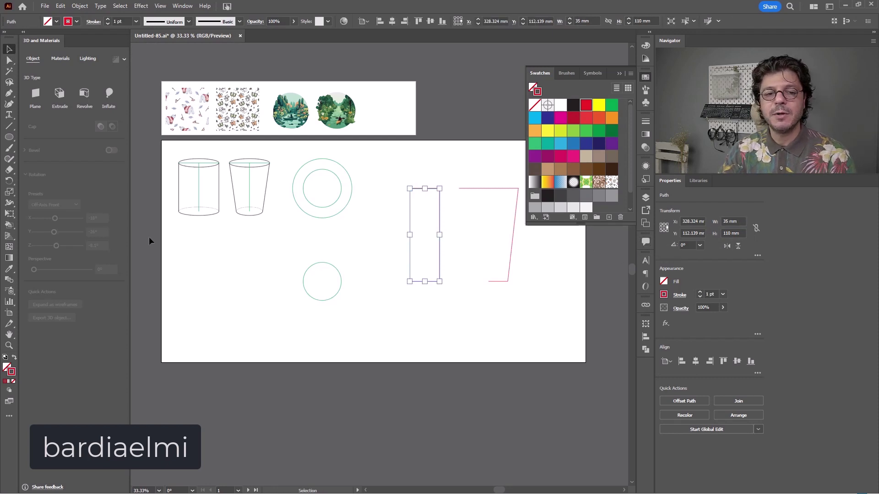
Revolve the straight red profile 360° into a 3D cylinder and place it below the straight cup diagram
{"action": "left_click", "coordinate": [417, 332]}
{"action": "left_click_drag", "start_coordinate": [437, 170], "coordinate": [405, 216]}
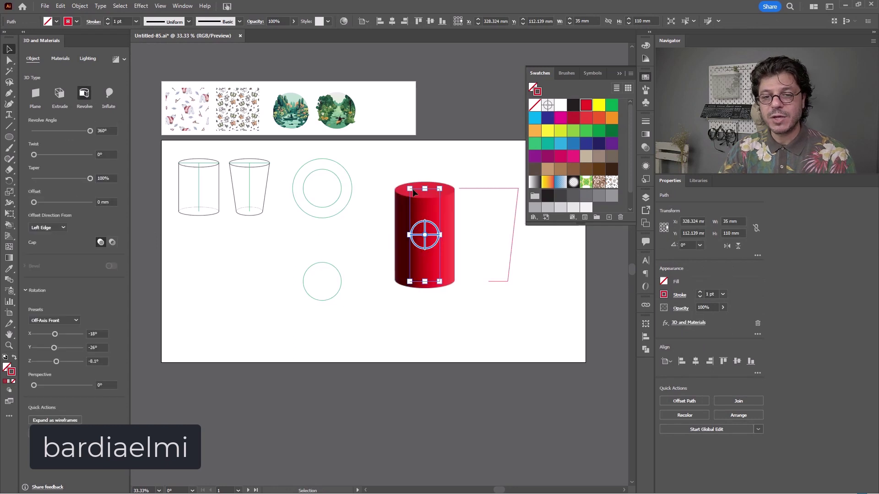
{"action": "left_click", "coordinate": [466, 325]}
{"action": "scroll", "coordinate": [447, 242], "scroll_direction": "up", "scroll_amount": 1}
{"action": "left_click_drag", "start_coordinate": [209, 335], "coordinate": [260, 339]}
{"action": "left_click_drag", "start_coordinate": [486, 258], "coordinate": [186, 320]}
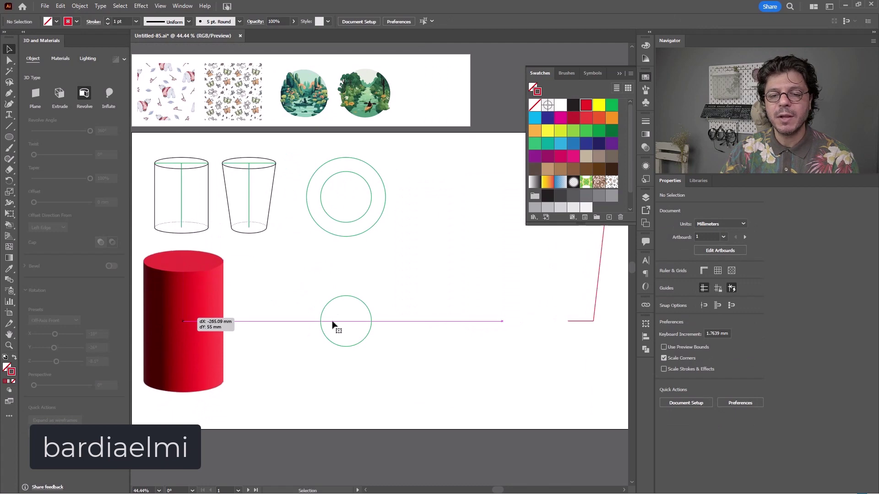
Place the separate small circle to the right of the concentric circles and the slanted red profile below them
{"action": "left_click_drag", "start_coordinate": [353, 303], "coordinate": [430, 186]}
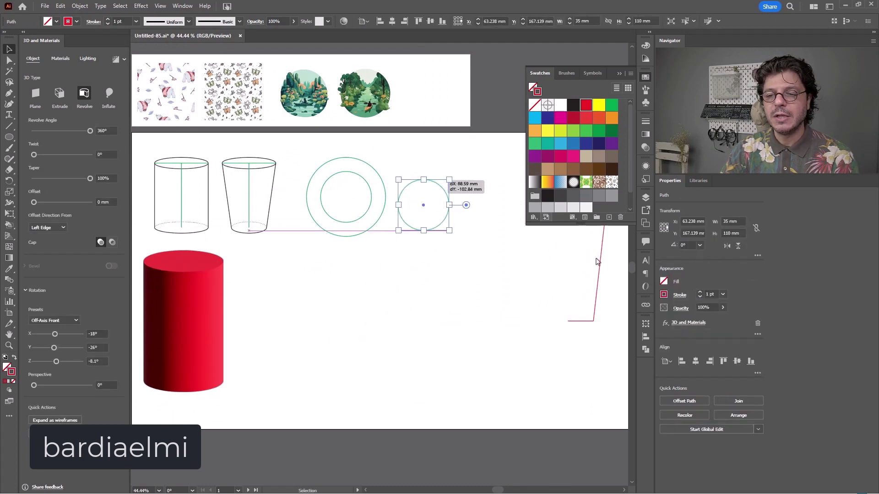
{"action": "left_click_drag", "start_coordinate": [601, 260], "coordinate": [377, 321]}
{"action": "left_click_drag", "start_coordinate": [337, 284], "coordinate": [371, 289]}
Shorten the slanted profile's top line from its open end and align that end vertically with the bottom line's open end
{"action": "key", "text": "a"}
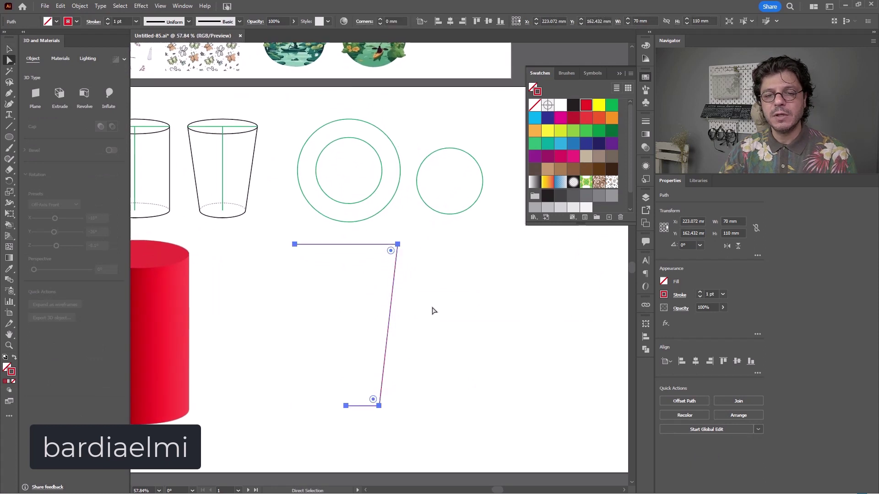
{"action": "left_click", "coordinate": [283, 261]}
{"action": "left_click_drag", "start_coordinate": [294, 245], "coordinate": [360, 244]}
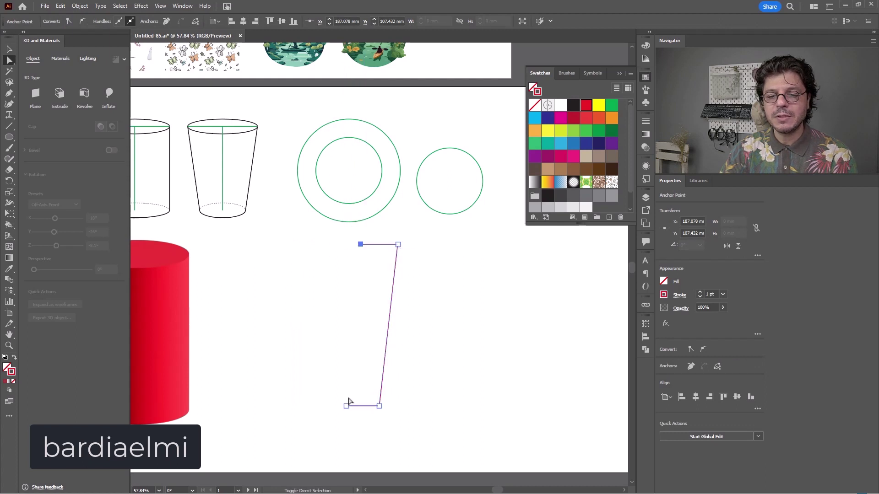
{"action": "left_click", "coordinate": [346, 406], "text": "shift"}
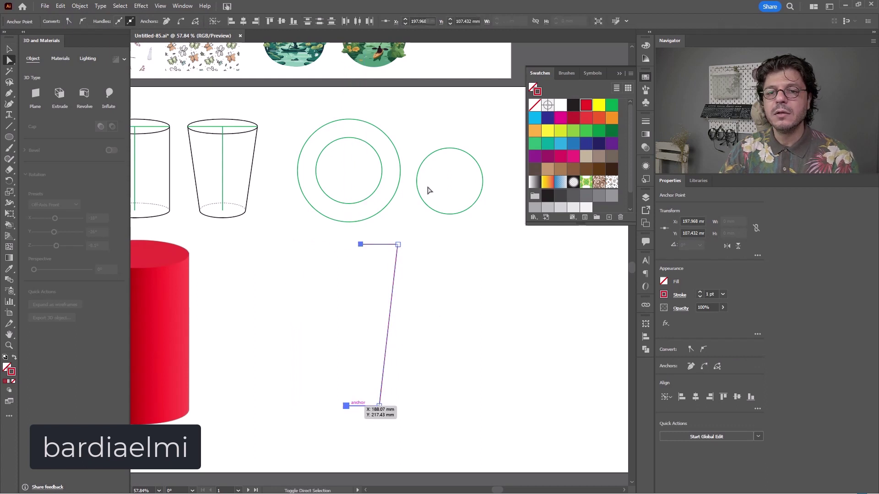
{"action": "left_click", "coordinate": [231, 21]}
Revolve the slanted profile 360° into a 3D tapered cup and place it beside the red cylinder
{"action": "left_click_drag", "start_coordinate": [416, 284], "coordinate": [296, 359]}
{"action": "key", "text": "v"}
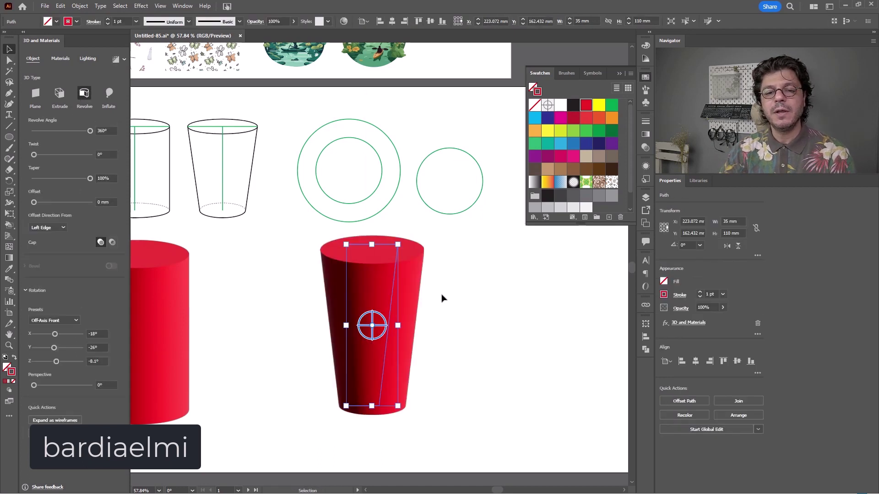
{"action": "left_click_drag", "start_coordinate": [418, 300], "coordinate": [442, 341]}
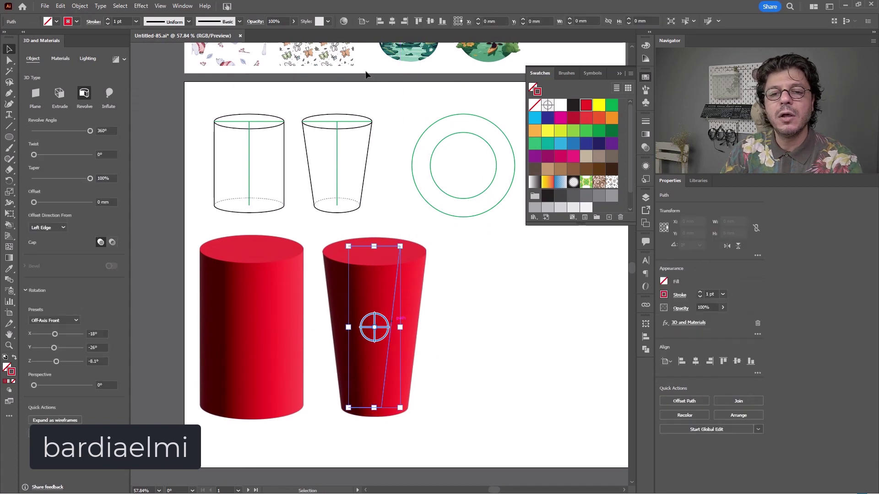
{"action": "left_click", "coordinate": [207, 151]}
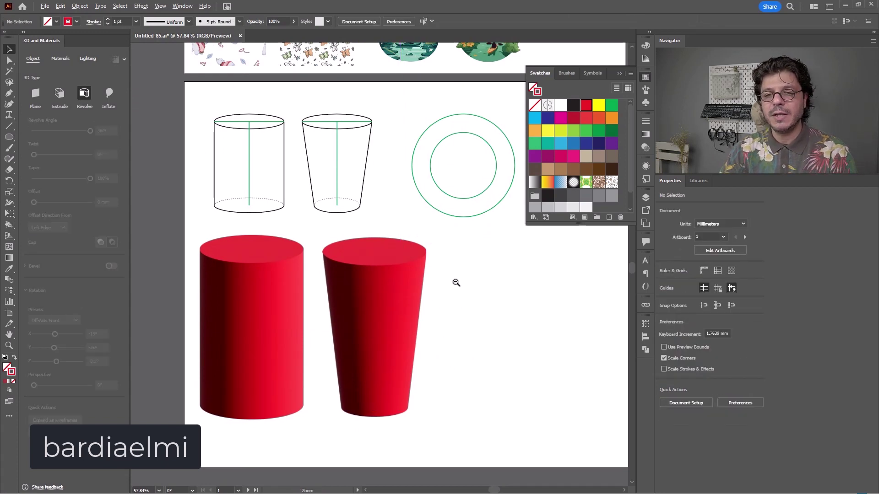
Open the top of the tapered 3D cup by deleting the inner anchor point of its profile's top line
{"action": "left_click", "coordinate": [456, 283], "text": "ctrl+alt"}
{"action": "left_click", "coordinate": [456, 282], "text": "ctrl+alt"}
{"action": "scroll", "coordinate": [424, 247], "scroll_direction": "left", "scroll_amount": 1}
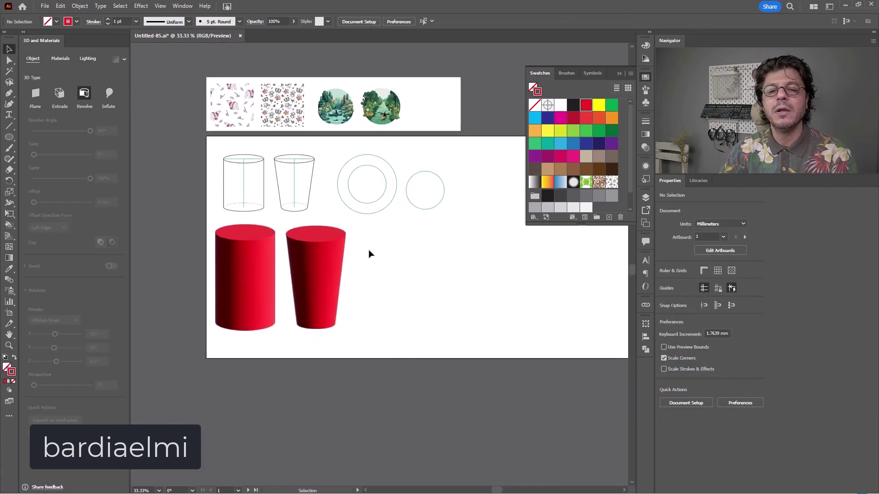
{"action": "scroll", "coordinate": [349, 251], "scroll_direction": "up", "scroll_amount": 2}
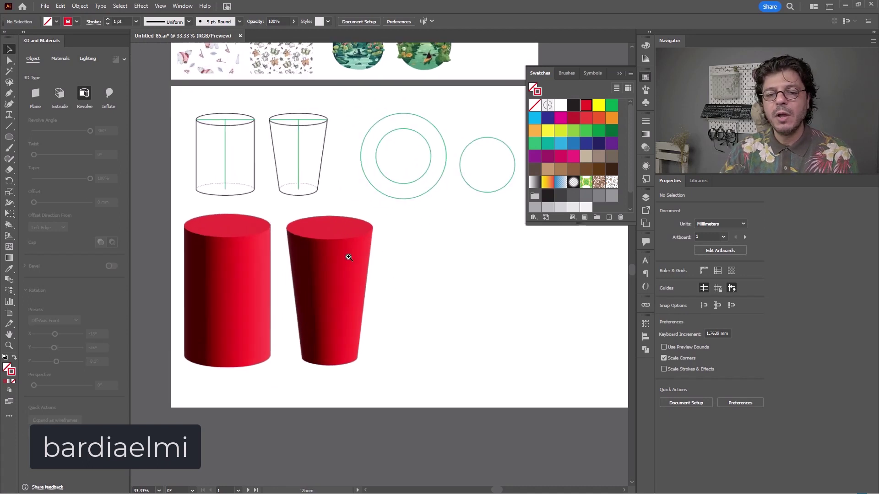
{"action": "left_click", "coordinate": [353, 256]}
{"action": "key", "text": "Right"}
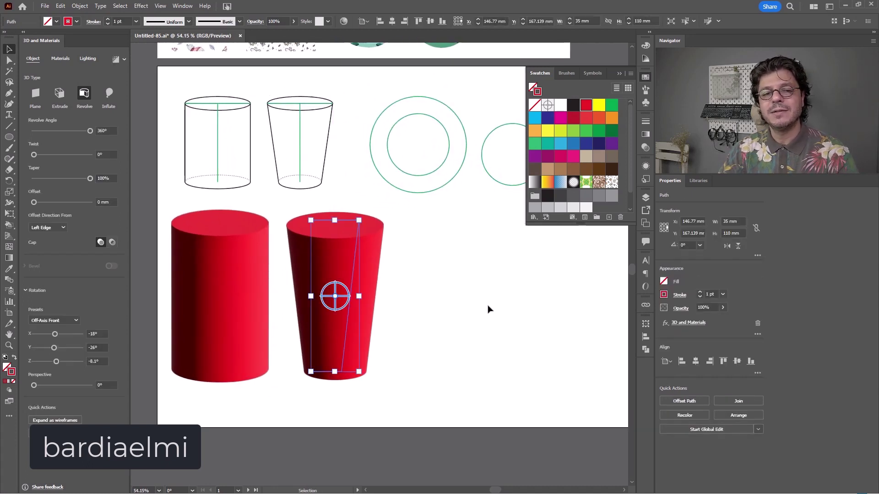
{"action": "left_click", "coordinate": [10, 60]}
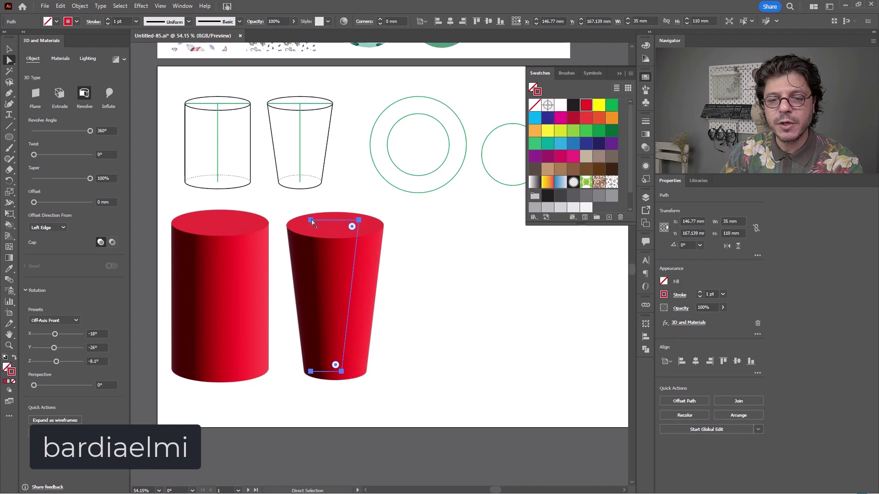
{"action": "key", "text": "Delete"}
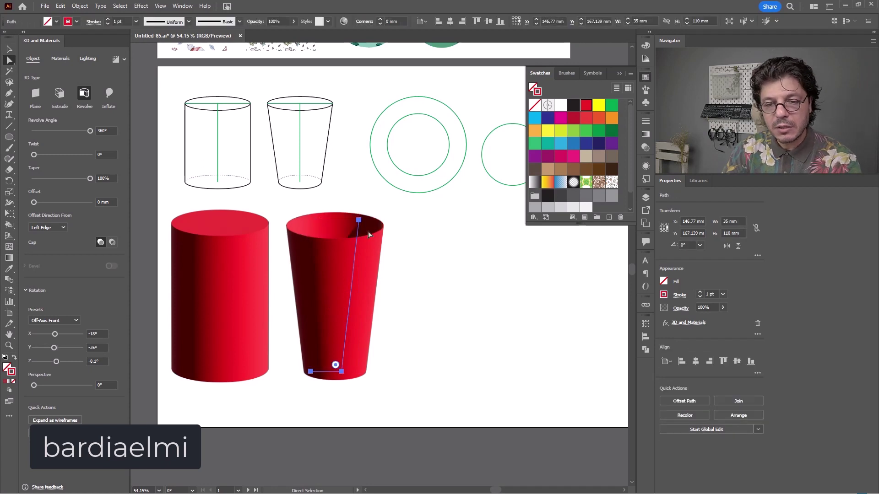
Open the top of the straight 3D cup by deleting the inner anchor point of its profile's top line
{"action": "left_click", "coordinate": [226, 282]}
{"action": "left_click", "coordinate": [196, 220]}
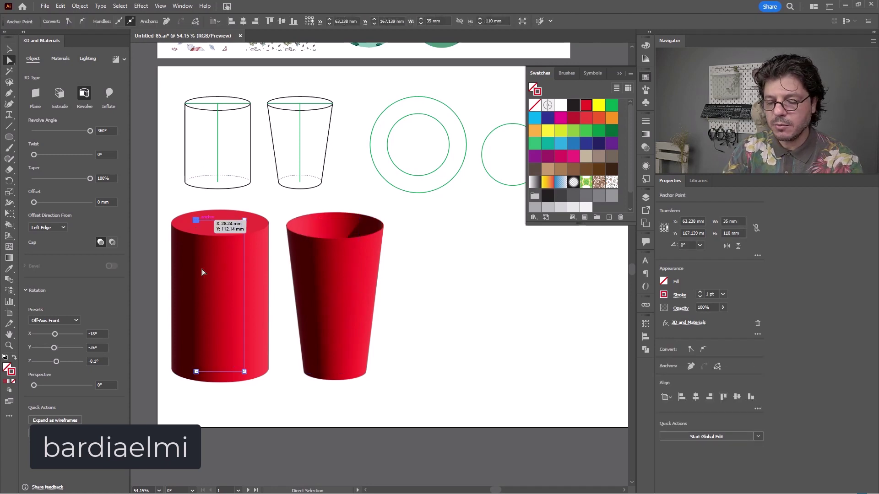
{"action": "key", "text": "Delete"}
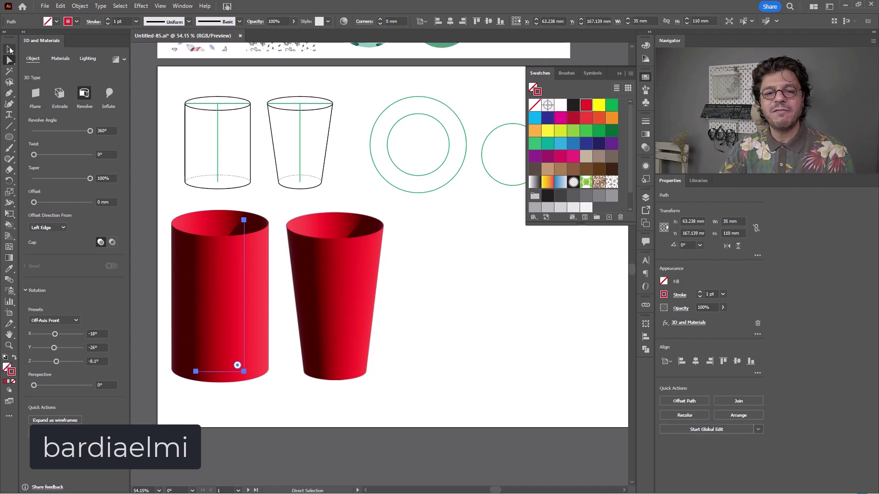
{"action": "key", "text": "v"}
Rotate both revolved cups together in 3D to view their interiors, and undo the rotation
{"action": "left_click", "coordinate": [219, 295]}
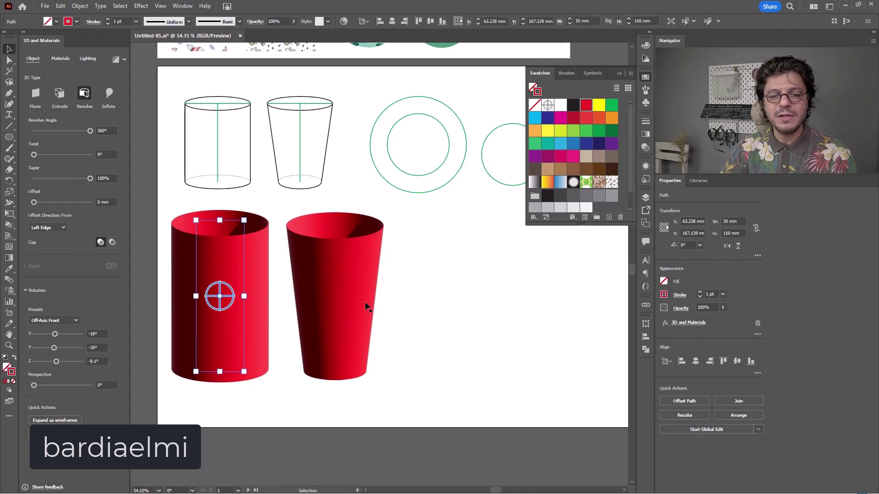
{"action": "left_click", "coordinate": [364, 315], "text": "shift"}
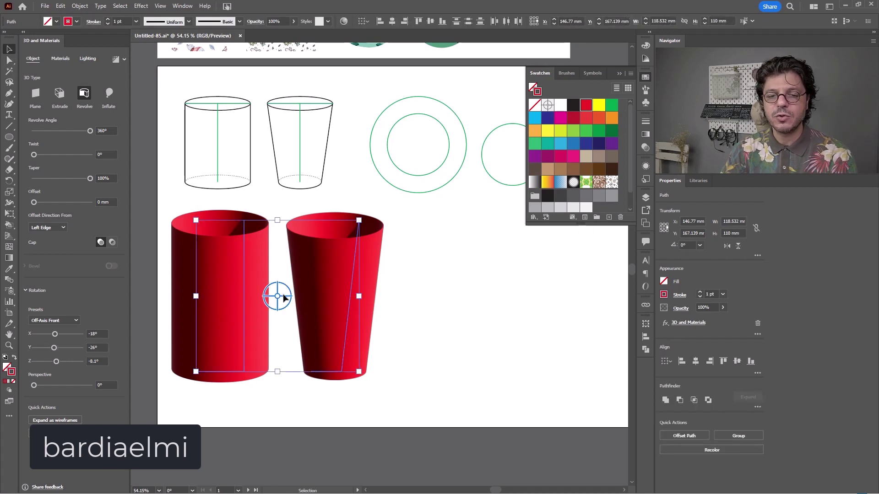
{"action": "left_click", "coordinate": [278, 312]}
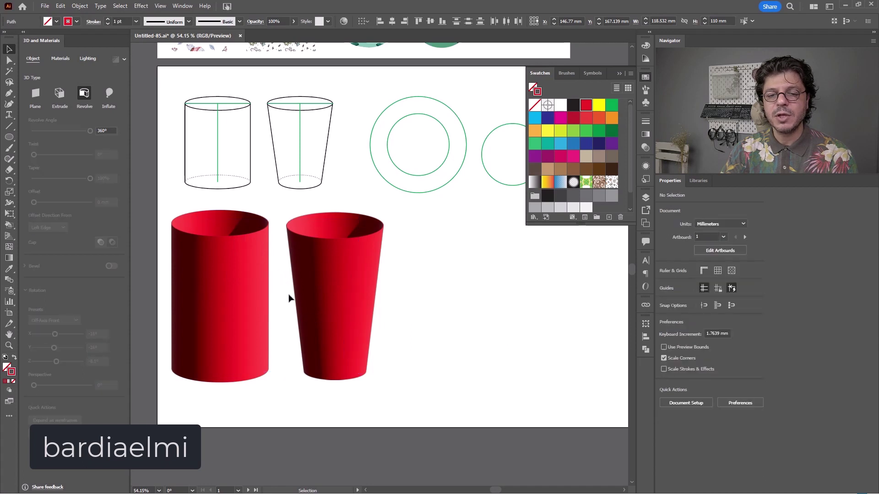
{"action": "left_click_drag", "start_coordinate": [390, 247], "coordinate": [233, 334]}
{"action": "left_click_drag", "start_coordinate": [287, 298], "coordinate": [288, 330]}
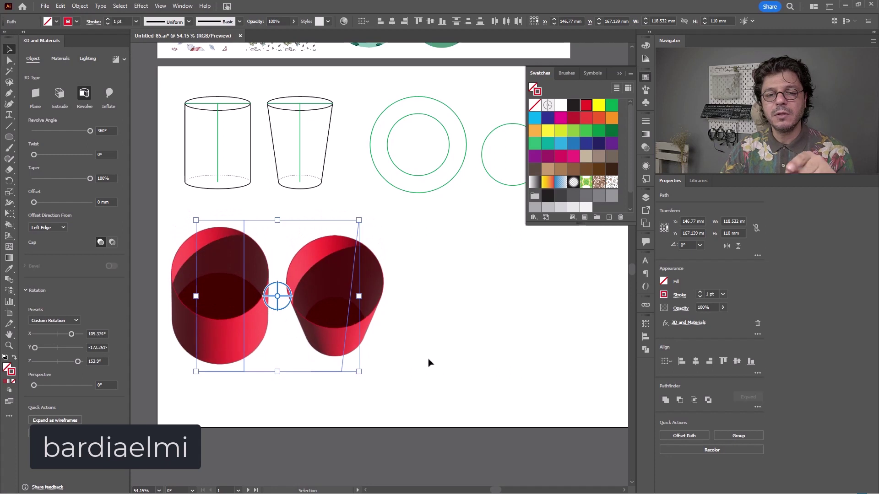
{"action": "key", "text": "ctrl+z"}
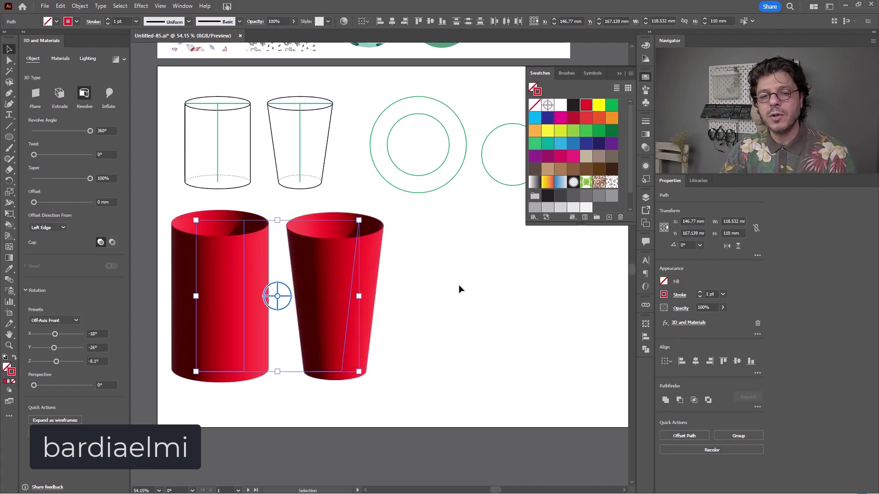
{"action": "left_click", "coordinate": [460, 288]}
{"action": "left_click", "coordinate": [238, 273]}
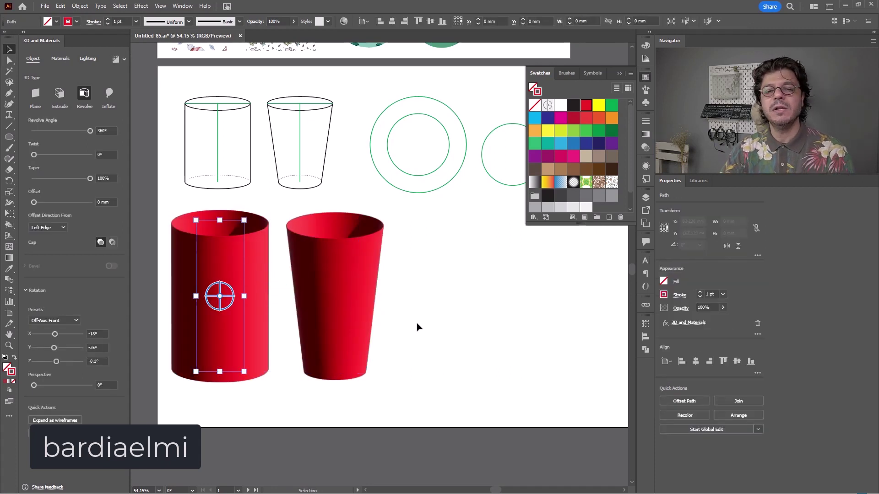
{"action": "left_click", "coordinate": [481, 329]}
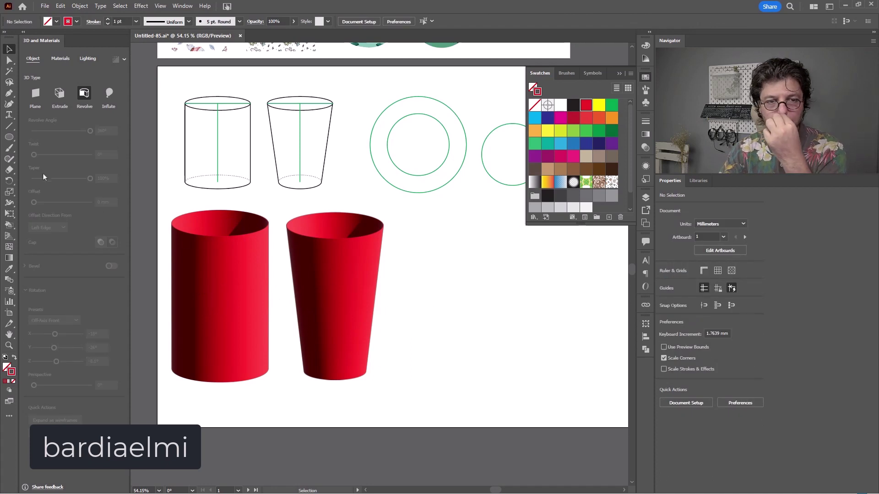
Draw a rectangle about 26 by 103 mm to the right of the red cups with the default fill and stroke
{"action": "left_click", "coordinate": [9, 137]}
{"action": "left_click_drag", "start_coordinate": [9, 137], "coordinate": [41, 141]}
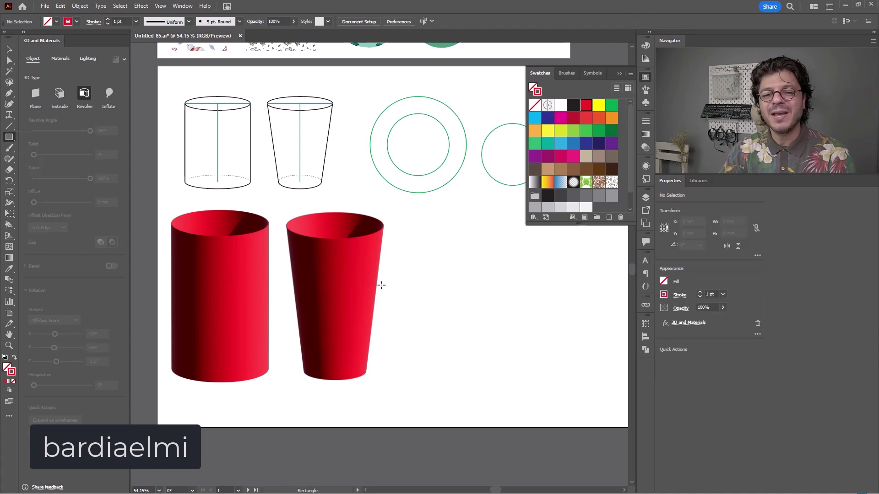
{"action": "key", "text": "d"}
{"action": "scroll", "coordinate": [375, 300], "scroll_direction": "left", "scroll_amount": 1}
{"action": "left_click_drag", "start_coordinate": [259, 163], "coordinate": [366, 188]}
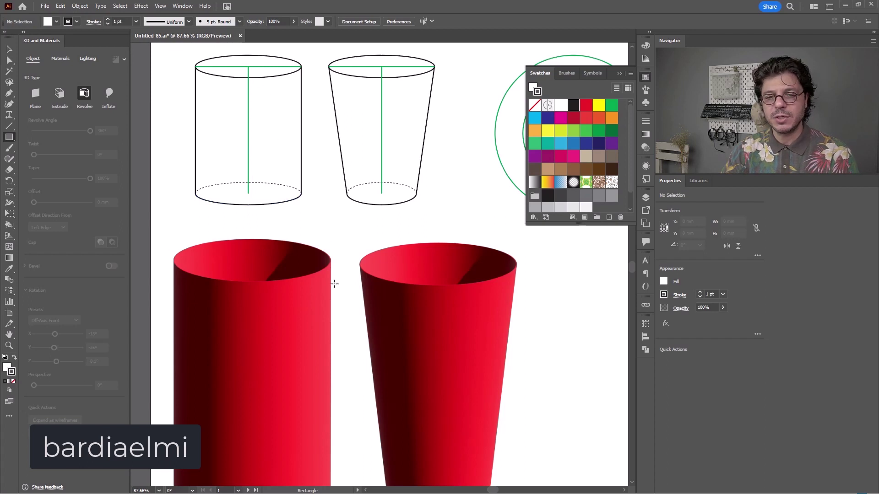
{"action": "left_click_drag", "start_coordinate": [335, 337], "coordinate": [331, 369]}
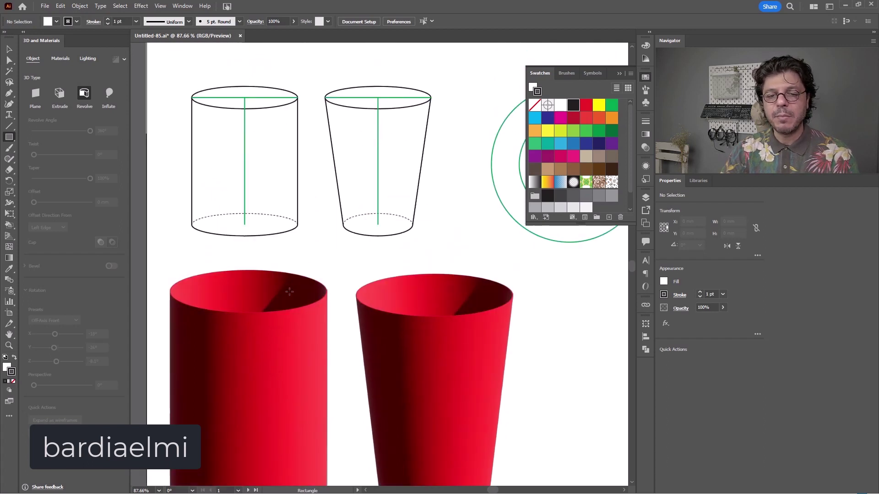
{"action": "key", "text": "ctrl+minus"}
{"action": "key", "text": "ctrl+minus"}
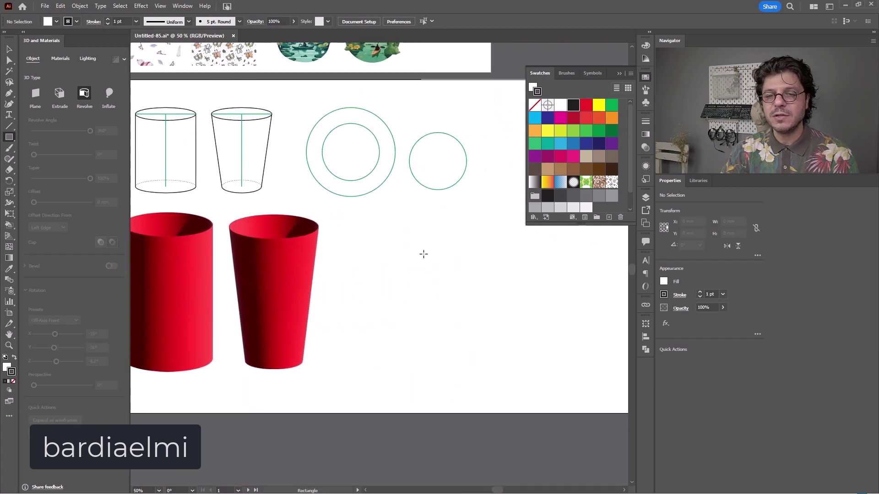
{"action": "left_click_drag", "start_coordinate": [420, 216], "coordinate": [454, 347]}
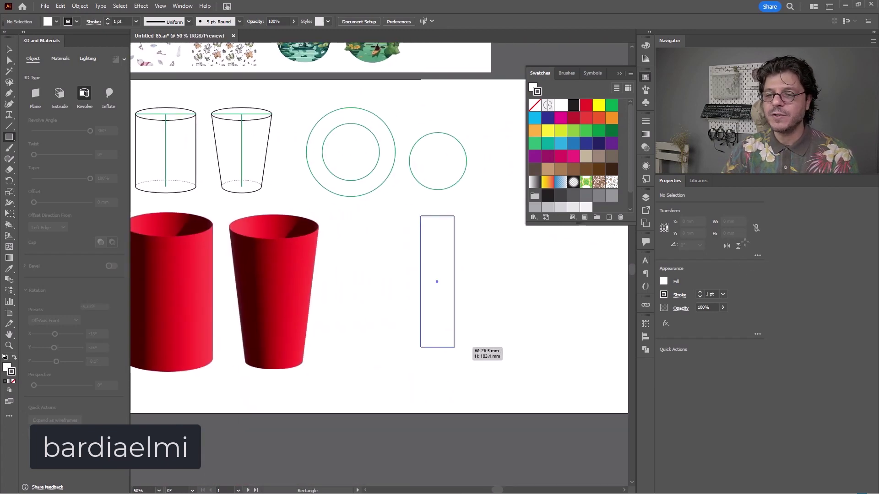
{"action": "left_click_drag", "start_coordinate": [238, 265], "coordinate": [267, 277]}
Set the new rectangle's height to 110 mm
{"action": "left_click_drag", "start_coordinate": [739, 234], "coordinate": [695, 243]}
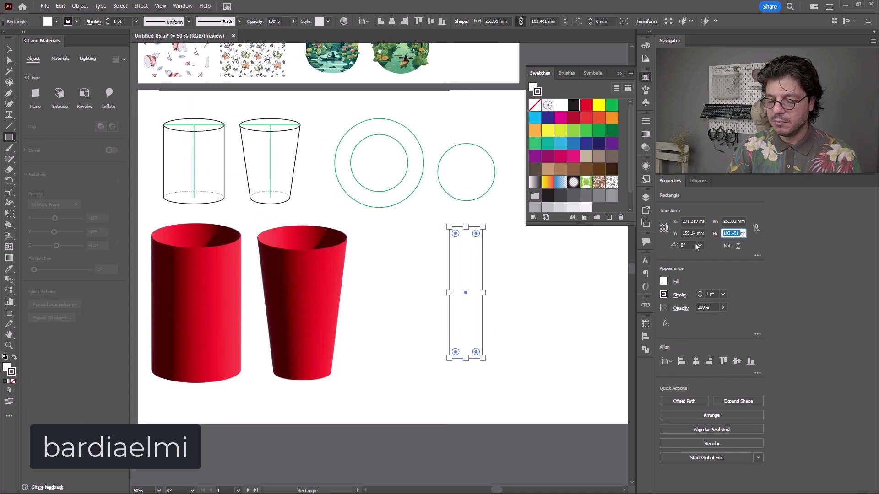
{"action": "type", "text": "110"}
{"action": "key", "text": "Return"}
{"action": "key", "text": "v"}
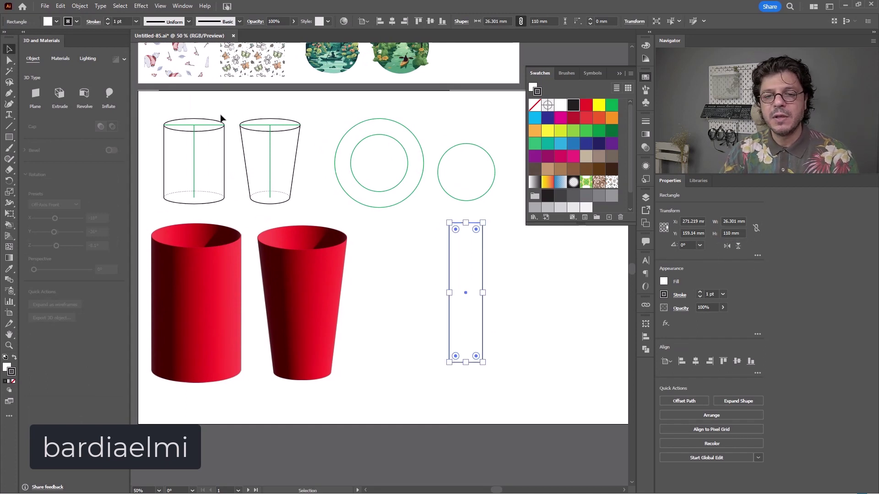
Show the rulers, change the document's ruler units to centimeters, and hide the rulers again
{"action": "left_click", "coordinate": [389, 270]}
{"action": "key", "text": "ctrl+r"}
{"action": "right_click", "coordinate": [365, 38]}
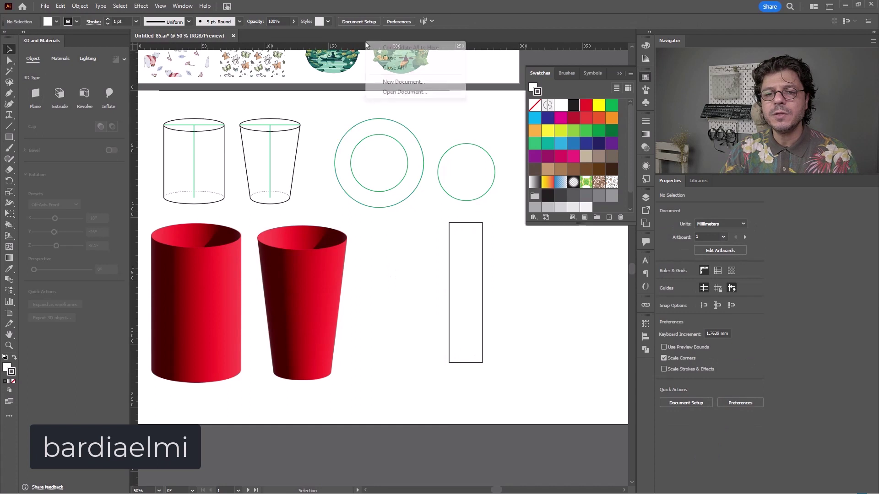
{"action": "right_click", "coordinate": [351, 38]}
{"action": "right_click", "coordinate": [342, 47]}
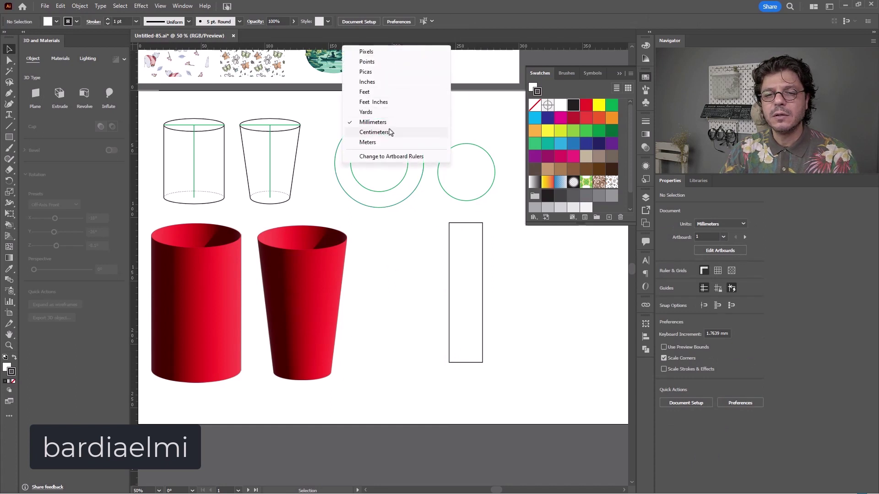
{"action": "left_click", "coordinate": [390, 133]}
{"action": "key", "text": "ctrl+r"}
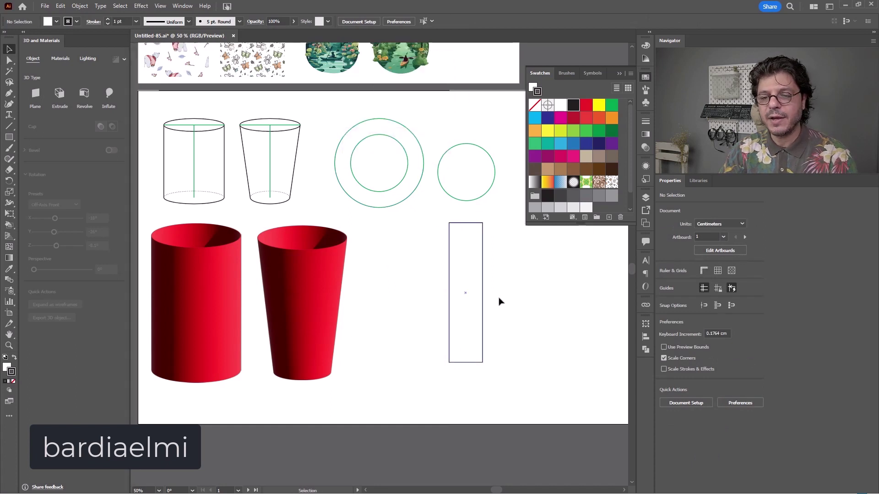
Move the narrow rectangle slightly down and to the left, and select the larger outer circle to check its diameter
{"action": "left_click_drag", "start_coordinate": [481, 285], "coordinate": [472, 298]}
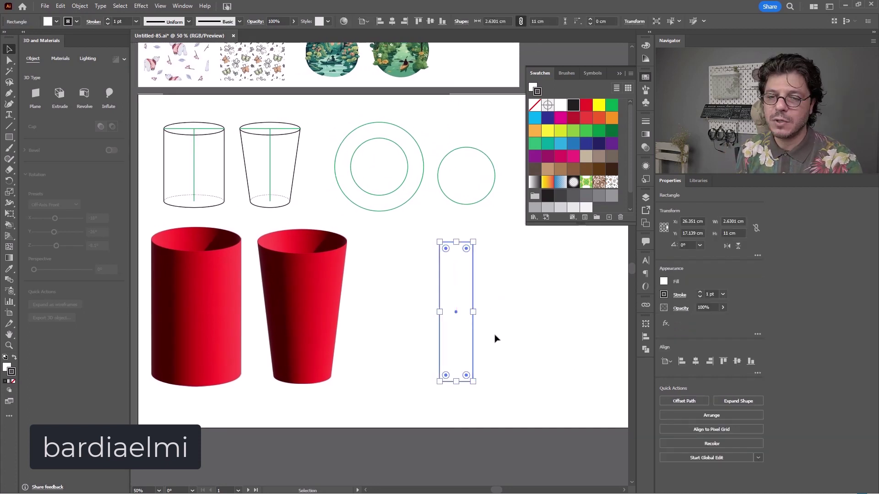
{"action": "left_click", "coordinate": [418, 257]}
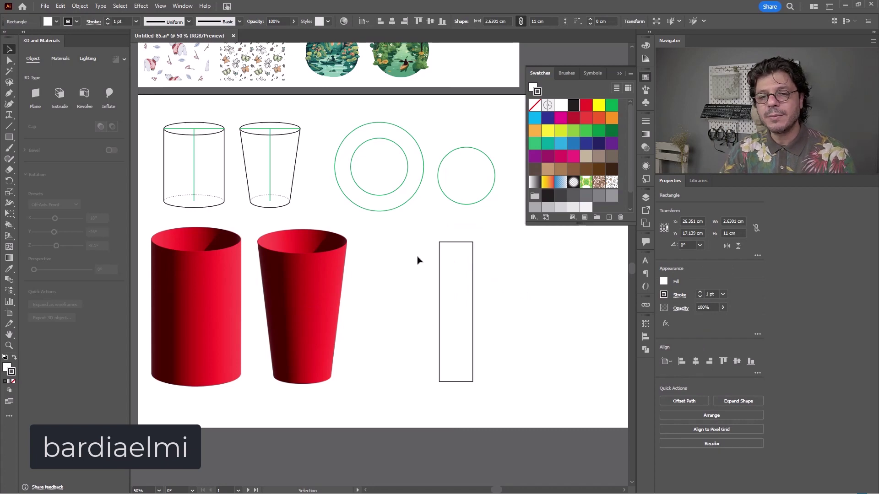
{"action": "left_click", "coordinate": [425, 169]}
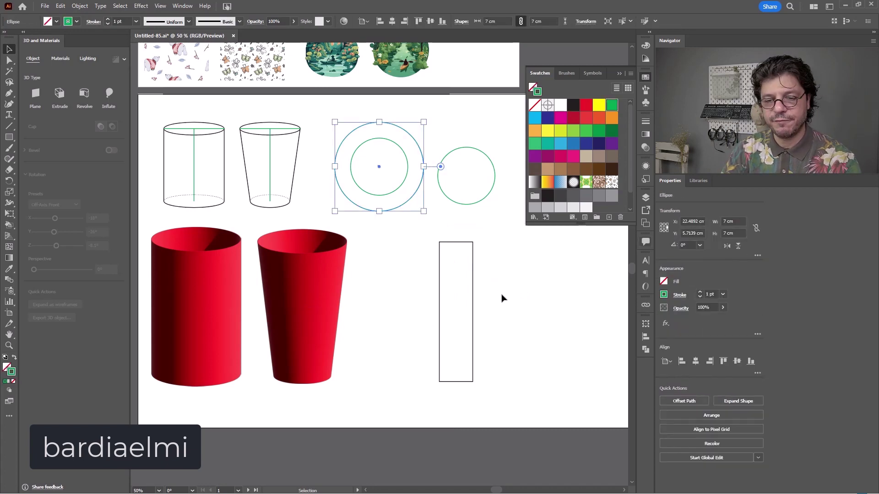
Switch to Calculator and multiply the large circle's 7 cm diameter by 3.14 to get its circumference
{"action": "left_click", "coordinate": [525, 341]}
{"action": "key", "text": "super"}
{"action": "type", "text": "CALC"}
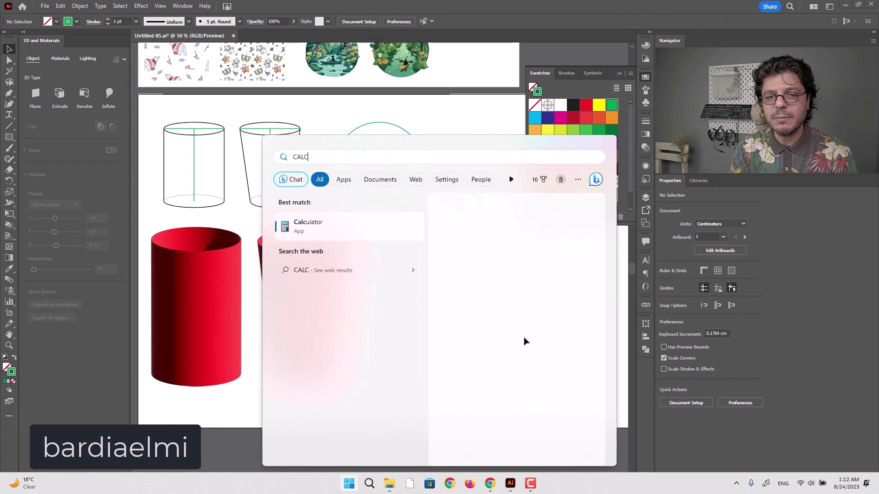
{"action": "key", "text": "Return"}
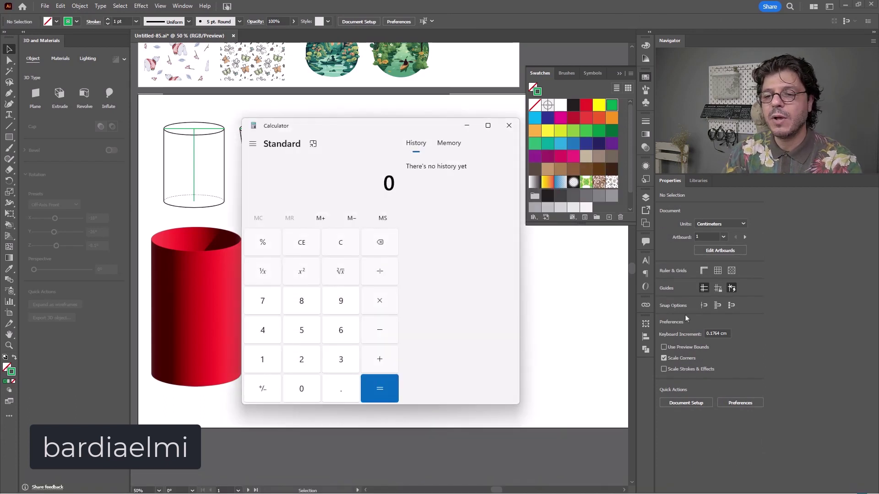
{"action": "left_click_drag", "start_coordinate": [409, 125], "coordinate": [687, 203]}
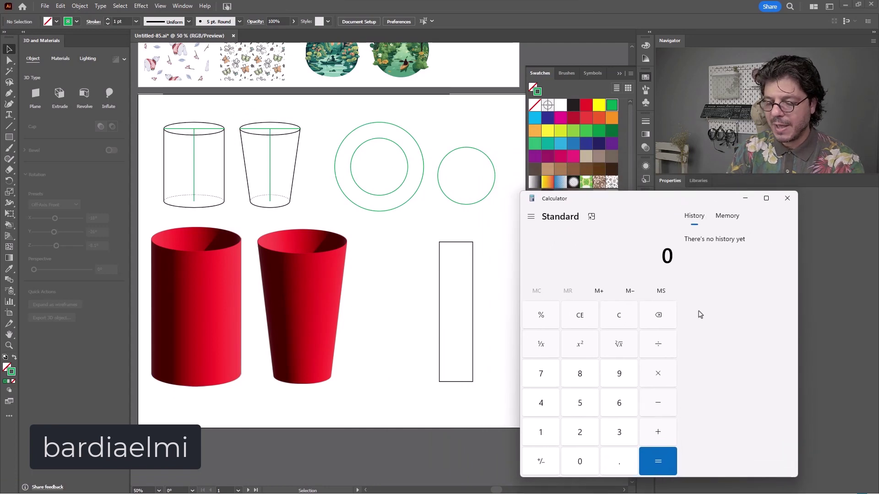
{"action": "type", "text": "7"}
{"action": "type", "text": "*3.14"}
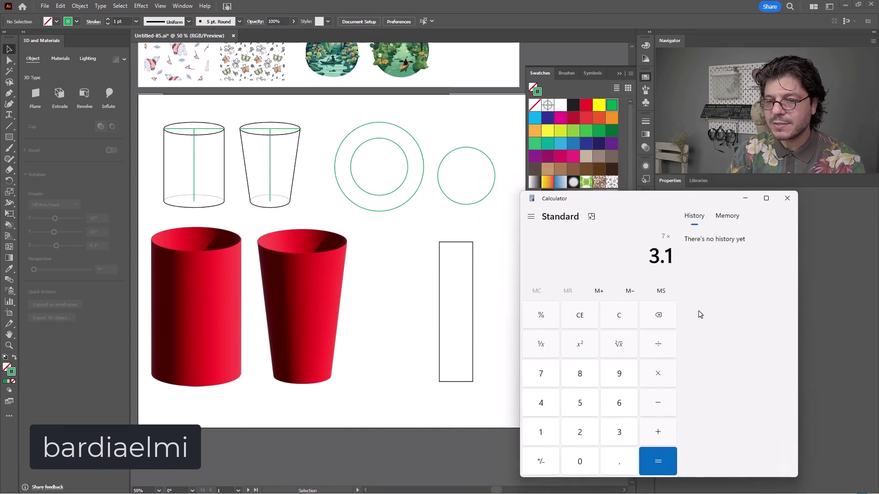
{"action": "key", "text": "Return"}
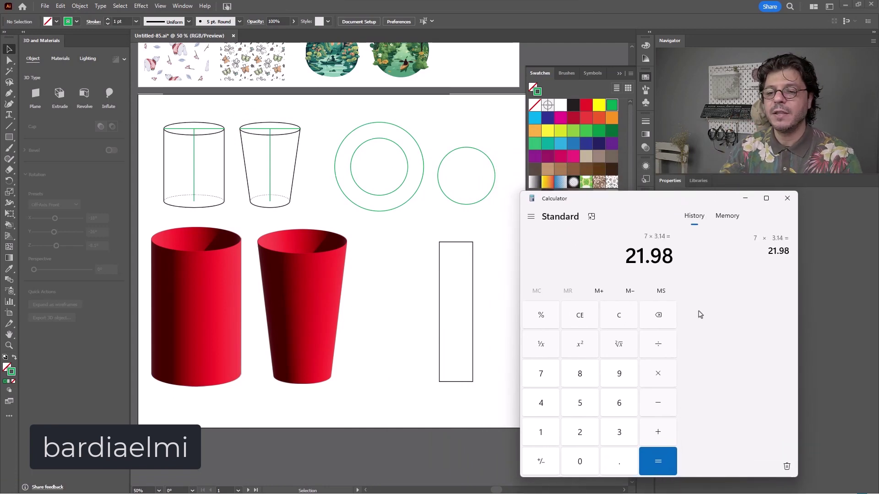
{"action": "left_click_drag", "start_coordinate": [629, 254], "coordinate": [685, 266]}
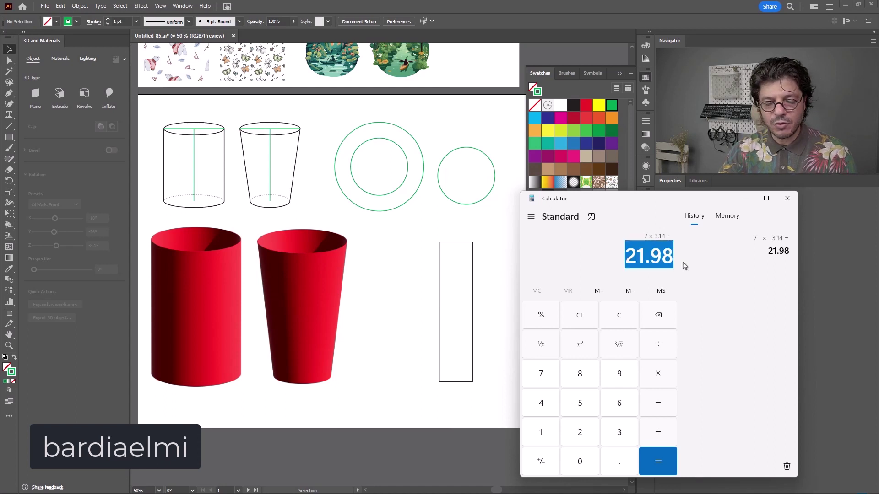
Switch back to Illustrator and set the narrow rectangle's width to 21.98 cm
{"action": "left_click", "coordinate": [483, 226]}
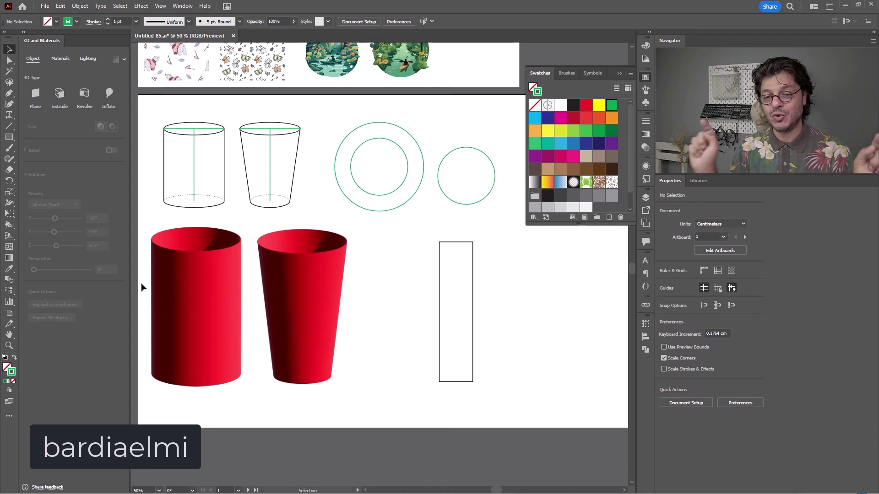
{"action": "left_click", "coordinate": [468, 301]}
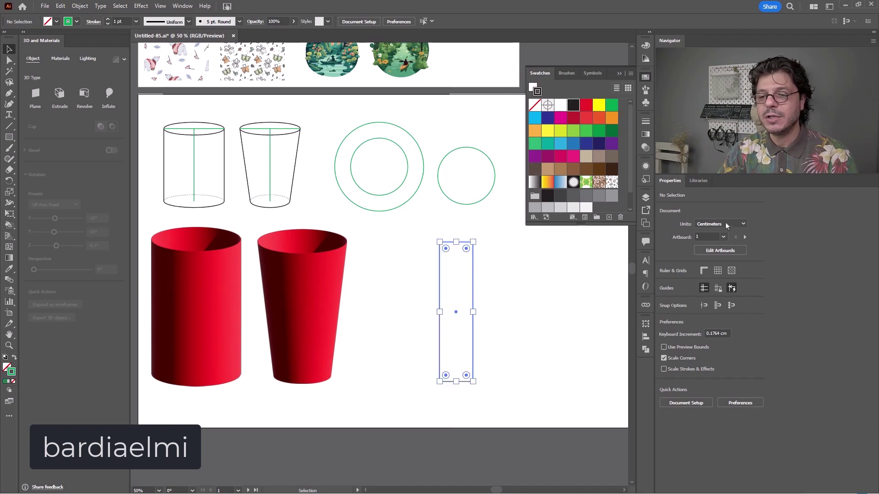
{"action": "double_click", "coordinate": [734, 221]}
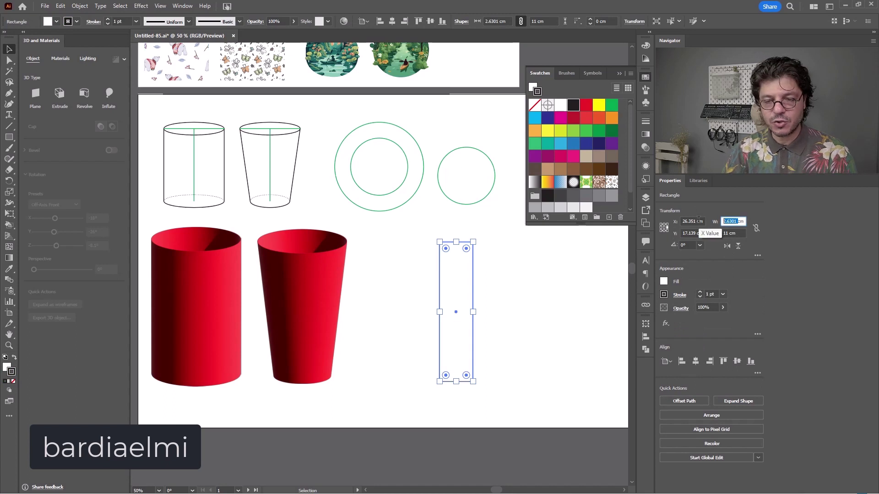
{"action": "type", "text": "21.98"}
{"action": "key", "text": "Return"}
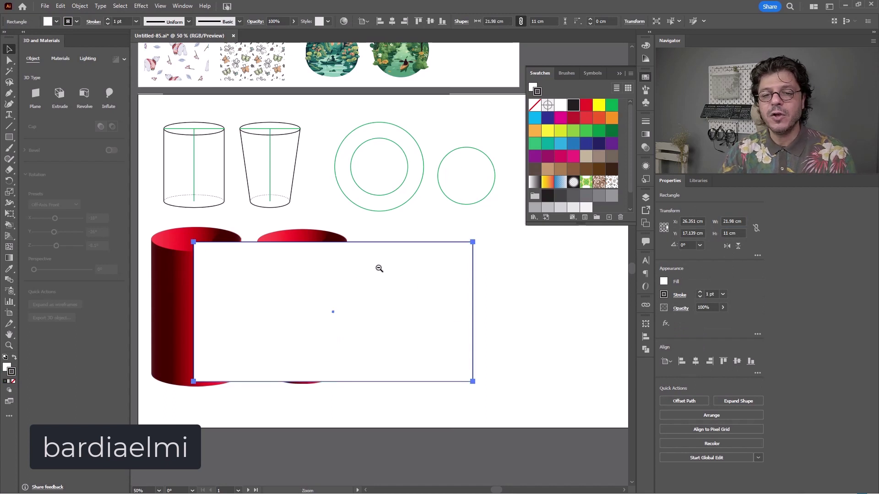
Remove the wide rectangle's fill and move it to the empty area right of the red cups
{"action": "left_click", "coordinate": [380, 263], "text": "ctrl+alt"}
{"action": "left_click", "coordinate": [8, 367]}
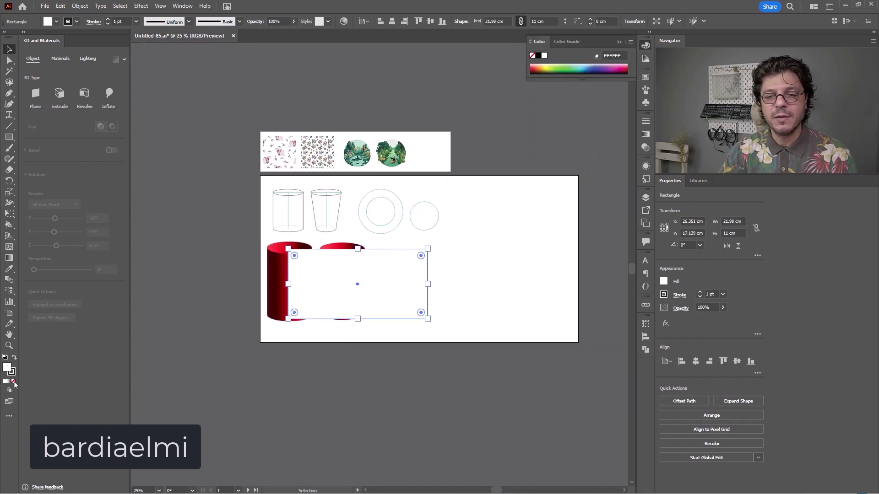
{"action": "left_click", "coordinate": [13, 382]}
{"action": "left_click", "coordinate": [432, 272]}
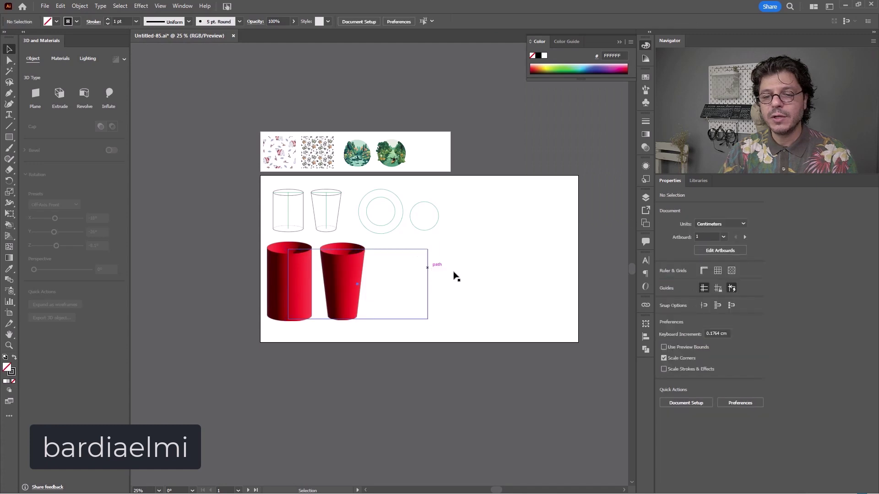
{"action": "left_click_drag", "start_coordinate": [429, 270], "coordinate": [529, 267]}
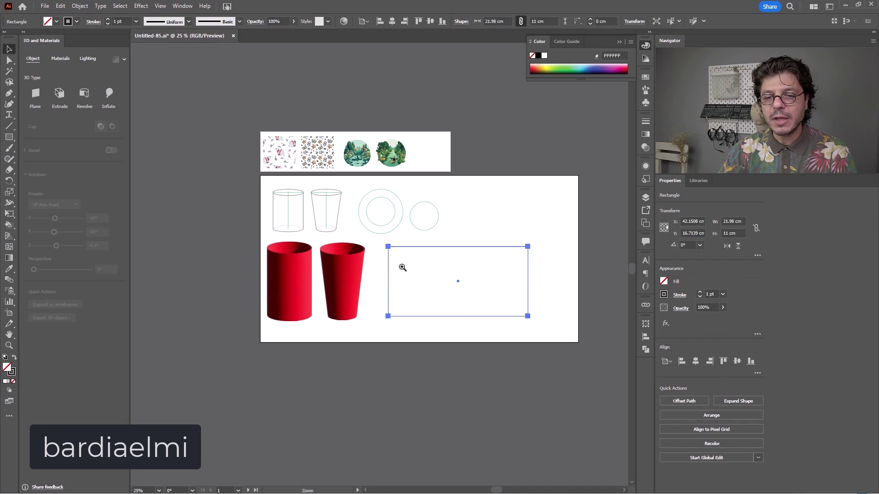
{"action": "scroll", "coordinate": [402, 268], "scroll_direction": "up", "scroll_amount": 2}
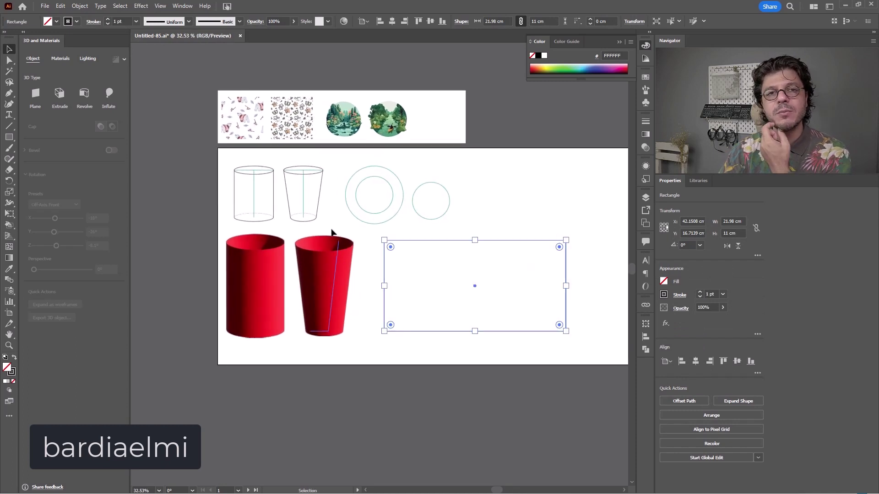
Check the separate small circle's diameter, multiply 4.5 by 3.14 in Calculator, and copy the result
{"action": "left_click", "coordinate": [422, 220]}
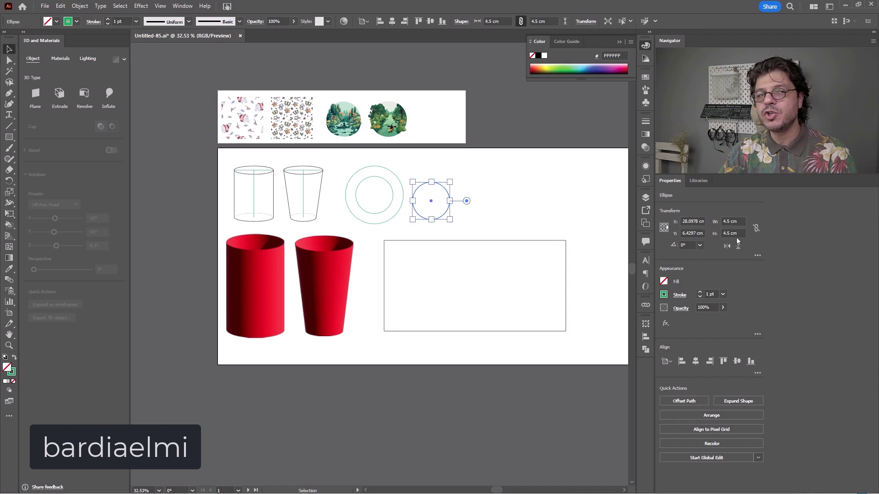
{"action": "left_click", "coordinate": [574, 250]}
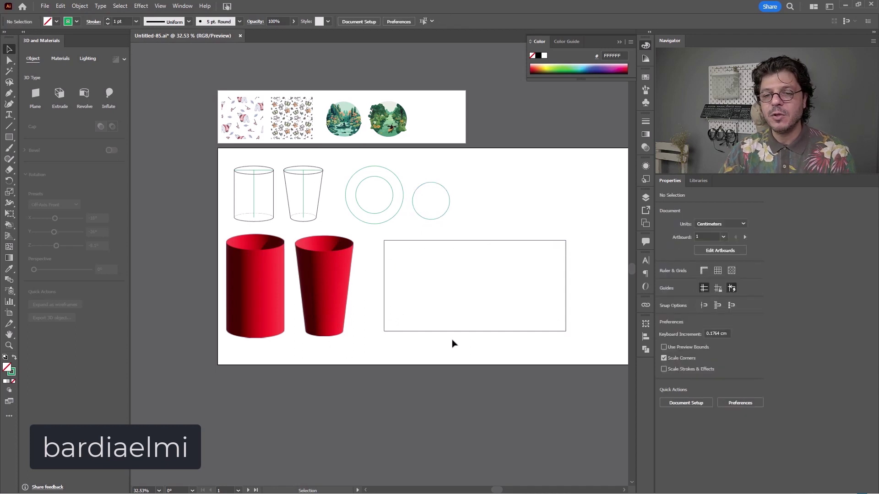
{"action": "key", "text": "alt+Tab"}
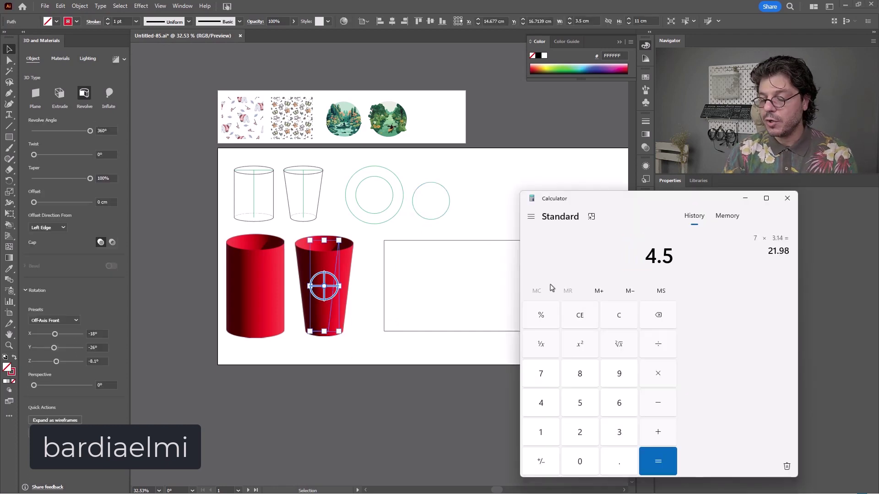
{"action": "type", "text": "*3.14"}
{"action": "key", "text": "Return"}
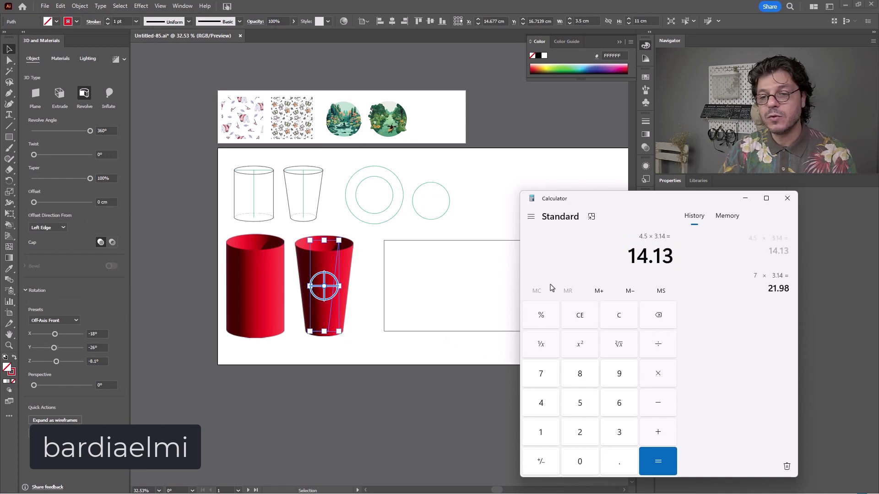
{"action": "left_click_drag", "start_coordinate": [628, 256], "coordinate": [674, 256]}
{"action": "key", "text": "ctrl+c"}
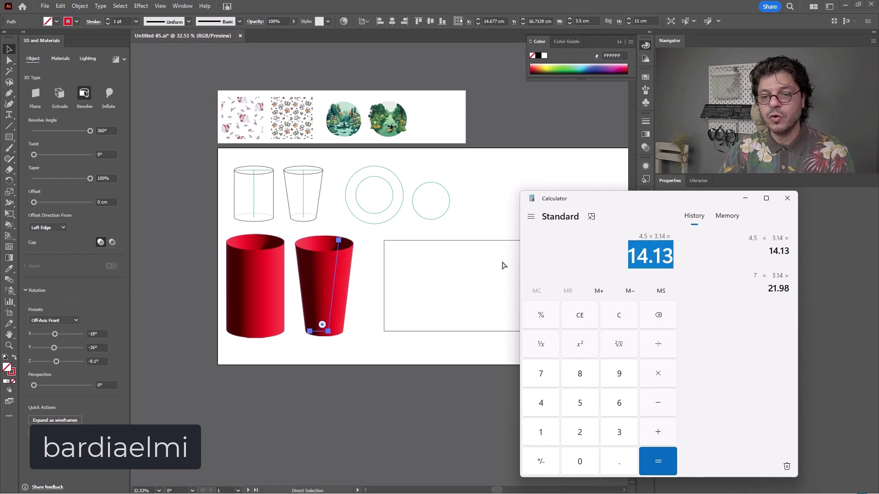
Return to Illustrator, duplicate the wrap rectangle in place, and set the duplicate's width to 14.13 cm
{"action": "key", "text": "alt+Tab"}
{"action": "left_click", "coordinate": [565, 265]}
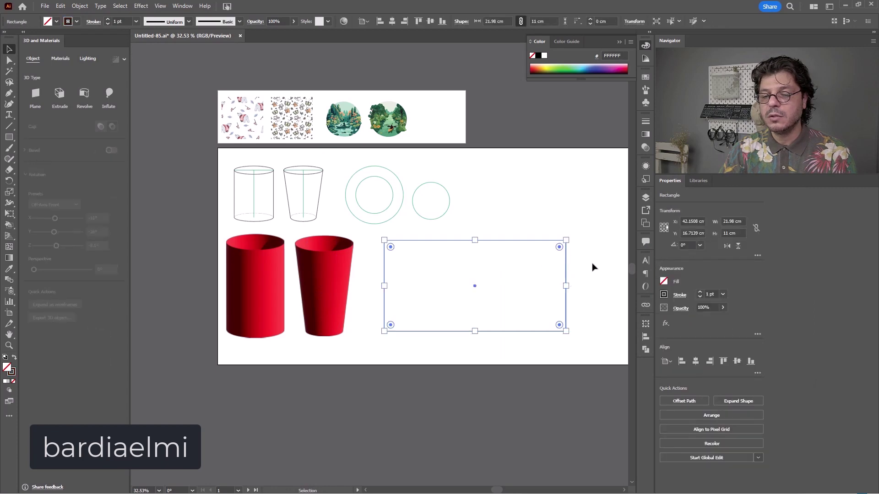
{"action": "key", "text": "ctrl"}
{"action": "key", "text": "alt+Tab"}
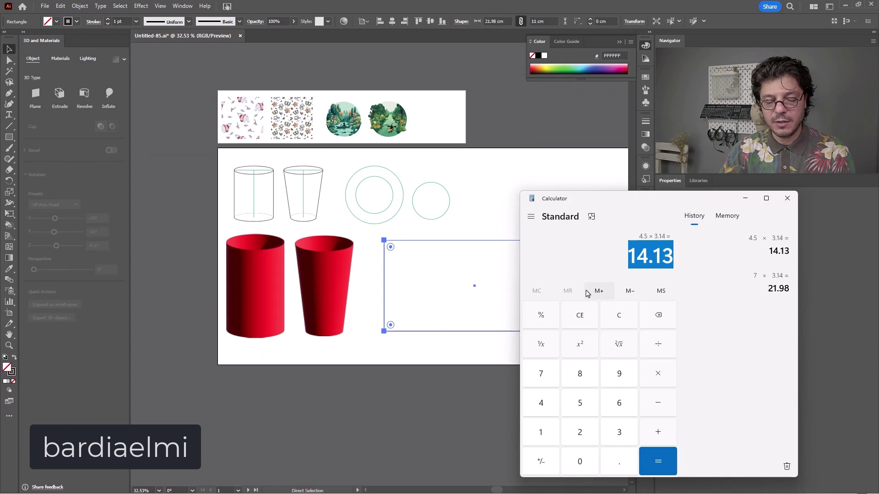
{"action": "key", "text": "alt+Tab"}
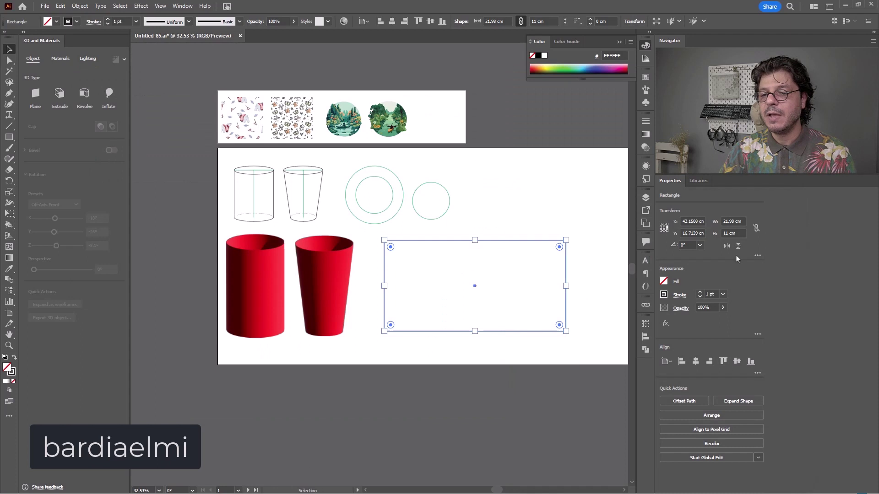
{"action": "double_click", "coordinate": [733, 221]}
{"action": "key", "text": "ctrl+v"}
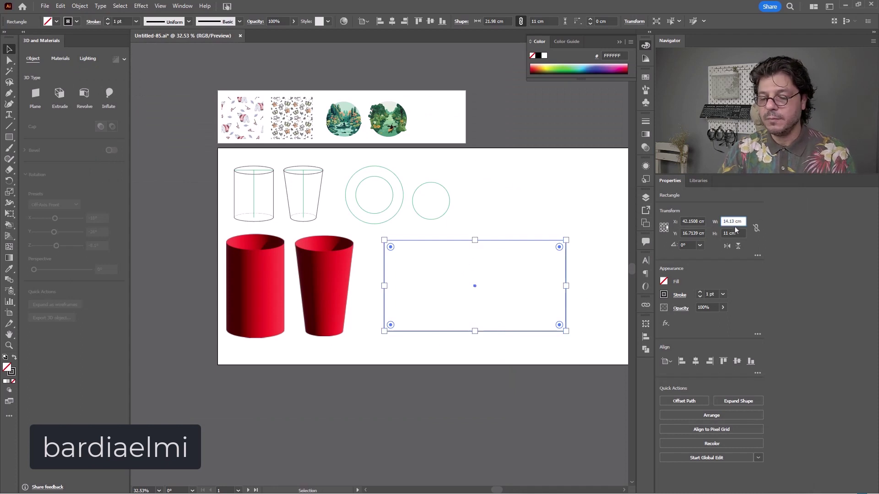
{"action": "key", "text": "Return"}
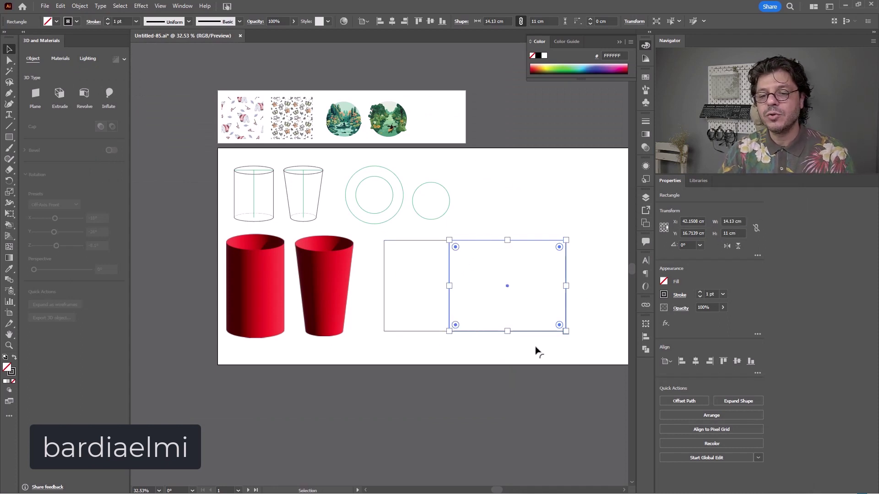
Align the two overlapping wrap rectangles to their common horizontal center
{"action": "left_click_drag", "start_coordinate": [537, 351], "coordinate": [417, 338]}
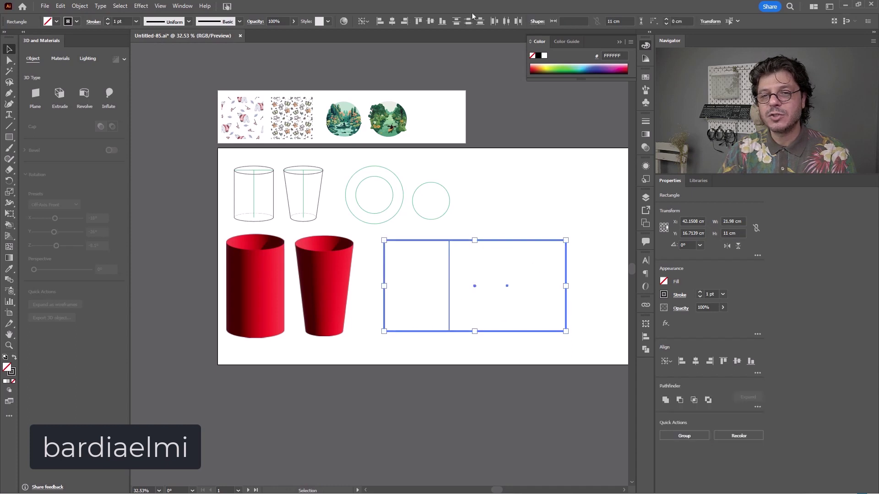
{"action": "left_click", "coordinate": [395, 22]}
{"action": "left_click", "coordinate": [521, 357]}
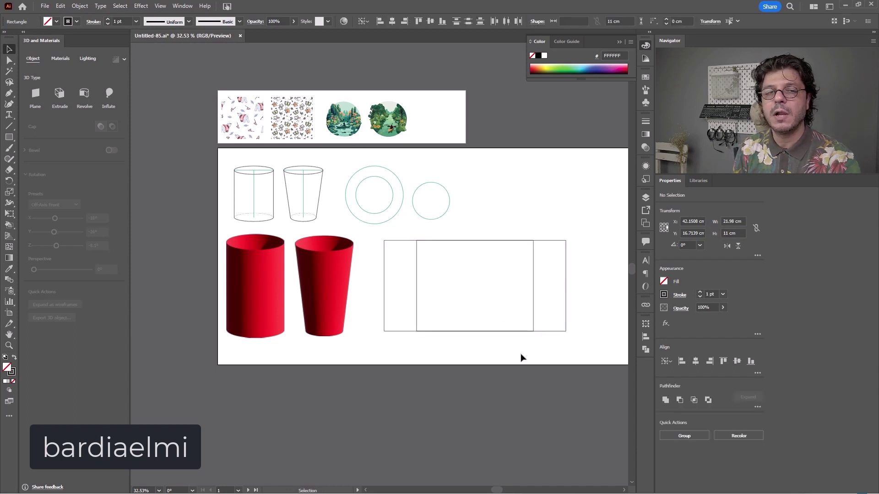
Check the inner and outer wrap rectangles, and select the second pattern-filled square on the upper artboard
{"action": "left_click", "coordinate": [534, 255]}
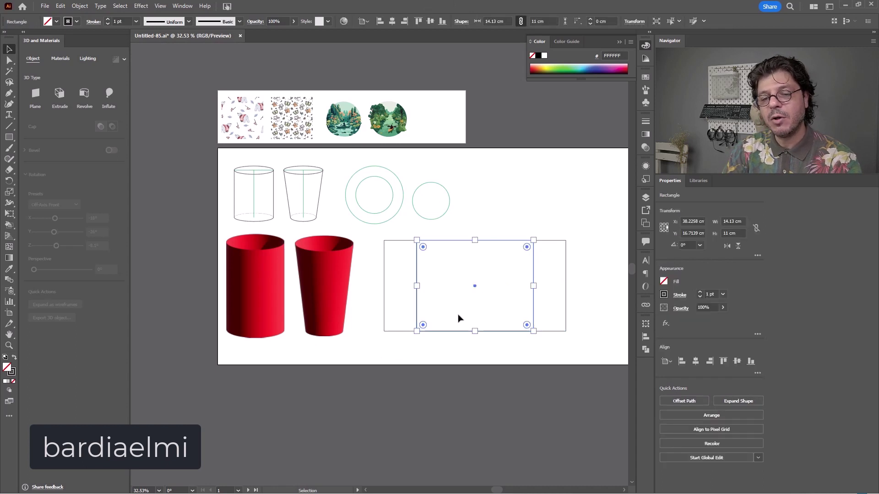
{"action": "left_click", "coordinate": [565, 270]}
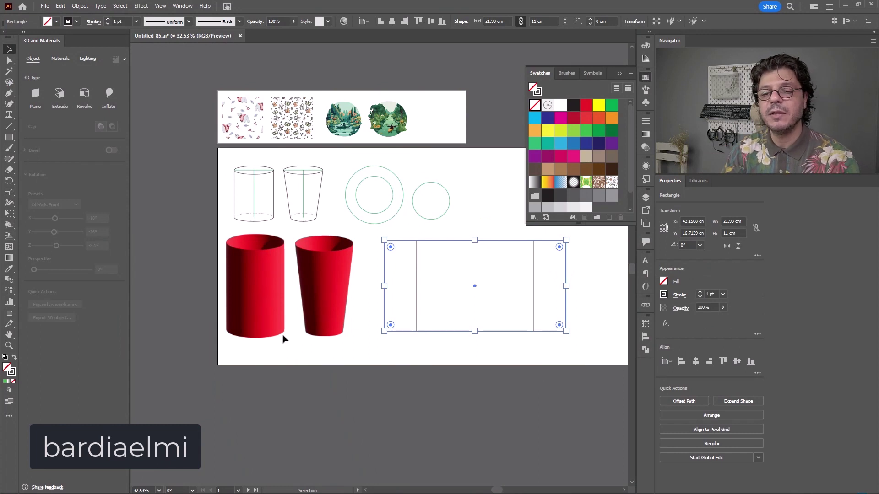
{"action": "left_click", "coordinate": [463, 192]}
{"action": "left_click", "coordinate": [289, 120]}
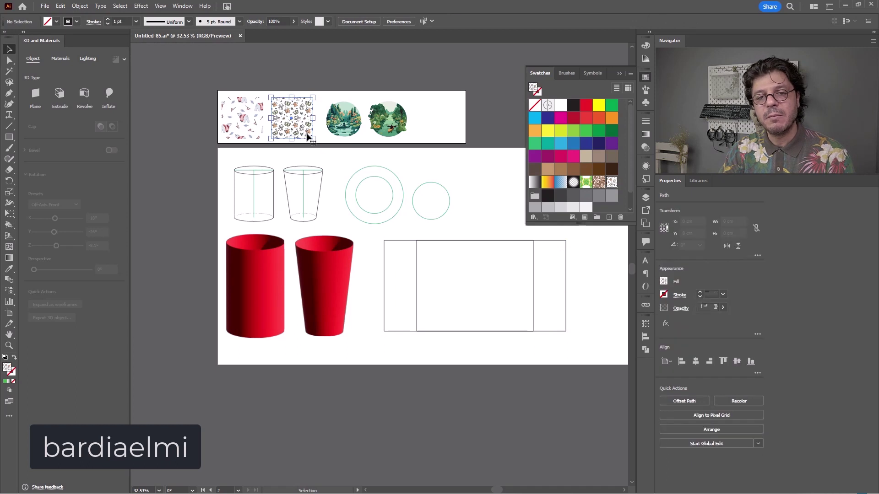
Copy the butterfly pattern square to the outer wrap rectangle's upper-left corner and enlarge it proportionally to about 10.8 cm square
{"action": "left_click_drag", "start_coordinate": [292, 116], "coordinate": [493, 290]}
{"action": "left_click_drag", "start_coordinate": [286, 237], "coordinate": [232, 205]}
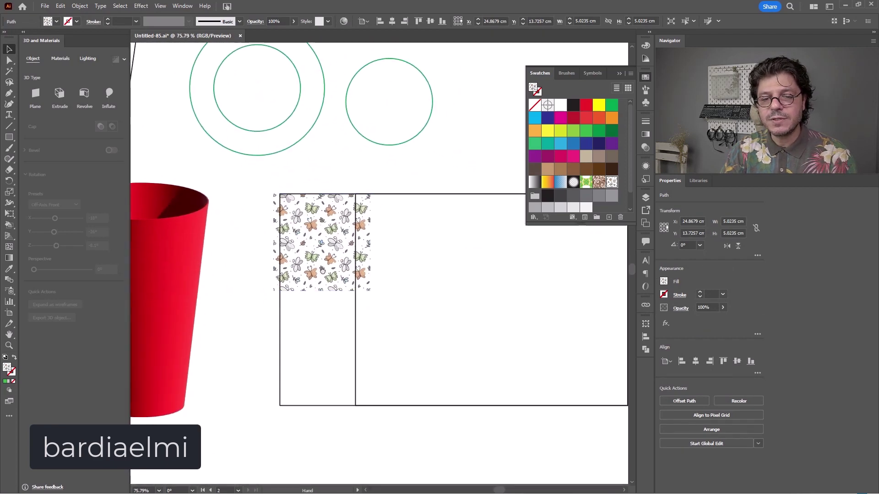
{"action": "left_click_drag", "start_coordinate": [369, 289], "coordinate": [481, 402]}
{"action": "left_click_drag", "start_coordinate": [430, 286], "coordinate": [321, 289]}
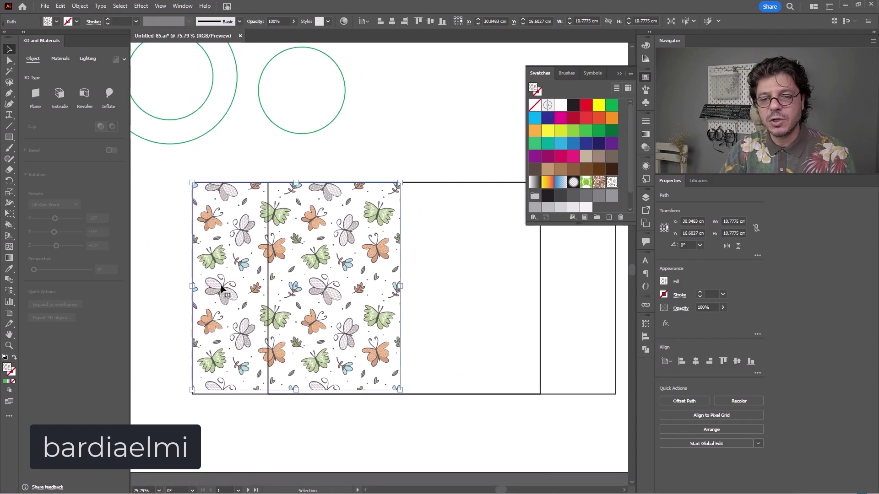
Duplicate the butterfly pattern square directly beside the original and group the two squares
{"action": "left_click_drag", "start_coordinate": [221, 290], "coordinate": [429, 320]}
{"action": "left_click", "coordinate": [442, 312], "text": "ctrl+alt"}
{"action": "left_click", "coordinate": [297, 247], "text": "shift"}
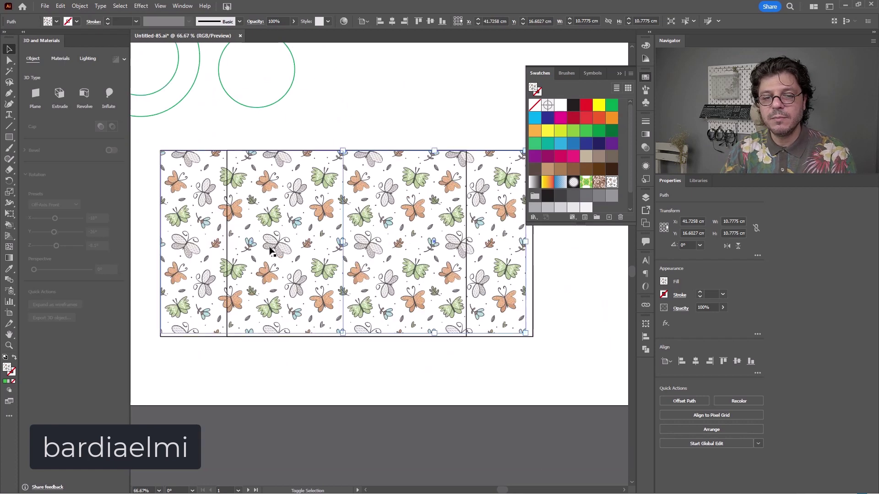
{"action": "key", "text": "ctrl+g"}
Check the outer wrap rectangle's dimensions and set the butterfly pattern group to 21.98 cm wide and 11 cm high
{"action": "left_click", "coordinate": [549, 382]}
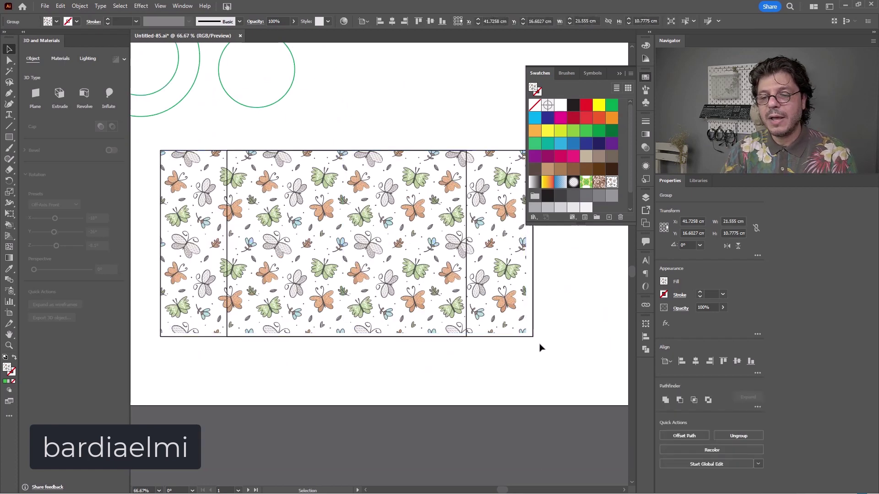
{"action": "left_click", "coordinate": [533, 338]}
{"action": "left_click", "coordinate": [540, 365]}
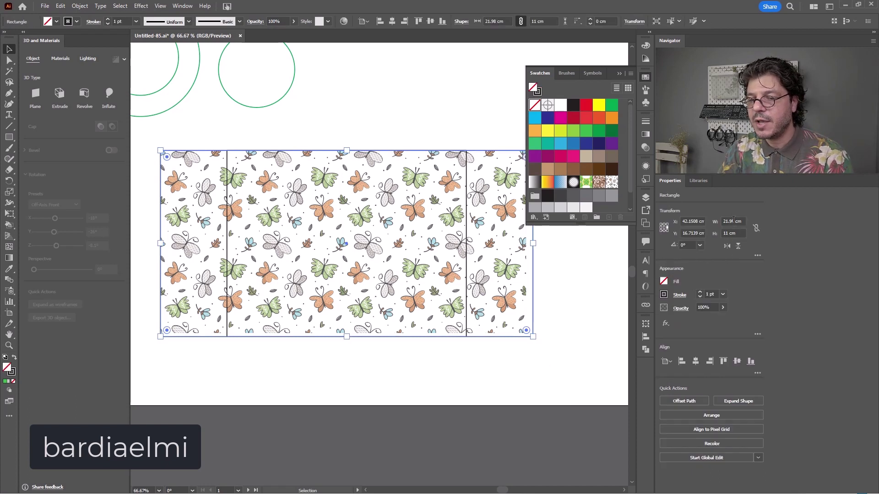
{"action": "left_click", "coordinate": [515, 326]}
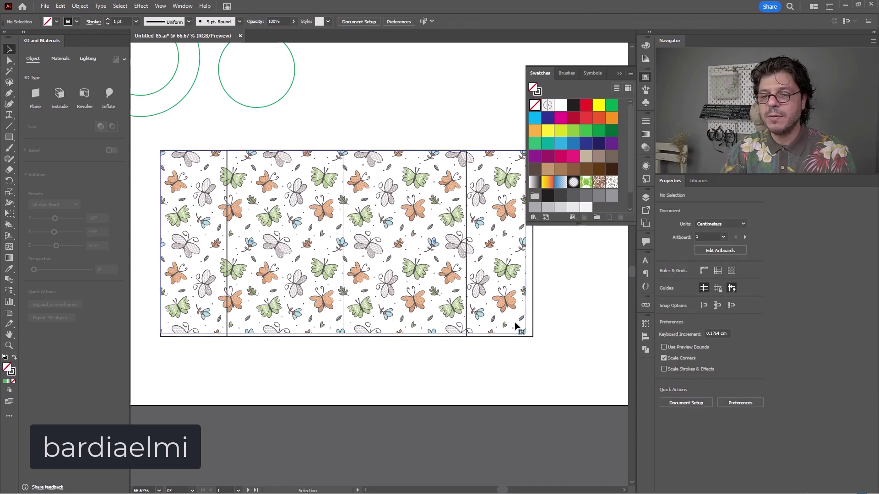
{"action": "left_click", "coordinate": [516, 326]}
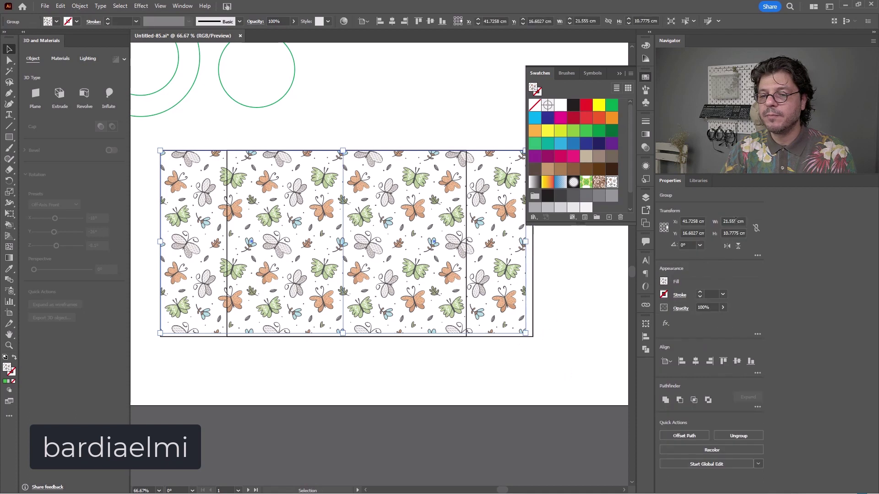
{"action": "left_click", "coordinate": [735, 221]}
{"action": "type", "text": "21.98"}
{"action": "key", "text": "Tab"}
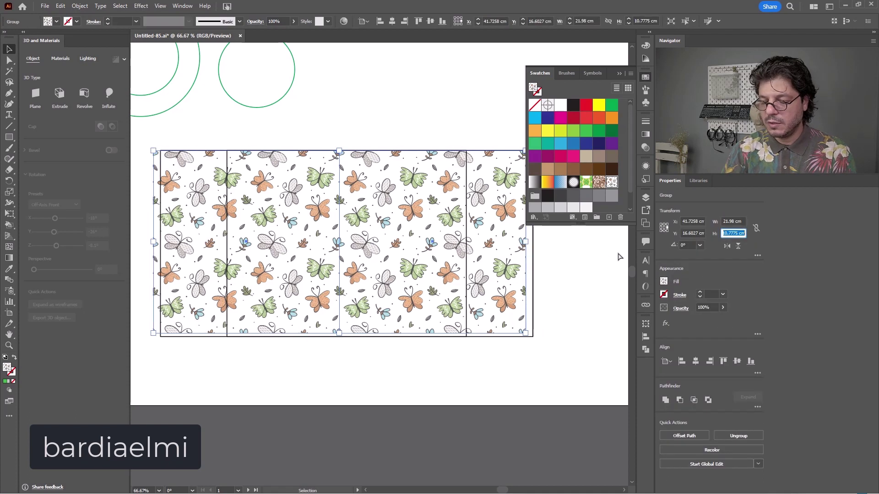
{"action": "type", "text": "11"}
{"action": "key", "text": "Return"}
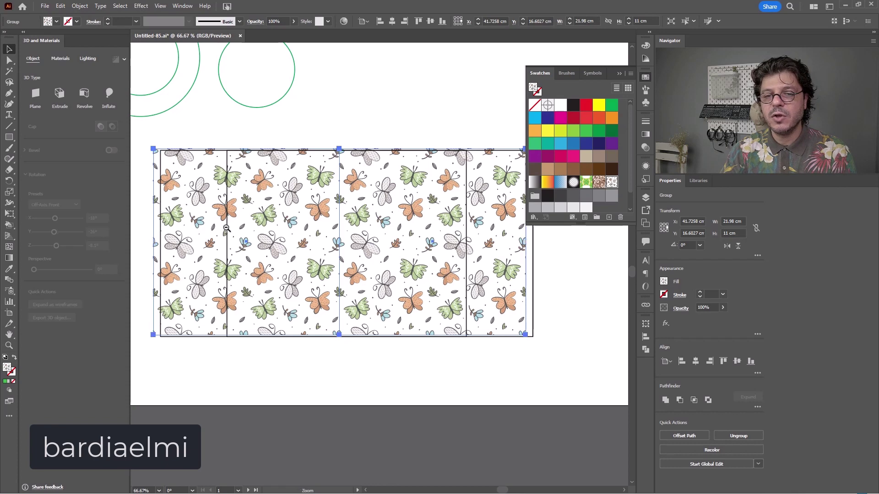
Extend the lower edge of the main artboard downward to a height of about 62.26 cm
{"action": "key", "text": "ctrl+minus"}
{"action": "key", "text": "ctrl+minus"}
{"action": "left_click_drag", "start_coordinate": [486, 275], "coordinate": [315, 264]}
{"action": "key", "text": "ctrl+minus"}
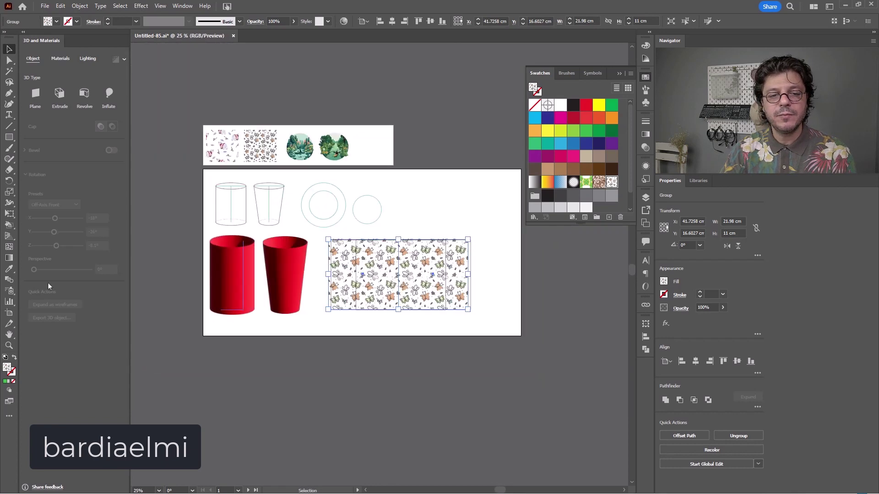
{"action": "left_click", "coordinate": [8, 312]}
{"action": "key", "text": "ctrl+minus"}
{"action": "left_click_drag", "start_coordinate": [406, 288], "coordinate": [381, 380]}
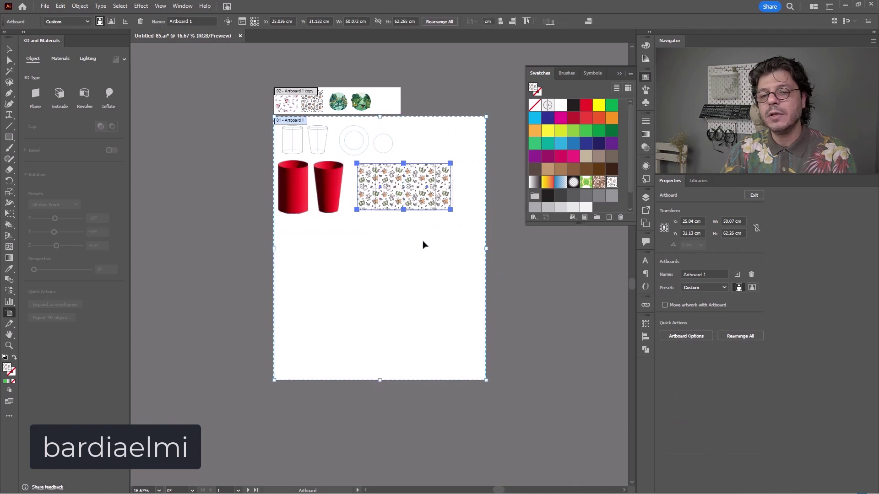
Move the butterfly pattern group off the wrap rectangles into the empty area below the red cups
{"action": "key", "text": "v"}
{"action": "left_click_drag", "start_coordinate": [387, 184], "coordinate": [315, 257]}
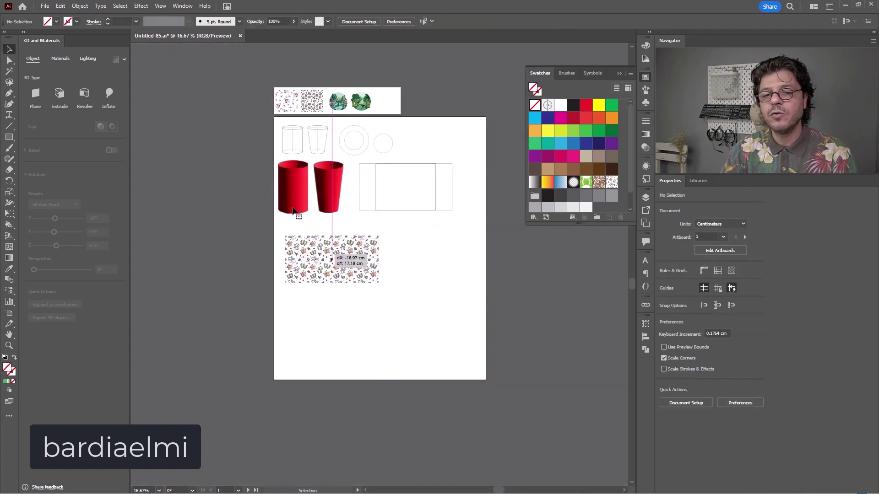
{"action": "left_click_drag", "start_coordinate": [332, 212], "coordinate": [433, 250]}
{"action": "left_click", "coordinate": [349, 225]}
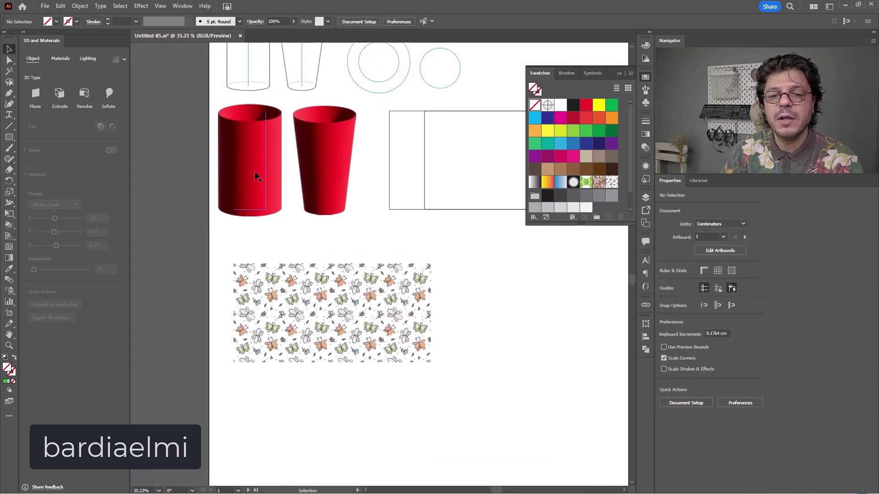
Set the straight 3D cup's stroke color to white and its rotation preset to Front
{"action": "left_click", "coordinate": [255, 155]}
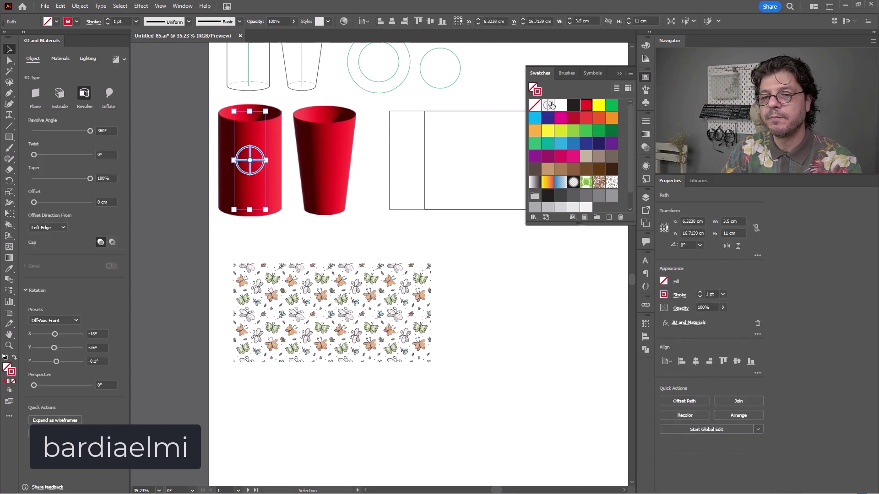
{"action": "left_click", "coordinate": [561, 105]}
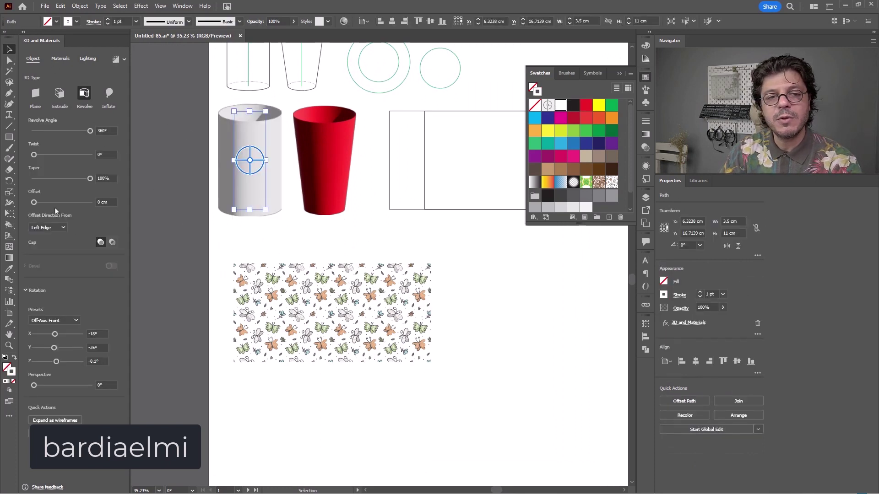
{"action": "left_click", "coordinate": [60, 59]}
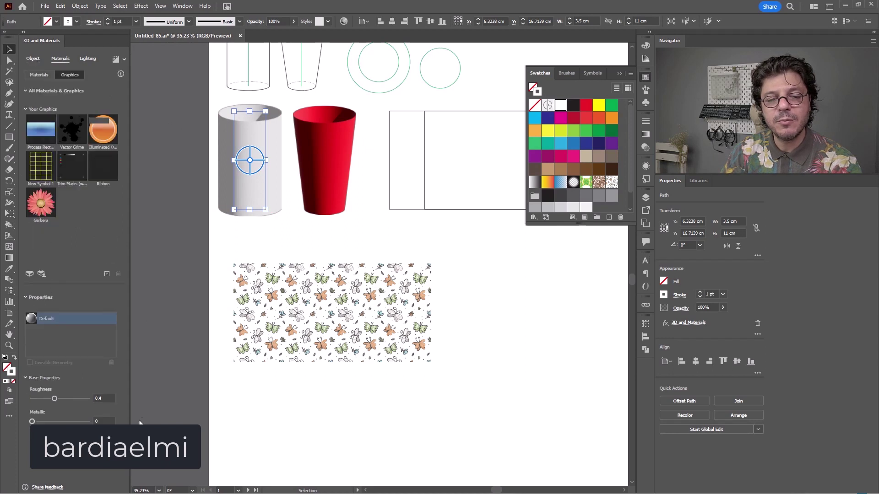
{"action": "left_click", "coordinate": [33, 58]}
{"action": "left_click", "coordinate": [52, 321]}
{"action": "left_click", "coordinate": [44, 155]}
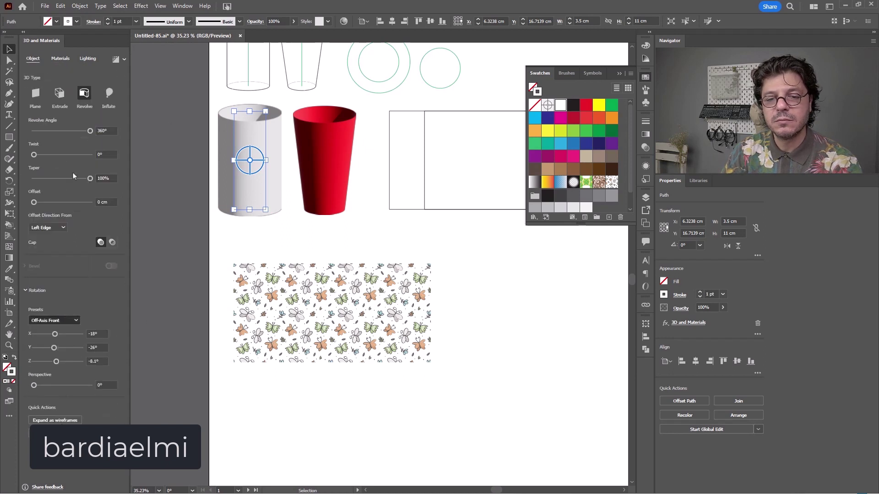
Save the butterfly pattern group as a dynamic symbol named New Symbol with the default options
{"action": "left_click", "coordinate": [303, 318]}
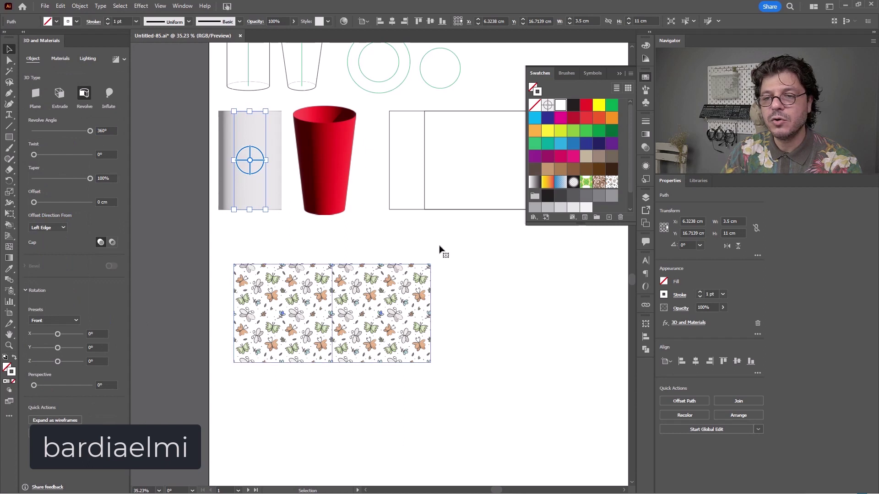
{"action": "left_click", "coordinate": [645, 89]}
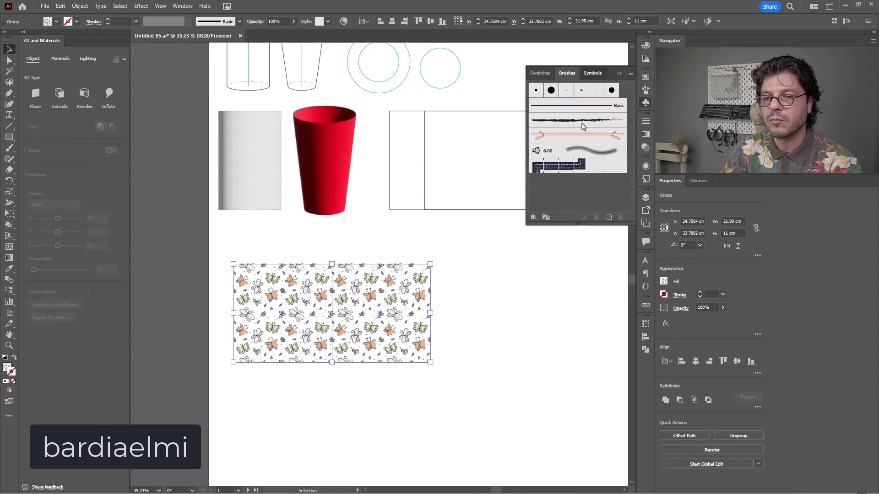
{"action": "left_click", "coordinate": [592, 73]}
{"action": "left_click_drag", "start_coordinate": [382, 319], "coordinate": [572, 169]}
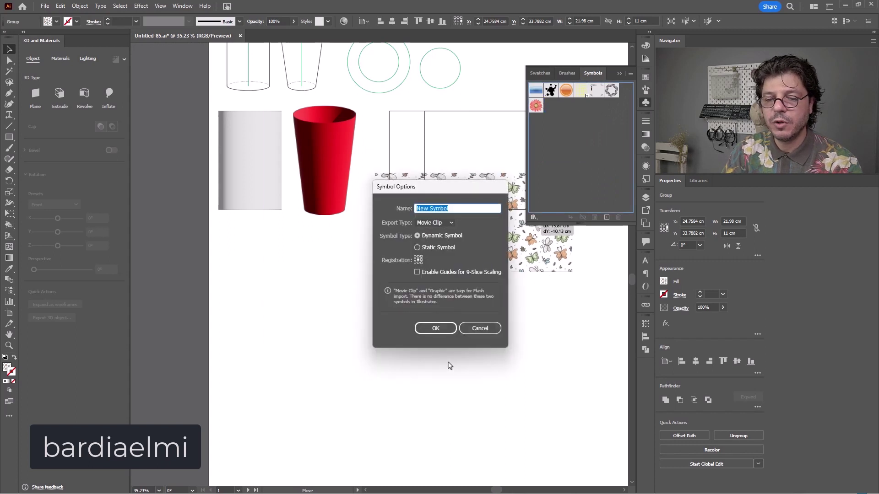
{"action": "left_click", "coordinate": [432, 326]}
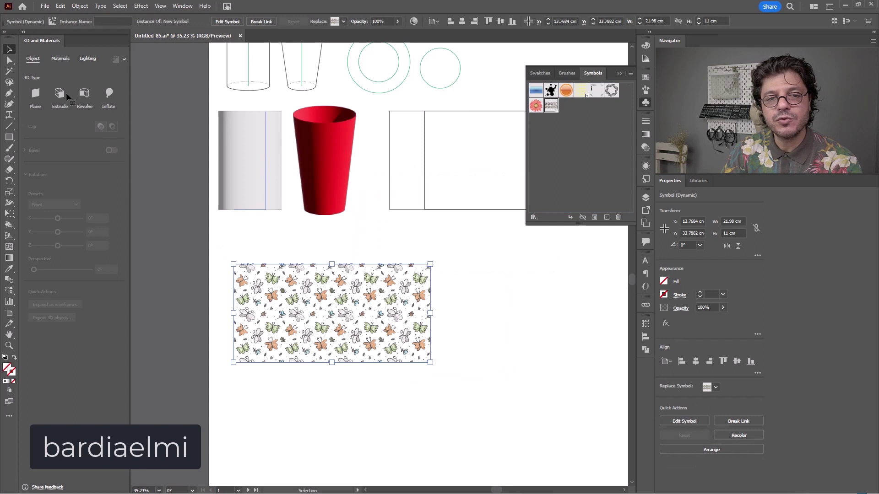
Select the straight cup and show the graphics available for mapping onto it
{"action": "key", "text": "ctrl+z"}
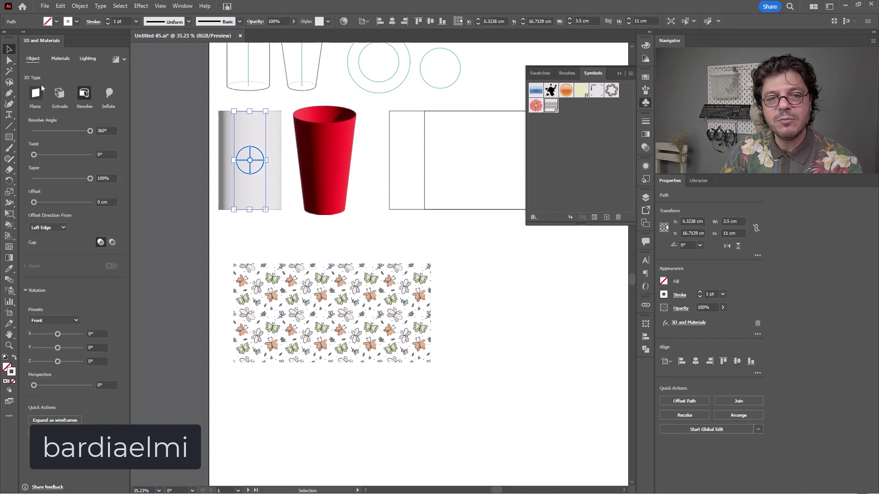
{"action": "left_click", "coordinate": [60, 58]}
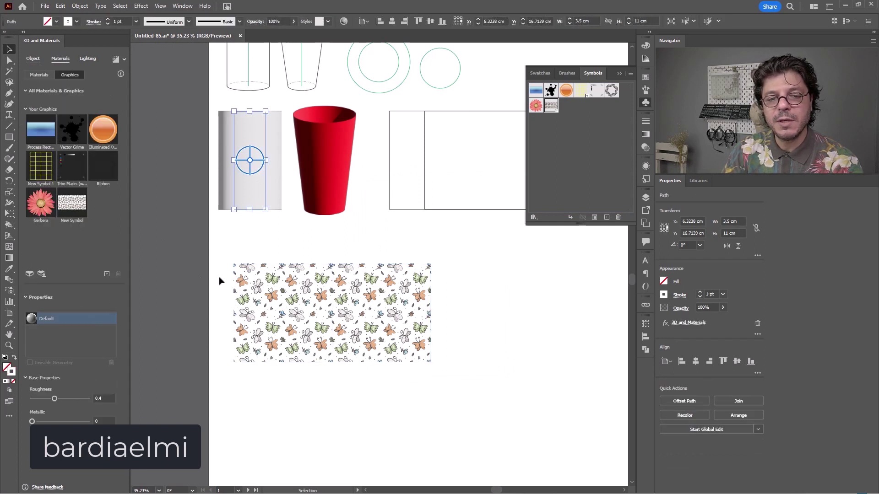
{"action": "left_click", "coordinate": [72, 211]}
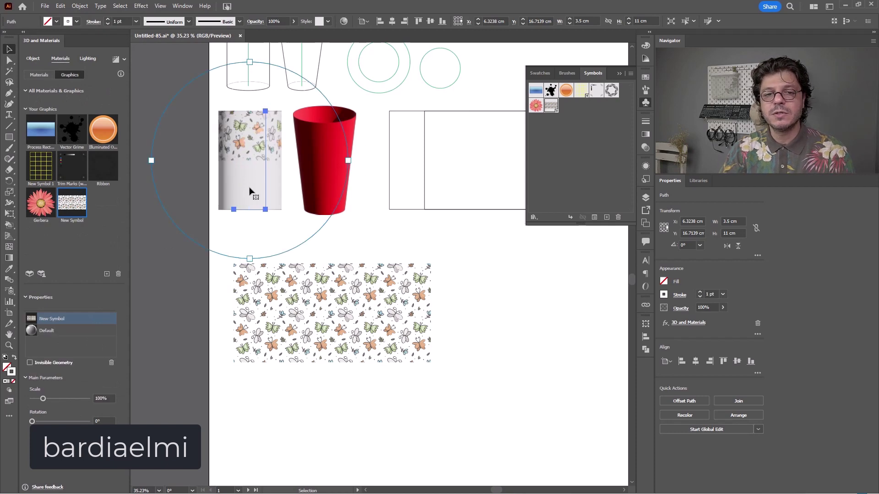
{"action": "left_click_drag", "start_coordinate": [220, 136], "coordinate": [406, 227]}
{"action": "key", "text": "ctrl+z"}
Map the New Symbol butterfly graphic onto the straight cup and shift it slightly across the surface
{"action": "left_click_drag", "start_coordinate": [306, 211], "coordinate": [328, 229]}
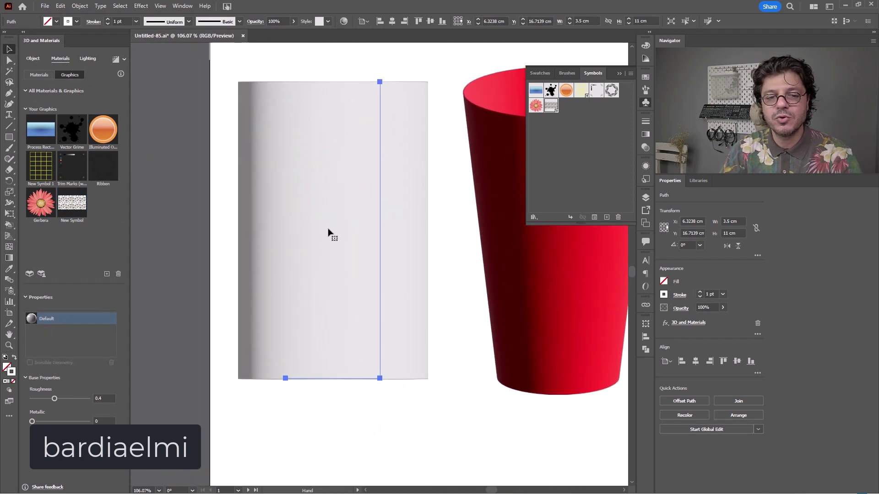
{"action": "left_click", "coordinate": [79, 204]}
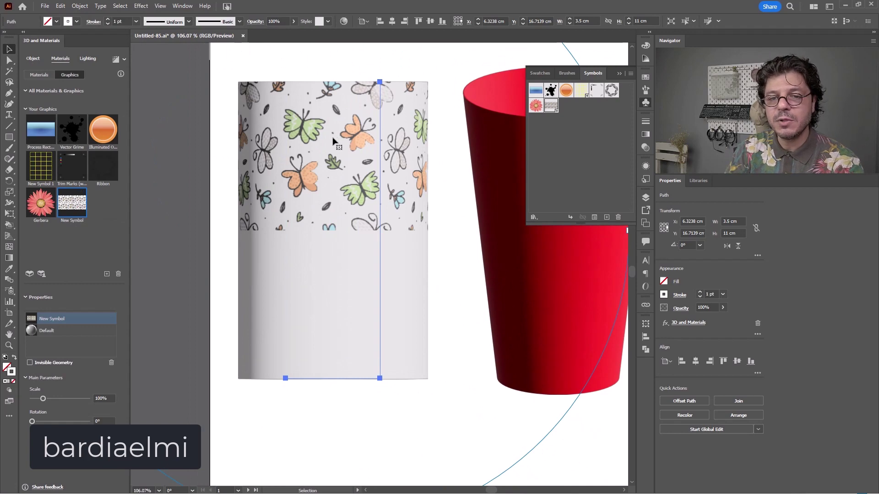
{"action": "mouse_move", "coordinate": [334, 137]}
{"action": "left_mouse_down"}
{"action": "mouse_move", "coordinate": [332, 155]}
{"action": "mouse_move", "coordinate": [337, 124]}
{"action": "mouse_move", "coordinate": [338, 138]}
{"action": "left_mouse_up"}
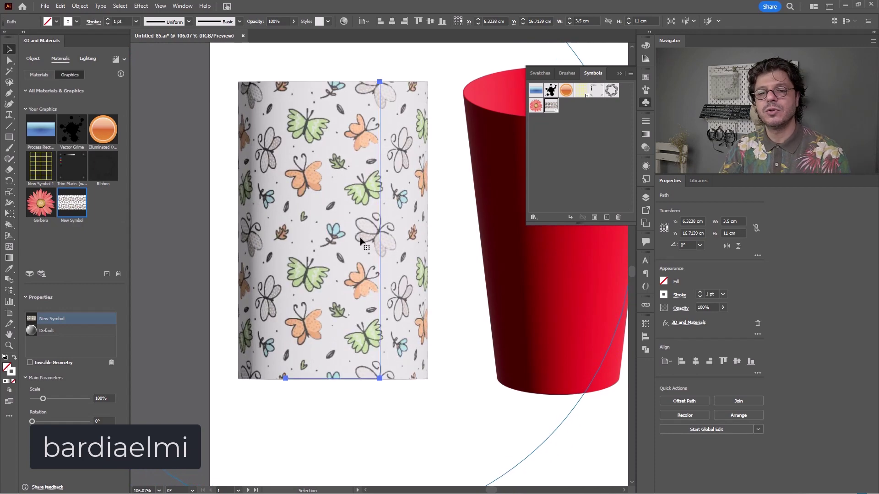
Try rotating the straight cup around its vertical axis with the butterfly graphic applied
{"action": "scroll", "coordinate": [429, 346], "scroll_direction": "down", "scroll_amount": 2}
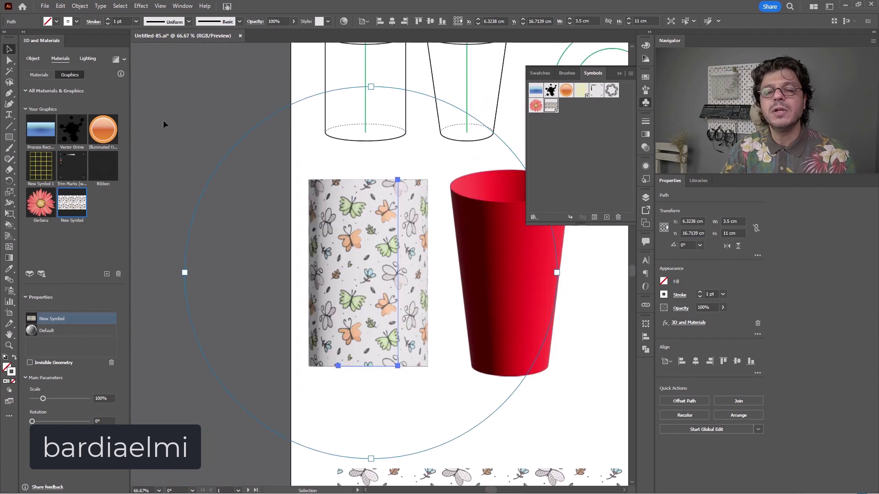
{"action": "left_click", "coordinate": [438, 277]}
{"action": "left_click", "coordinate": [369, 282]}
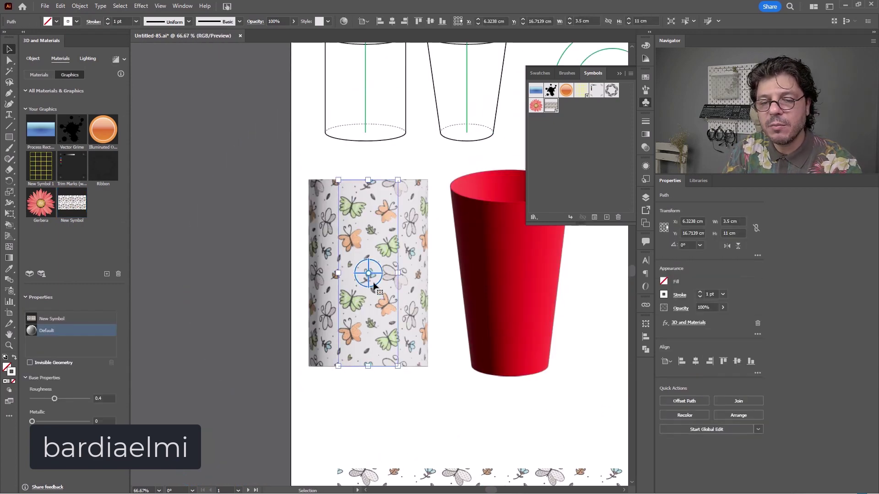
{"action": "left_click_drag", "start_coordinate": [368, 284], "coordinate": [293, 288]}
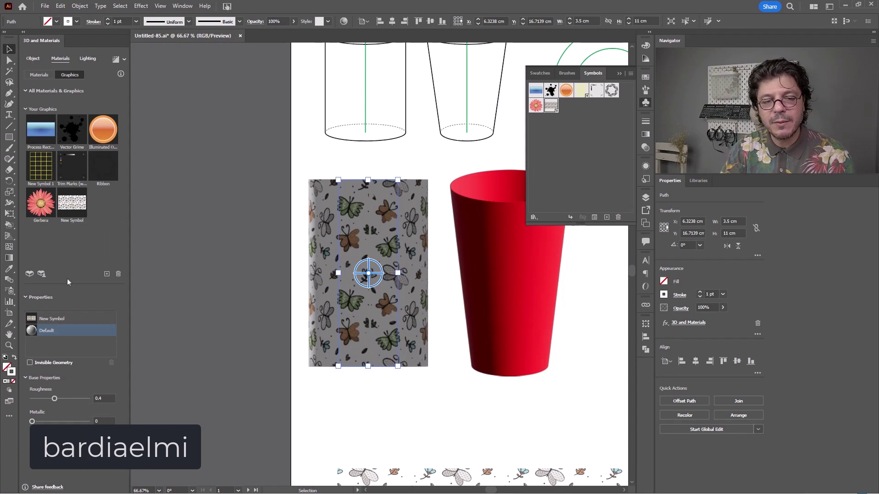
Try scaling the mapped butterfly graphic to 101%, and restore its scale to 100%
{"action": "left_click", "coordinate": [64, 319]}
{"action": "left_click", "coordinate": [108, 401]}
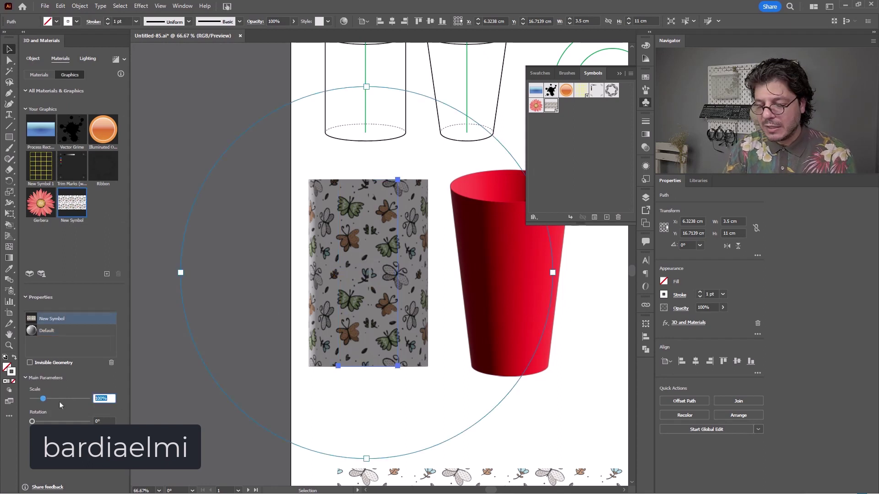
{"action": "type", "text": "101"}
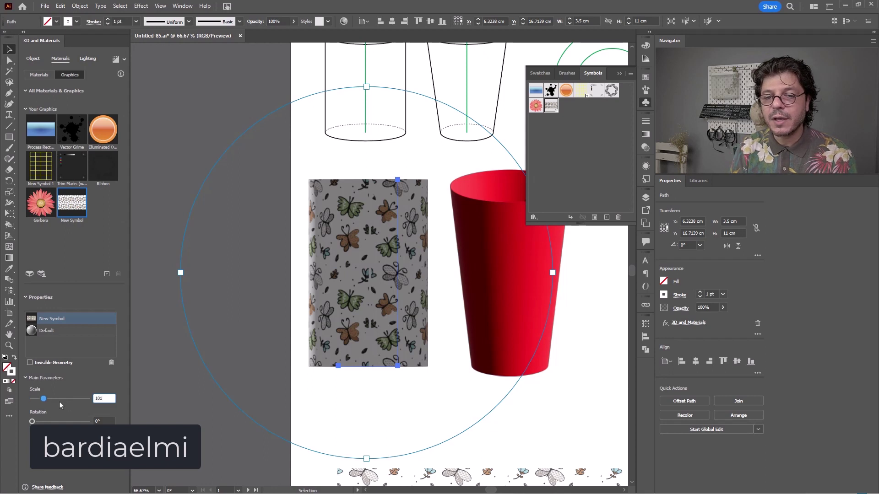
{"action": "key", "text": "Return"}
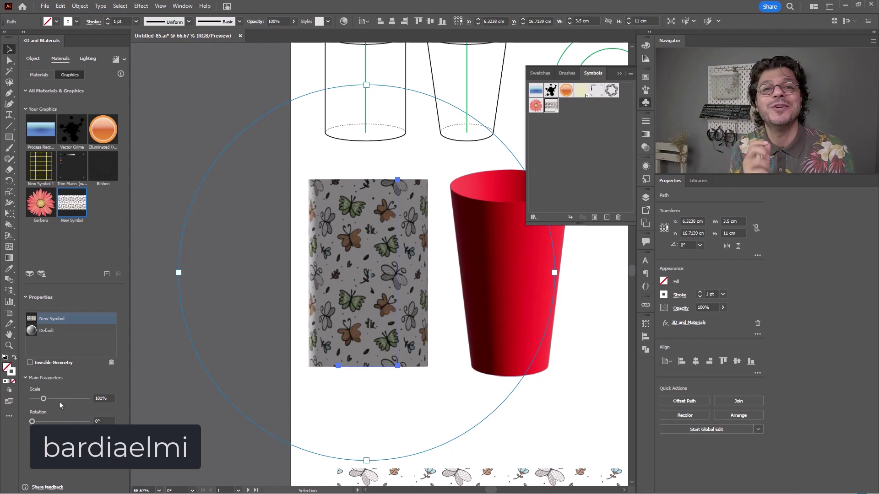
{"action": "key", "text": "Left"}
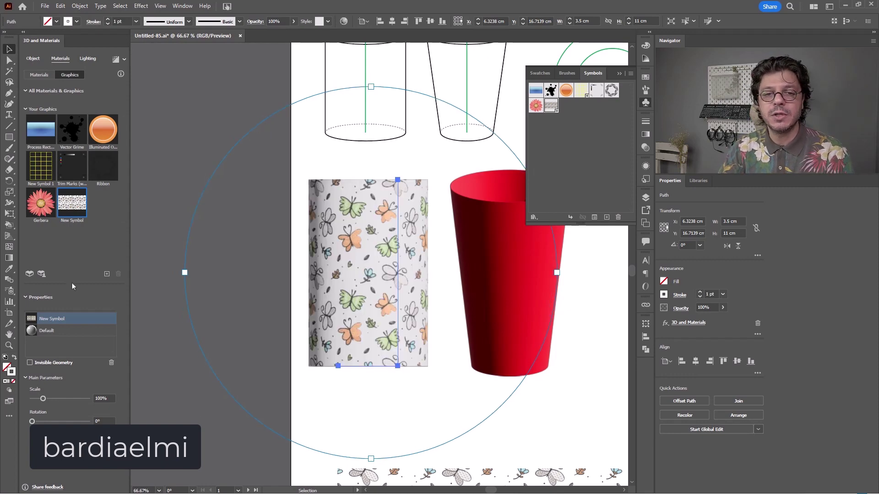
{"action": "left_click", "coordinate": [402, 285], "text": "ctrl+alt"}
{"action": "left_click", "coordinate": [387, 264]}
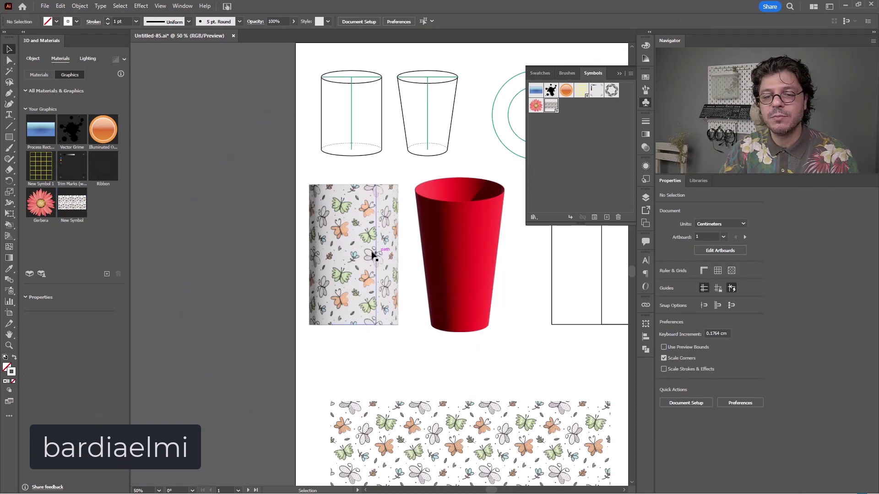
Move the straight cup down about 0.54 cm and tilt it about 25° around X to show its rim
{"action": "left_click", "coordinate": [380, 278]}
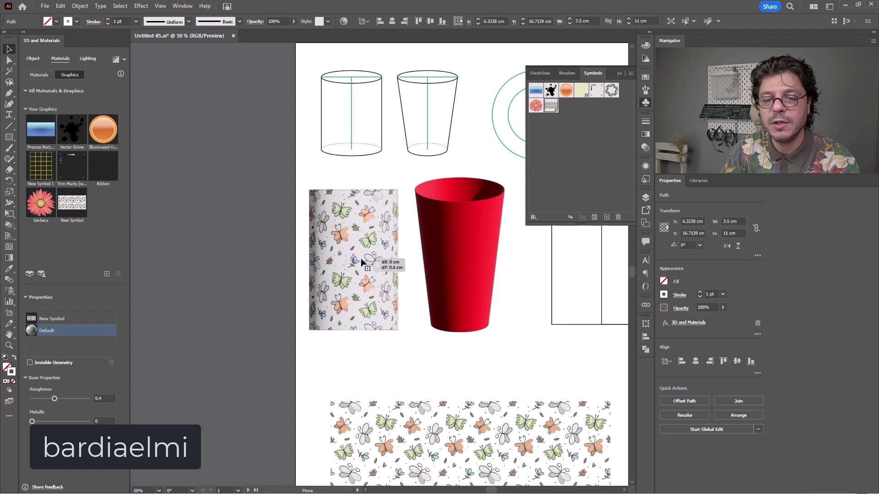
{"action": "left_click_drag", "start_coordinate": [361, 264], "coordinate": [362, 278]}
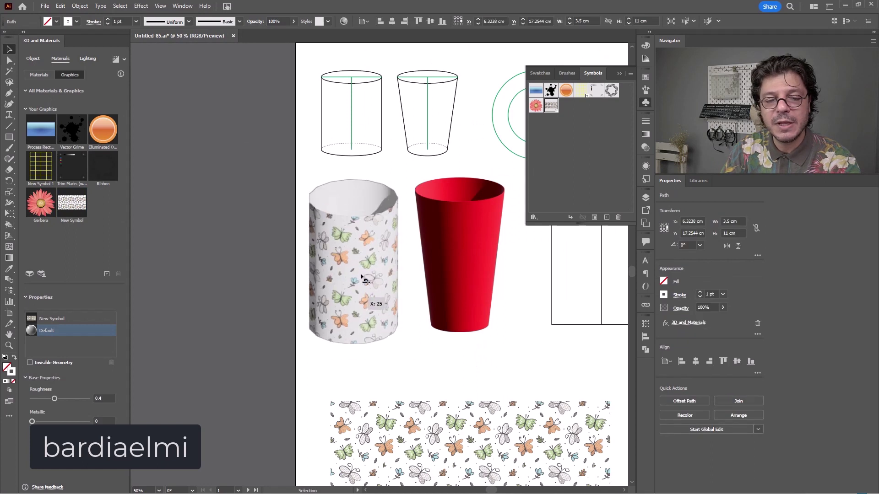
Set the straight cup's perspective to 21° and render the 3D artwork
{"action": "left_click", "coordinate": [33, 58]}
{"action": "left_click_drag", "start_coordinate": [35, 386], "coordinate": [42, 386]}
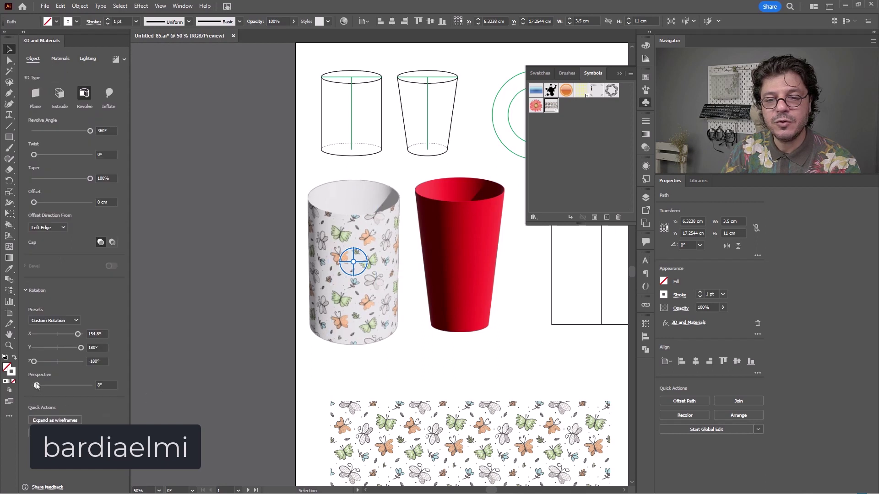
{"action": "left_click", "coordinate": [119, 60]}
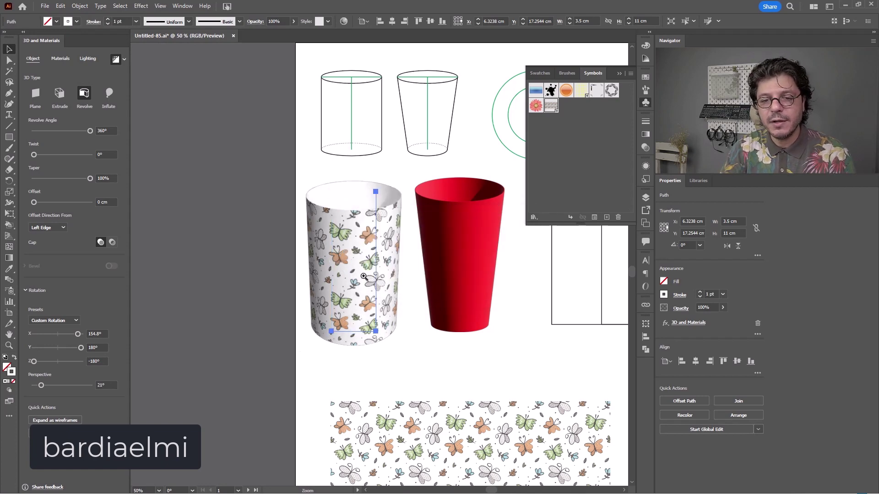
{"action": "mouse_move", "coordinate": [363, 270]}
{"action": "left_mouse_down"}
{"action": "mouse_move", "coordinate": [433, 270]}
{"action": "mouse_move", "coordinate": [371, 270]}
{"action": "left_mouse_up"}
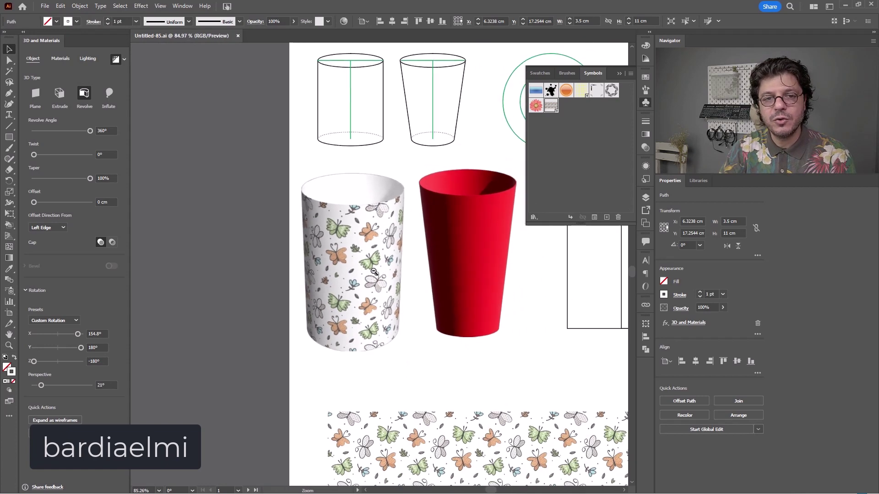
{"action": "left_click", "coordinate": [228, 281]}
{"action": "scroll", "coordinate": [398, 289], "scroll_direction": "down", "scroll_amount": 1}
{"action": "scroll", "coordinate": [399, 290], "scroll_direction": "down", "scroll_amount": 2}
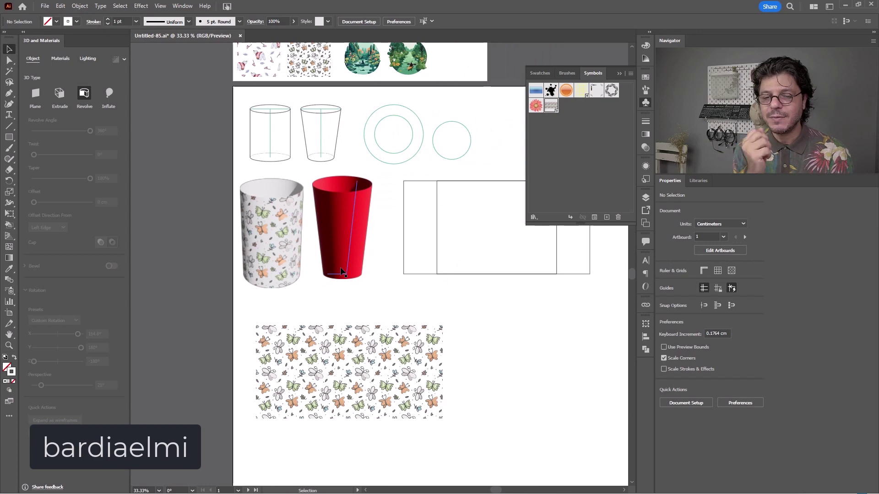
Apply the Front rotation preset to the red tapered cup
{"action": "left_click", "coordinate": [350, 223]}
{"action": "scroll", "coordinate": [350, 223], "scroll_direction": "up", "scroll_amount": 4}
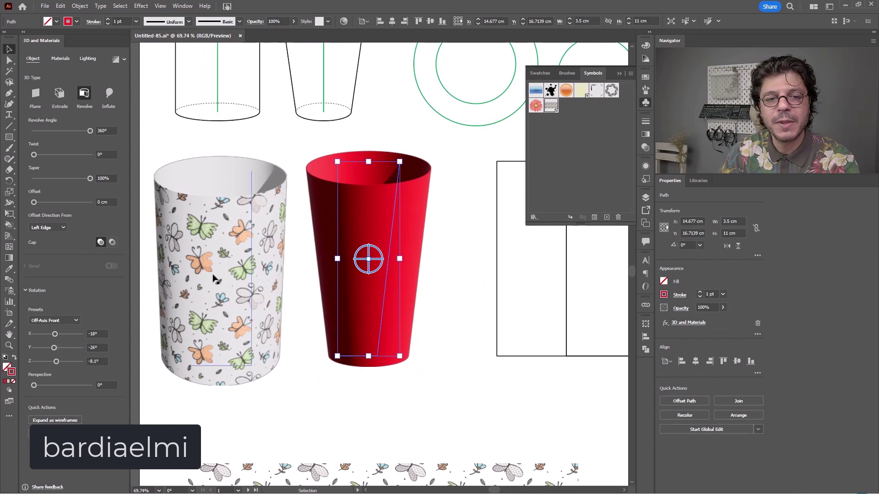
{"action": "left_click", "coordinate": [60, 58]}
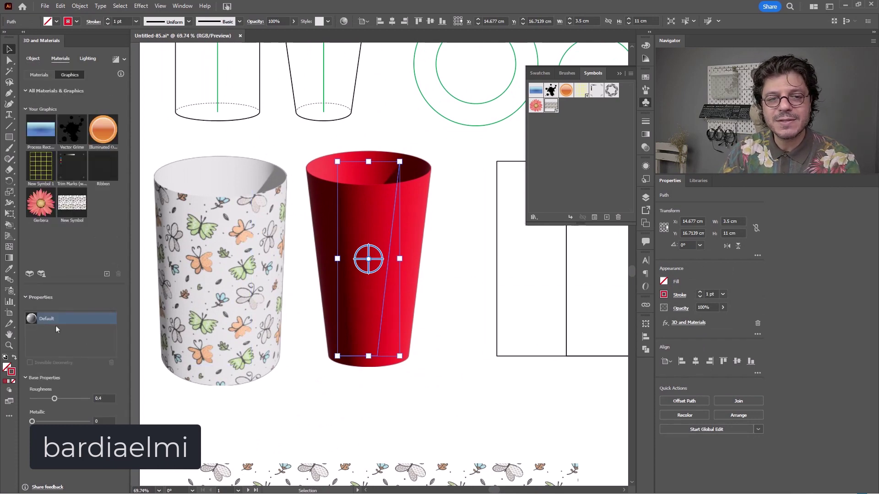
{"action": "left_click", "coordinate": [32, 59]}
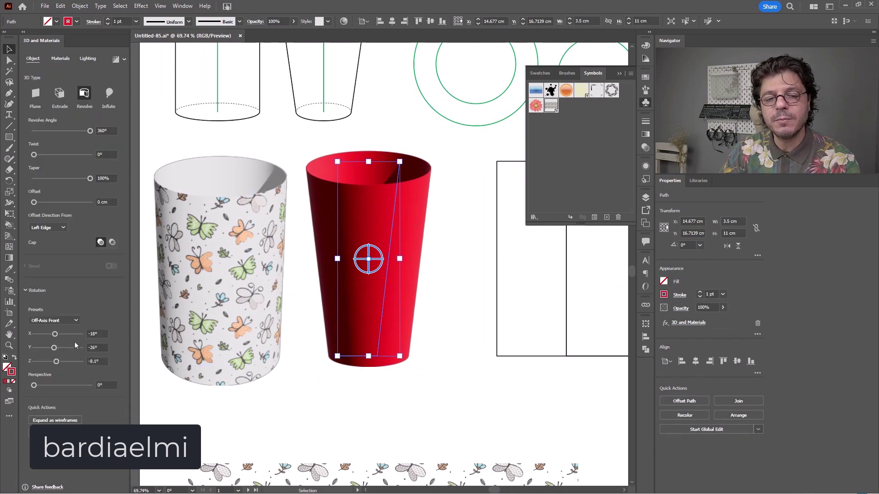
{"action": "left_click", "coordinate": [57, 320]}
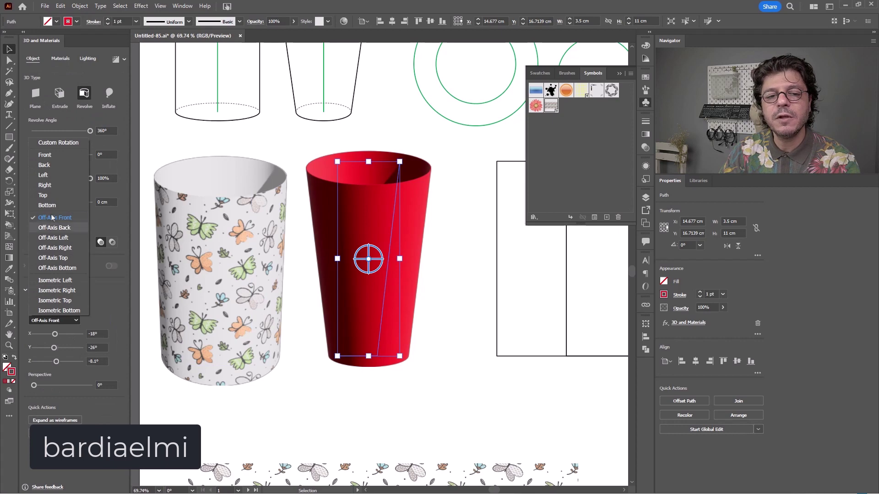
{"action": "left_click", "coordinate": [46, 155]}
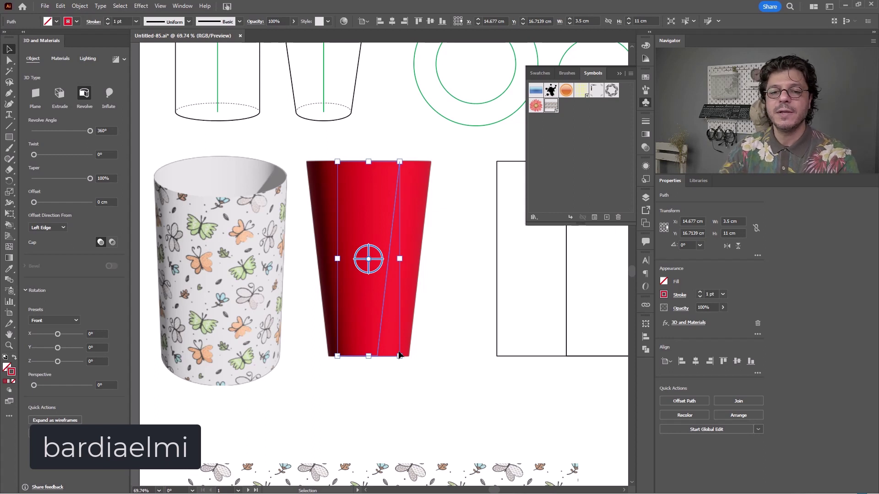
Map the New Symbol butterfly graphic onto the tapered cup and change the cup's stroke colour to white
{"action": "left_click", "coordinate": [60, 58]}
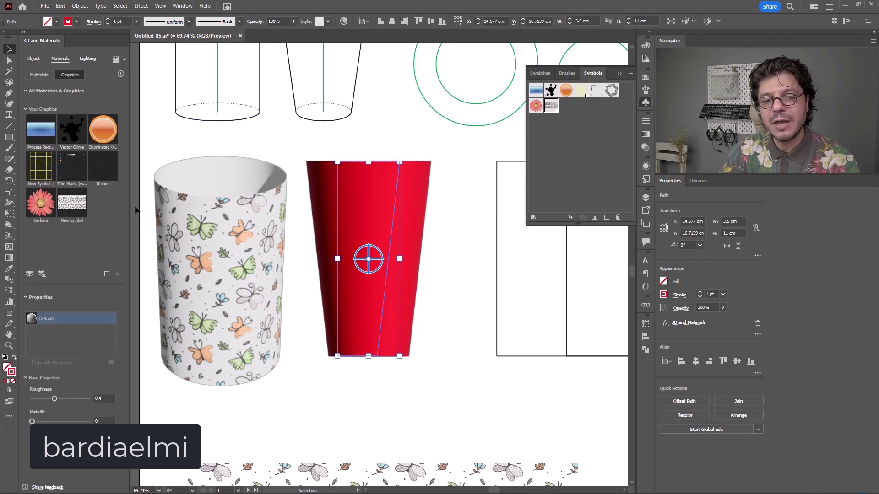
{"action": "left_click", "coordinate": [75, 206]}
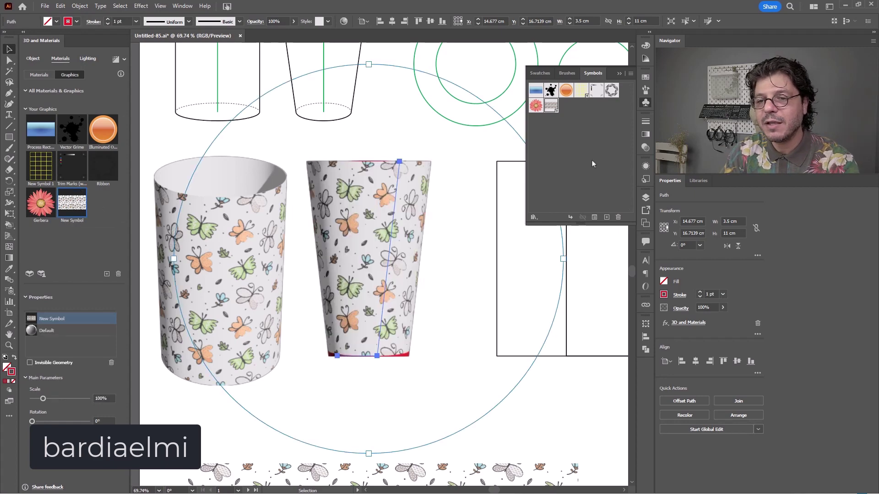
{"action": "left_click", "coordinate": [646, 46]}
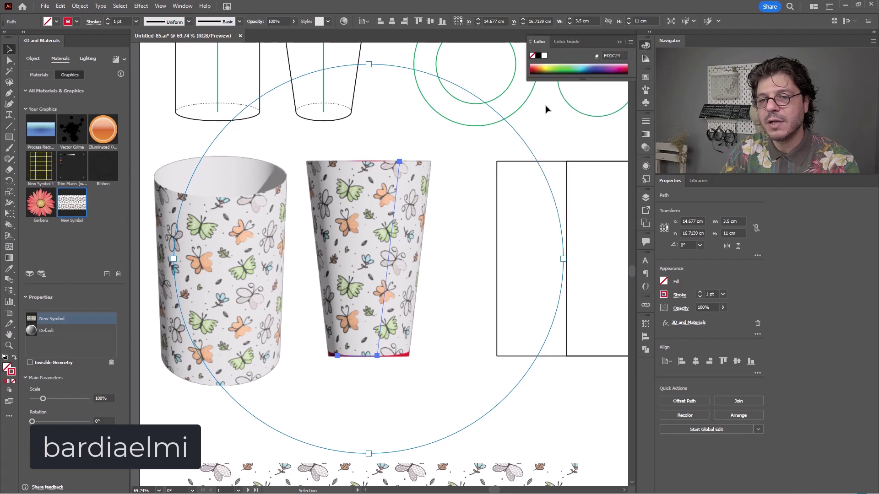
{"action": "left_click", "coordinate": [646, 77]}
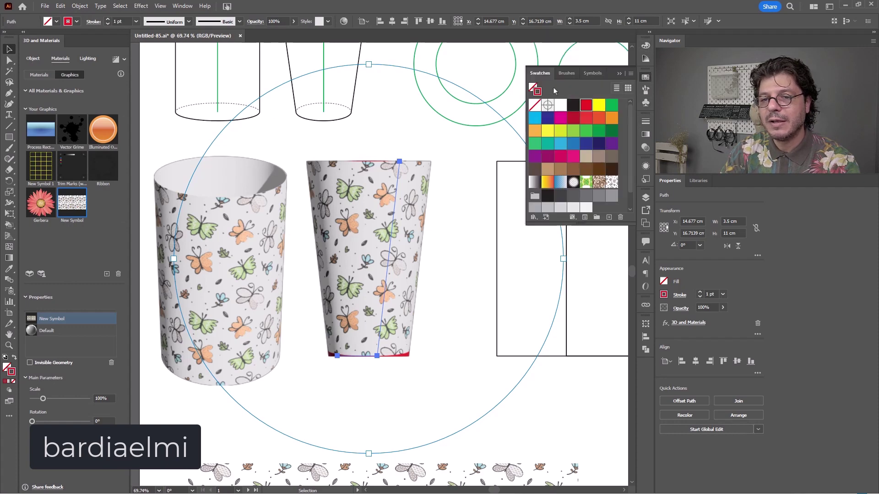
{"action": "left_click", "coordinate": [560, 105]}
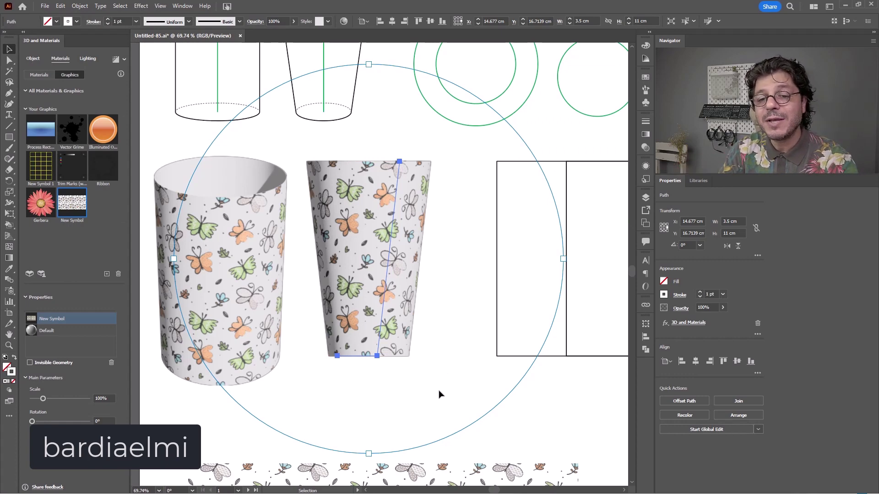
{"action": "left_click", "coordinate": [532, 405]}
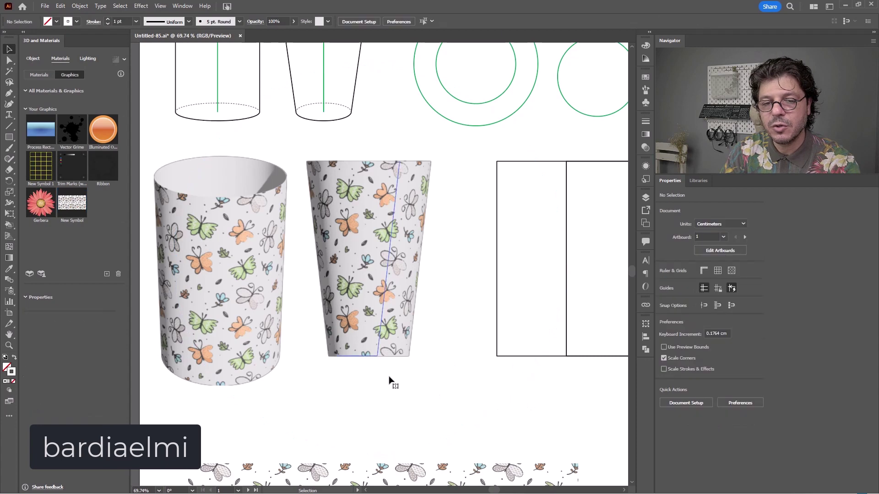
Apply the Front rotation preset to the straight cup
{"action": "left_click", "coordinate": [339, 256]}
{"action": "left_click", "coordinate": [215, 252]}
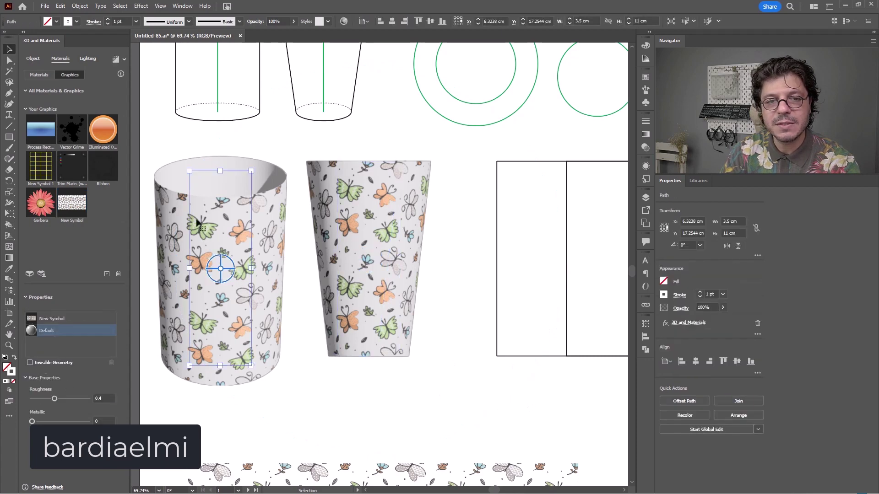
{"action": "left_click", "coordinate": [32, 58]}
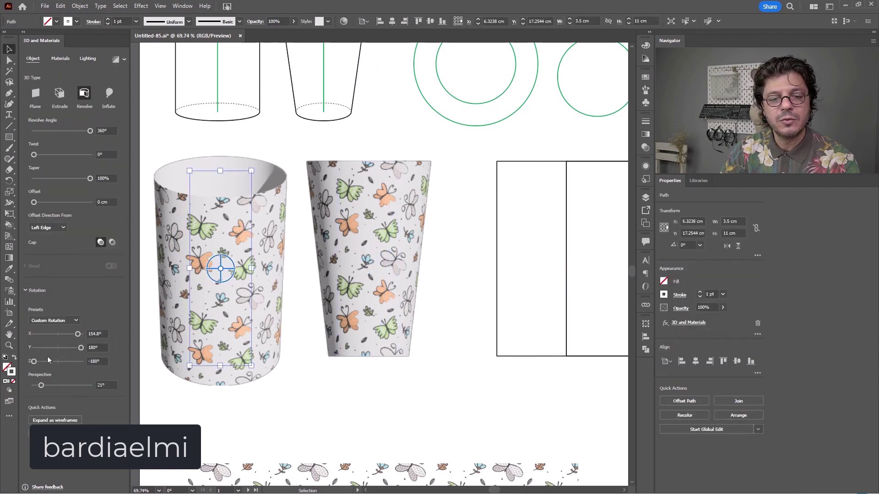
{"action": "left_click", "coordinate": [52, 322]}
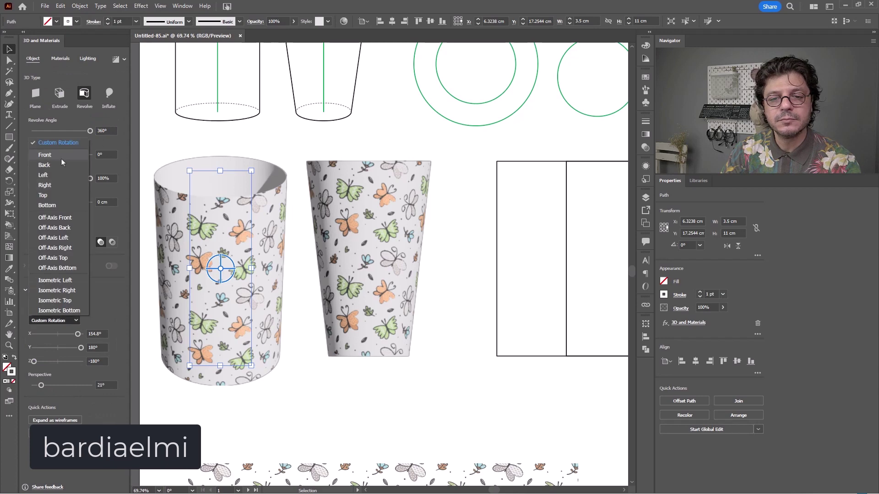
{"action": "left_click", "coordinate": [44, 155]}
{"action": "left_click", "coordinate": [473, 401]}
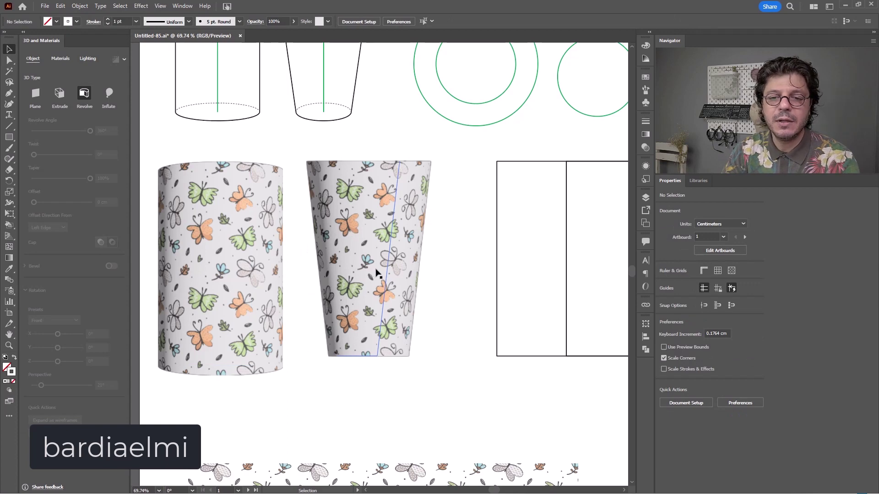
Move the tapered cup down level with the straight cup, and rotate the straight cup about -24° around Y
{"action": "mouse_move", "coordinate": [362, 275]}
{"action": "left_mouse_down"}
{"action": "mouse_move", "coordinate": [372, 275]}
{"action": "mouse_move", "coordinate": [365, 284]}
{"action": "left_mouse_up"}
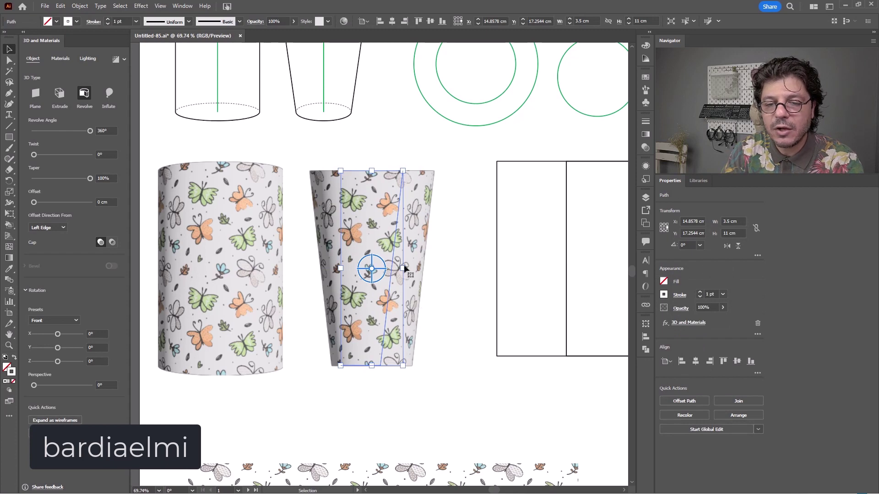
{"action": "left_click", "coordinate": [222, 297]}
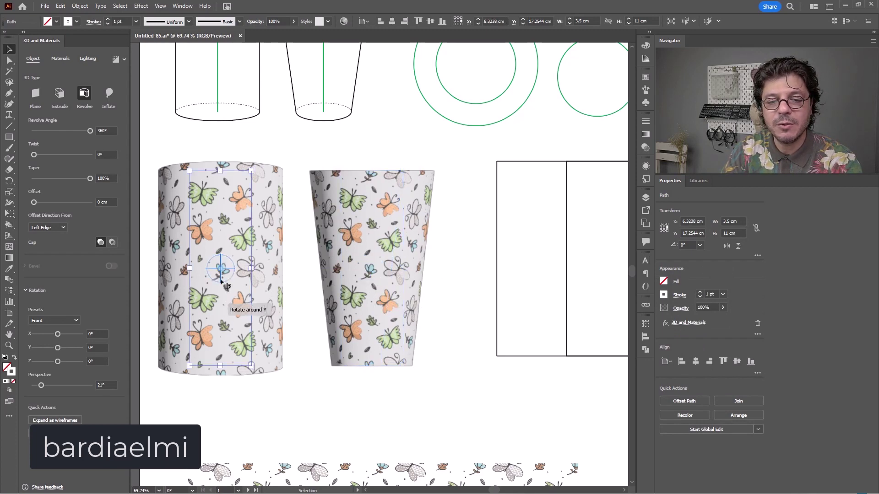
{"action": "mouse_move", "coordinate": [220, 270]}
{"action": "left_mouse_down"}
{"action": "mouse_move", "coordinate": [199, 278]}
{"action": "mouse_move", "coordinate": [216, 281]}
{"action": "left_mouse_up"}
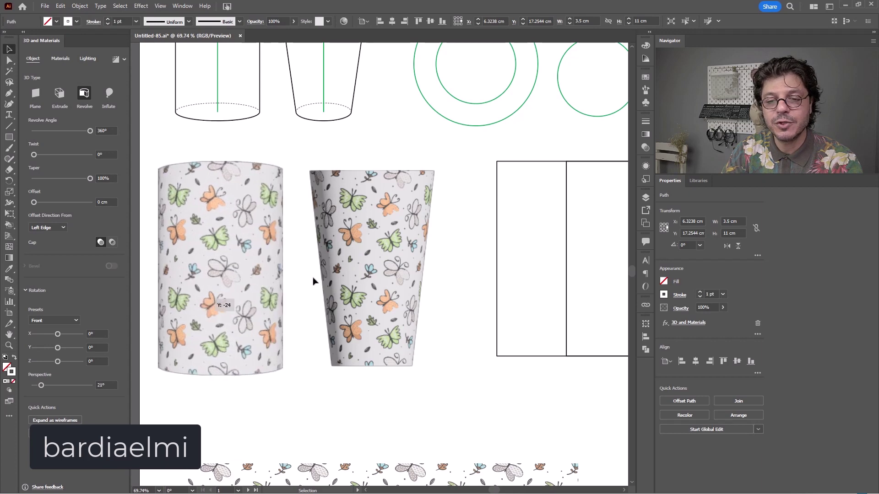
Rotate the tapered cup around Y to -166.5° and scale its mapped New Symbol graphic to 80%
{"action": "left_click", "coordinate": [370, 280]}
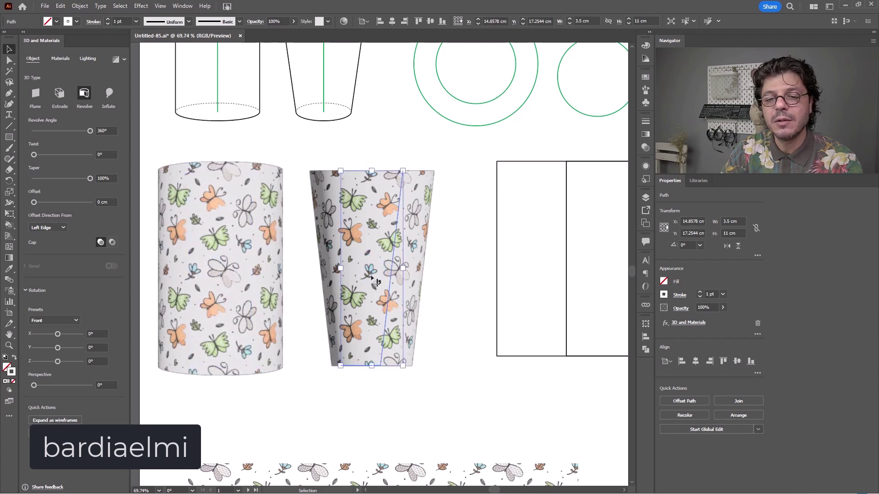
{"action": "left_click_drag", "start_coordinate": [373, 280], "coordinate": [289, 278]}
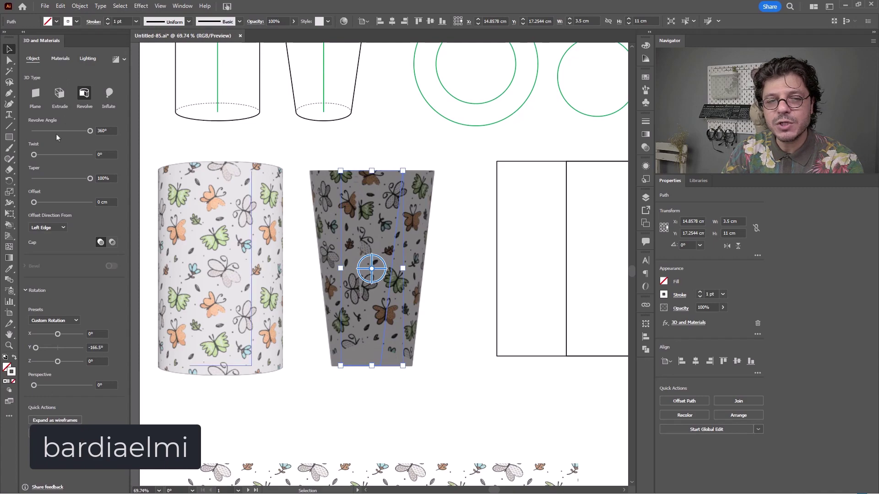
{"action": "left_click", "coordinate": [61, 59]}
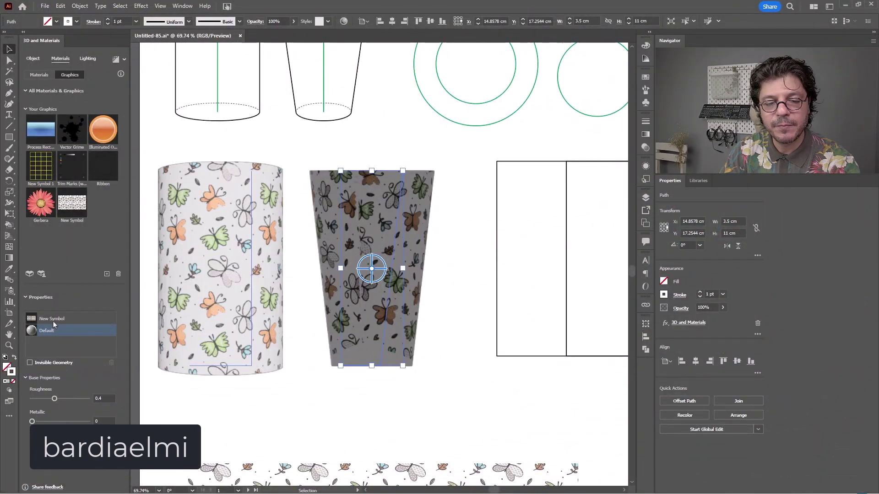
{"action": "left_click", "coordinate": [53, 321]}
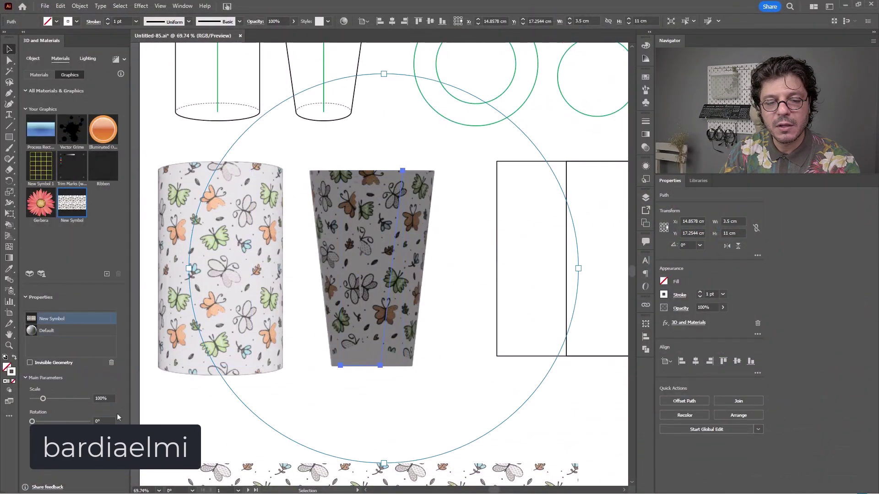
{"action": "left_click", "coordinate": [109, 396]}
{"action": "type", "text": "80"}
{"action": "key", "text": "Return"}
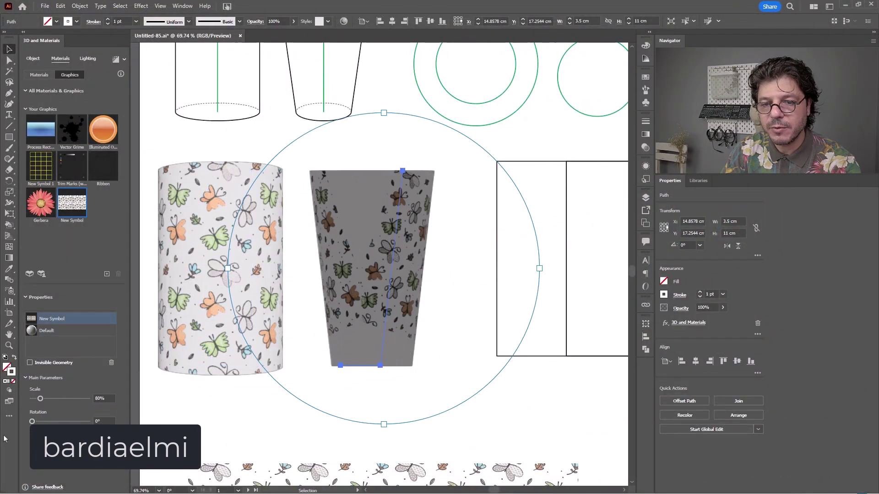
{"action": "scroll", "coordinate": [367, 238], "scroll_direction": "up", "scroll_amount": 3}
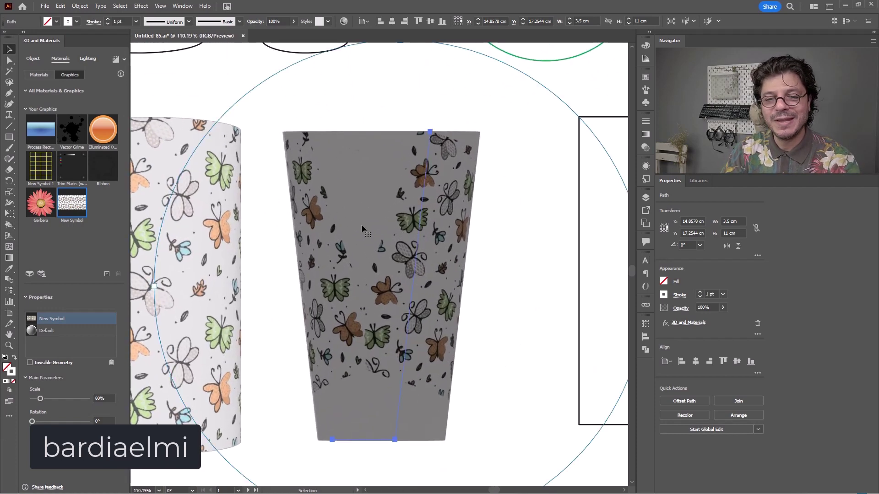
Remove the New Symbol graphic from the tapered cup and set its rotation preset back to Front
{"action": "left_click", "coordinate": [111, 363]}
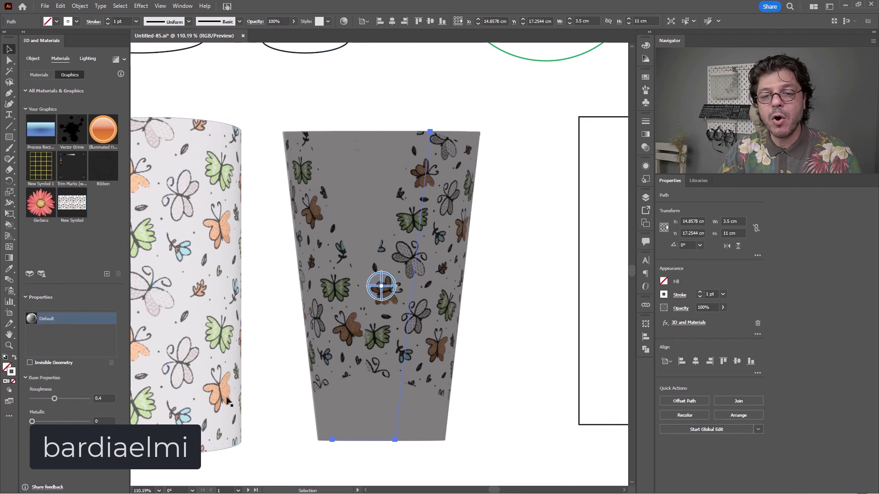
{"action": "left_click", "coordinate": [33, 58]}
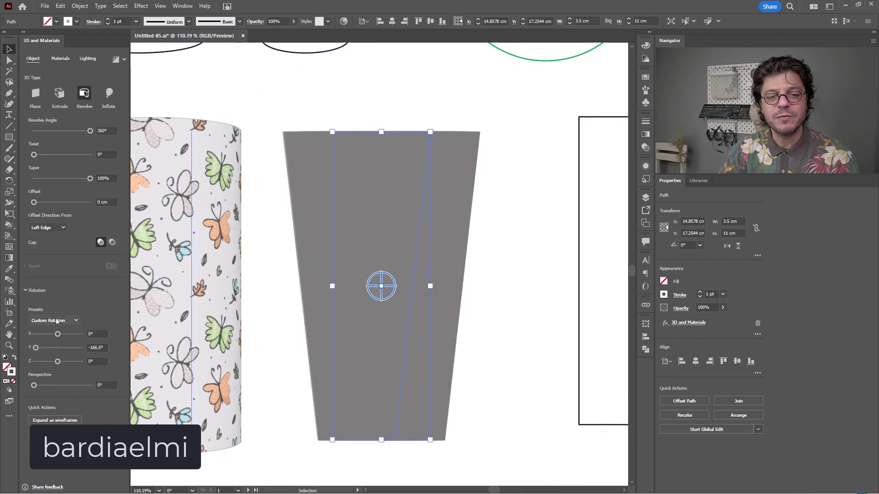
{"action": "left_click", "coordinate": [58, 321]}
{"action": "left_click", "coordinate": [50, 158]}
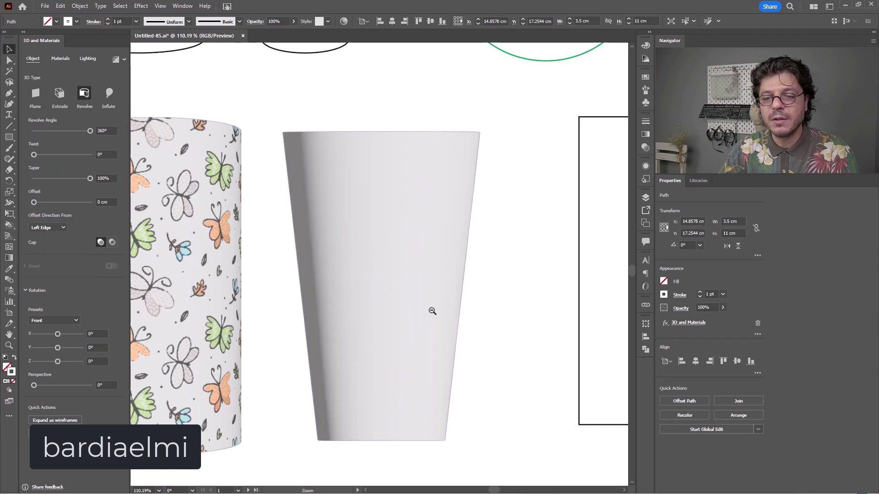
Duplicate the wide wrap rectangle 17.07 cm straight down, level with the butterfly pattern artwork
{"action": "left_click", "coordinate": [430, 309], "text": "ctrl+alt"}
{"action": "left_click", "coordinate": [429, 311], "text": "ctrl+alt"}
{"action": "left_click", "coordinate": [425, 312], "text": "ctrl+alt"}
{"action": "left_click", "coordinate": [426, 311], "text": "ctrl+alt"}
{"action": "left_click", "coordinate": [345, 170]}
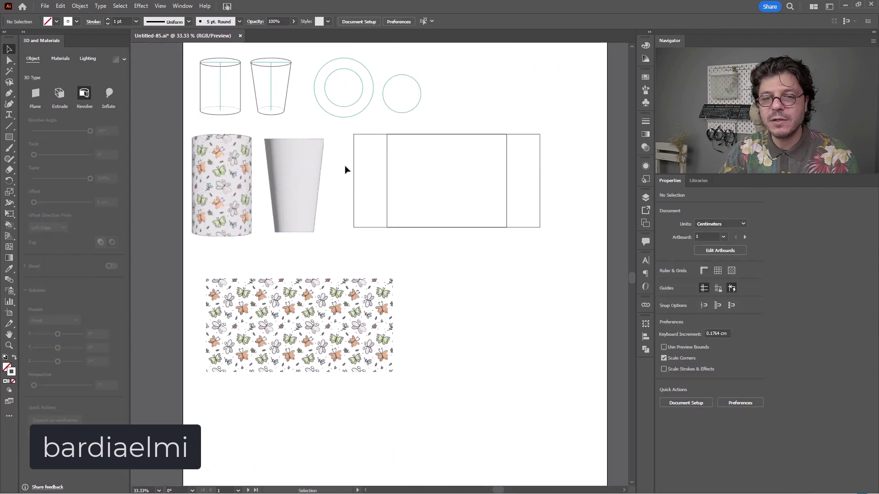
{"action": "left_click_drag", "start_coordinate": [355, 156], "coordinate": [355, 299]}
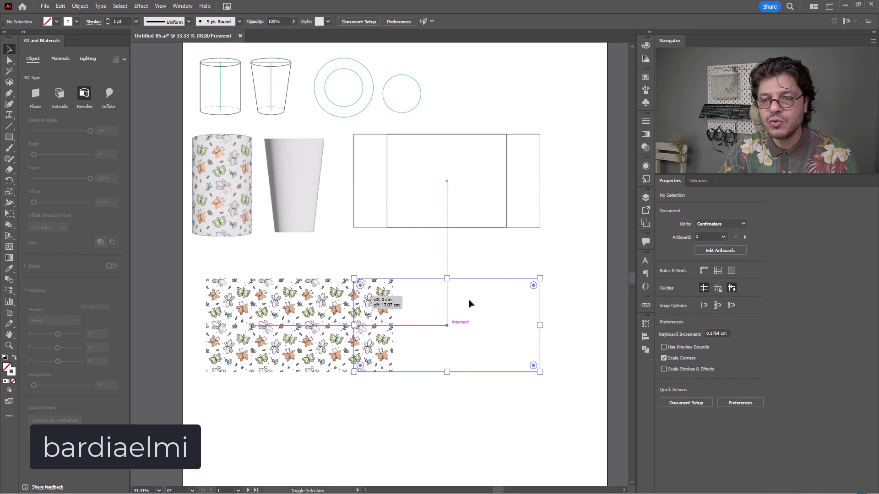
Give the duplicated wide wrap rectangle a solid red fill with no stroke
{"action": "left_click", "coordinate": [645, 78]}
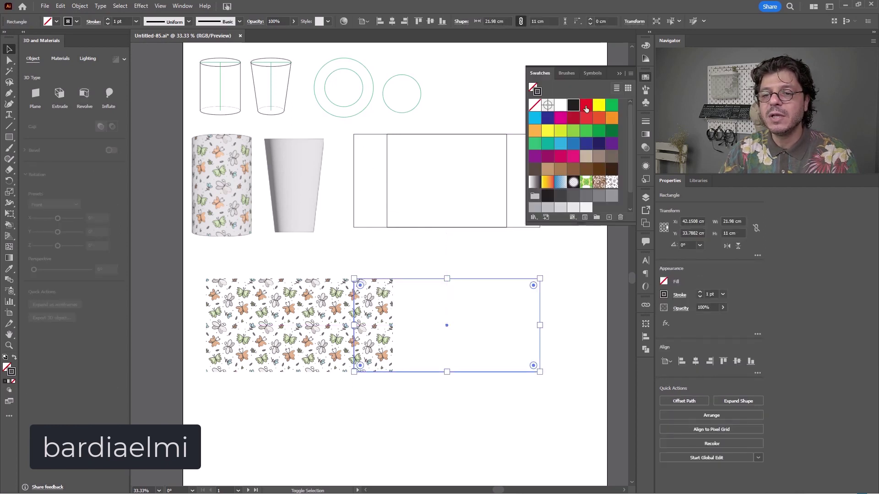
{"action": "left_click", "coordinate": [586, 106]}
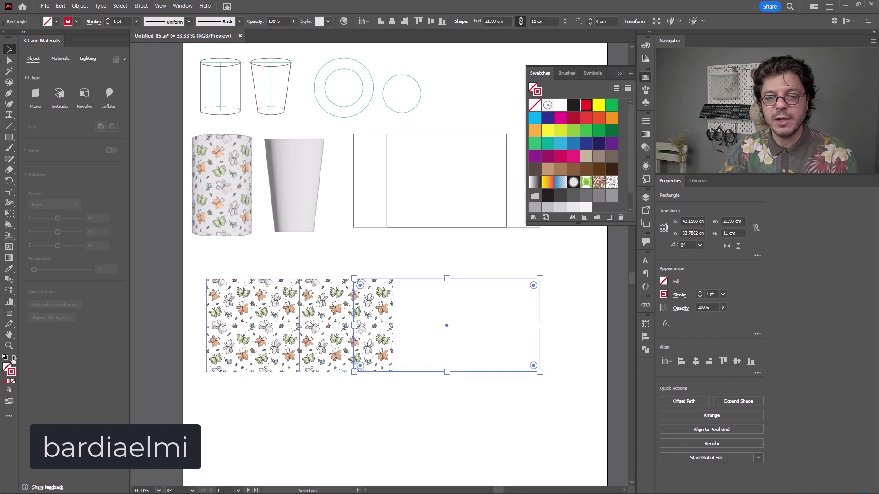
{"action": "left_click", "coordinate": [15, 358]}
{"action": "left_click", "coordinate": [619, 73]}
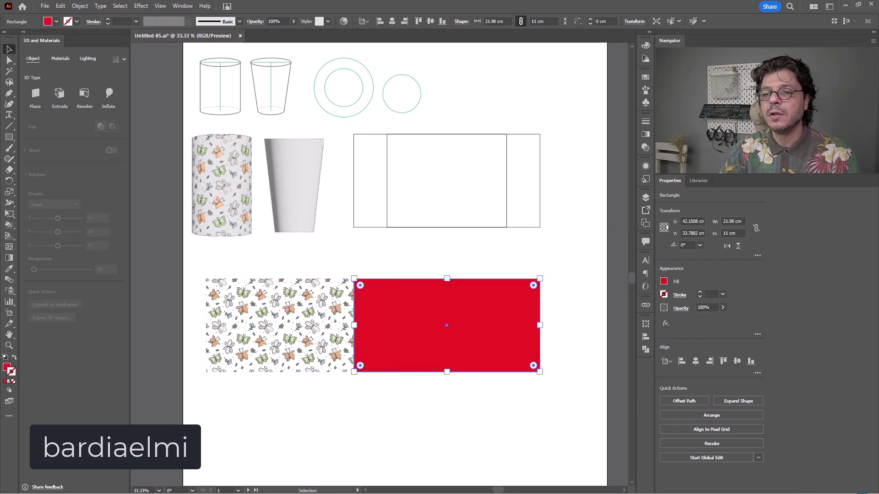
Save the red rectangle as a dynamic movie clip symbol named New Symbol 2
{"action": "left_click", "coordinate": [646, 102]}
{"action": "left_click_drag", "start_coordinate": [479, 308], "coordinate": [600, 169]}
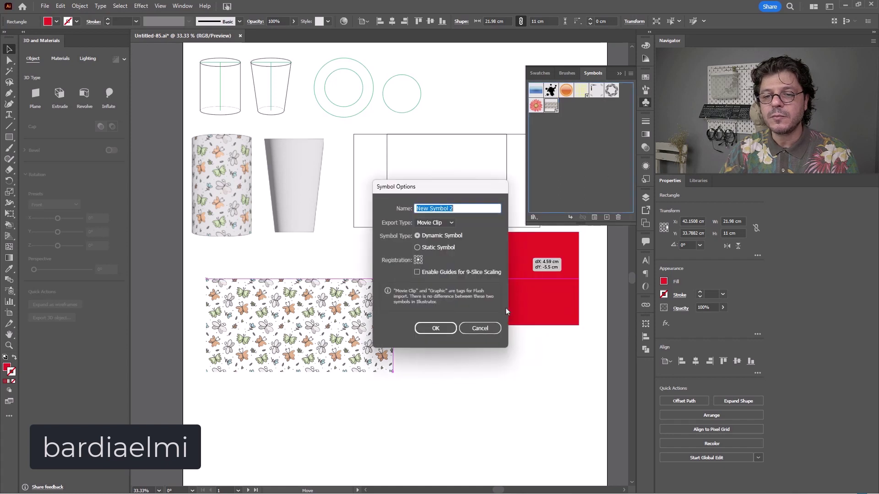
{"action": "left_click", "coordinate": [435, 328]}
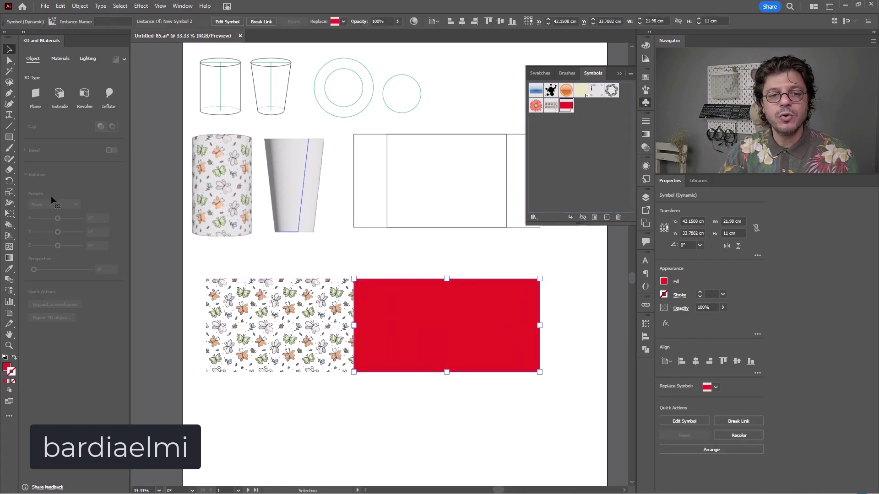
Map the New Symbol 2 graphic onto the tapered 3D cup and scale it to 80%
{"action": "left_click", "coordinate": [294, 193]}
{"action": "left_click", "coordinate": [60, 59]}
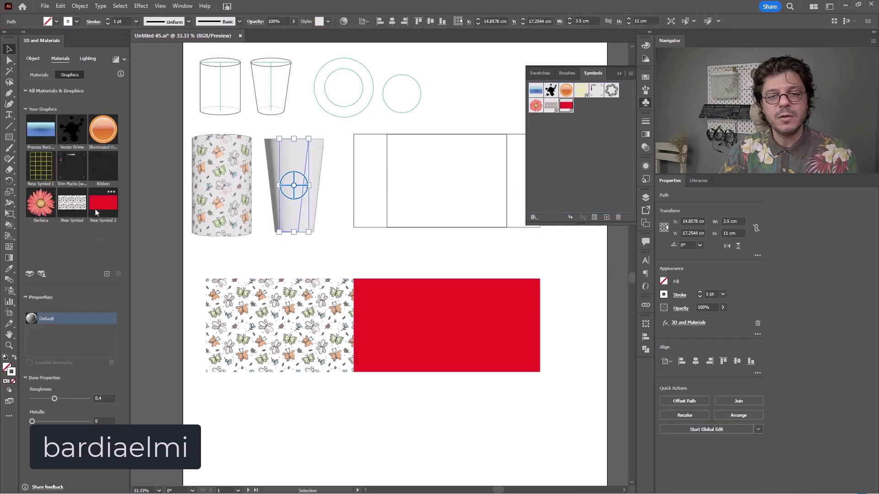
{"action": "key", "text": "ctrl+space"}
{"action": "left_click_drag", "start_coordinate": [279, 171], "coordinate": [373, 192]}
{"action": "left_click", "coordinate": [109, 399]}
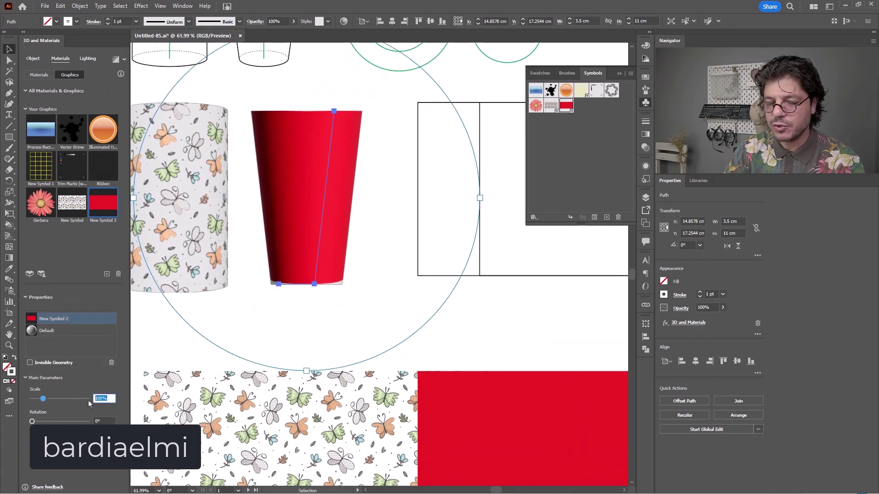
{"action": "key", "text": "Return"}
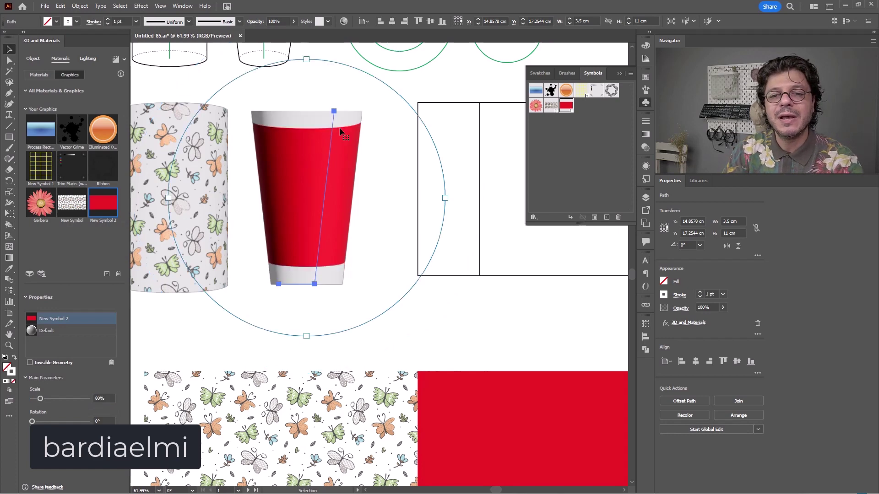
Scale the New Symbol butterfly graphic mapped on the straight cup to 50%
{"action": "left_click", "coordinate": [174, 147]}
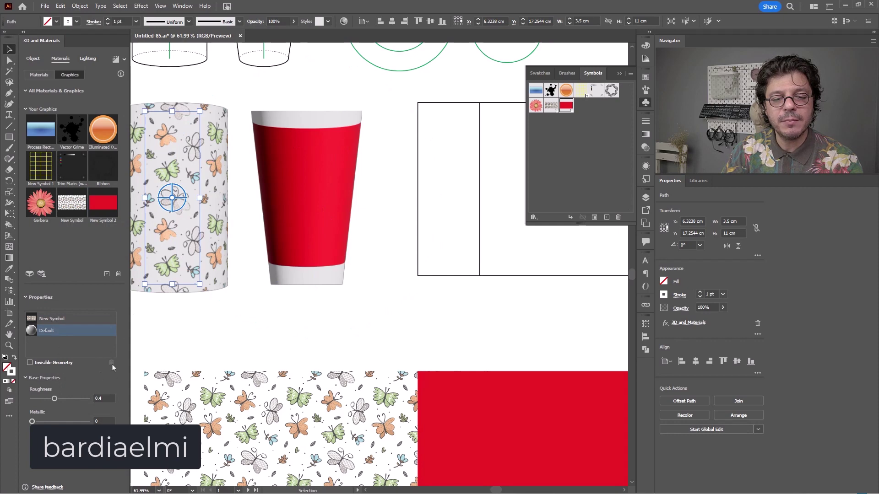
{"action": "left_click", "coordinate": [83, 319]}
{"action": "left_click_drag", "start_coordinate": [110, 398], "coordinate": [1, 379]}
{"action": "type", "text": "50"}
{"action": "key", "text": "Return"}
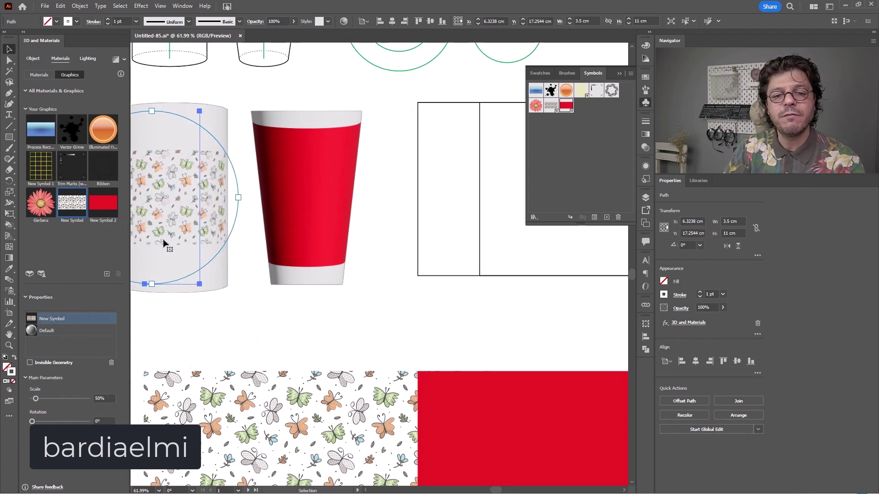
Rotate the straight cup around its vertical axis until the butterfly graphic's side edge faces the front
{"action": "key", "text": "space"}
{"action": "left_click_drag", "start_coordinate": [200, 218], "coordinate": [255, 219]}
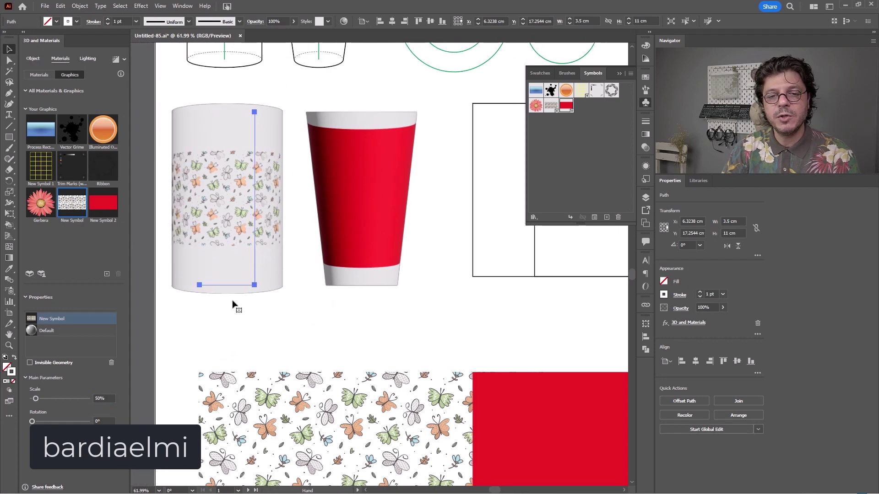
{"action": "left_click", "coordinate": [230, 271]}
{"action": "left_click", "coordinate": [243, 208]}
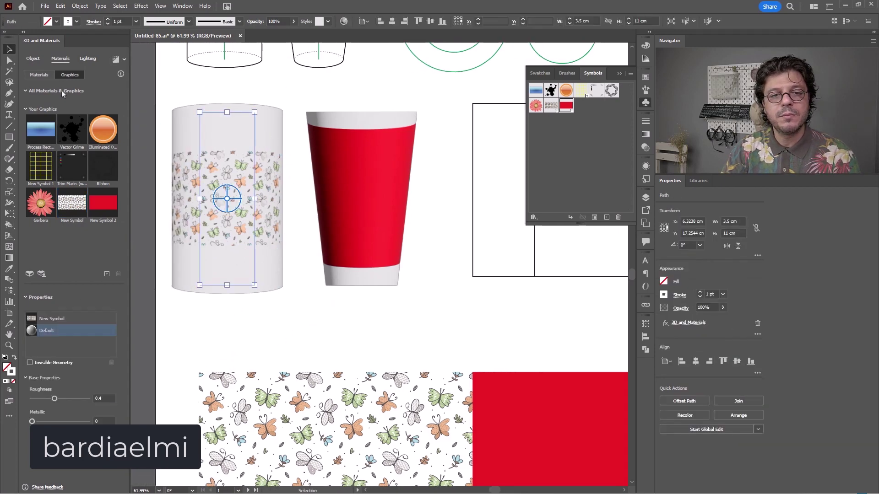
{"action": "left_click_drag", "start_coordinate": [226, 208], "coordinate": [288, 205]}
{"action": "left_click_drag", "start_coordinate": [254, 161], "coordinate": [255, 161]}
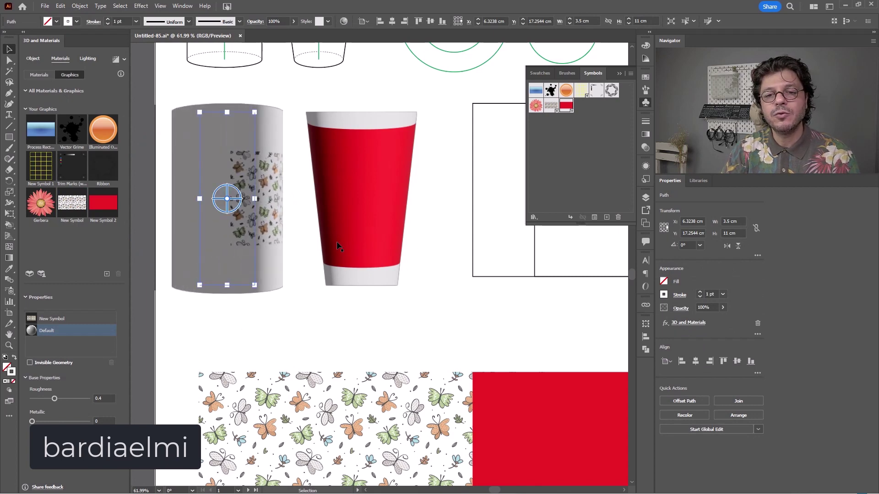
Rotate the tapered cup with its red graphic around its vertical axis
{"action": "left_click", "coordinate": [368, 211]}
{"action": "left_click_drag", "start_coordinate": [361, 205], "coordinate": [271, 203]}
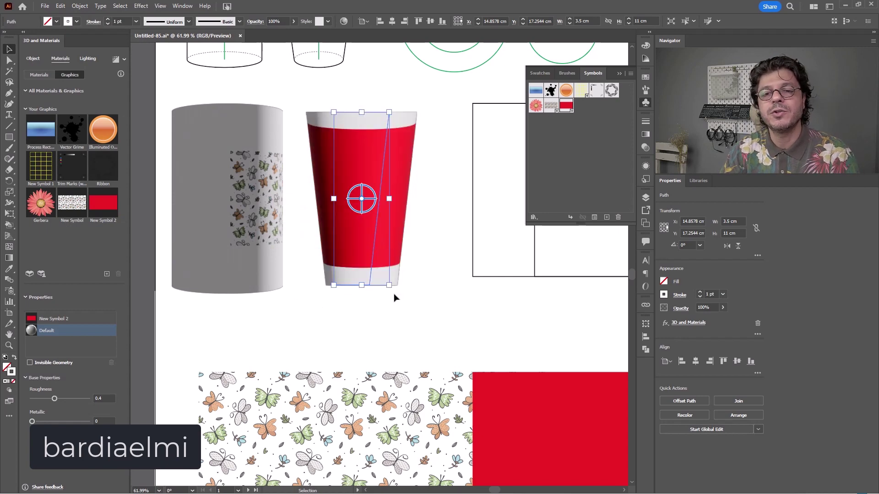
{"action": "key", "text": "ctrl+minus"}
{"action": "key", "text": "ctrl+minus"}
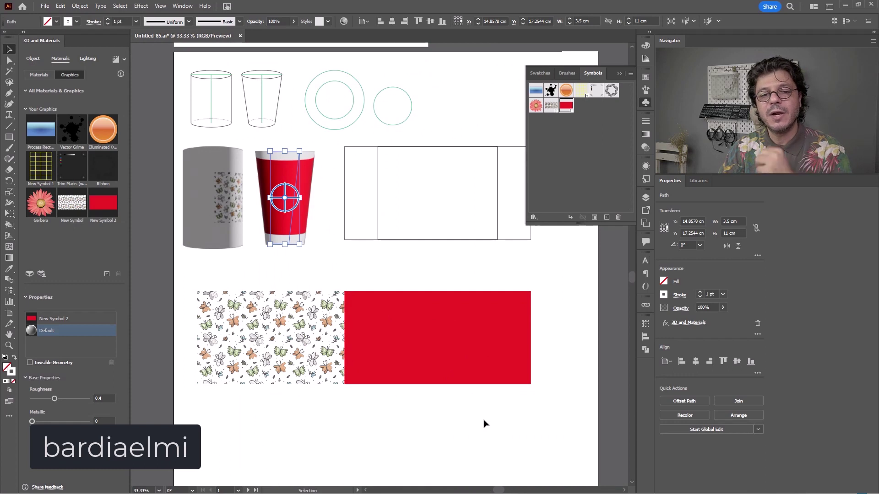
Remove the New Symbol 2 graphic from the tapered cup and delete that symbol together with its instances
{"action": "left_click", "coordinate": [71, 321]}
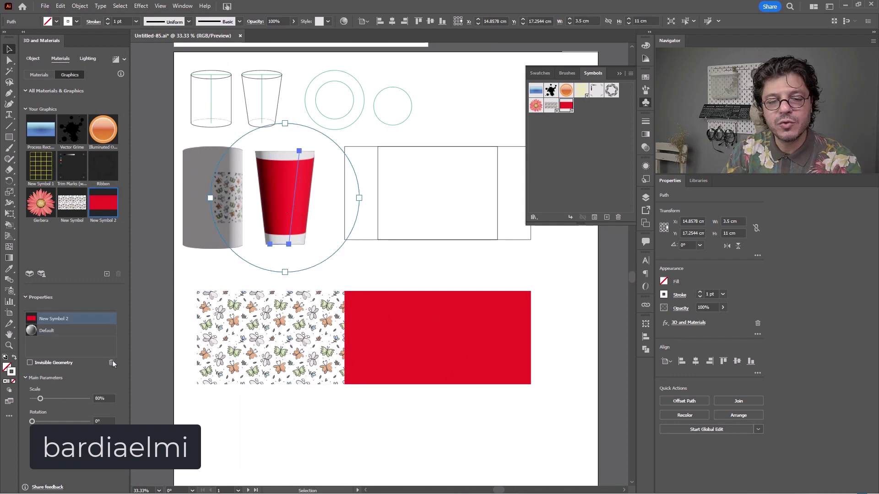
{"action": "left_click", "coordinate": [111, 364]}
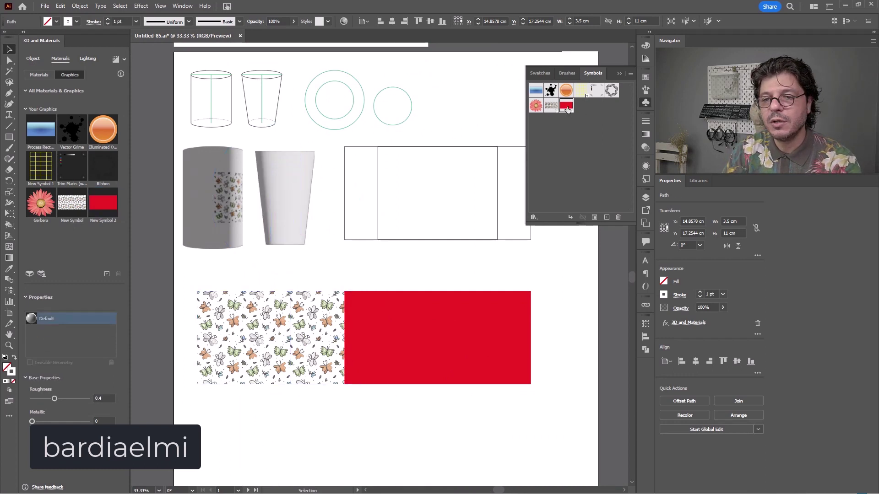
{"action": "left_click", "coordinate": [622, 226]}
{"action": "left_click", "coordinate": [619, 218]}
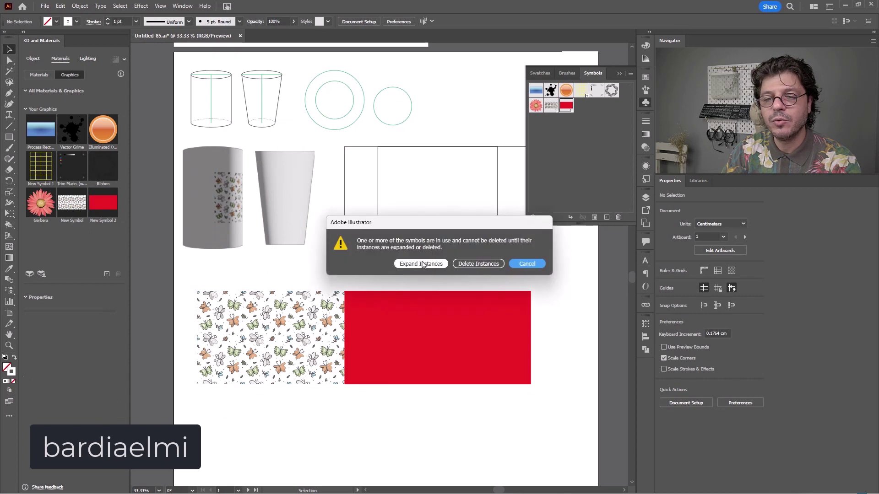
{"action": "left_click", "coordinate": [479, 265]}
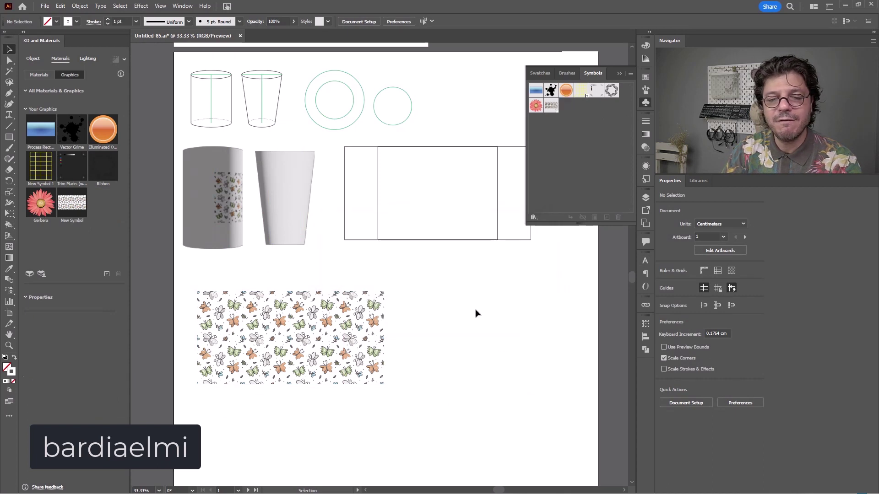
Compare the wide wrap rectangle with the narrower rectangle inside it and with the tapered cup
{"action": "left_click", "coordinate": [293, 218]}
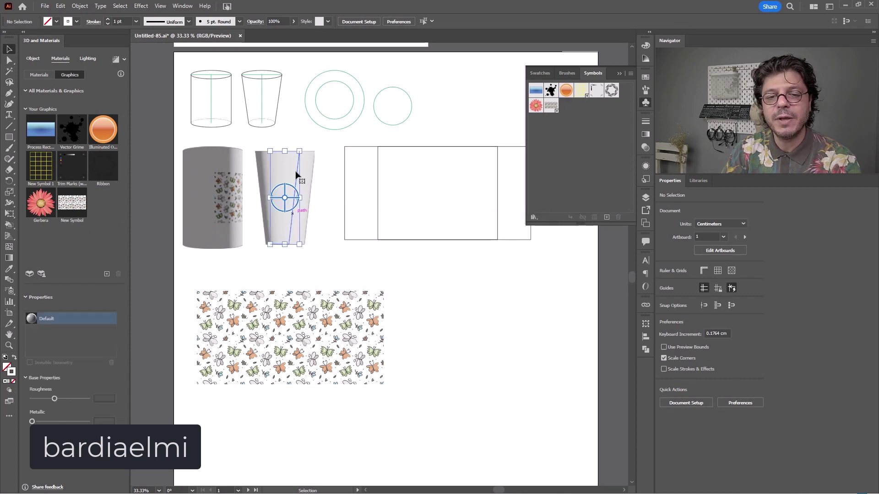
{"action": "left_click", "coordinate": [430, 296]}
{"action": "left_click_drag", "start_coordinate": [437, 287], "coordinate": [413, 343]}
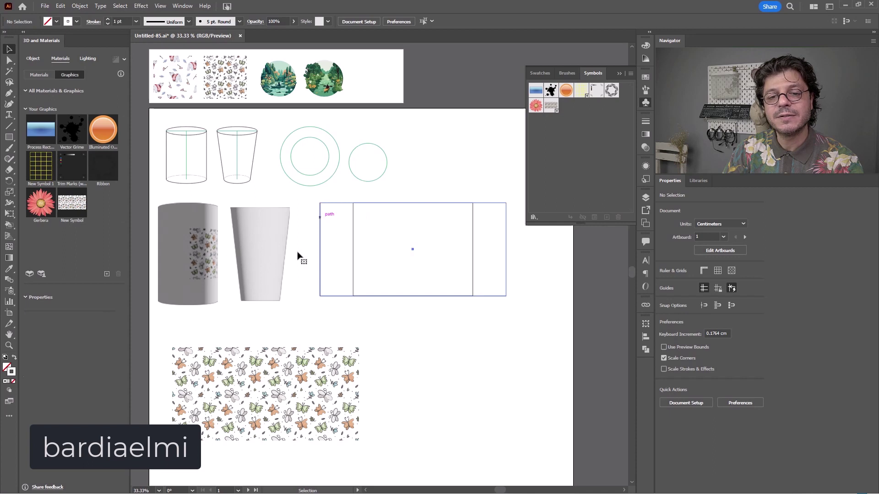
{"action": "left_click", "coordinate": [322, 296]}
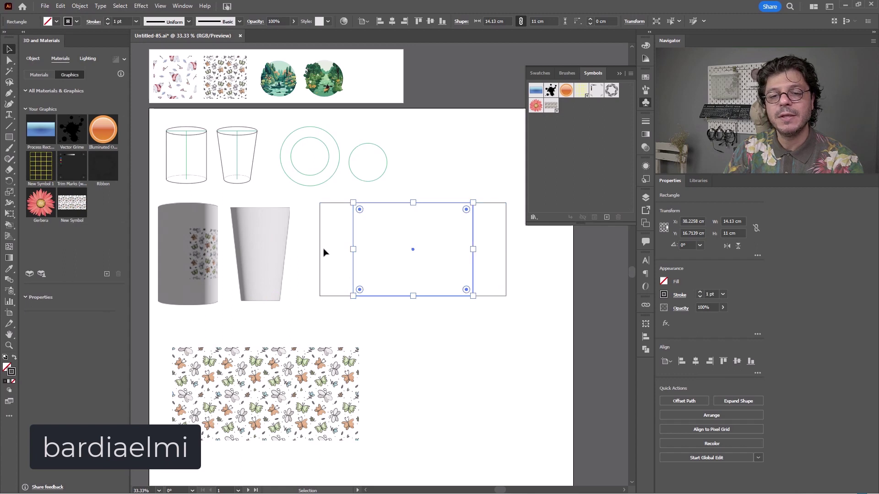
{"action": "left_click", "coordinate": [353, 250]}
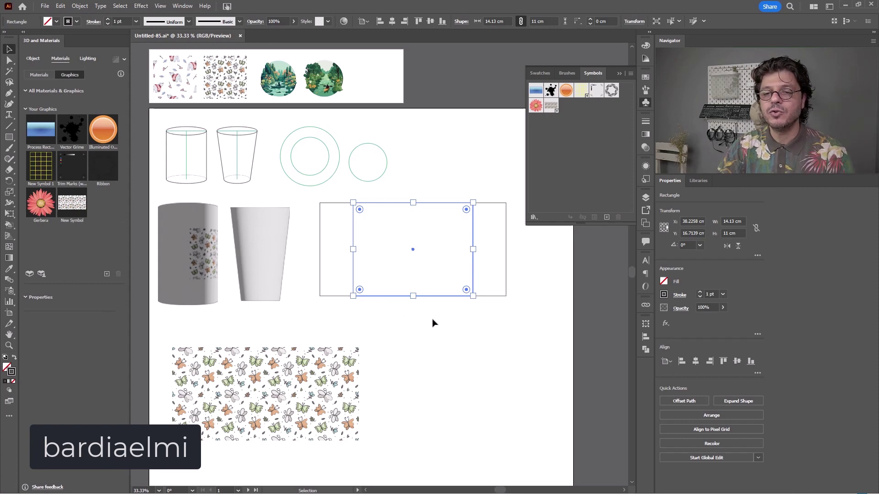
{"action": "left_click", "coordinate": [450, 319]}
{"action": "left_click_drag", "start_coordinate": [372, 209], "coordinate": [428, 204]}
{"action": "left_click_drag", "start_coordinate": [439, 281], "coordinate": [423, 347]}
{"action": "left_click_drag", "start_coordinate": [416, 302], "coordinate": [479, 308]}
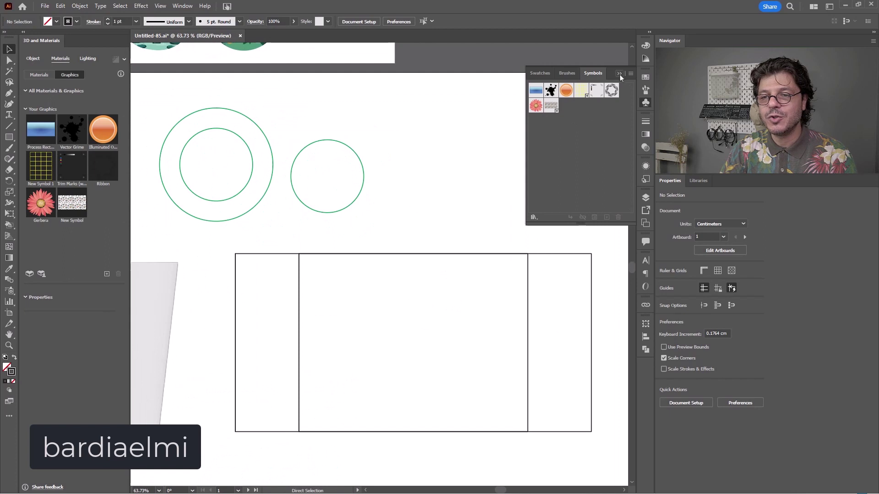
Taper the wide wrap rectangle by moving its bottom corner anchors in to the narrower rectangle's bottom corners
{"action": "left_click", "coordinate": [619, 73]}
{"action": "left_click_drag", "start_coordinate": [390, 254], "coordinate": [384, 167]}
{"action": "scroll", "coordinate": [392, 229], "scroll_direction": "up", "scroll_amount": 1}
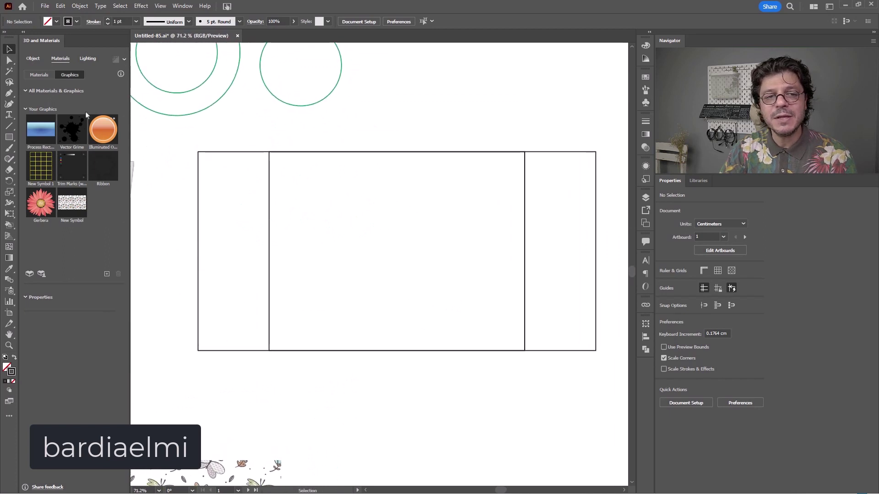
{"action": "left_click", "coordinate": [10, 61]}
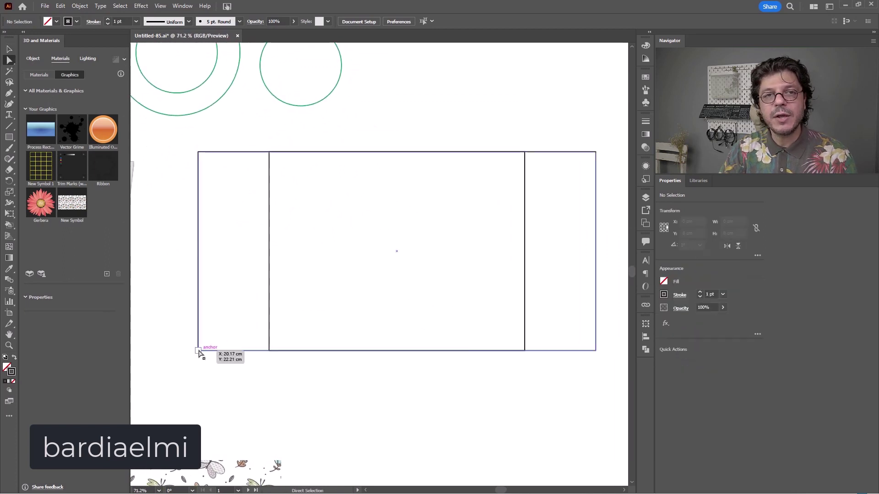
{"action": "left_click_drag", "start_coordinate": [199, 351], "coordinate": [270, 351]}
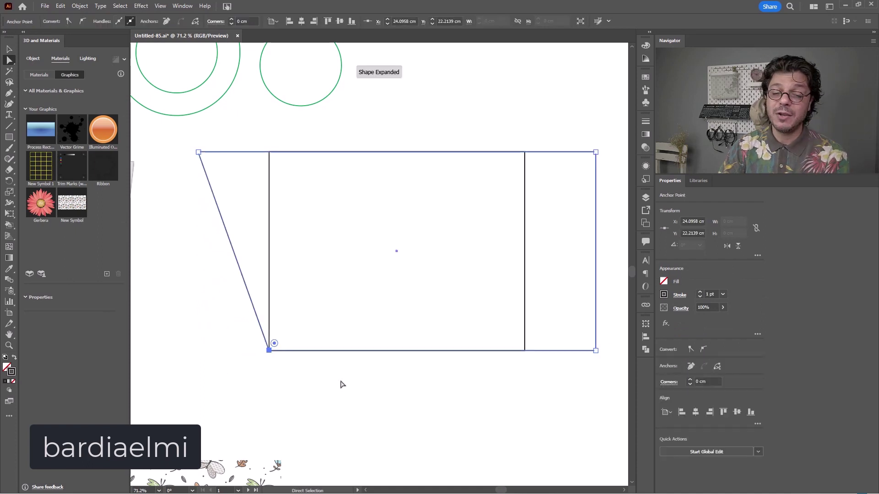
{"action": "left_click", "coordinate": [596, 351]}
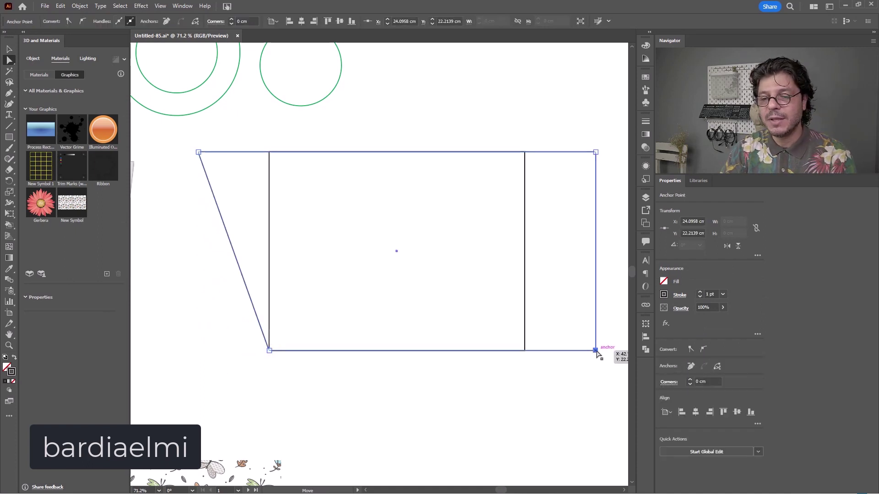
Move the outer path's lower-right anchor inward onto the rectangle's lower-right corner to complete the trapezoid
{"action": "left_click_drag", "start_coordinate": [596, 351], "coordinate": [526, 351]}
{"action": "key", "text": "v"}
{"action": "left_click", "coordinate": [585, 229]}
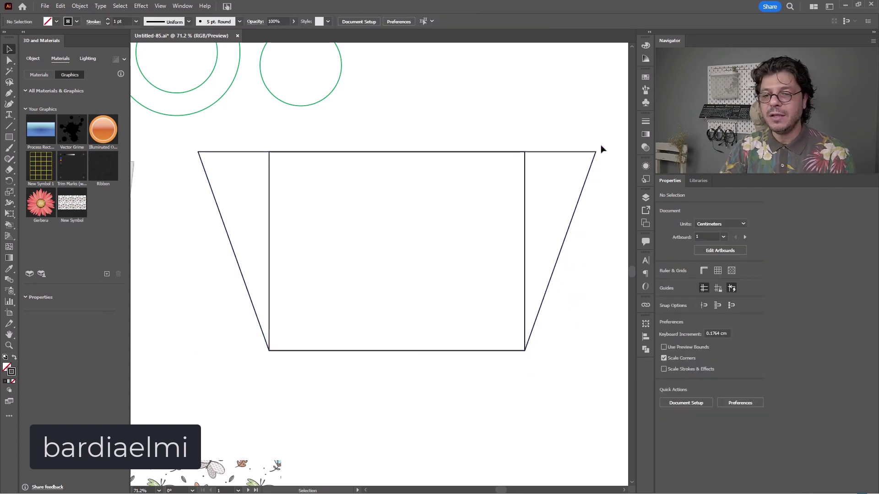
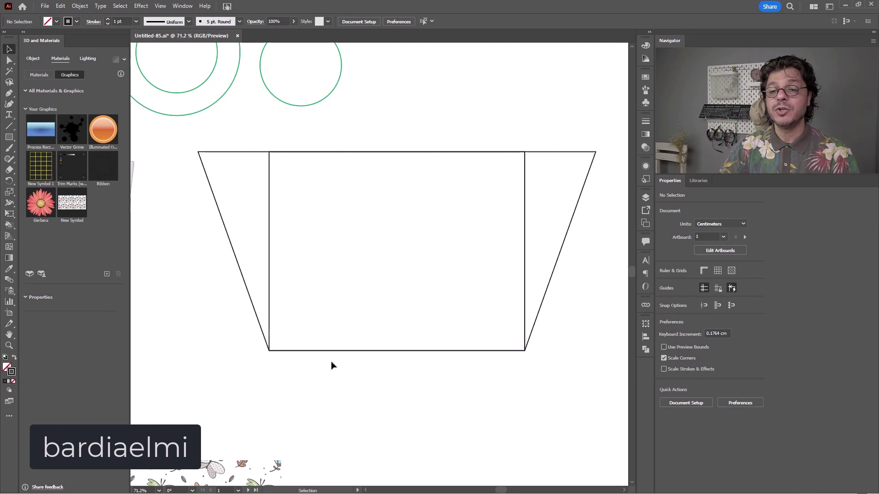
Colour the inner rectangle's stroke with the red swatch
{"action": "left_click", "coordinate": [524, 224]}
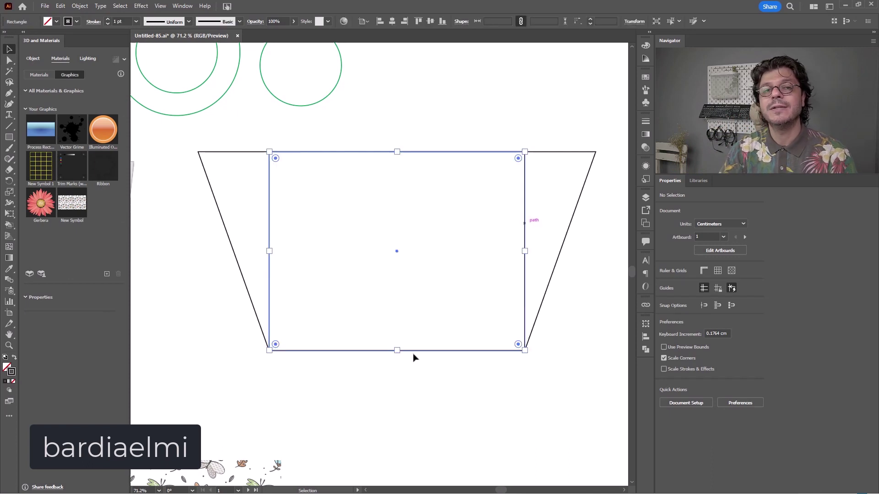
{"action": "left_click", "coordinate": [645, 45]}
{"action": "left_click", "coordinate": [645, 77]}
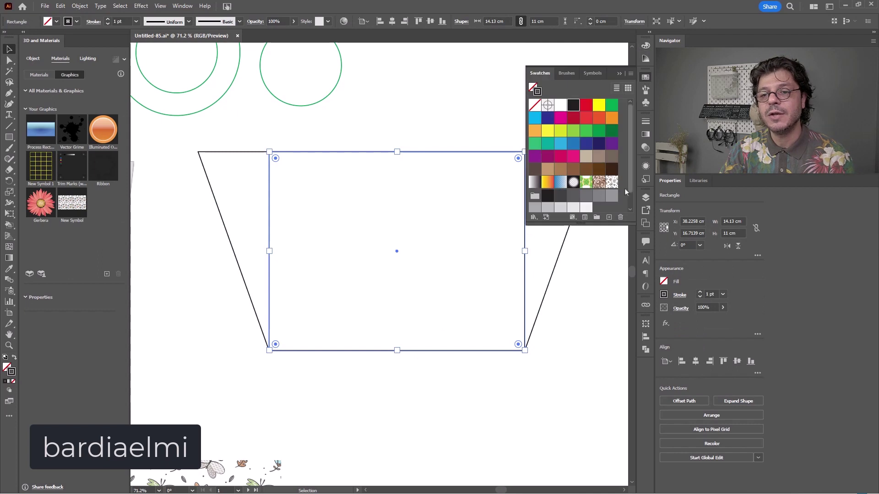
{"action": "left_click", "coordinate": [586, 105]}
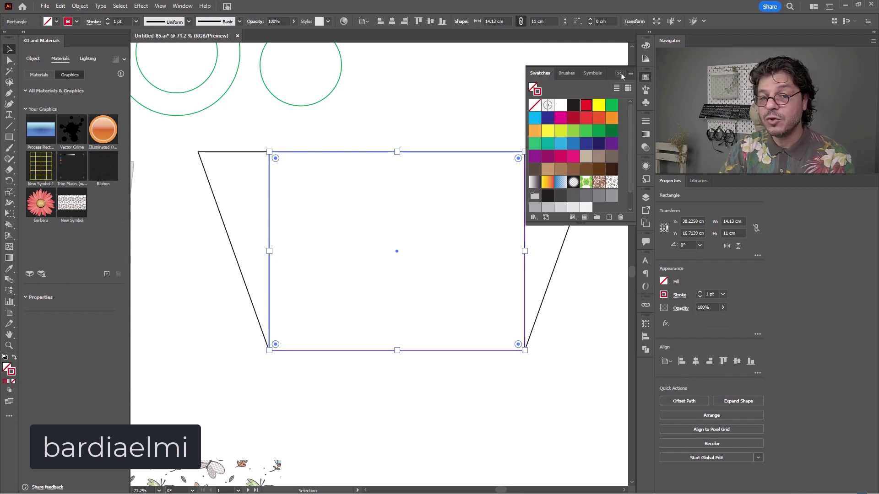
{"action": "left_click", "coordinate": [507, 402]}
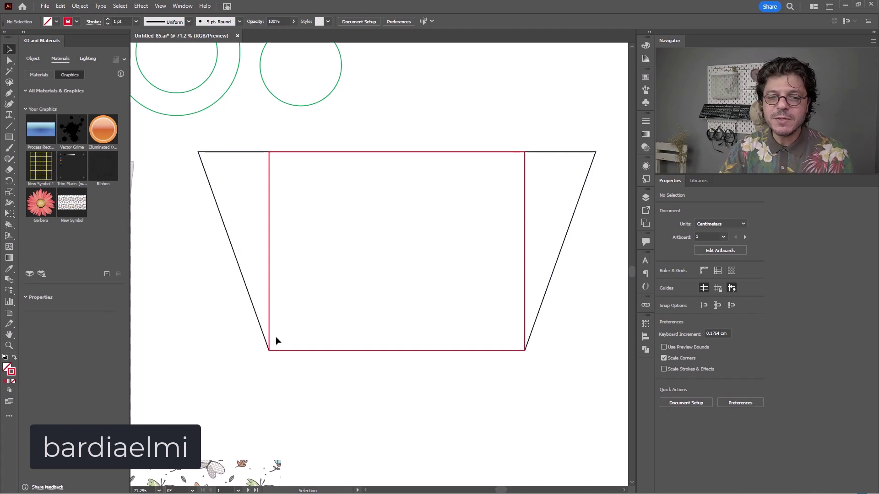
Apply a horizontal Arc warp to the red rectangle, previewing a reduced bend of 22% against the trapezoid's slanted sides
{"action": "left_click", "coordinate": [234, 153]}
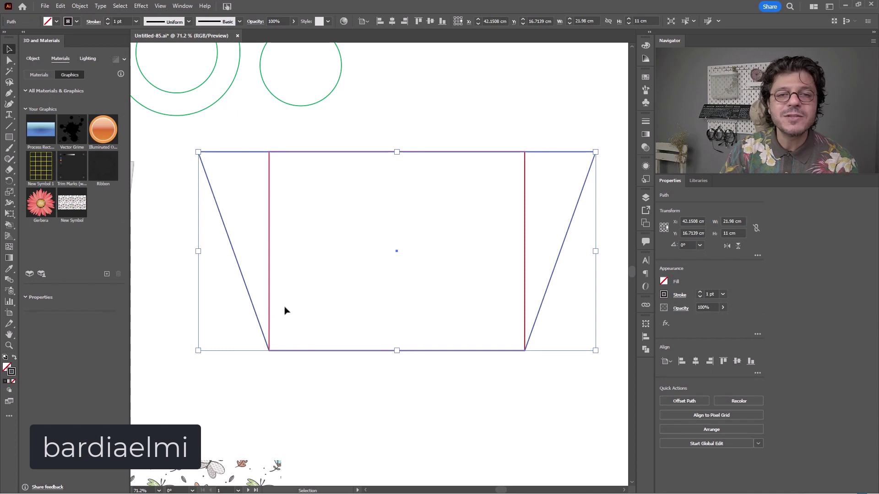
{"action": "left_click", "coordinate": [269, 202]}
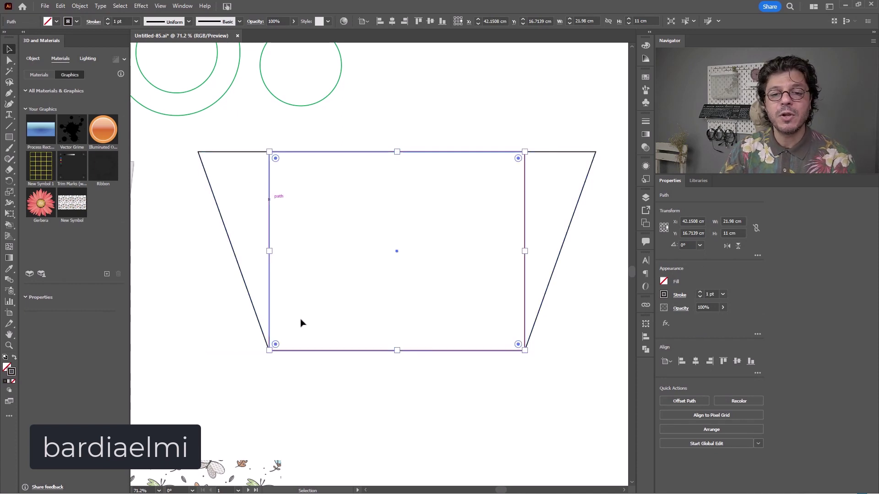
{"action": "left_click", "coordinate": [141, 5]}
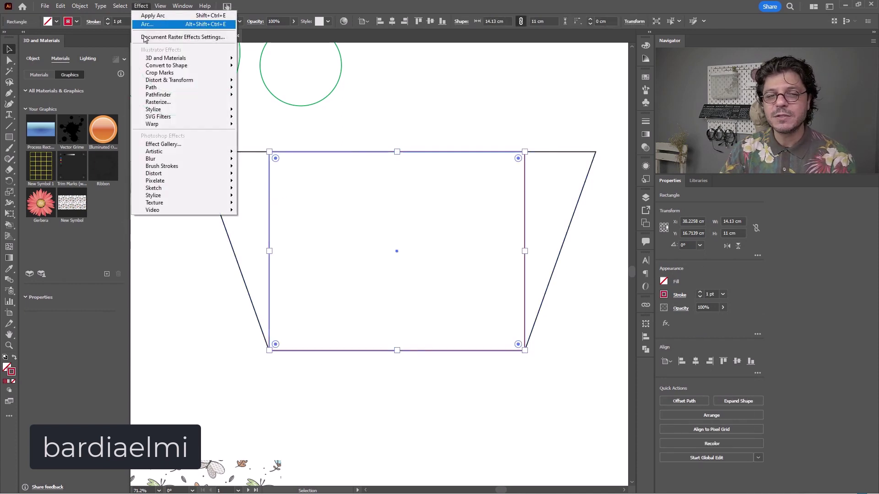
{"action": "mouse_move", "coordinate": [155, 126]}
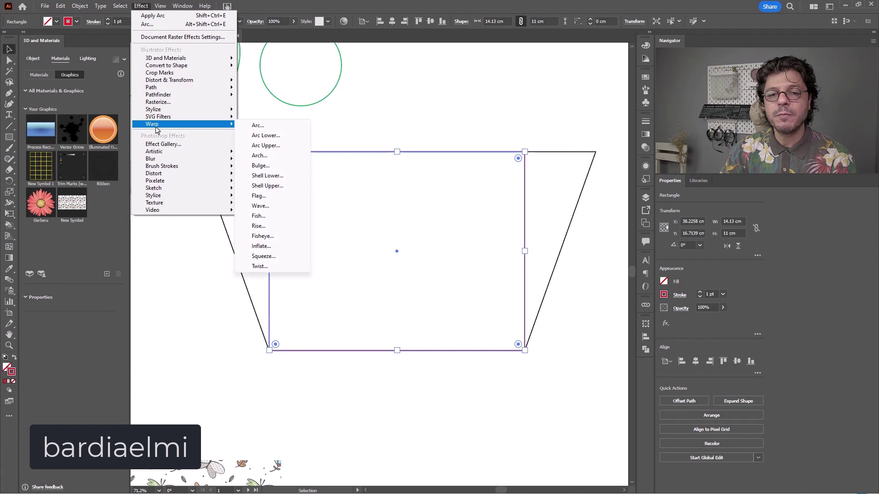
{"action": "left_click", "coordinate": [258, 126]}
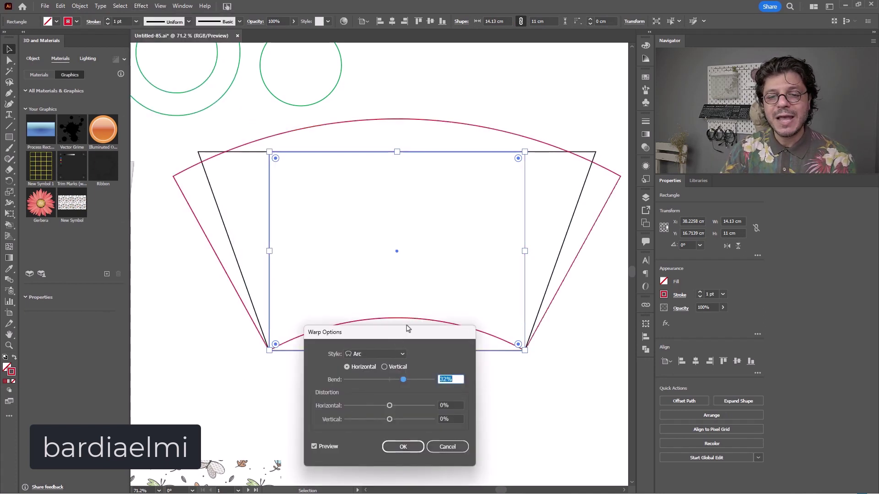
{"action": "left_click_drag", "start_coordinate": [408, 328], "coordinate": [454, 233]}
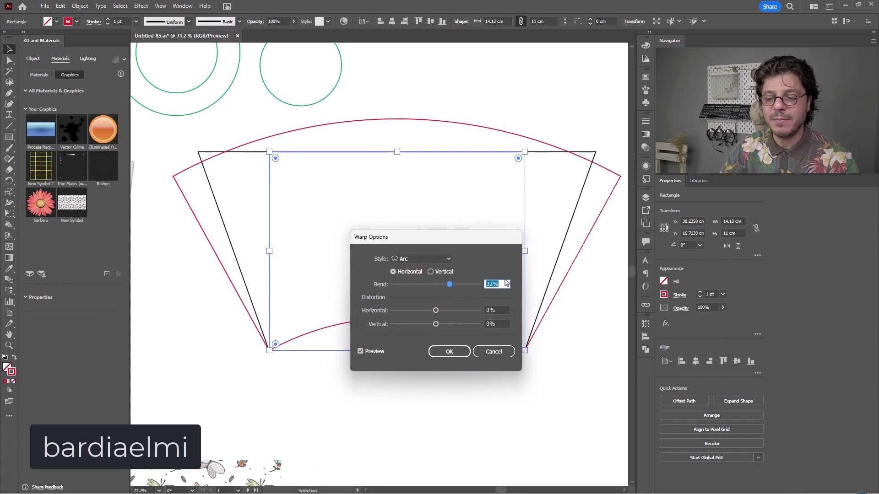
{"action": "key", "text": "Down"}
{"action": "key", "text": "Down"}
{"action": "key", "text": "Down"}
{"action": "key", "text": "Down"}
{"action": "key", "text": "Down"}
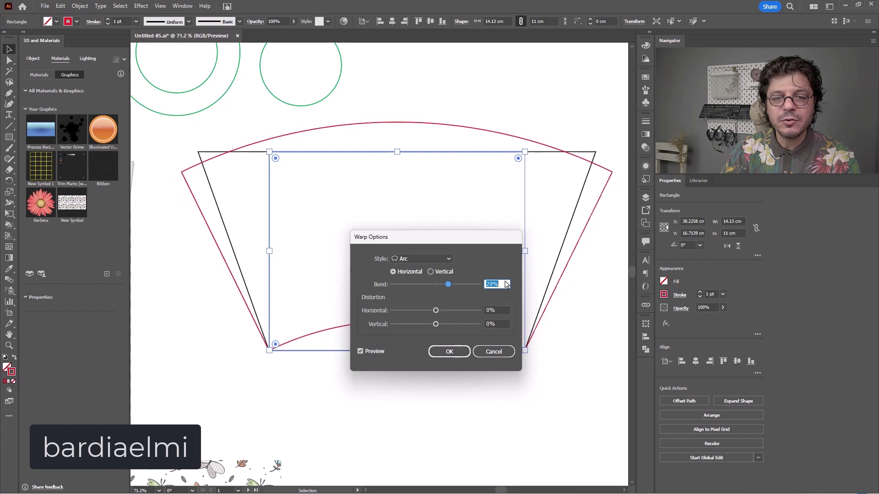
{"action": "key", "text": "Down"}
{"action": "key", "text": "Down"}
{"action": "key", "text": "Down"}
{"action": "key", "text": "Down"}
{"action": "key", "text": "Down"}
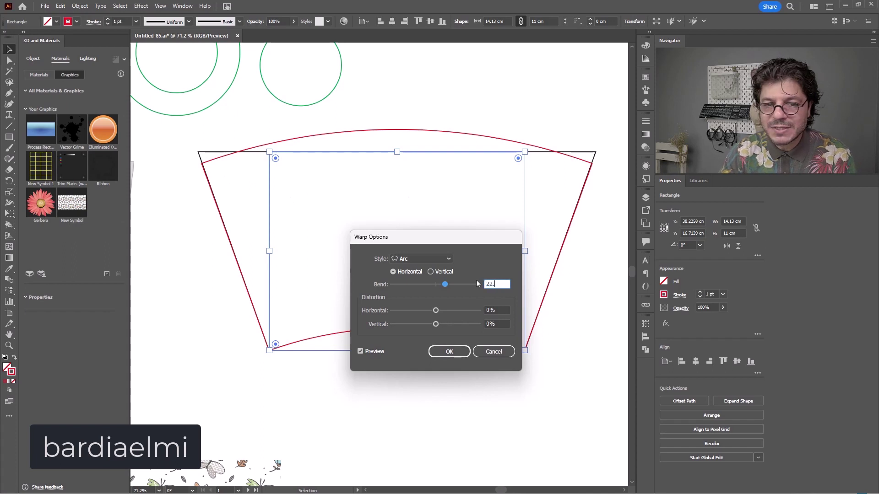
Try Arc bend values of 22.1%, 25%, 22.3%, 21.8% and 20% against the trapezoid's slanted sides
{"action": "key", "text": "Tab"}
{"action": "key", "text": "shift+Tab"}
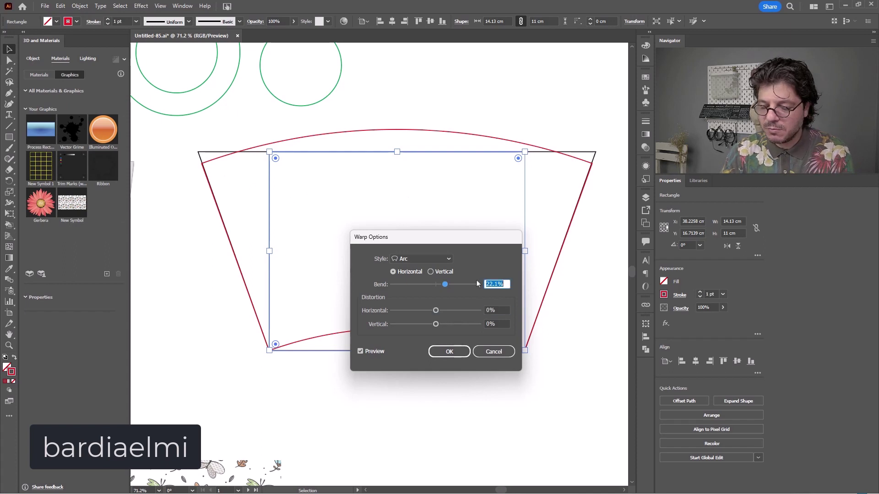
{"action": "type", "text": "25"}
{"action": "key", "text": "Tab"}
{"action": "key", "text": "shift+Tab"}
{"action": "type", "text": "22."}
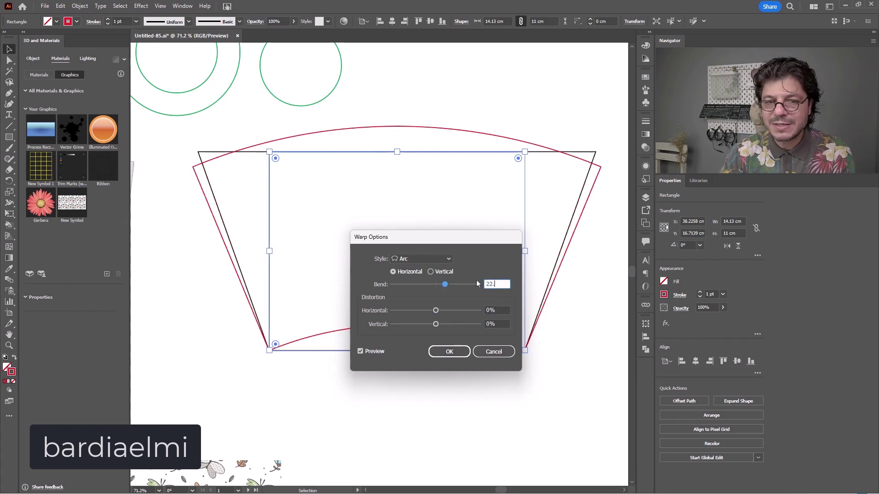
{"action": "type", "text": "3"}
{"action": "key", "text": "Tab"}
{"action": "key", "text": "shift+Tab"}
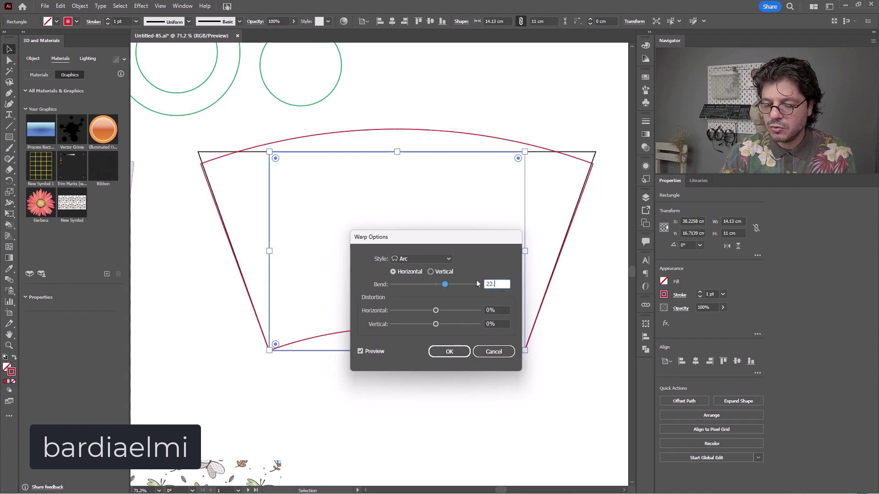
{"action": "key", "text": "BackSpace"}
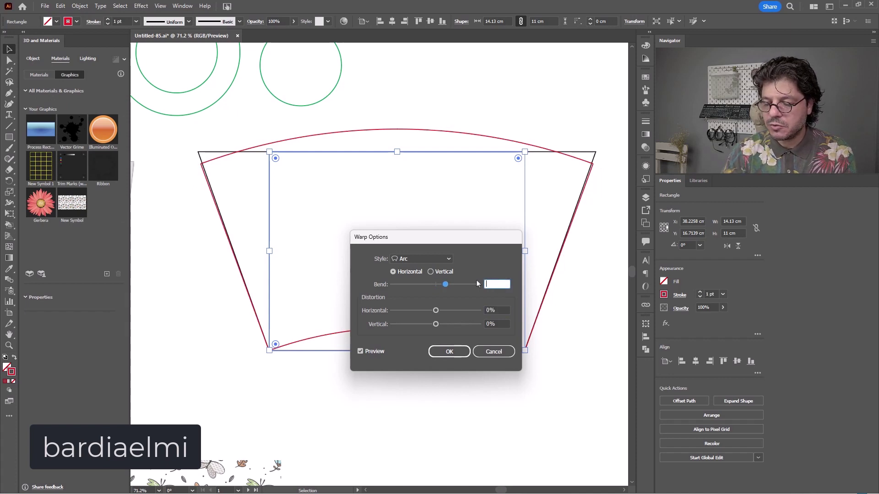
{"action": "type", "text": "21."}
{"action": "key", "text": "Tab"}
{"action": "key", "text": "shift+Tab"}
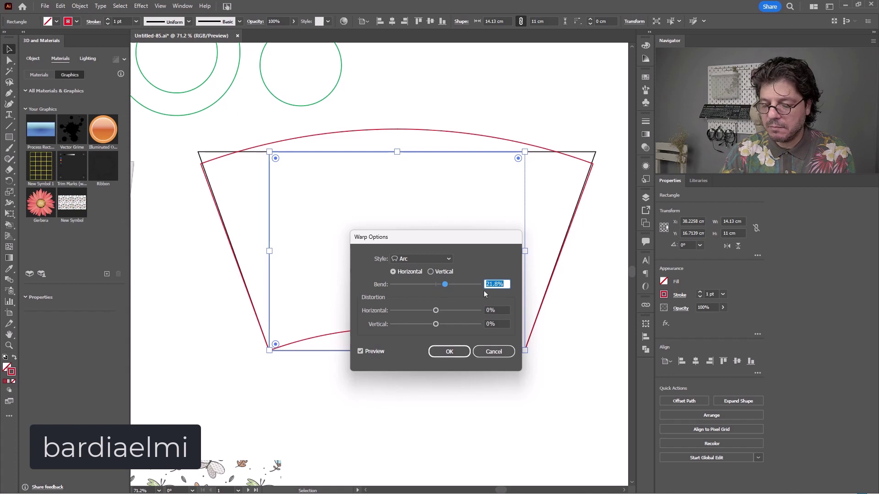
{"action": "type", "text": "20"}
{"action": "key", "text": "Tab"}
Set the Arc warp's bend to 21.8% and apply it to the red rectangle
{"action": "key", "text": "shift+Tab"}
{"action": "type", "text": "21.8"}
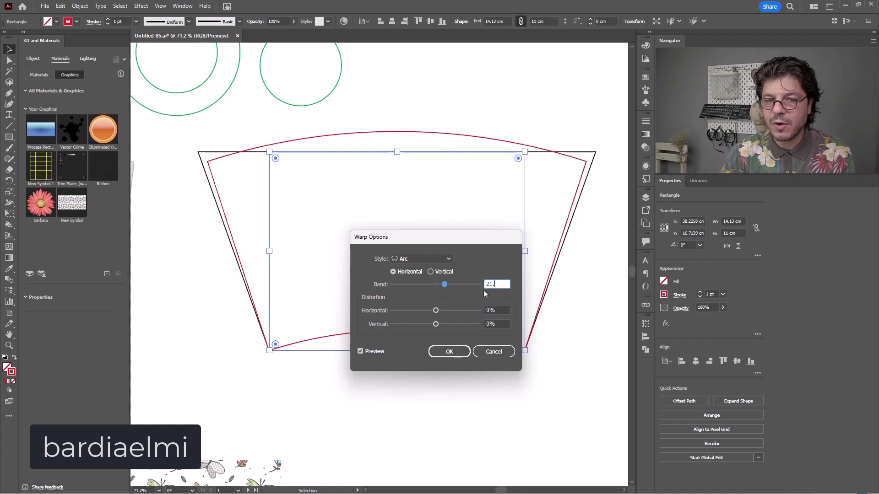
{"action": "key", "text": "Tab"}
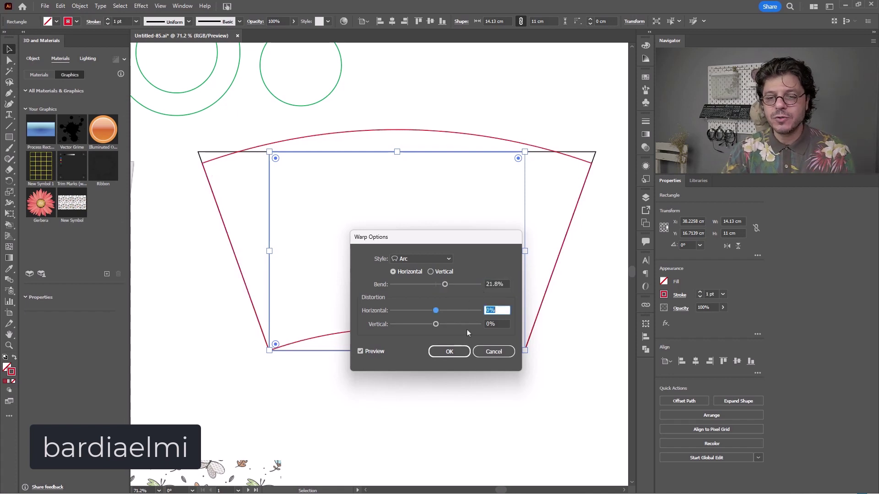
{"action": "left_click", "coordinate": [449, 352]}
{"action": "left_click", "coordinate": [466, 397]}
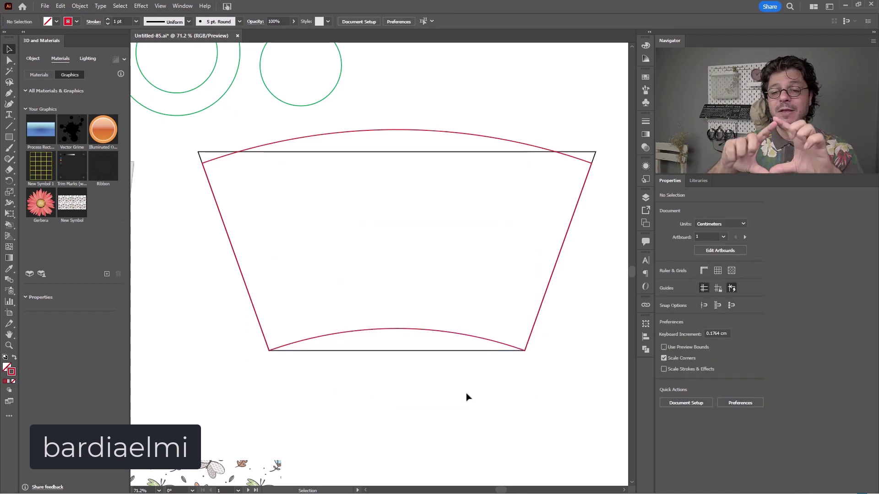
Move the arc-warped red shape off the trapezoid into the empty area beside the butterfly pattern
{"action": "left_click", "coordinate": [414, 130]}
{"action": "left_click", "coordinate": [339, 271], "text": "ctrl+alt"}
{"action": "left_click", "coordinate": [340, 271], "text": "ctrl+alt"}
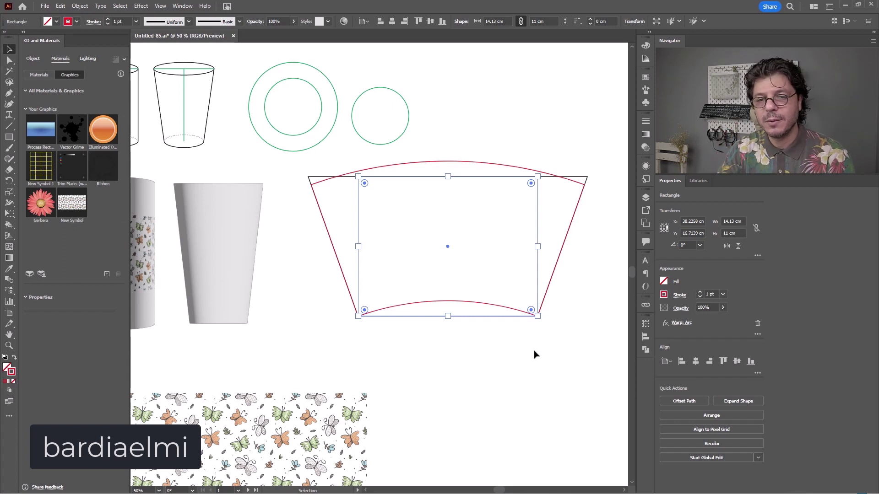
{"action": "left_click", "coordinate": [452, 302], "text": "ctrl+alt"}
{"action": "left_click_drag", "start_coordinate": [417, 261], "coordinate": [466, 247]}
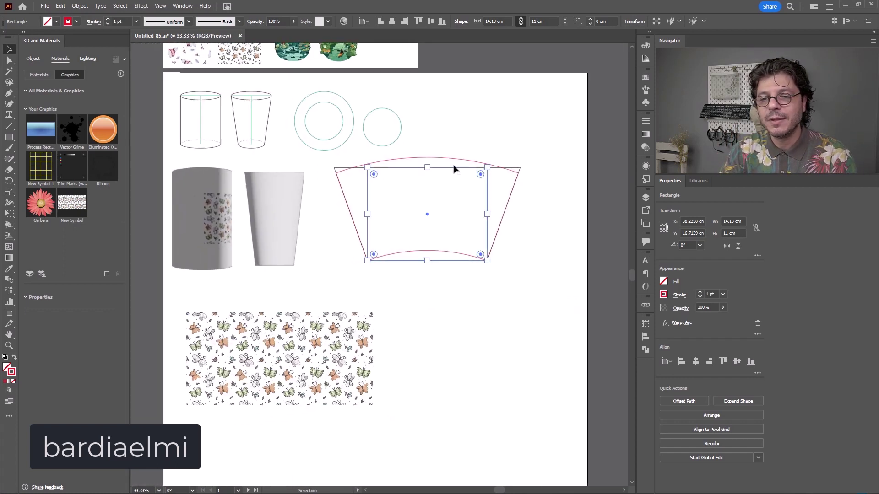
{"action": "left_click_drag", "start_coordinate": [463, 170], "coordinate": [511, 318]}
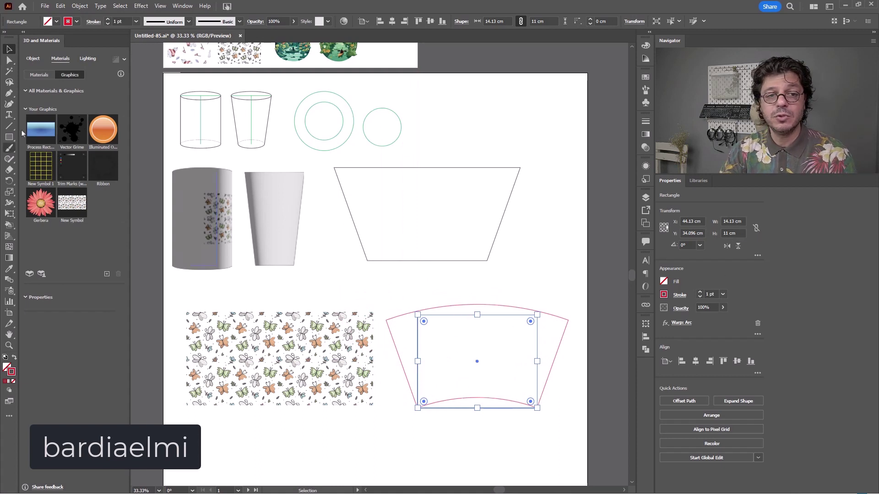
Try hiding the Arc warp effect on the moved red shape, then undo the change
{"action": "left_click", "coordinate": [646, 179]}
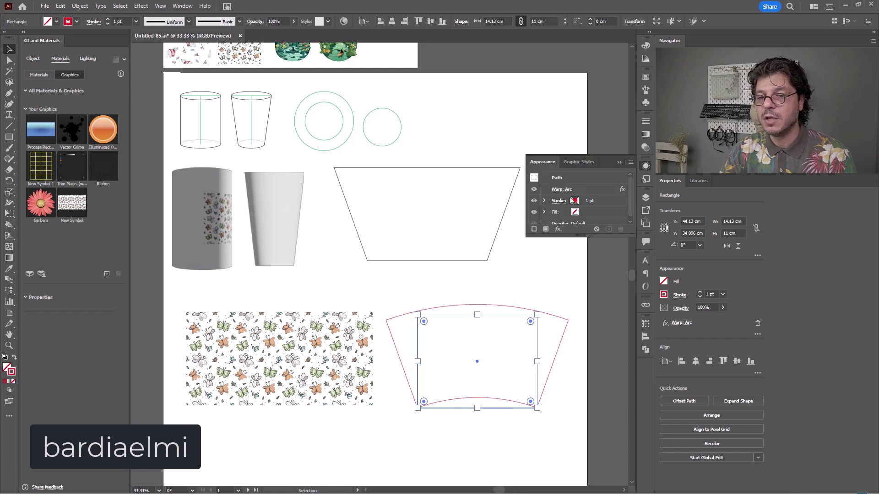
{"action": "left_click", "coordinate": [534, 189]}
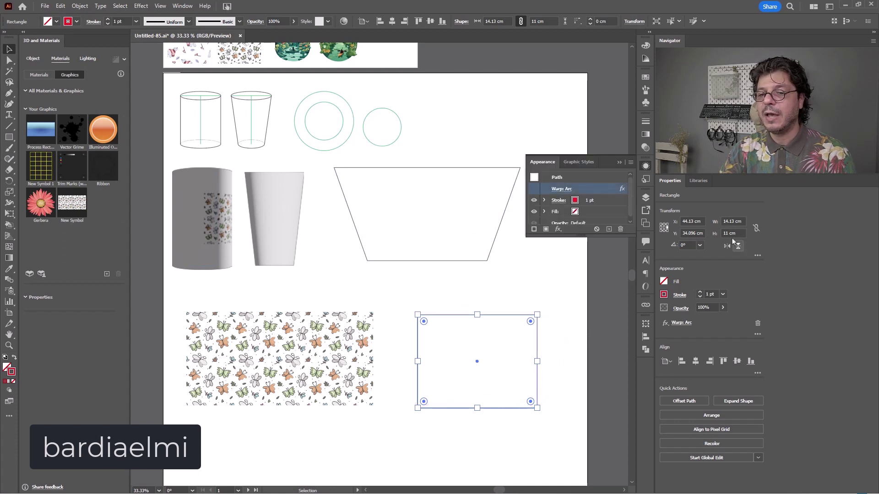
{"action": "key", "text": "ctrl+z"}
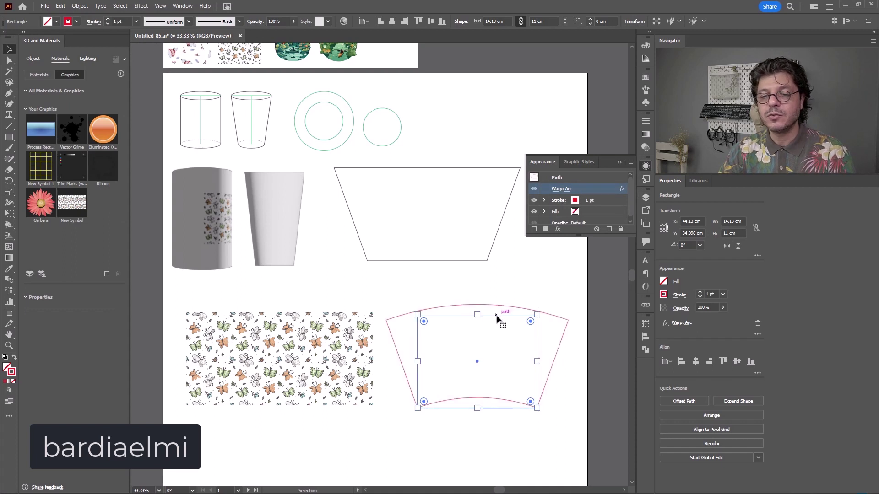
Duplicate the arc-warped shape onto the trapezoid and delete the Arc warp effect from the copy
{"action": "left_click_drag", "start_coordinate": [497, 318], "coordinate": [447, 184]}
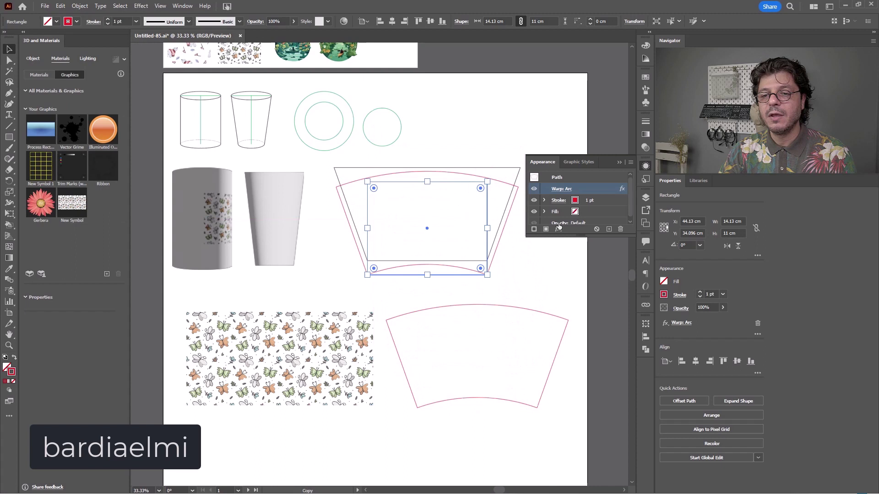
{"action": "left_click", "coordinate": [620, 230]}
{"action": "left_click", "coordinate": [537, 279]}
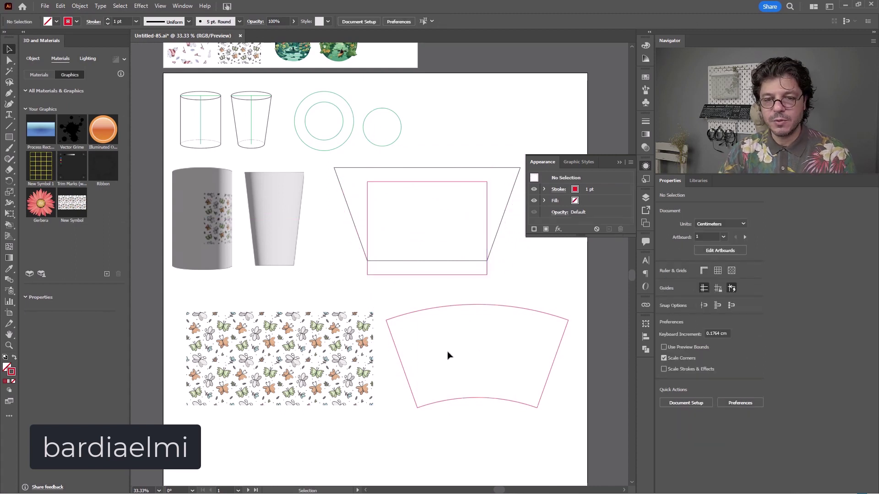
Place a copy of the butterfly pattern over the plain red rectangle and clip it with that rectangle as a clipping mask
{"action": "left_click_drag", "start_coordinate": [311, 361], "coordinate": [461, 230]}
{"action": "scroll", "coordinate": [471, 290], "scroll_direction": "up", "scroll_amount": 3}
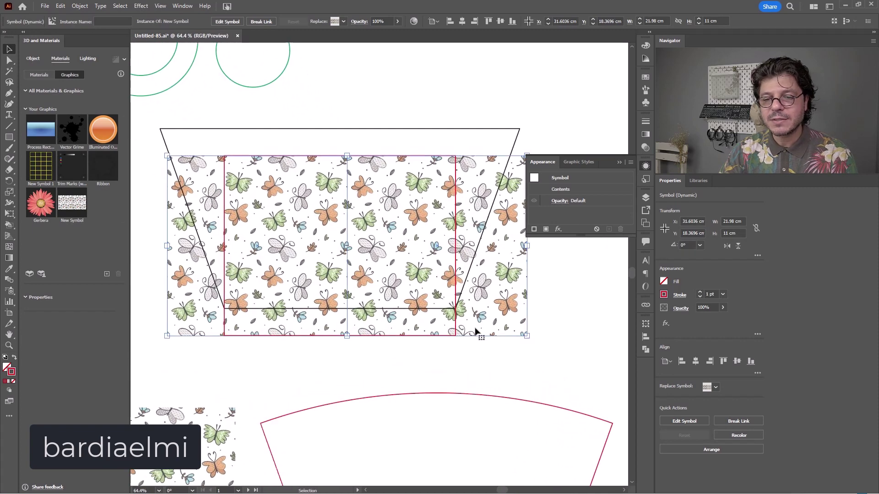
{"action": "left_click", "coordinate": [455, 327], "text": "shift"}
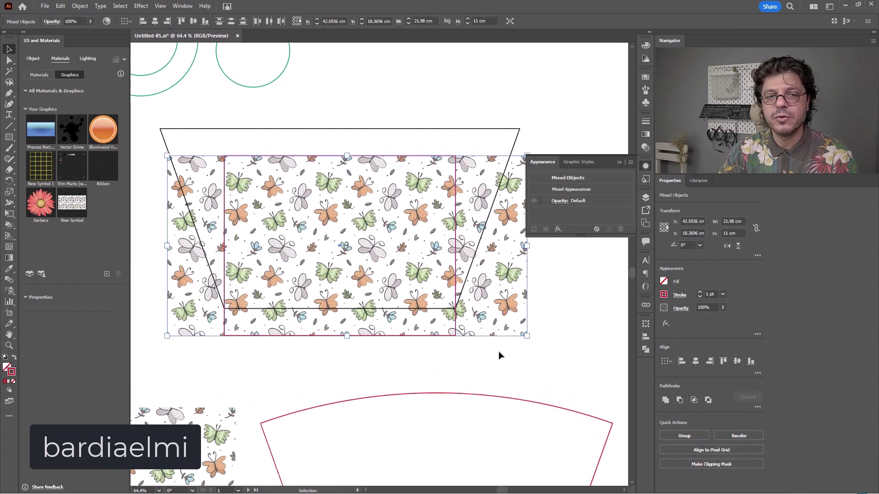
{"action": "left_click", "coordinate": [80, 6]}
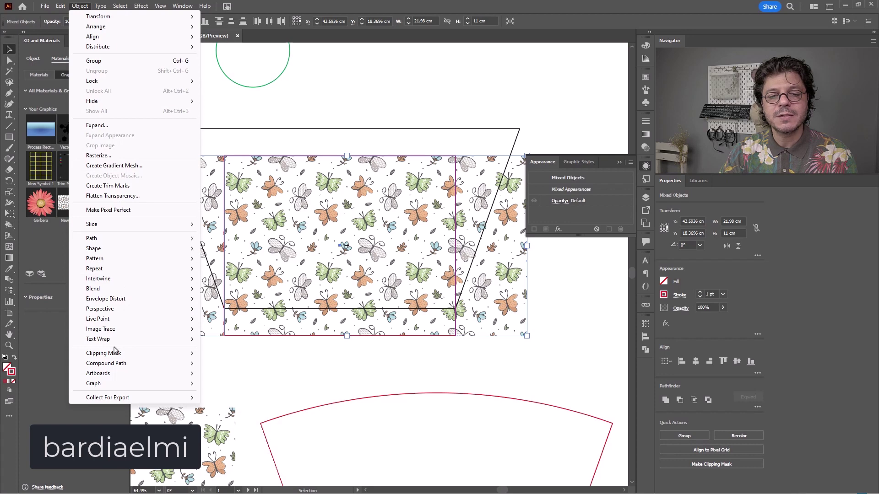
{"action": "mouse_move", "coordinate": [115, 353]}
{"action": "left_click", "coordinate": [241, 353]}
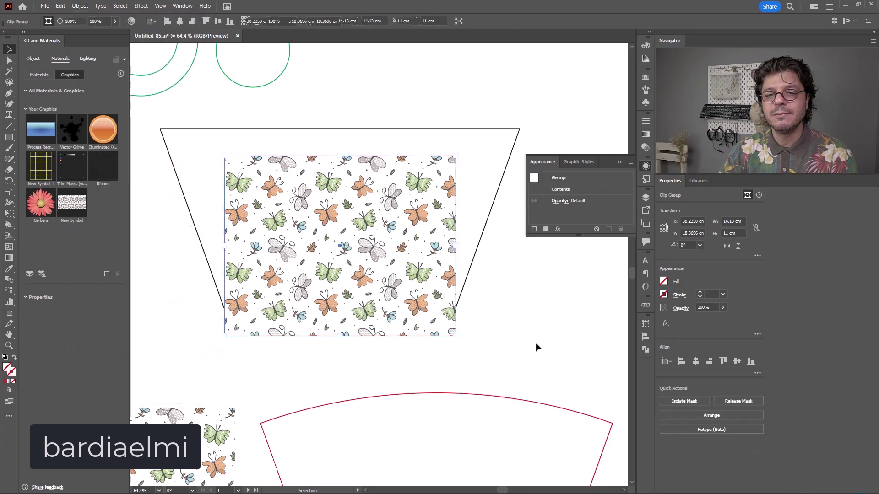
{"action": "left_click", "coordinate": [535, 347]}
{"action": "left_click", "coordinate": [415, 300], "text": "ctrl+alt"}
{"action": "left_click", "coordinate": [415, 301], "text": "ctrl+alt"}
{"action": "left_click_drag", "start_coordinate": [386, 312], "coordinate": [409, 275]}
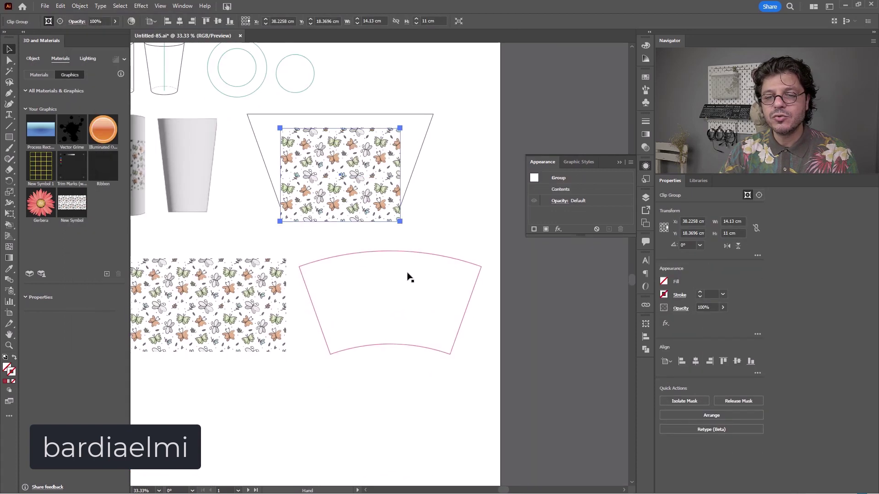
Try applying the Arc warp to the clipped butterfly pattern and placing it over the curved red template
{"action": "left_click_drag", "start_coordinate": [384, 152], "coordinate": [430, 282]}
{"action": "key", "text": "ctrl+z"}
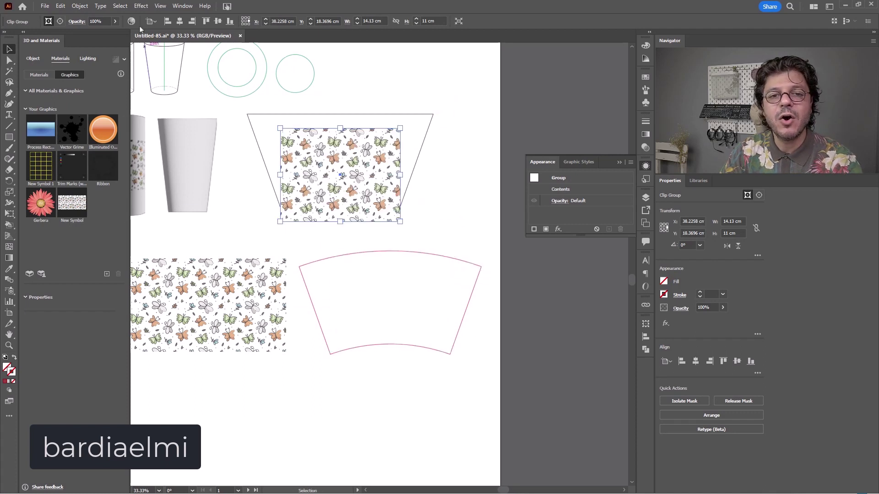
{"action": "left_click", "coordinate": [137, 6]}
{"action": "left_click", "coordinate": [149, 15]}
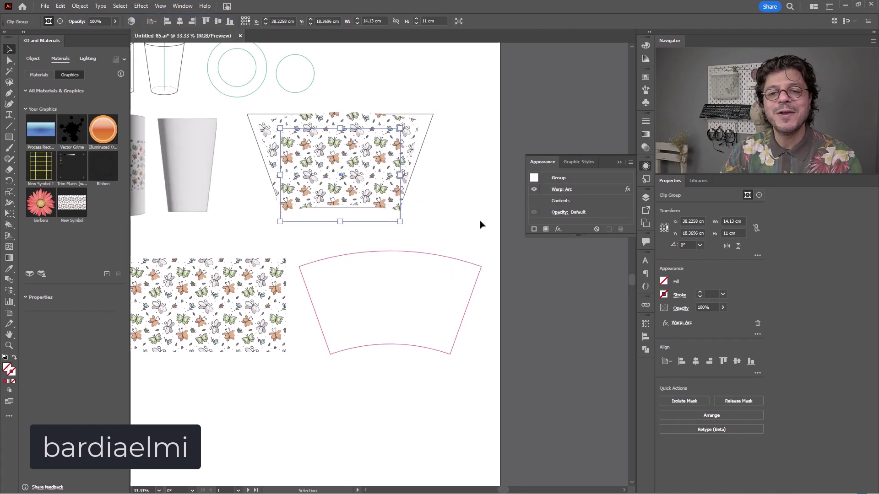
{"action": "left_click_drag", "start_coordinate": [370, 168], "coordinate": [419, 306]}
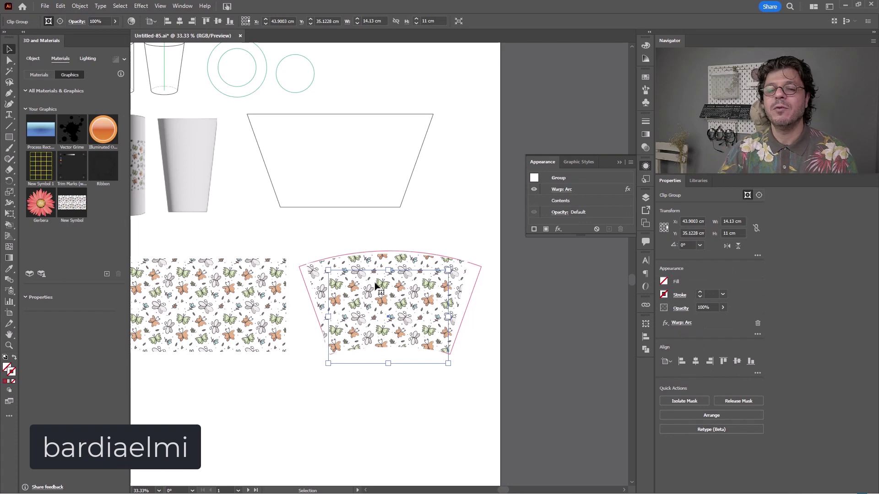
{"action": "key", "text": "ctrl+z"}
{"action": "key", "text": "ctrl+z"}
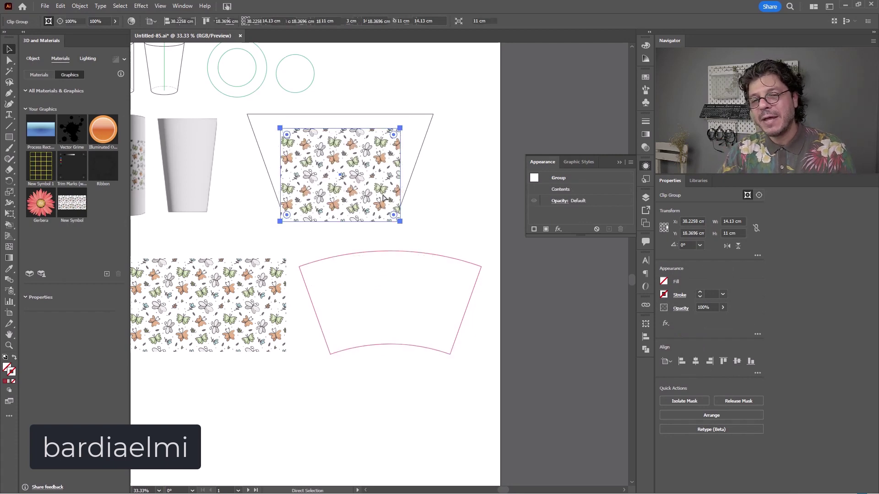
Undo the clipping mask and delete the butterfly pattern symbol lying over the plain red rectangle
{"action": "key", "text": "ctrl+z"}
{"action": "scroll", "coordinate": [348, 170], "scroll_direction": "up", "scroll_amount": 3}
{"action": "key", "text": "ctrl+shift+a"}
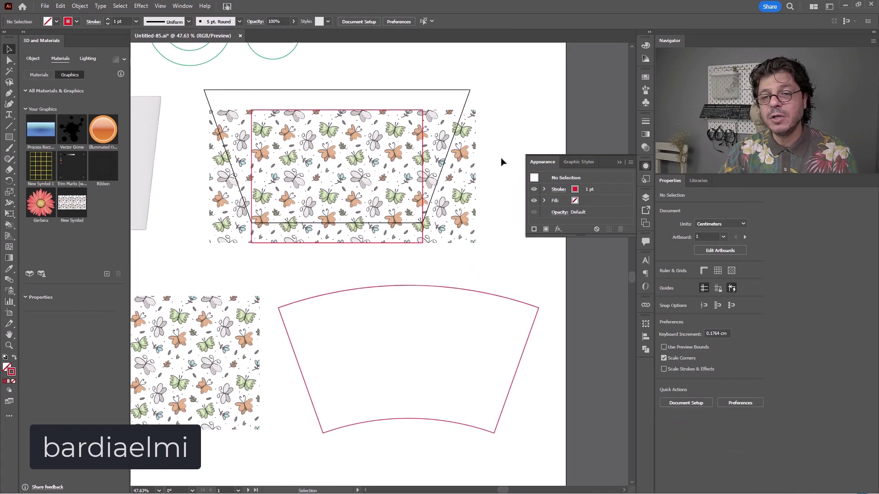
{"action": "left_click", "coordinate": [451, 164]}
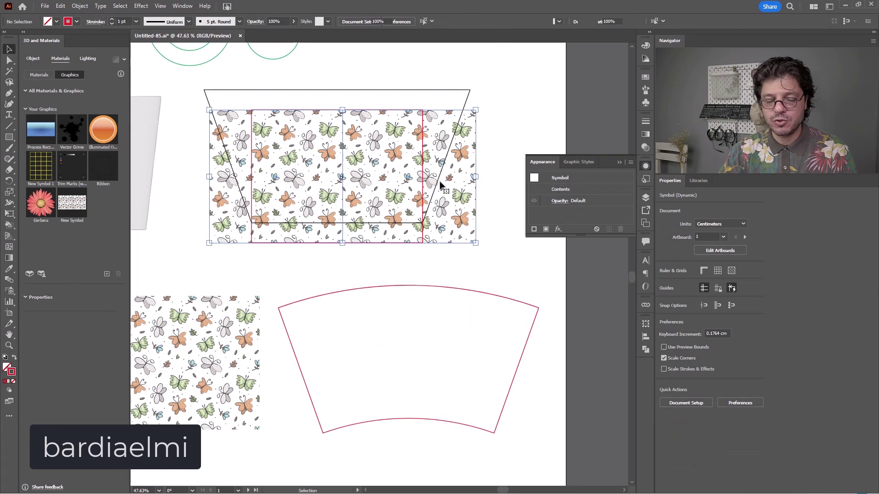
{"action": "left_click", "coordinate": [507, 142]}
{"action": "left_click", "coordinate": [459, 159]}
{"action": "key", "text": "Delete"}
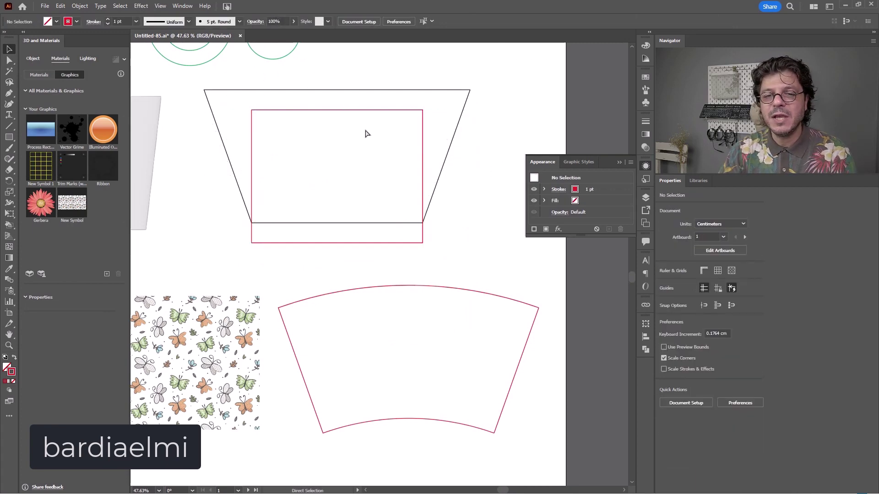
{"action": "key", "text": "ctrl+z"}
{"action": "left_click", "coordinate": [534, 110]}
{"action": "left_click", "coordinate": [468, 130]}
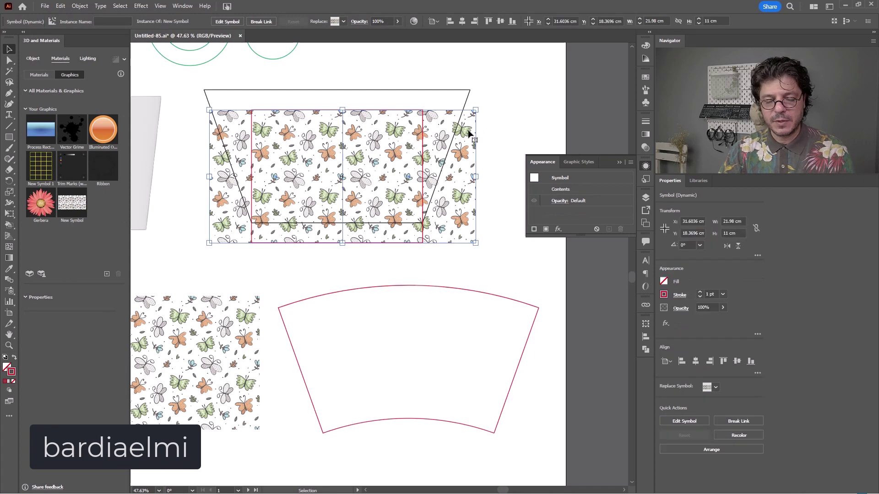
{"action": "left_click", "coordinate": [501, 122]}
{"action": "left_click", "coordinate": [472, 132]}
{"action": "key", "text": "ctrl+minus"}
{"action": "key", "text": "ctrl+minus"}
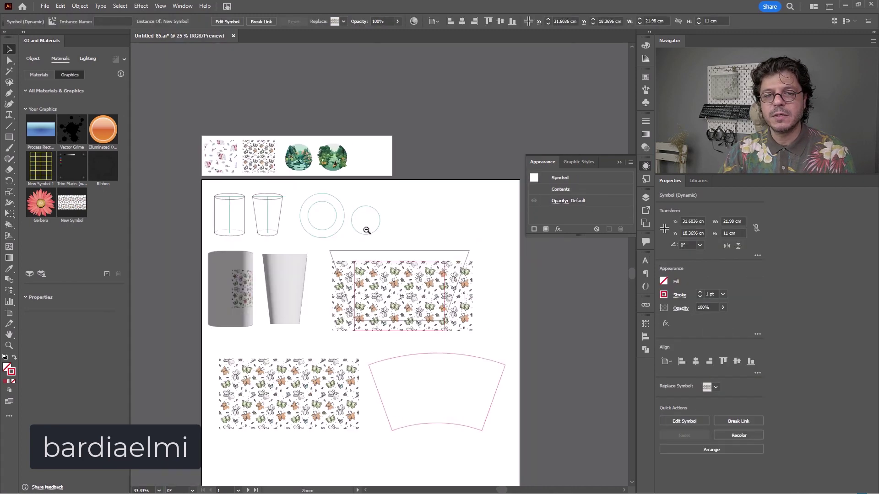
{"action": "key", "text": "Delete"}
Copy the square butterfly artwork from the small upper artboard and align it with the red rectangle's upper-left corner
{"action": "left_click_drag", "start_coordinate": [255, 152], "coordinate": [413, 309]}
{"action": "scroll", "coordinate": [382, 279], "scroll_direction": "up", "scroll_amount": 6}
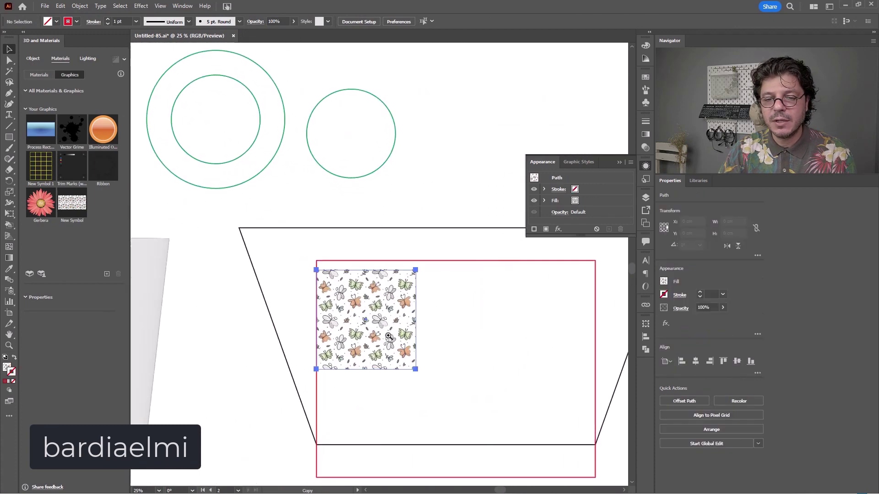
{"action": "left_click_drag", "start_coordinate": [352, 283], "coordinate": [351, 271]}
{"action": "scroll", "coordinate": [419, 292], "scroll_direction": "down", "scroll_amount": 2}
{"action": "key", "text": "ctrl+1"}
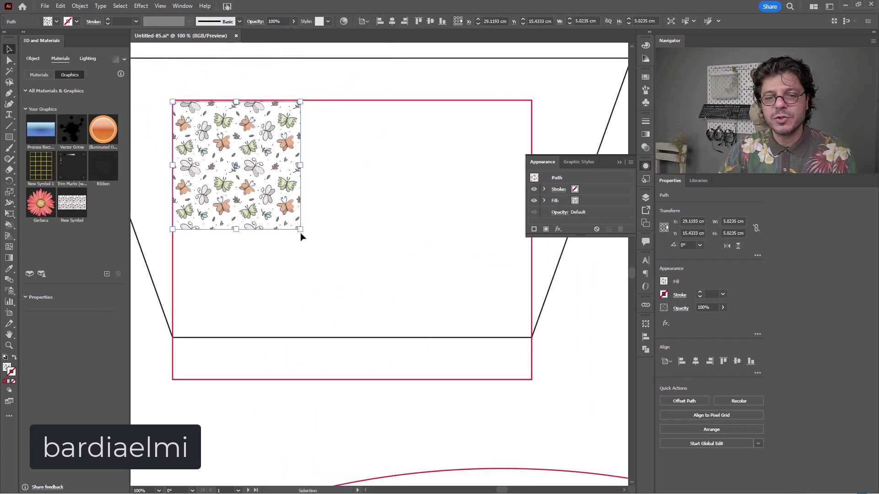
Scale the butterfly square to the red rectangle's height, about 10.92 cm, and duplicate it edge to edge on its right
{"action": "left_click_drag", "start_coordinate": [300, 231], "coordinate": [449, 397]}
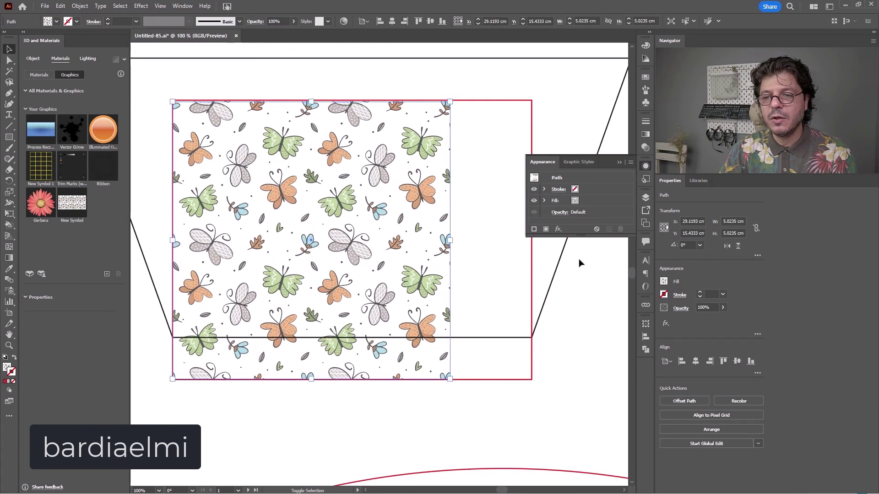
{"action": "left_click", "coordinate": [619, 162]}
{"action": "left_click_drag", "start_coordinate": [186, 206], "coordinate": [462, 207]}
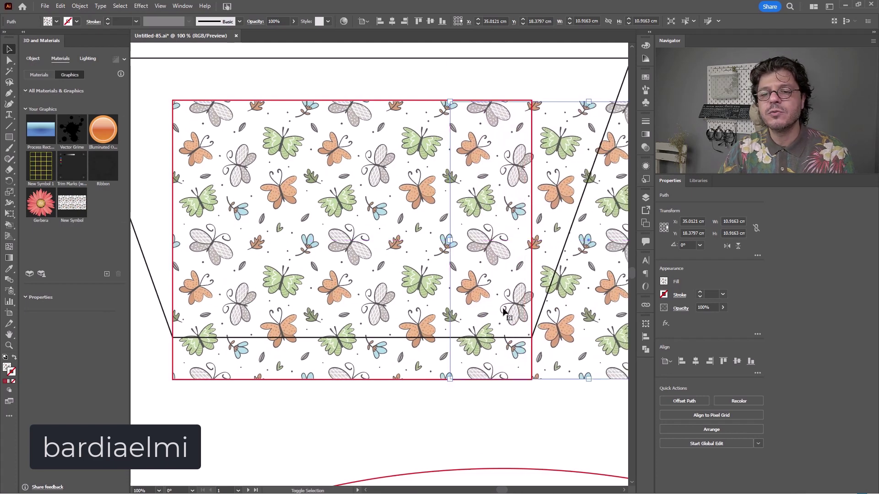
{"action": "key", "text": "ctrl+minus"}
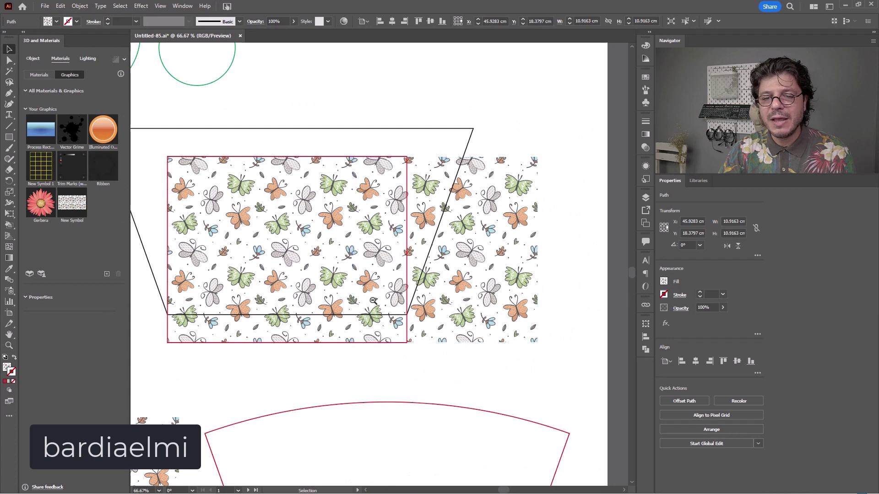
Move the red rectangle and both butterfly squares together onto the empty canvas above the main artboard
{"action": "left_click", "coordinate": [428, 256], "text": "ctrl+alt"}
{"action": "left_click_drag", "start_coordinate": [427, 168], "coordinate": [351, 235]}
{"action": "left_click", "coordinate": [383, 265], "text": "ctrl+alt"}
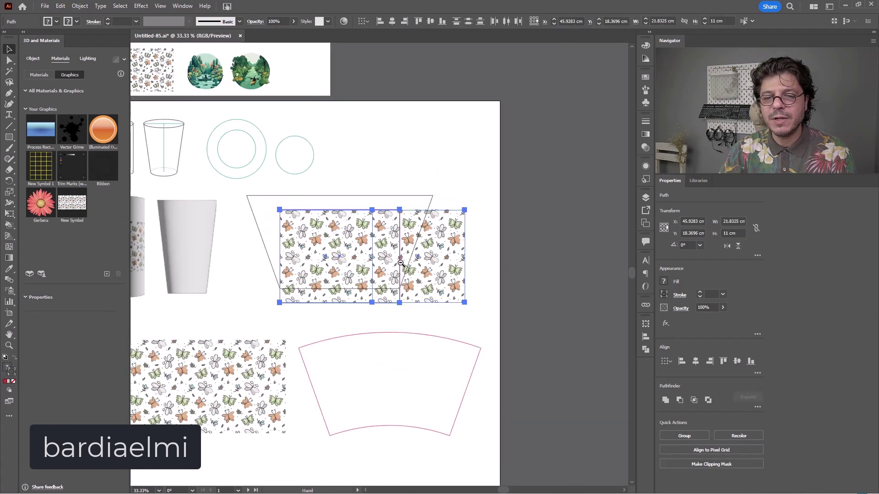
{"action": "scroll", "coordinate": [382, 264], "scroll_direction": "up", "scroll_amount": 2}
{"action": "left_click_drag", "start_coordinate": [349, 308], "coordinate": [427, 95]}
{"action": "left_click_drag", "start_coordinate": [479, 114], "coordinate": [551, 73]}
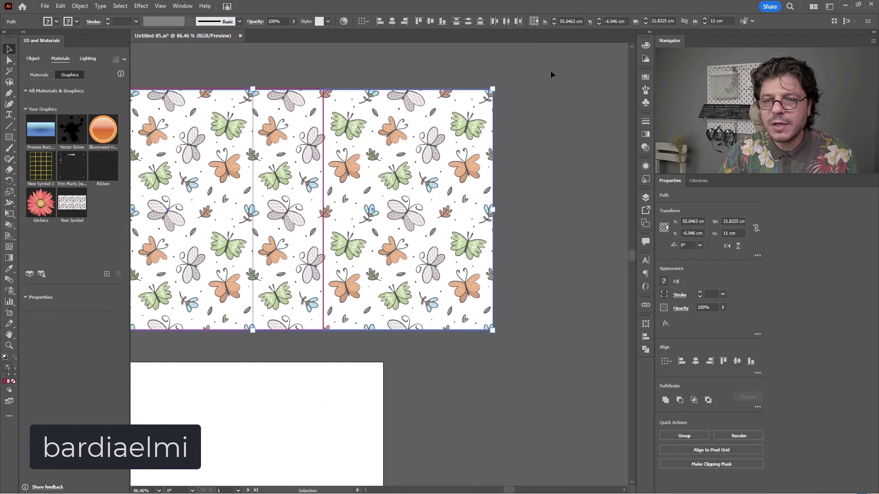
Narrow the right-hand butterfly square to about 3.21 cm so it ends at the red rectangle's right edge
{"action": "key", "text": "a"}
{"action": "left_click", "coordinate": [503, 97]}
{"action": "left_click", "coordinate": [492, 90]}
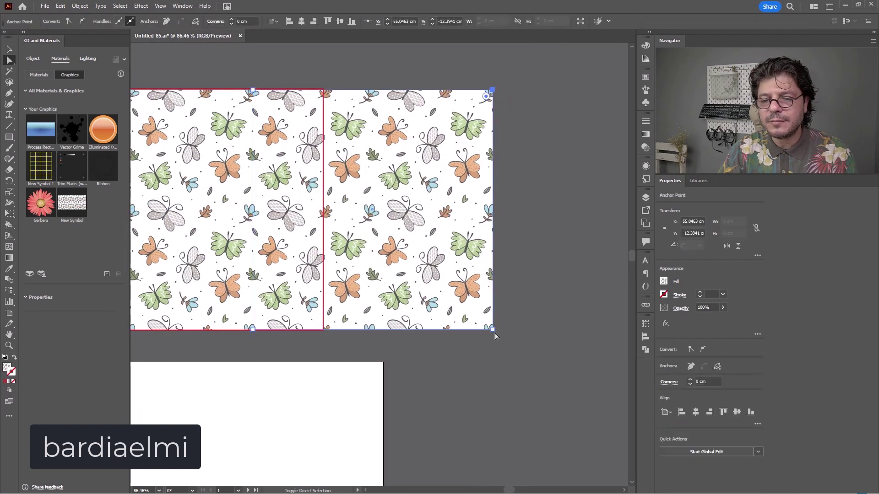
{"action": "left_click", "coordinate": [493, 329], "text": "shift"}
{"action": "left_click_drag", "start_coordinate": [493, 329], "coordinate": [296, 336]}
{"action": "key", "text": "v"}
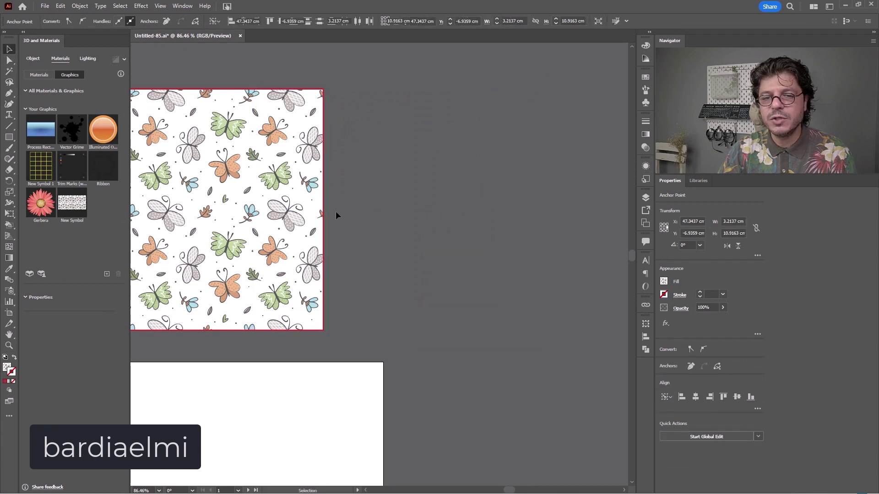
Try applying the Arc warp to the red rectangle and the two ungrouped butterfly pieces, then undo it
{"action": "left_click", "coordinate": [337, 213]}
{"action": "left_click_drag", "start_coordinate": [336, 213], "coordinate": [606, 184]}
{"action": "key", "text": "ctrl+minus"}
{"action": "left_click_drag", "start_coordinate": [574, 105], "coordinate": [319, 297]}
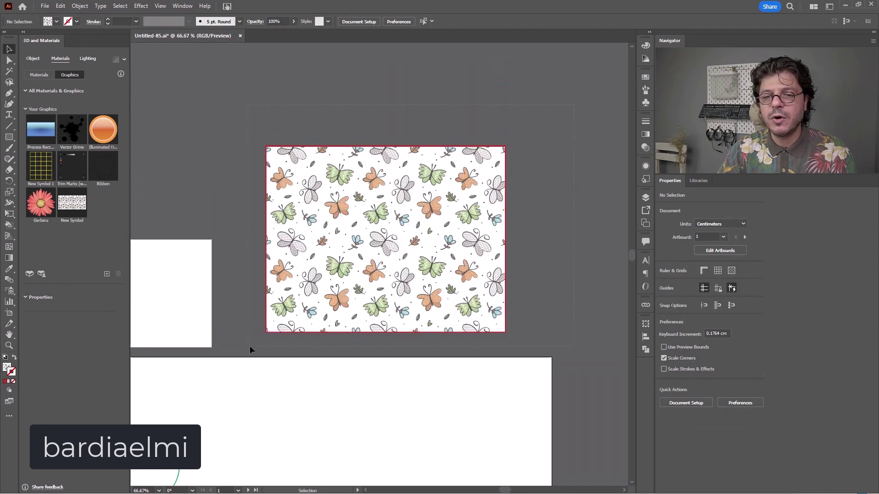
{"action": "left_click_drag", "start_coordinate": [249, 345], "coordinate": [284, 321]}
{"action": "left_click", "coordinate": [139, 6]}
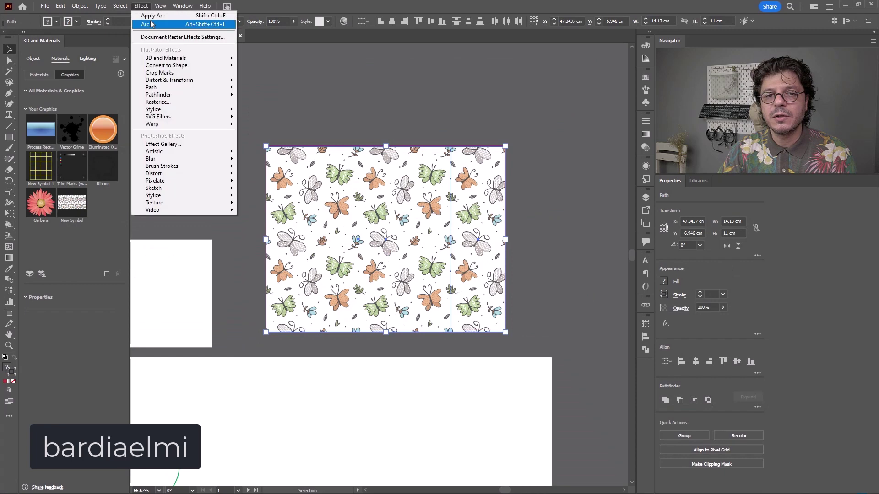
{"action": "left_click", "coordinate": [152, 16]}
{"action": "left_click", "coordinate": [414, 294], "text": "ctrl+alt"}
{"action": "left_click", "coordinate": [415, 294], "text": "ctrl+alt"}
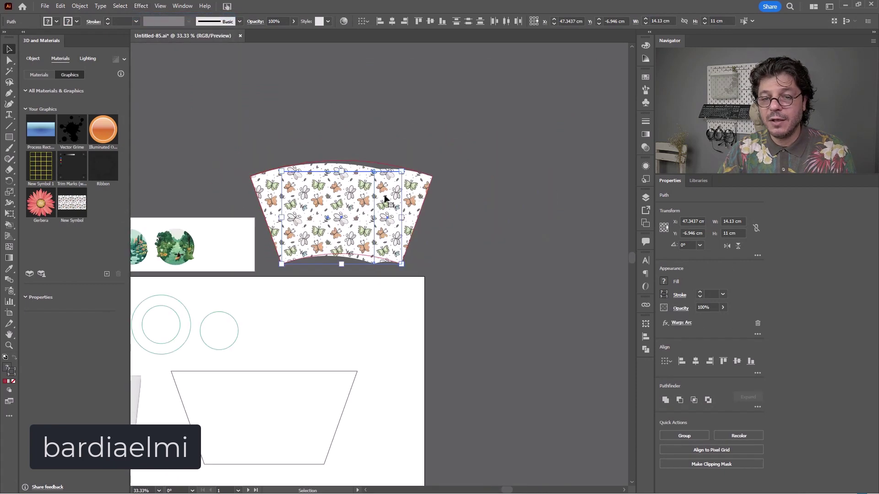
{"action": "key", "text": "ctrl+z"}
Group the two butterfly pattern pieces inside the red rectangle
{"action": "left_click", "coordinate": [449, 237]}
{"action": "left_click_drag", "start_coordinate": [413, 163], "coordinate": [488, 202]}
{"action": "mouse_move", "coordinate": [361, 239]}
{"action": "left_mouse_down"}
{"action": "mouse_move", "coordinate": [401, 255]}
{"action": "mouse_move", "coordinate": [362, 243]}
{"action": "left_mouse_up"}
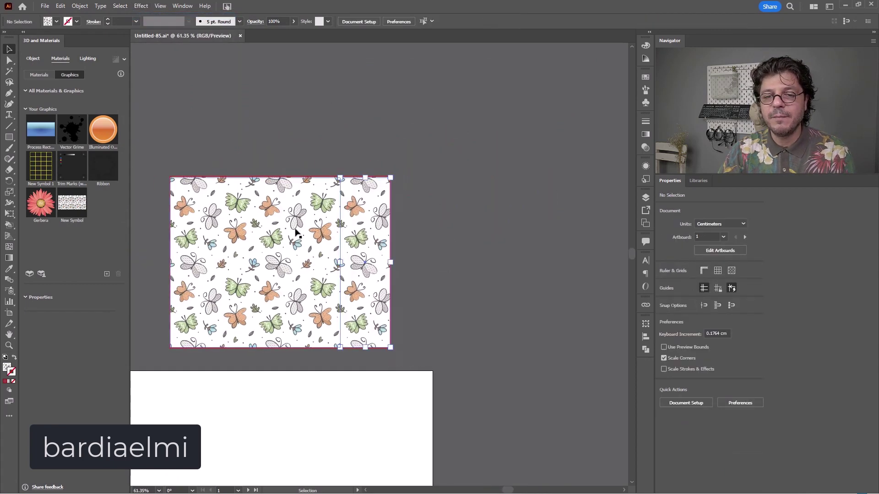
{"action": "key", "text": "ctrl+a"}
{"action": "key", "text": "ctrl+g"}
{"action": "left_click_drag", "start_coordinate": [384, 202], "coordinate": [452, 156]}
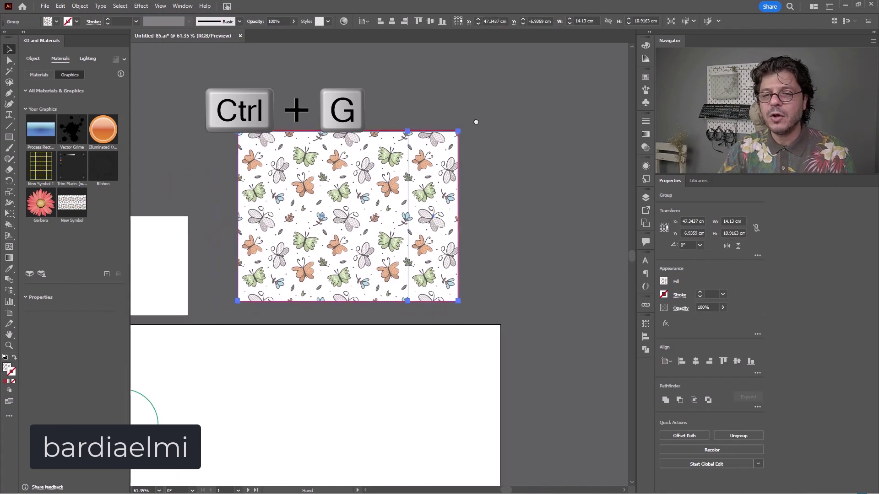
Apply the last Arc warp to the grouped butterfly pattern and the red rectangle
{"action": "left_click_drag", "start_coordinate": [486, 116], "coordinate": [222, 313]}
{"action": "left_click", "coordinate": [141, 6]}
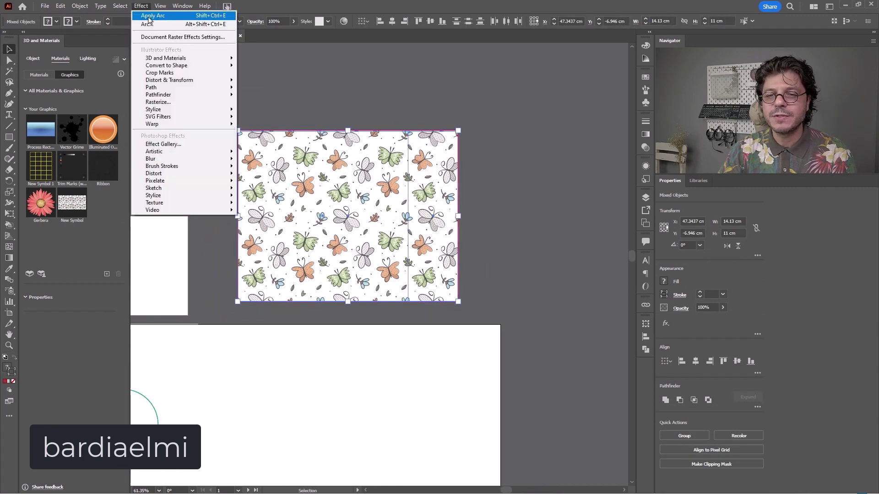
{"action": "left_click", "coordinate": [155, 14]}
{"action": "left_click", "coordinate": [345, 299], "text": "ctrl+alt"}
{"action": "left_click", "coordinate": [347, 298], "text": "ctrl+alt"}
{"action": "left_click", "coordinate": [347, 298]}
Move the arc-warped pattern and its red outline onto the main artboard, overlapping the trapezoid above the curved template
{"action": "left_click_drag", "start_coordinate": [347, 298], "coordinate": [361, 228]}
{"action": "left_click", "coordinate": [442, 204], "text": "ctrl+alt"}
{"action": "left_click_drag", "start_coordinate": [440, 216], "coordinate": [427, 376]}
{"action": "key", "text": "ctrl+z"}
{"action": "left_click_drag", "start_coordinate": [519, 58], "coordinate": [435, 119]}
{"action": "left_click_drag", "start_coordinate": [432, 102], "coordinate": [400, 274]}
{"action": "left_click", "coordinate": [502, 314]}
{"action": "left_click_drag", "start_coordinate": [343, 297], "coordinate": [446, 296]}
{"action": "left_click_drag", "start_coordinate": [446, 291], "coordinate": [470, 250]}
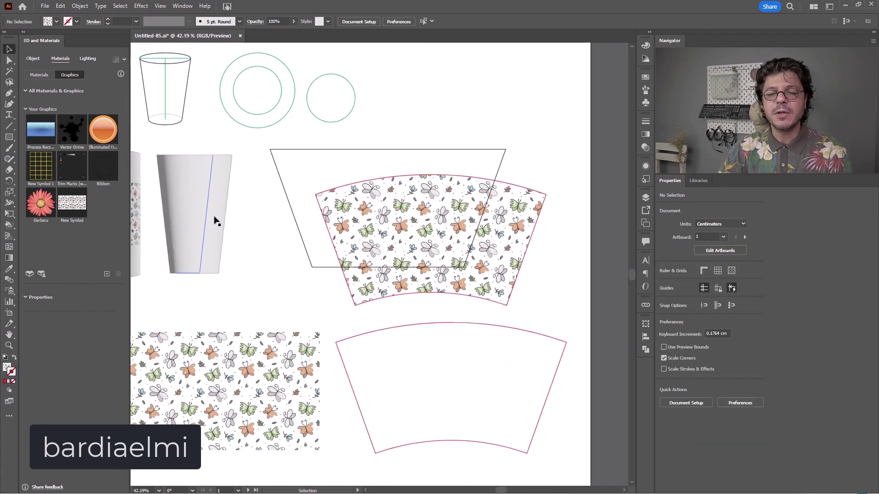
Create a new symbol from the arc-warped butterfly pattern group
{"action": "left_click", "coordinate": [419, 233]}
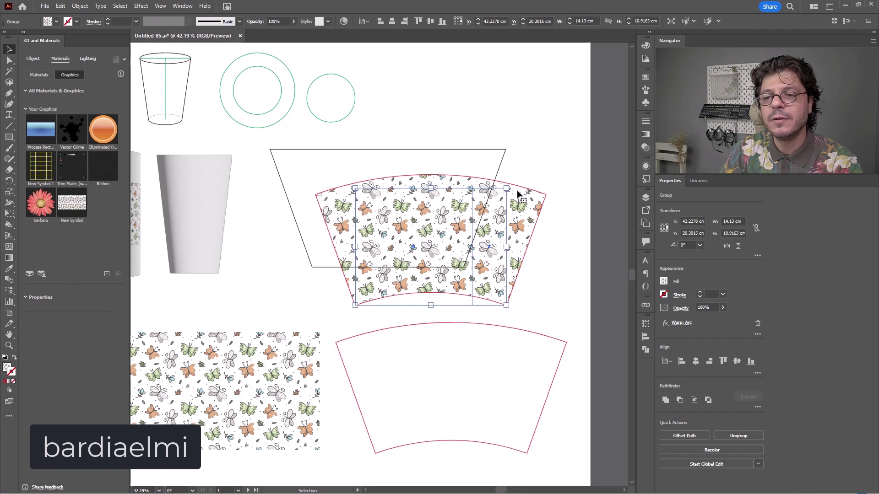
{"action": "left_click", "coordinate": [646, 102]}
{"action": "left_click_drag", "start_coordinate": [446, 243], "coordinate": [563, 163]}
{"action": "left_click", "coordinate": [435, 328]}
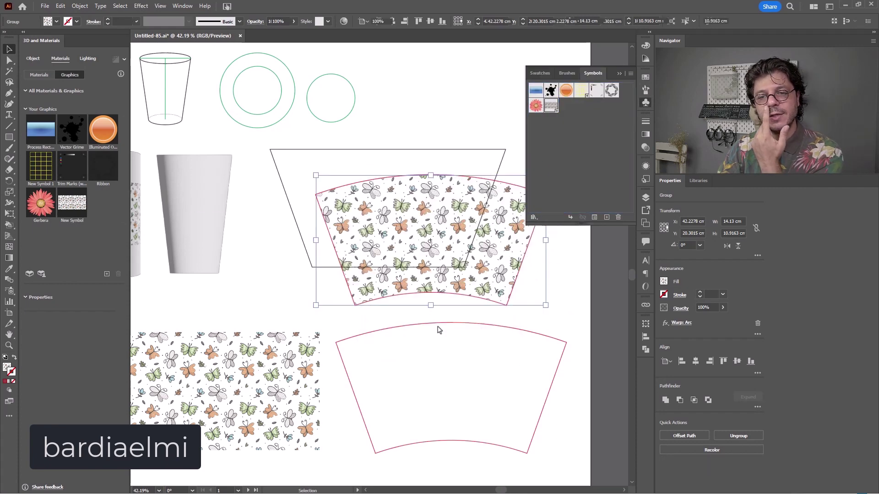
{"action": "left_click", "coordinate": [559, 312]}
{"action": "key", "text": "ctrl+s"}
Set the scale of the butterfly graphic on the straight 3D cylinder to 100%
{"action": "left_click_drag", "start_coordinate": [259, 220], "coordinate": [376, 211]}
{"action": "left_click_drag", "start_coordinate": [287, 219], "coordinate": [357, 213]}
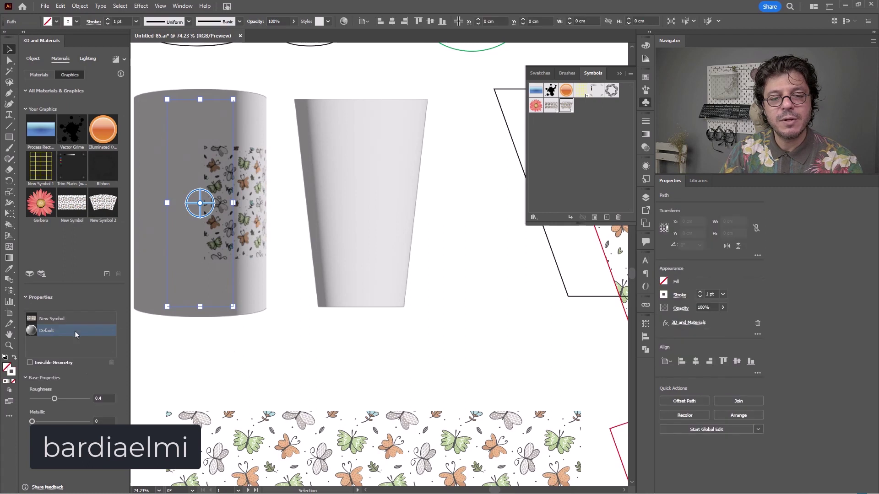
{"action": "left_click", "coordinate": [72, 320]}
{"action": "left_click", "coordinate": [105, 397]}
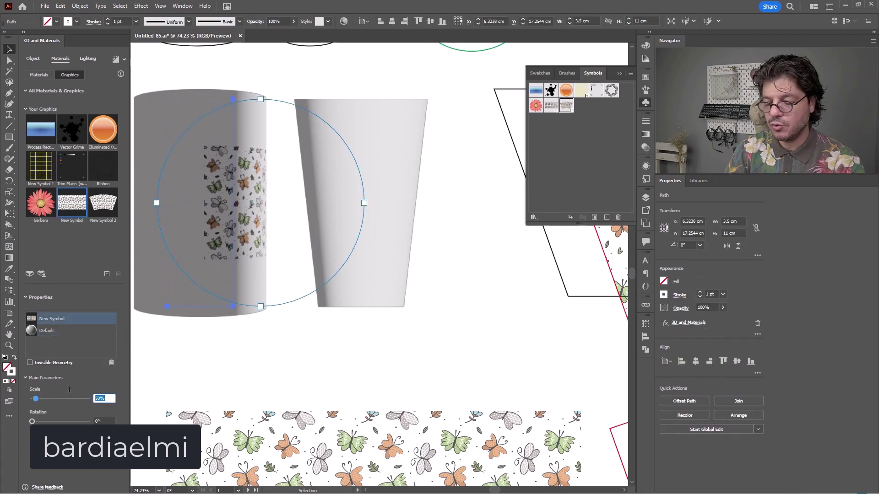
{"action": "type", "text": "100"}
{"action": "key", "text": "Return"}
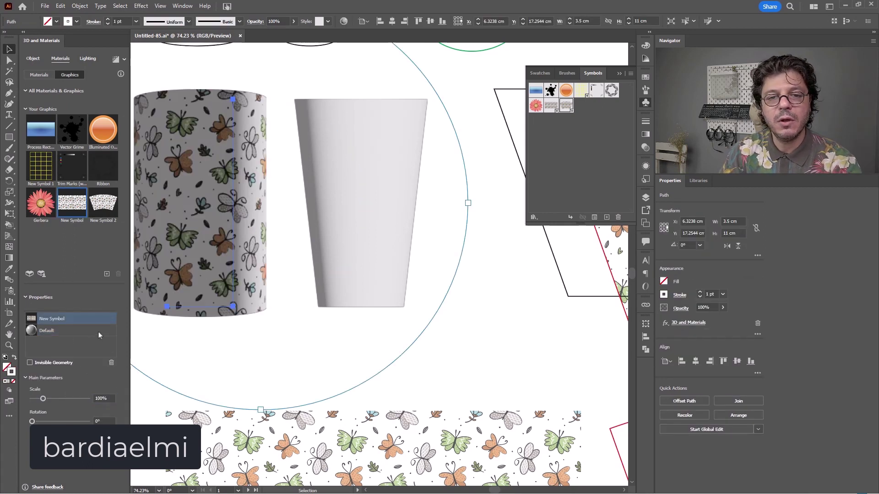
Set the straight cylinder's 3D rotation preset to Front
{"action": "left_click", "coordinate": [33, 58]}
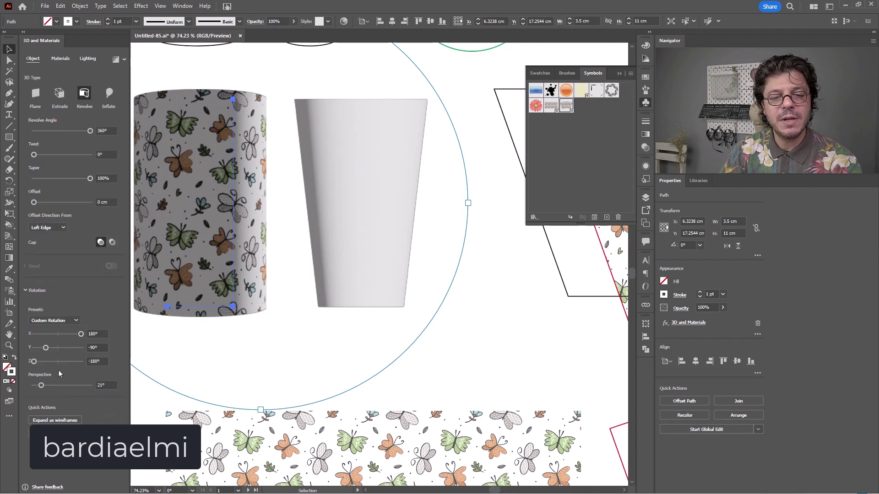
{"action": "left_click", "coordinate": [50, 321]}
{"action": "left_click", "coordinate": [45, 155]}
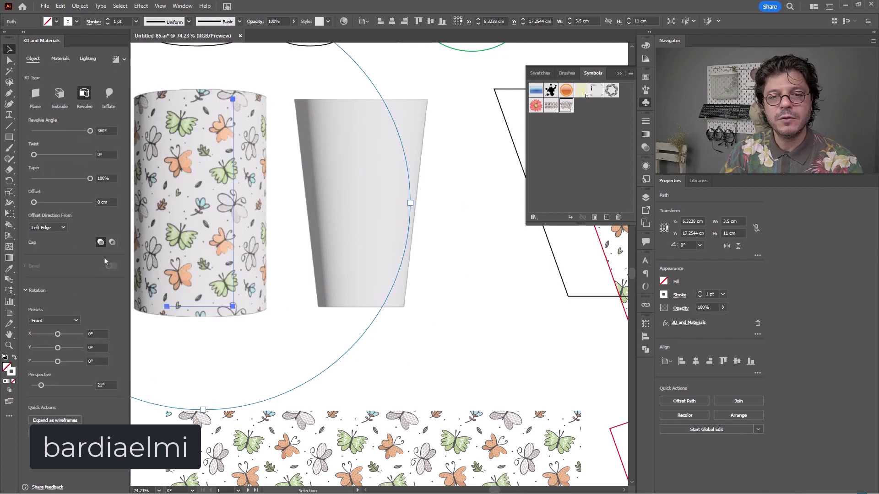
Apply the arc-warped butterfly graphic, New Symbol 2, to the tapered 3D cup
{"action": "left_click", "coordinate": [418, 133]}
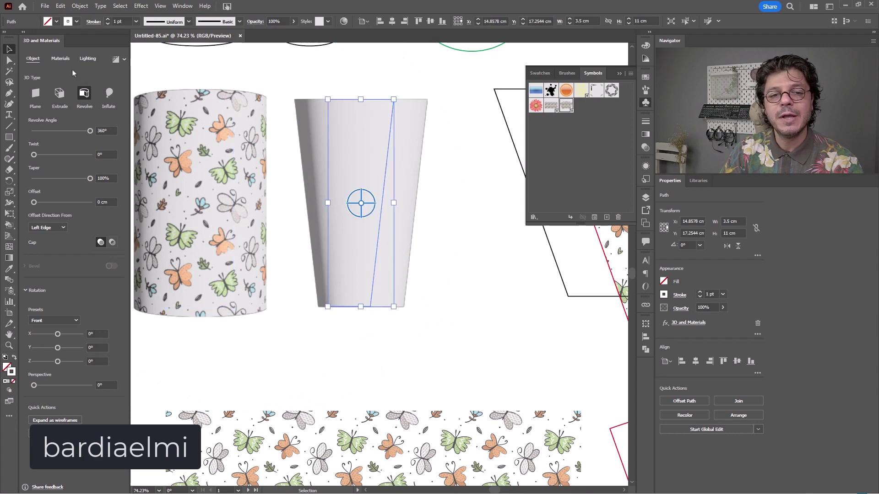
{"action": "left_click", "coordinate": [60, 58]}
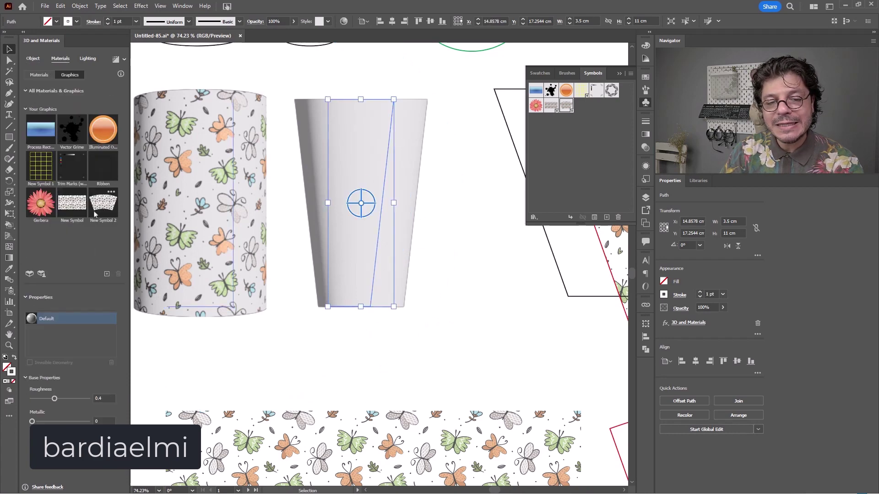
{"action": "left_click", "coordinate": [101, 207]}
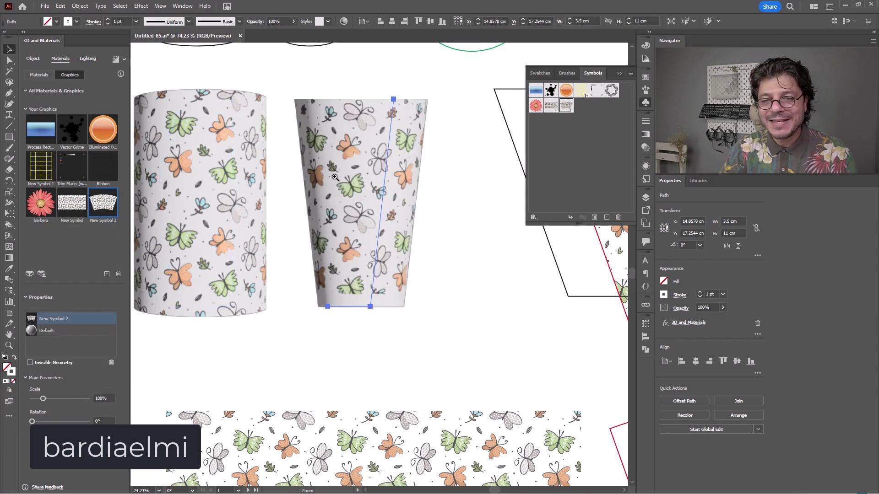
Shift the butterfly graphic slightly down on the tapered 3D cup so the pattern reaches the base
{"action": "scroll", "coordinate": [337, 176], "scroll_direction": "up", "scroll_amount": 2}
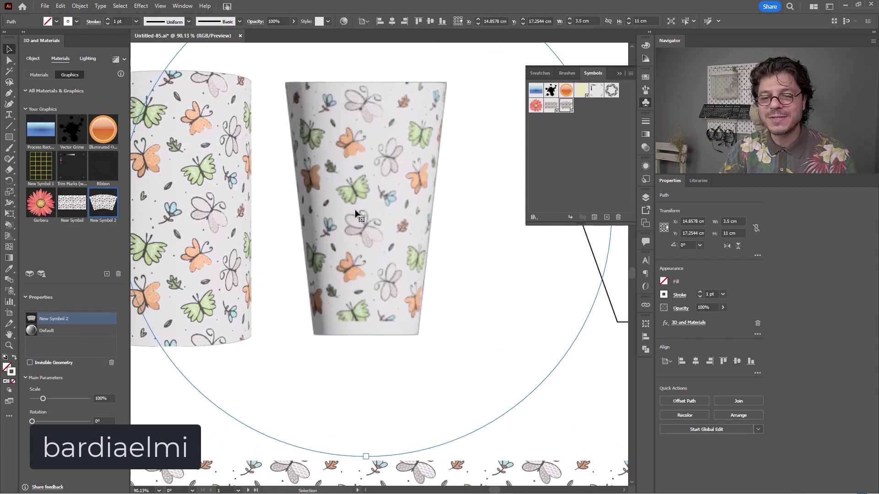
{"action": "left_click_drag", "start_coordinate": [362, 200], "coordinate": [361, 211]}
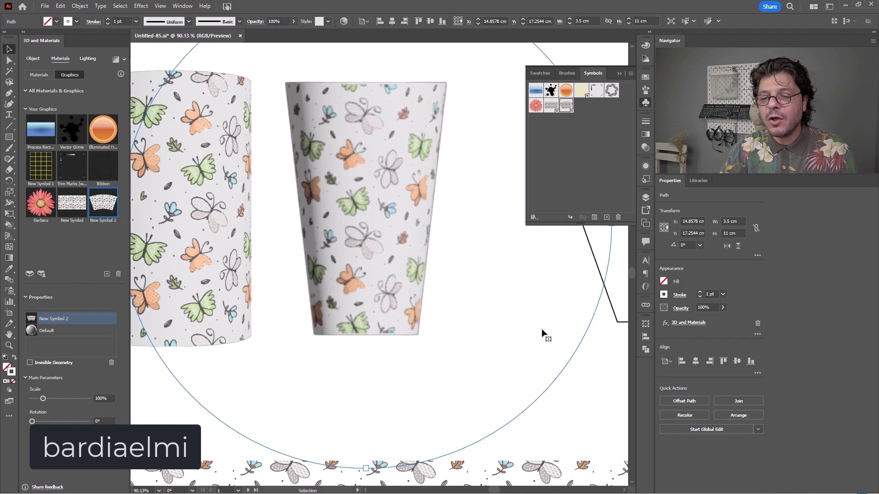
{"action": "left_click", "coordinate": [561, 431]}
{"action": "key", "text": "ctrl+minus"}
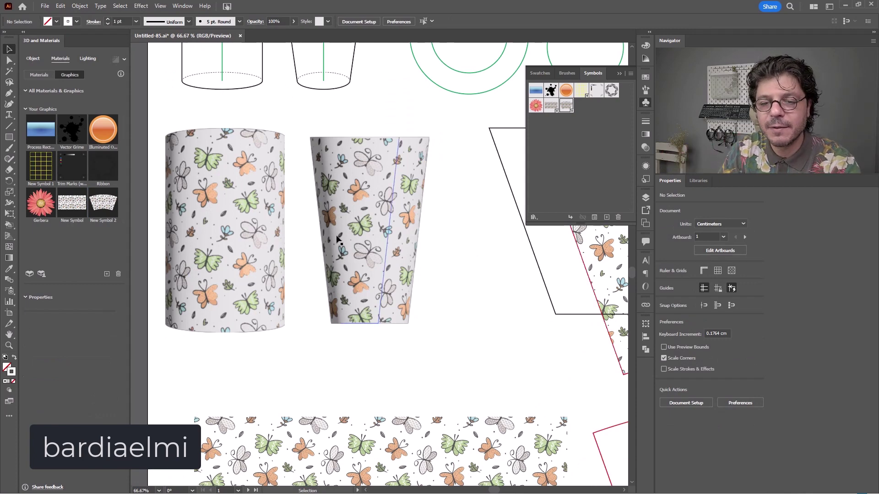
Rotate the tapered cup around its vertical axis and examine where the butterfly pattern meets at the back seam
{"action": "left_click", "coordinate": [384, 261]}
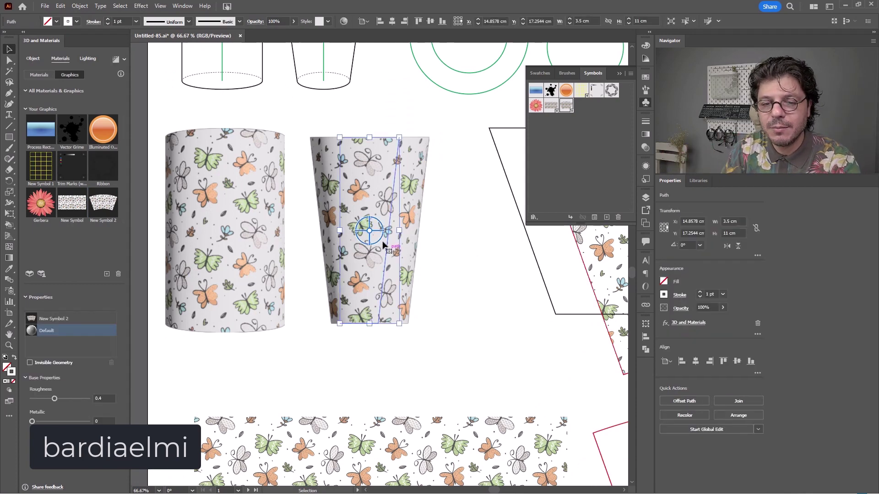
{"action": "left_click_drag", "start_coordinate": [371, 240], "coordinate": [287, 247]}
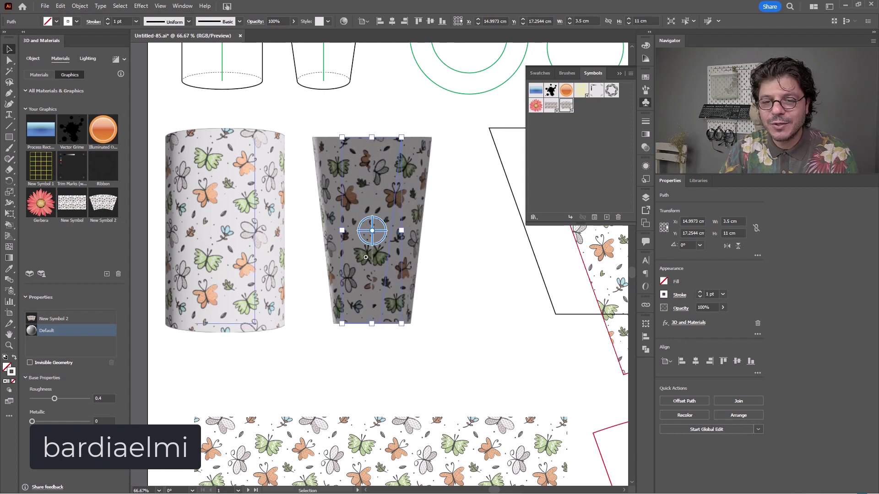
{"action": "scroll", "coordinate": [366, 247], "scroll_direction": "up", "scroll_amount": 5}
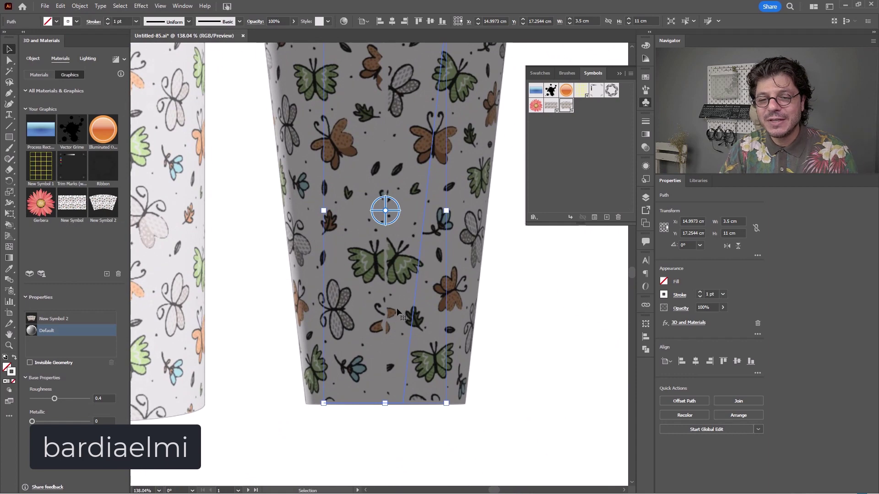
{"action": "scroll", "coordinate": [388, 223], "scroll_direction": "down", "scroll_amount": 5}
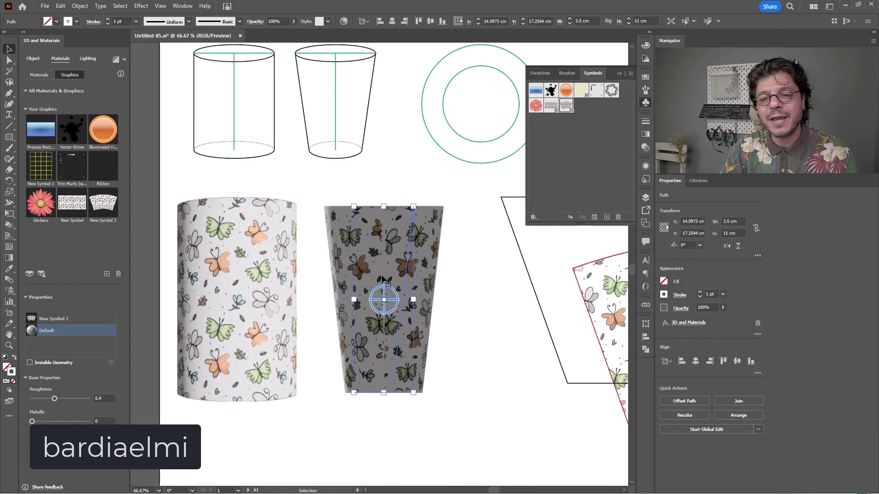
{"action": "left_click", "coordinate": [472, 327]}
{"action": "scroll", "coordinate": [455, 318], "scroll_direction": "down", "scroll_amount": 3}
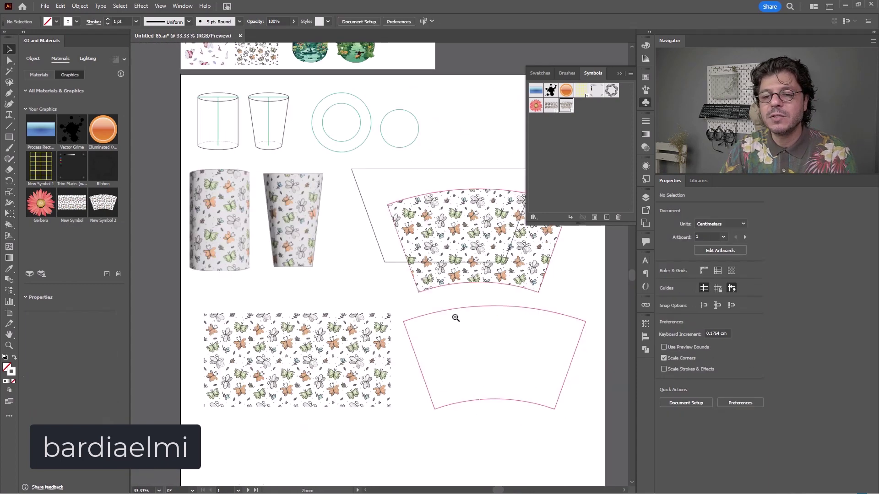
Create a new dynamic symbol from the empty red arc outline
{"action": "scroll", "coordinate": [455, 317], "scroll_direction": "right", "scroll_amount": 3}
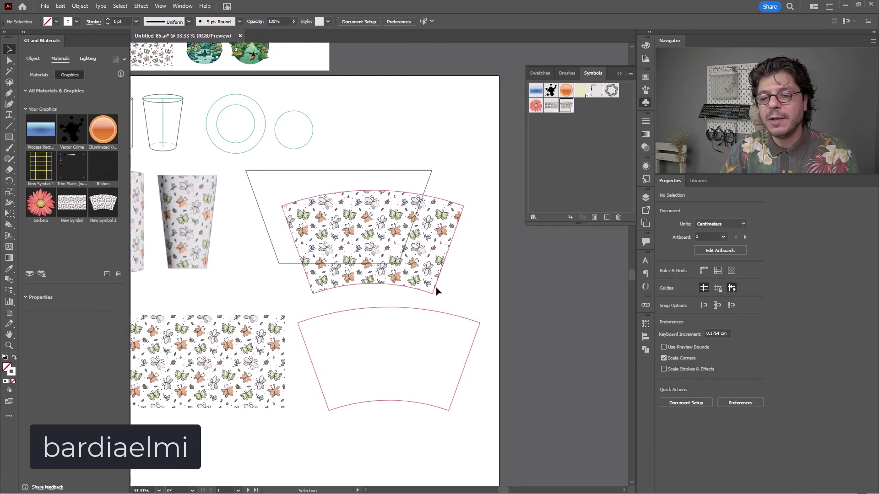
{"action": "scroll", "coordinate": [470, 323], "scroll_direction": "left", "scroll_amount": 2}
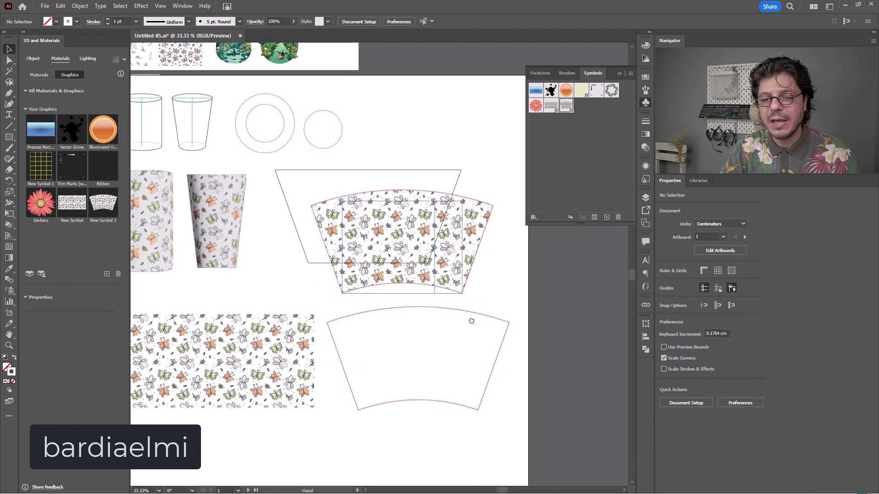
{"action": "left_click_drag", "start_coordinate": [430, 313], "coordinate": [550, 151]}
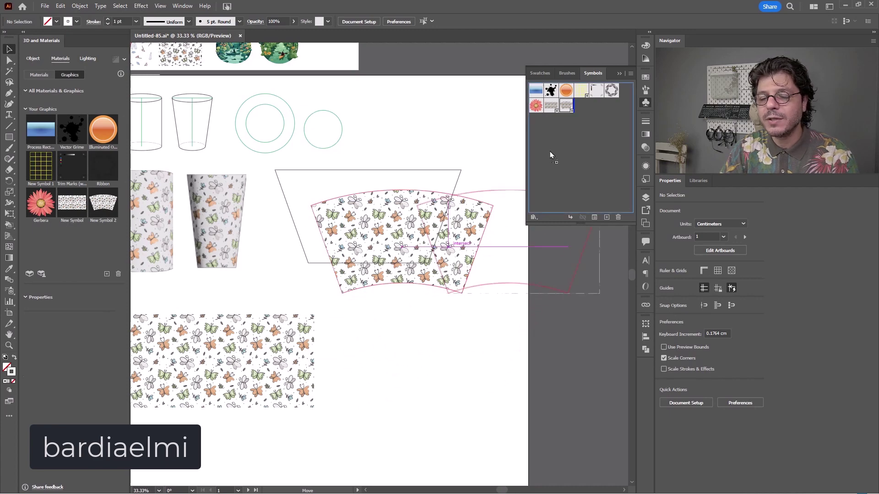
{"action": "left_click", "coordinate": [436, 329]}
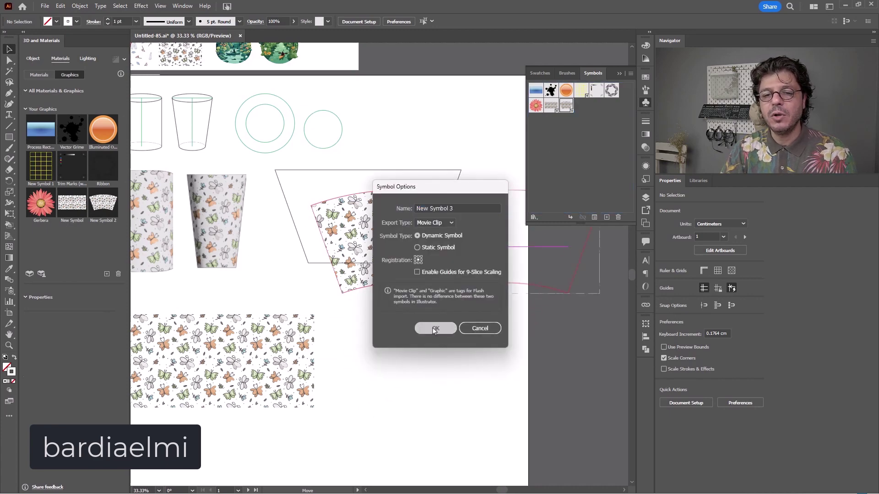
{"action": "left_click", "coordinate": [297, 289]}
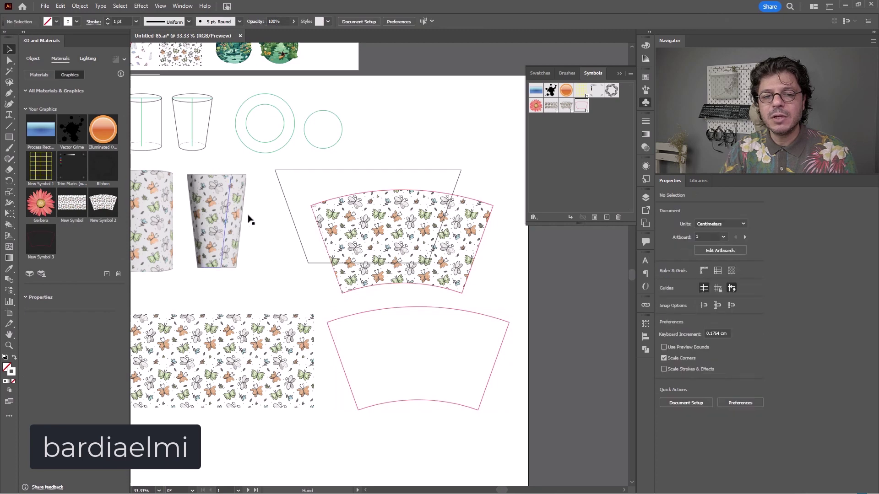
Apply the arc outline graphic, New Symbol 3, to the tapered cup and align it with the rim and base
{"action": "left_click_drag", "start_coordinate": [194, 221], "coordinate": [390, 214]}
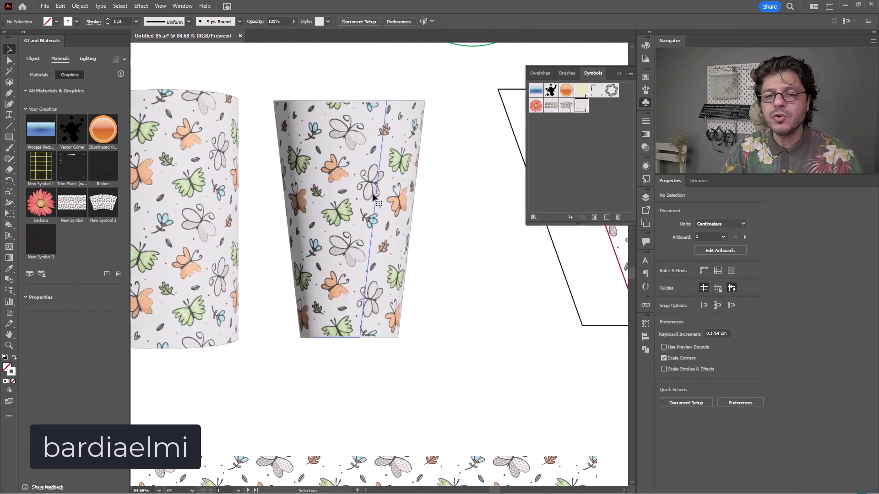
{"action": "left_click", "coordinate": [372, 214]}
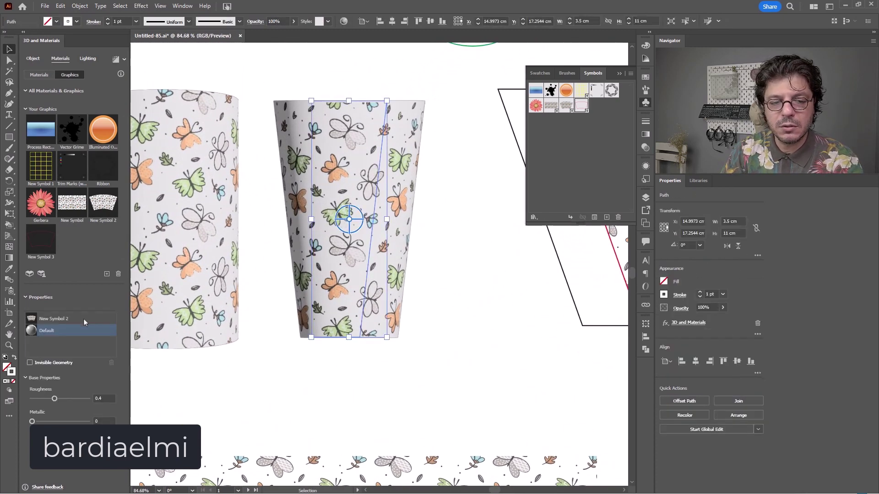
{"action": "left_click", "coordinate": [348, 165]}
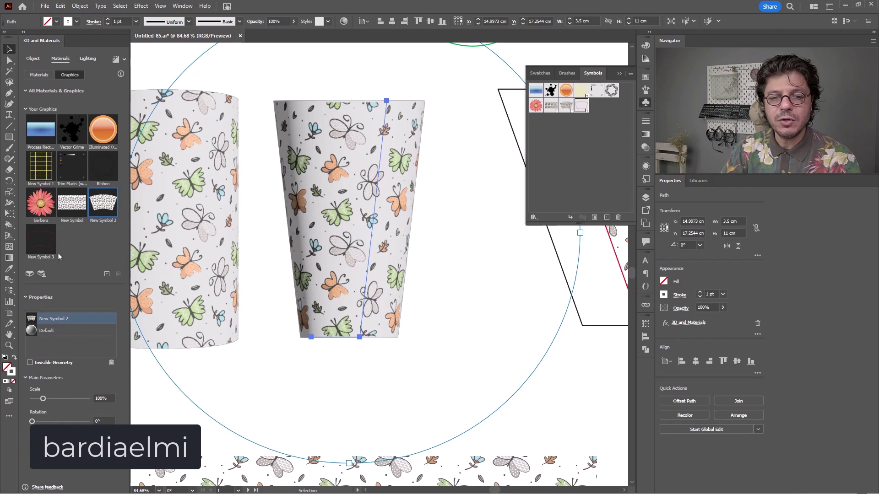
{"action": "left_click", "coordinate": [44, 238]}
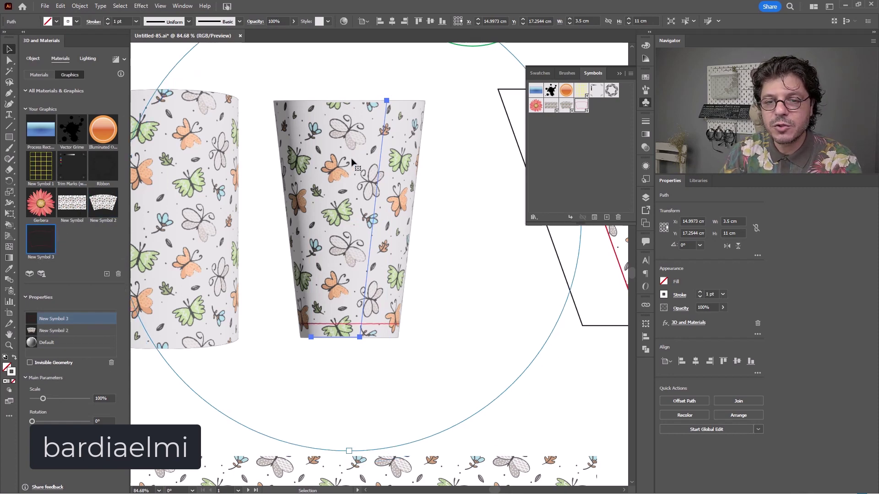
{"action": "left_click_drag", "start_coordinate": [352, 159], "coordinate": [348, 171]}
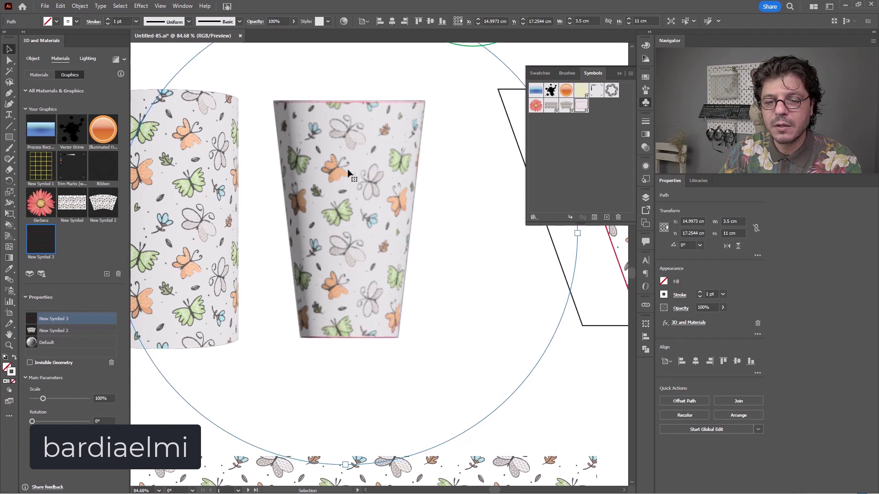
{"action": "left_click", "coordinate": [514, 388]}
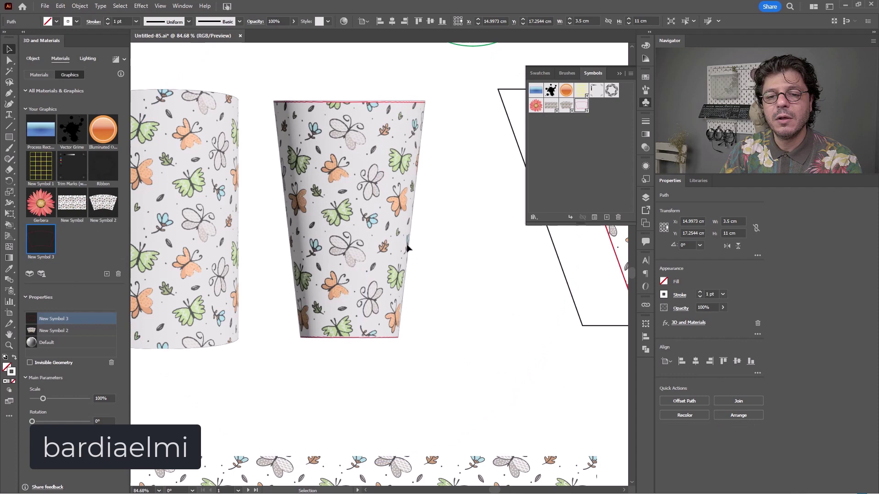
Rotate the tapered cup around Y to its back seam and set the New Symbol 3 graphic's scale to 98%
{"action": "left_click", "coordinate": [373, 306]}
{"action": "left_click_drag", "start_coordinate": [350, 227], "coordinate": [265, 226]}
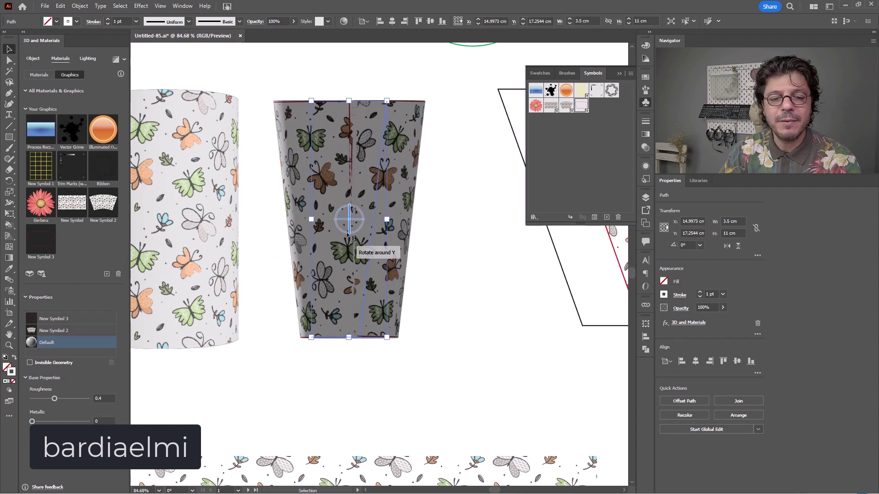
{"action": "left_click", "coordinate": [76, 320]}
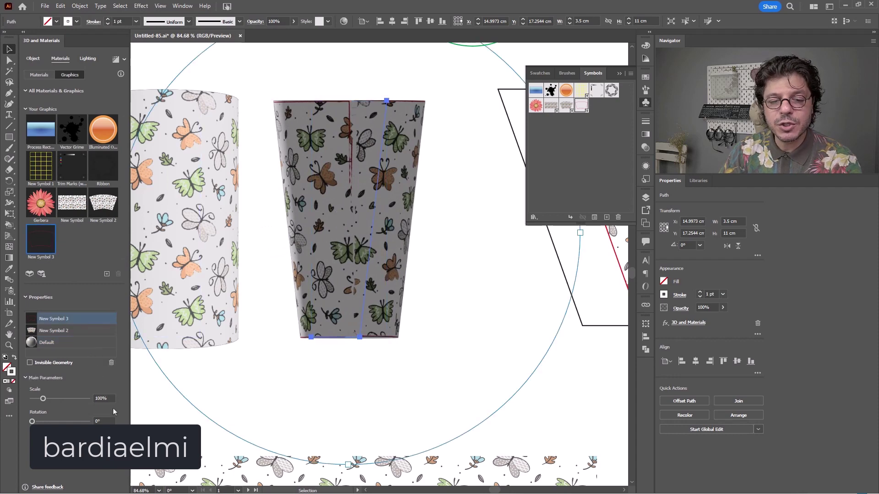
{"action": "left_click", "coordinate": [110, 400]}
{"action": "type", "text": "5"}
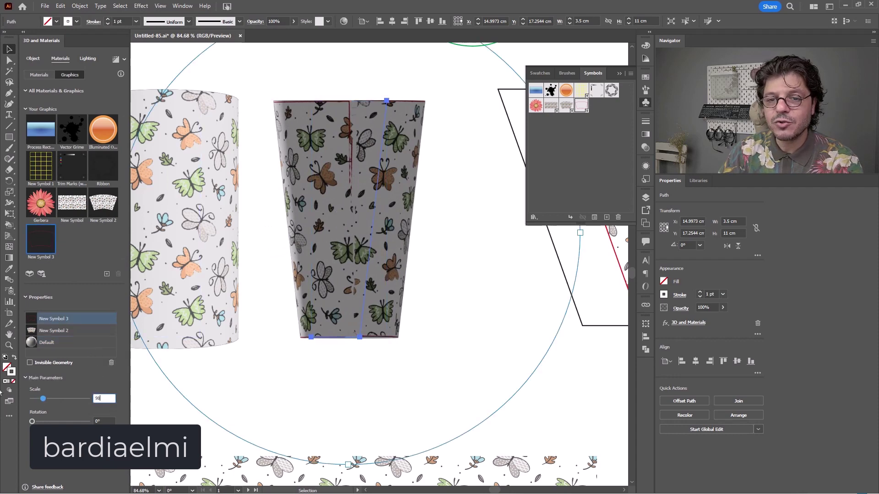
{"action": "key", "text": "Return"}
{"action": "left_click_drag", "start_coordinate": [360, 203], "coordinate": [400, 202]}
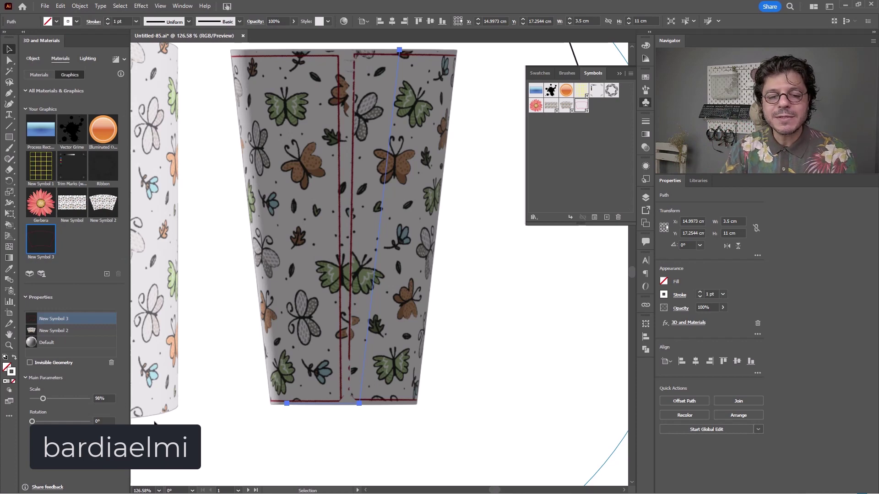
Set the scale of the New Symbol 3 outline graphic to 99%
{"action": "left_click_drag", "start_coordinate": [109, 397], "coordinate": [17, 417]}
{"action": "type", "text": "99"}
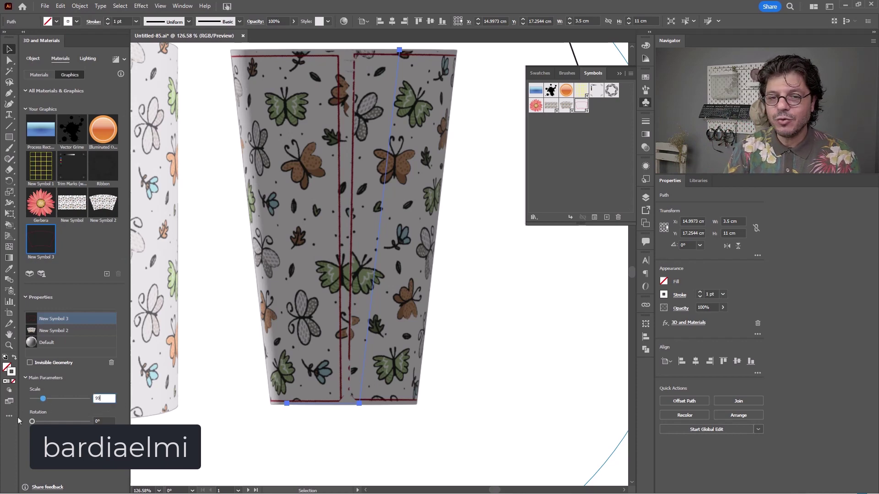
{"action": "key", "text": "Return"}
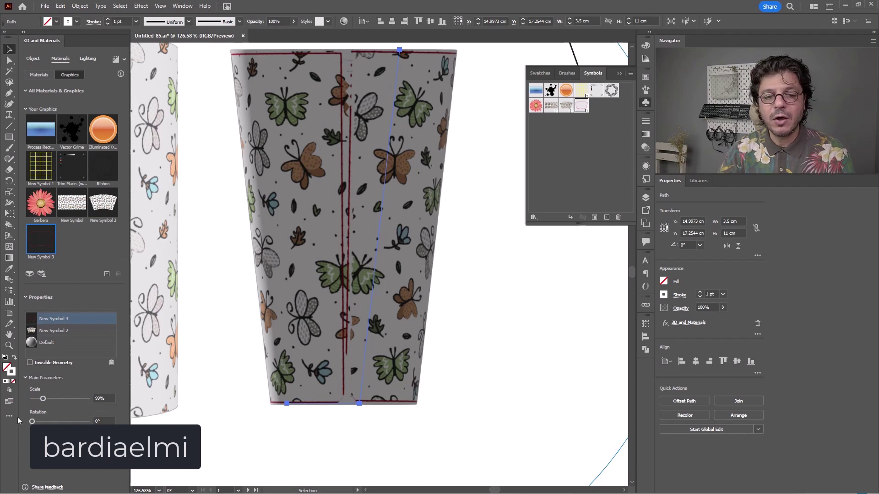
Remove the New Symbol 3 graphic from the tapered cup and set the cup's rotation preset to Front
{"action": "left_click", "coordinate": [111, 362]}
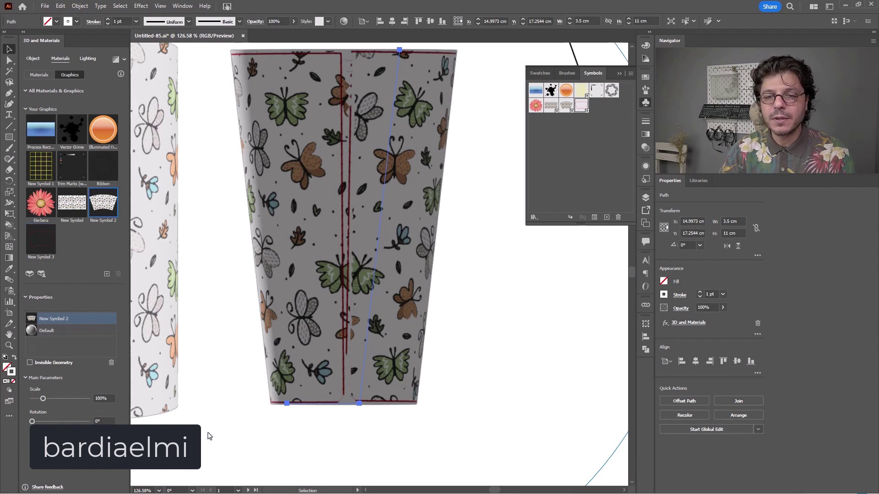
{"action": "left_click", "coordinate": [33, 58]}
{"action": "left_click", "coordinate": [51, 320]}
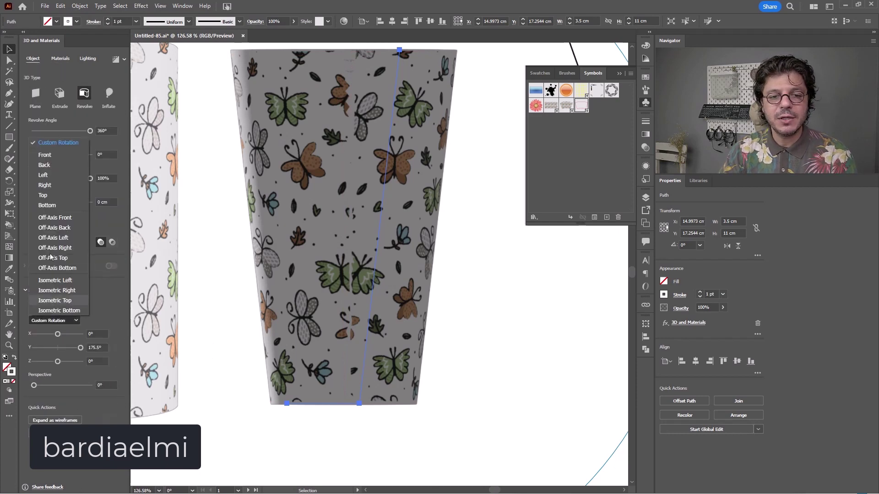
{"action": "left_click", "coordinate": [56, 155]}
{"action": "left_click", "coordinate": [326, 271], "text": "ctrl+alt"}
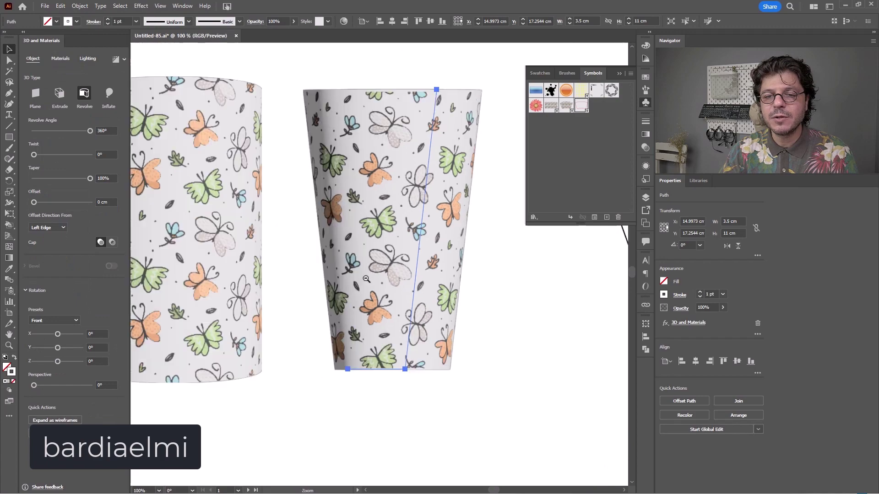
{"action": "left_click", "coordinate": [366, 279], "text": "ctrl+alt"}
{"action": "left_click", "coordinate": [366, 279], "text": "ctrl+alt"}
{"action": "left_click", "coordinate": [366, 278], "text": "ctrl+alt"}
{"action": "left_click", "coordinate": [225, 303]}
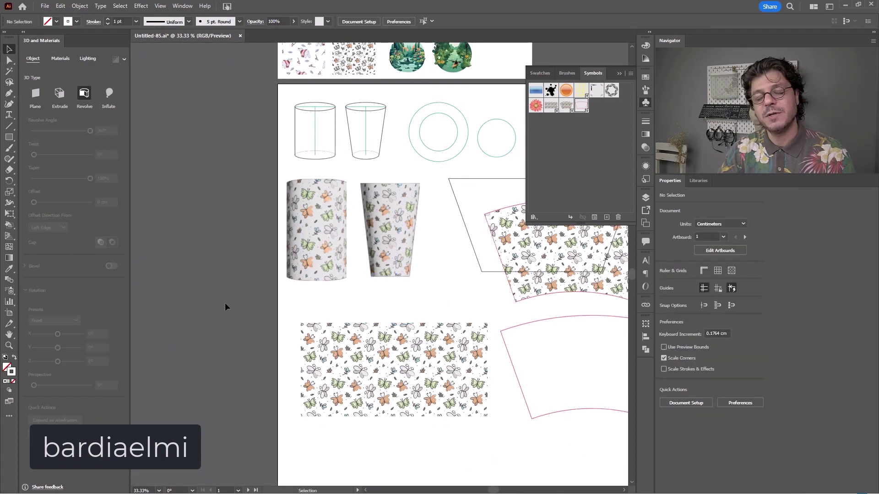
Tilt the tapered cup to an X rotation of about 161° to show its opening and set the perspective to 17°
{"action": "scroll", "coordinate": [399, 283], "scroll_direction": "up", "scroll_amount": 3}
{"action": "left_click", "coordinate": [371, 310]}
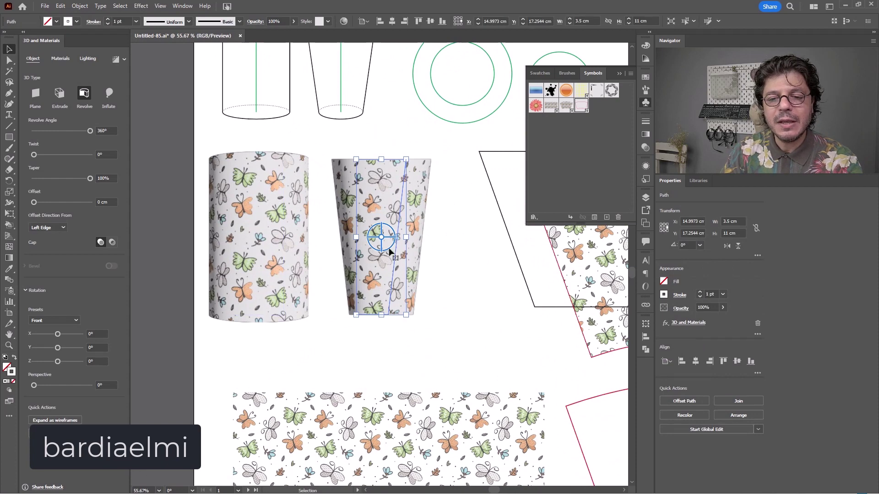
{"action": "left_click_drag", "start_coordinate": [390, 242], "coordinate": [390, 261]}
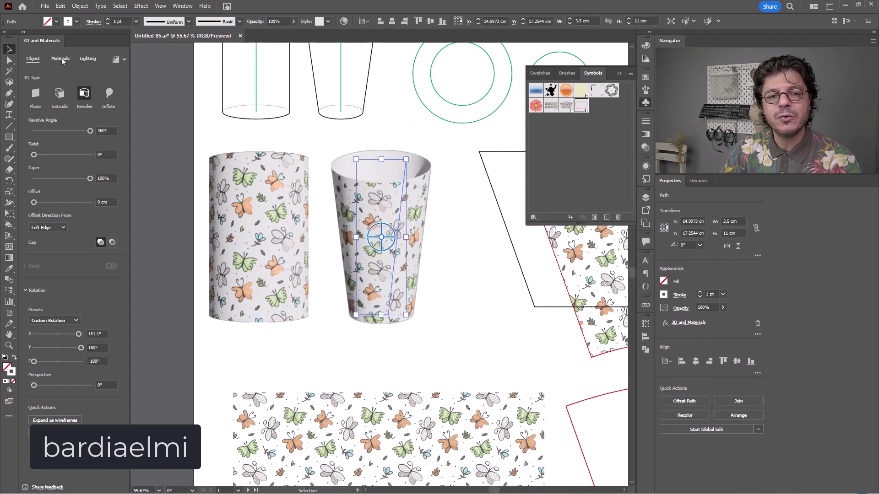
{"action": "left_click_drag", "start_coordinate": [34, 389], "coordinate": [40, 386]}
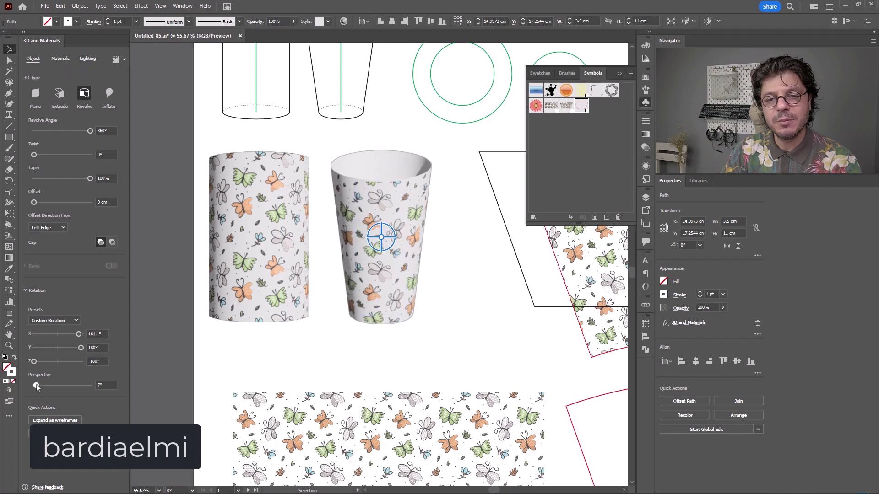
Move the trapezoid outline and the arc-warped butterfly wrap down the artboard to clear space beside the 3D models
{"action": "left_click", "coordinate": [428, 290], "text": "ctrl+alt"}
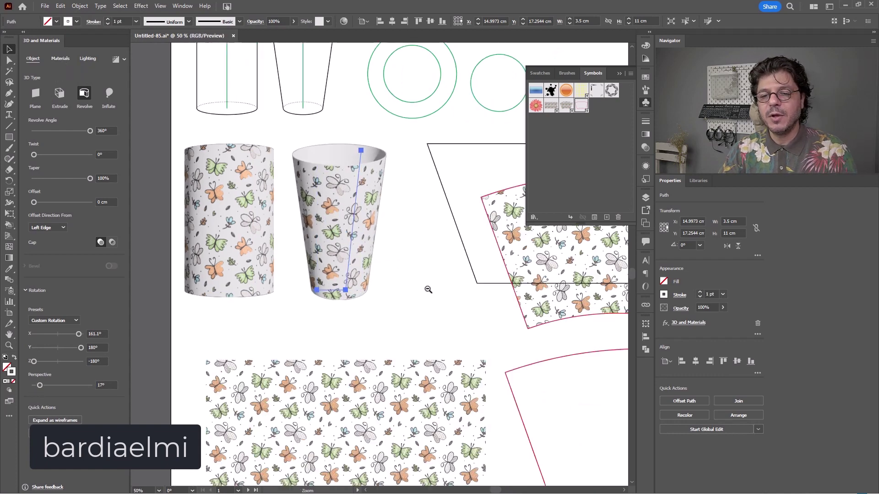
{"action": "left_click", "coordinate": [427, 291], "text": "ctrl+alt"}
{"action": "left_click", "coordinate": [427, 290], "text": "ctrl+alt"}
{"action": "left_click", "coordinate": [428, 291], "text": "ctrl+alt"}
{"action": "left_click_drag", "start_coordinate": [442, 184], "coordinate": [366, 312]}
{"action": "left_click_drag", "start_coordinate": [392, 226], "coordinate": [389, 308]}
{"action": "left_click", "coordinate": [386, 202]}
Move the tapered 3D cup into the cleared space above the arc wrap and keep it selected
{"action": "left_click_drag", "start_coordinate": [294, 217], "coordinate": [384, 215]}
{"action": "scroll", "coordinate": [384, 201], "scroll_direction": "up", "scroll_amount": 5}
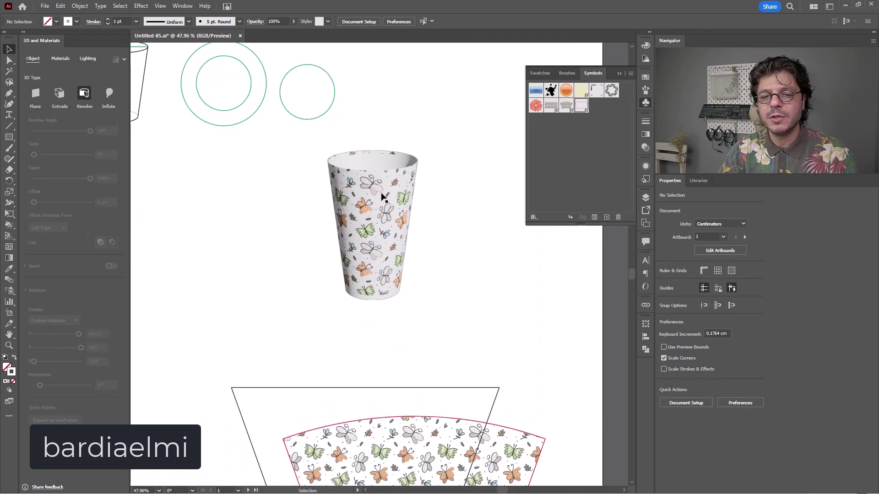
{"action": "left_click", "coordinate": [402, 229]}
{"action": "scroll", "coordinate": [415, 210], "scroll_direction": "up", "scroll_amount": 1}
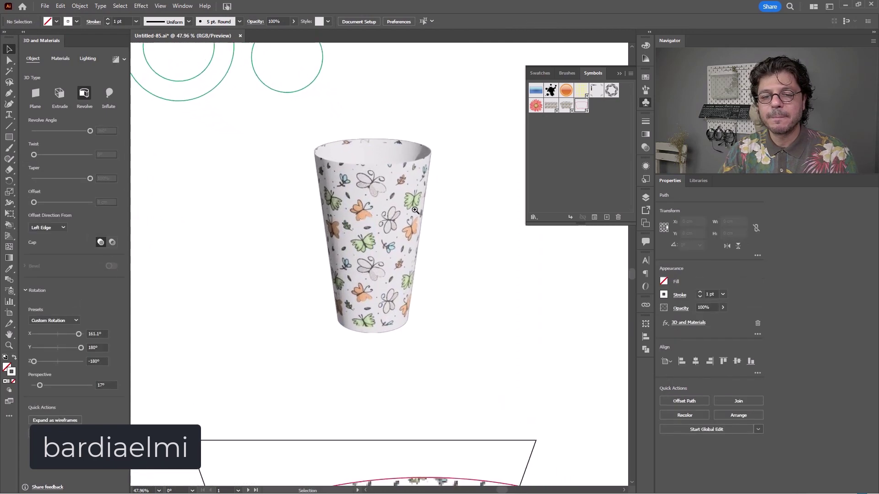
Select the tapered cup and shift its New Symbol 2 wrap graphic slightly down the cup
{"action": "scroll", "coordinate": [414, 210], "scroll_direction": "up", "scroll_amount": 2}
{"action": "left_click", "coordinate": [393, 225]}
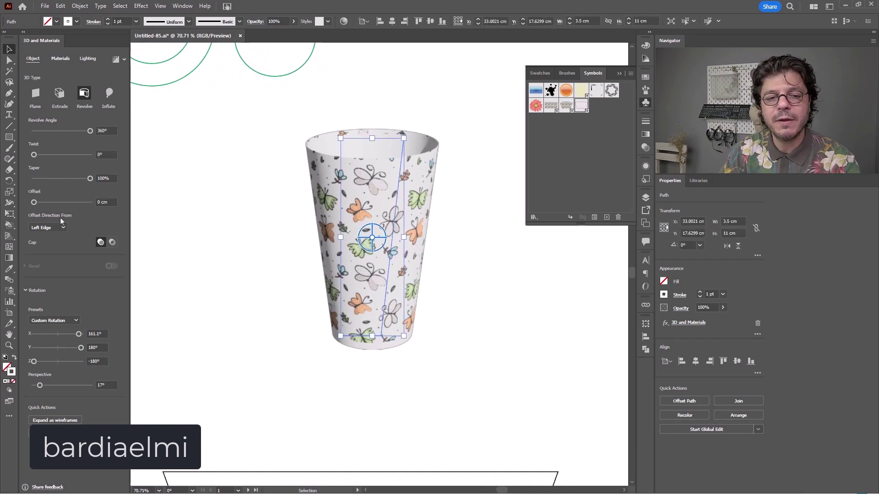
{"action": "left_click", "coordinate": [61, 319]}
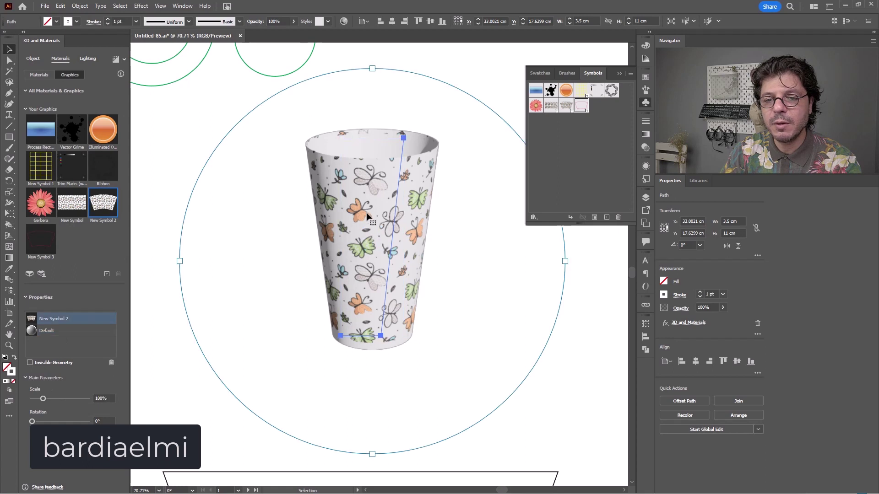
{"action": "left_click_drag", "start_coordinate": [367, 214], "coordinate": [367, 220]}
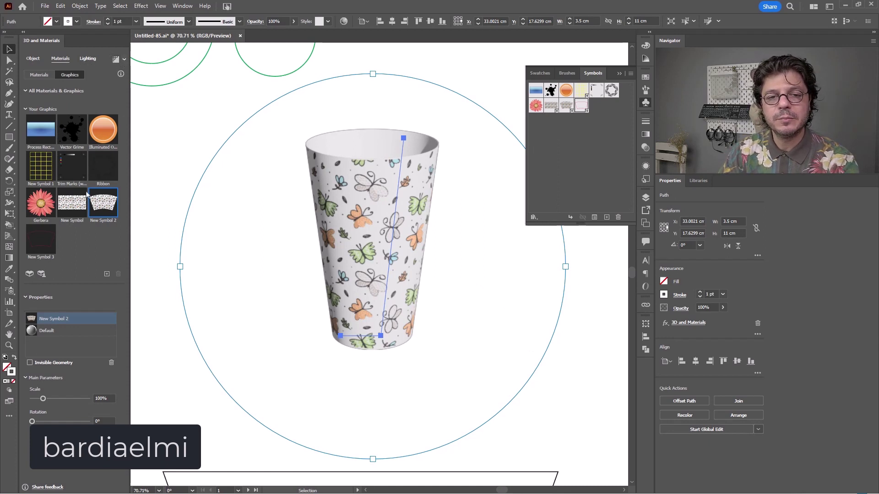
Turn on shadows for the tapered cup and set Light 1 to rotation 119°, height 60° and softness 82%
{"action": "left_click", "coordinate": [87, 59]}
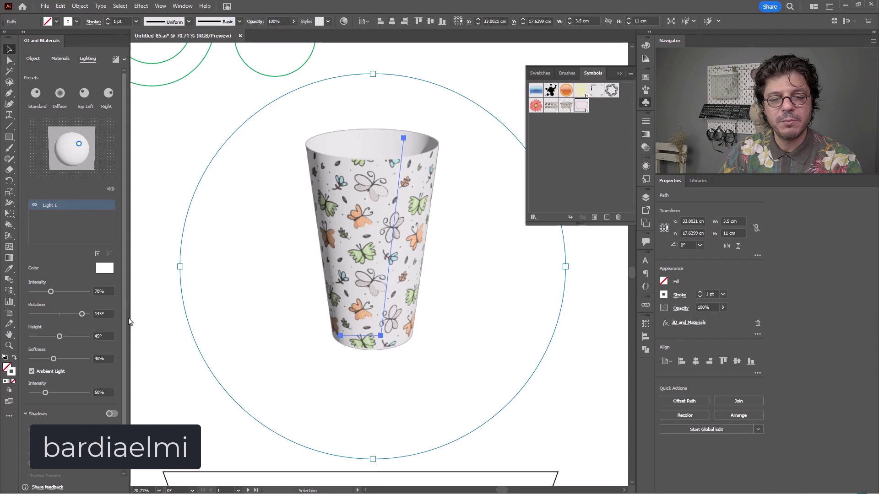
{"action": "scroll", "coordinate": [112, 281], "scroll_direction": "down", "scroll_amount": 1}
{"action": "left_click", "coordinate": [111, 398]}
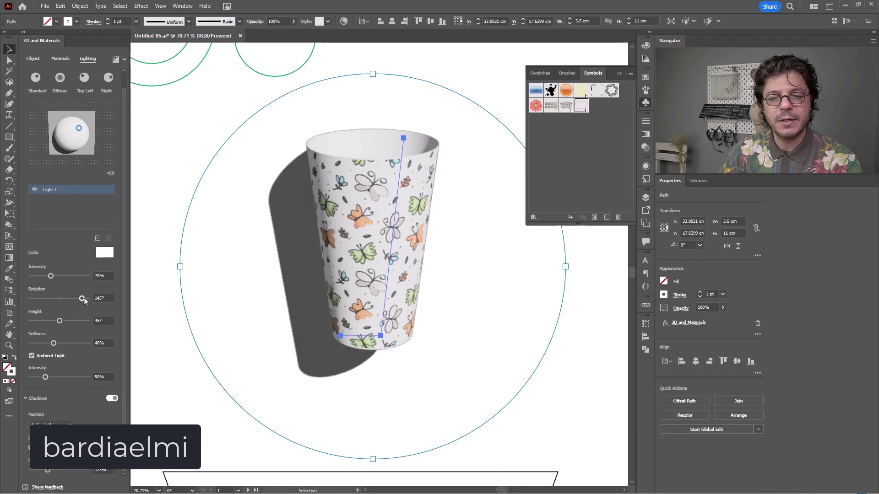
{"action": "left_click_drag", "start_coordinate": [85, 301], "coordinate": [77, 345]}
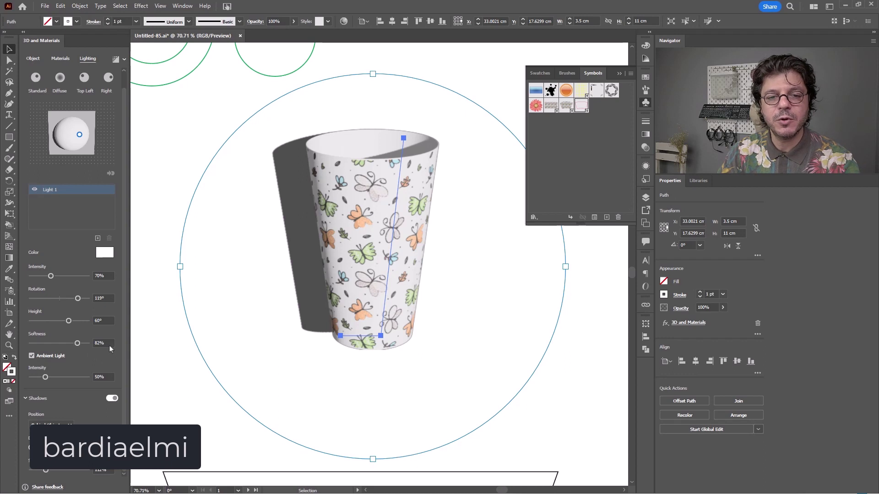
Add Light 2 and hide Light 1, then set Light 2 to intensity 46%, rotation -133°, height 65° and softness 73%
{"action": "left_click", "coordinate": [98, 238]}
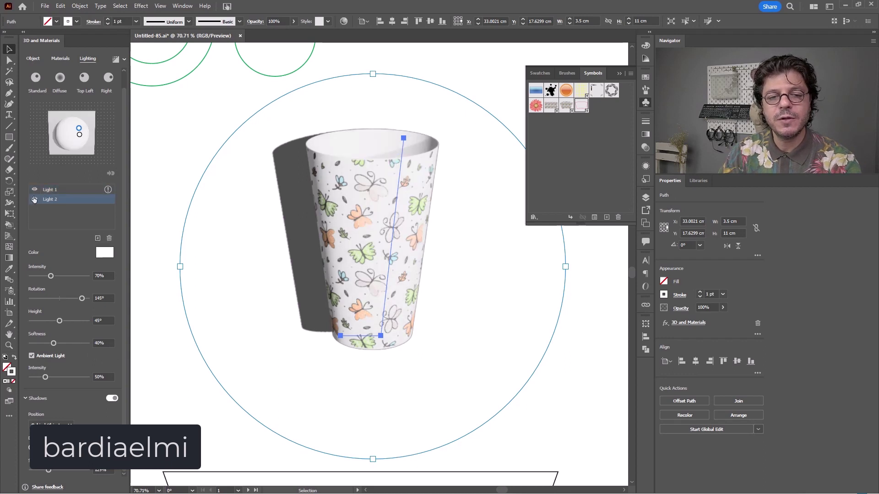
{"action": "left_click", "coordinate": [34, 190]}
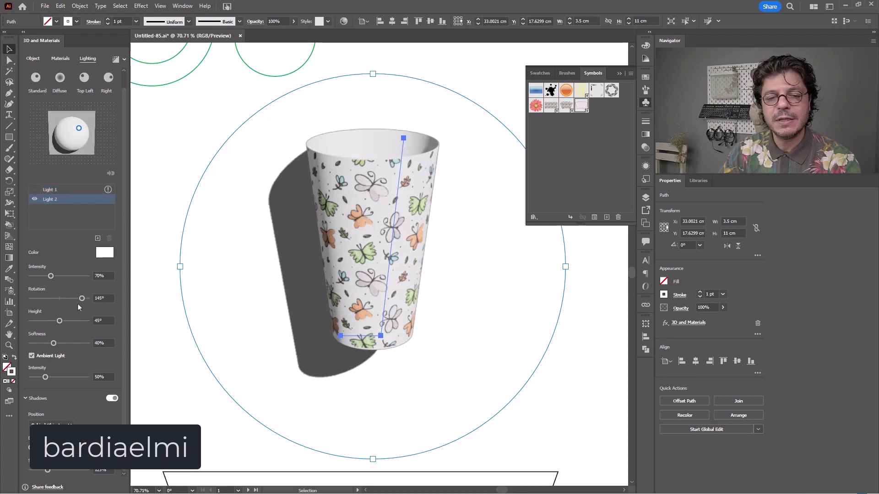
{"action": "mouse_move", "coordinate": [80, 298]}
{"action": "left_mouse_down"}
{"action": "mouse_move", "coordinate": [38, 298]}
{"action": "mouse_move", "coordinate": [73, 321]}
{"action": "mouse_move", "coordinate": [68, 344]}
{"action": "left_mouse_up"}
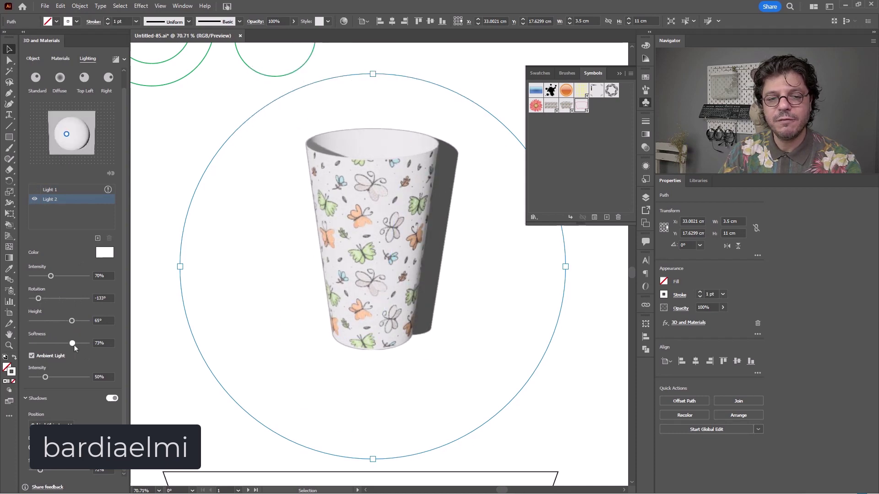
{"action": "left_click_drag", "start_coordinate": [51, 276], "coordinate": [45, 277]}
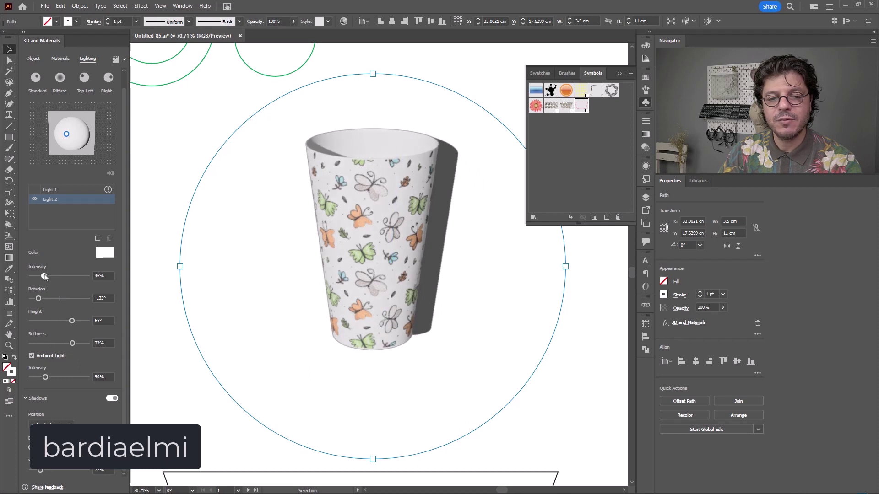
Show Light 1 again with its intensity set to 41%, and raise the shadow bounds to about 367%
{"action": "left_click", "coordinate": [34, 189]}
{"action": "left_click", "coordinate": [63, 189]}
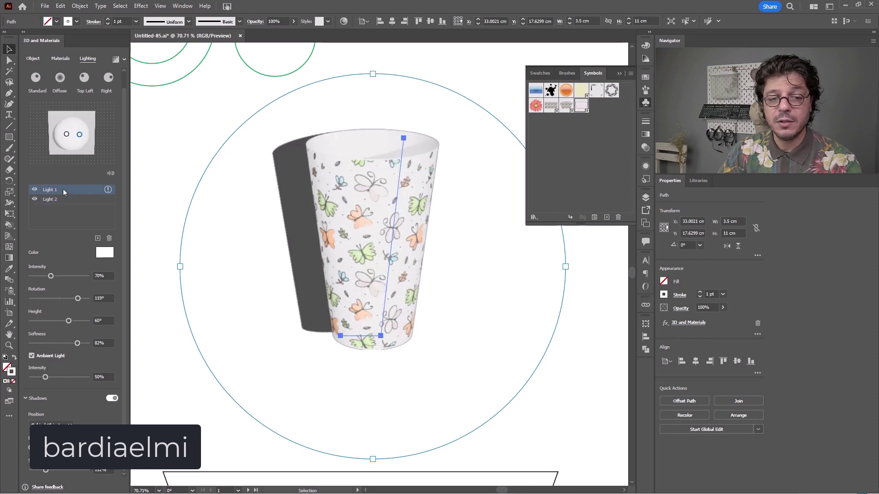
{"action": "left_click_drag", "start_coordinate": [50, 276], "coordinate": [42, 277]}
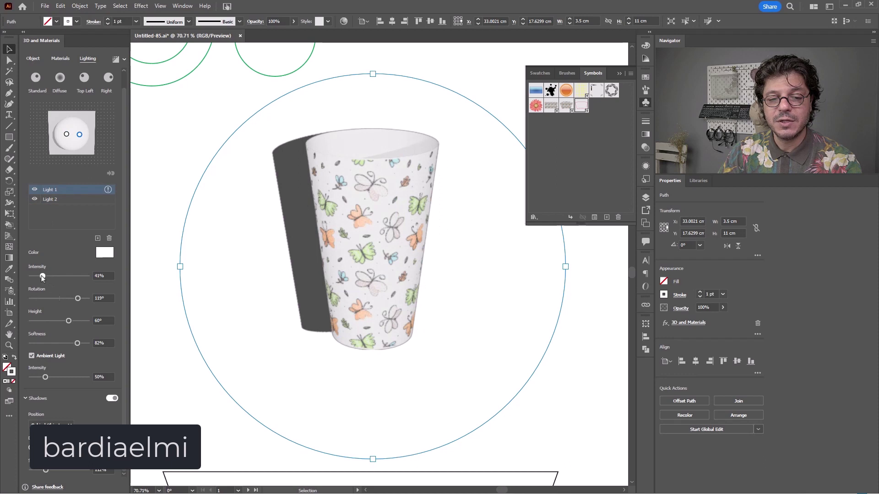
{"action": "left_click_drag", "start_coordinate": [45, 470], "coordinate": [85, 474]}
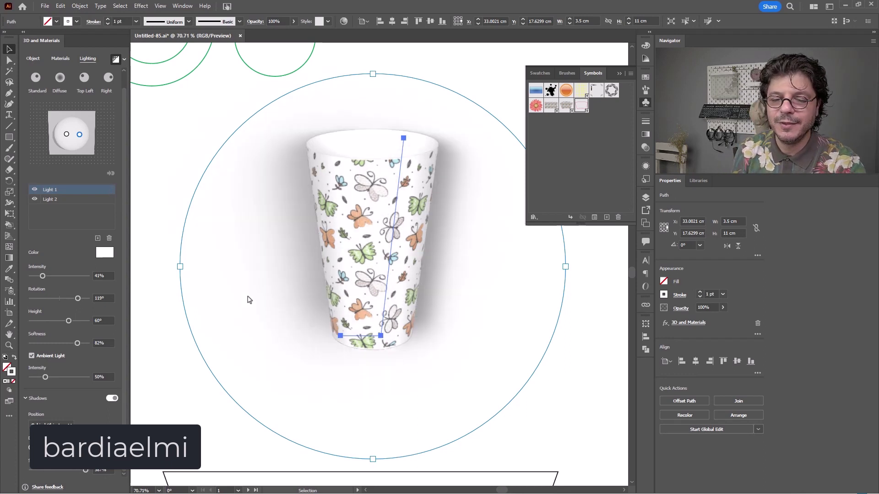
Switch off the ray-traced rendering and set Light 2's softness to 65%
{"action": "left_click", "coordinate": [115, 59]}
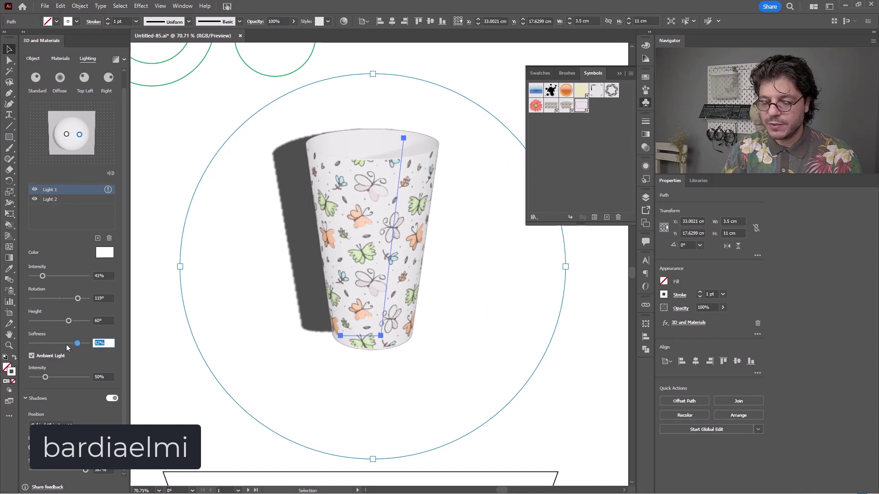
{"action": "left_click", "coordinate": [73, 200]}
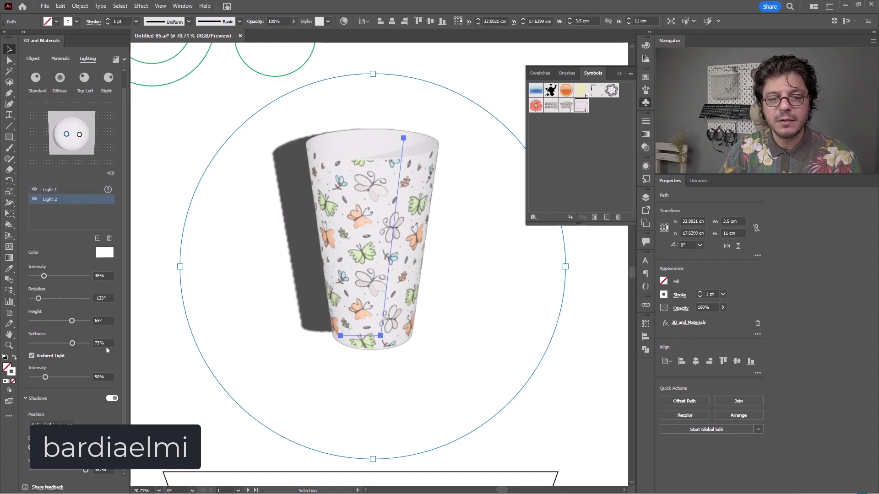
{"action": "left_click", "coordinate": [106, 346]}
{"action": "type", "text": "65"}
{"action": "key", "text": "Return"}
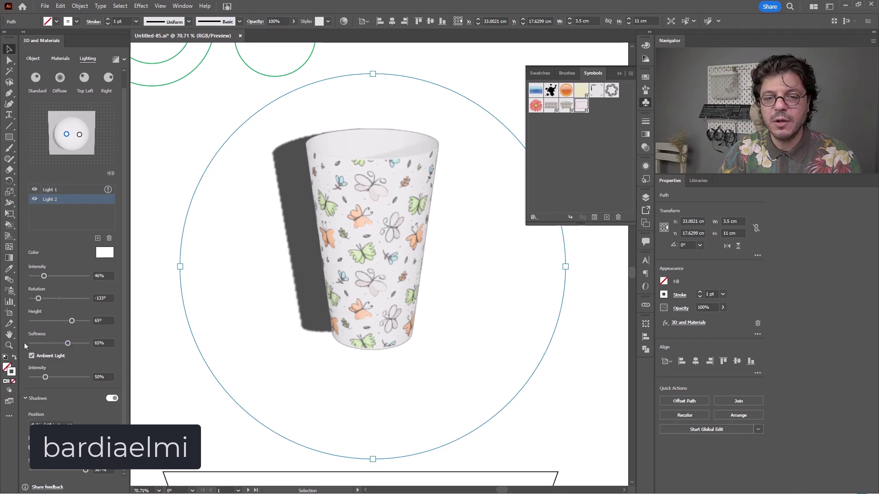
Deselect the lit cup and save the document
{"action": "left_click", "coordinate": [400, 251], "text": "ctrl+alt"}
{"action": "left_click", "coordinate": [381, 270], "text": "ctrl+alt"}
{"action": "left_click", "coordinate": [381, 270], "text": "ctrl+alt"}
{"action": "left_click", "coordinate": [381, 270], "text": "ctrl+alt"}
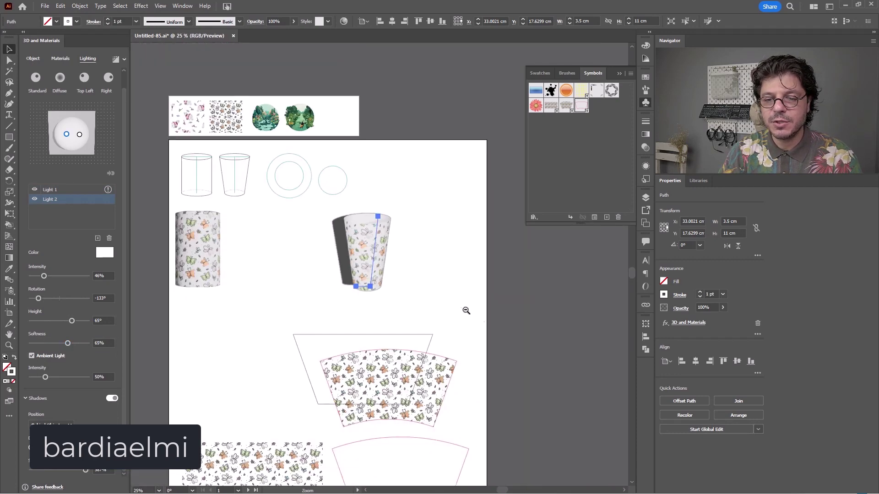
{"action": "left_click", "coordinate": [527, 333]}
{"action": "key", "text": "ctrl+s"}
Show the cup's profile path in outline view and add an anchor point just below its upper end
{"action": "left_click_drag", "start_coordinate": [384, 227], "coordinate": [498, 284]}
{"action": "left_click", "coordinate": [383, 284]}
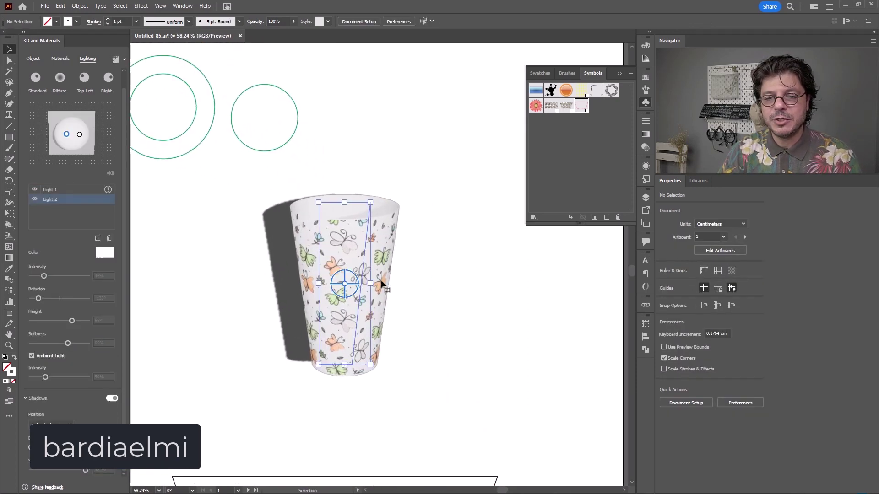
{"action": "left_click_drag", "start_coordinate": [364, 223], "coordinate": [417, 228]}
{"action": "key", "text": "ctrl+y"}
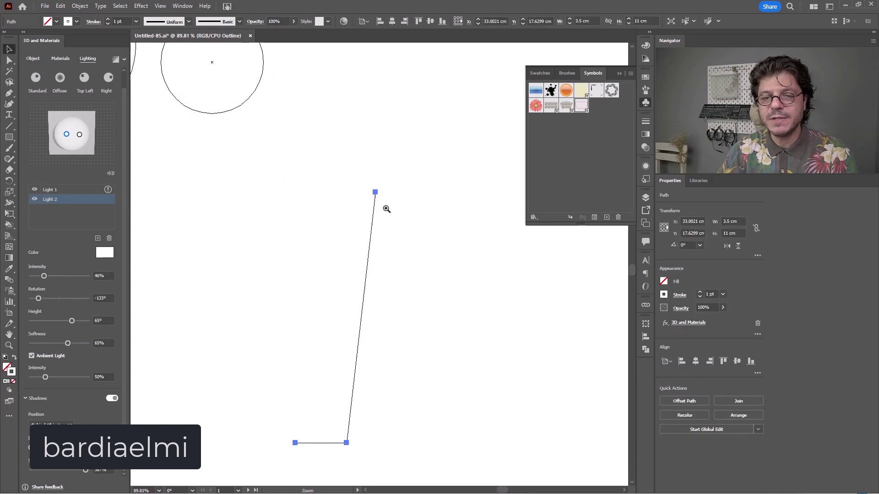
{"action": "left_click_drag", "start_coordinate": [373, 191], "coordinate": [468, 231]}
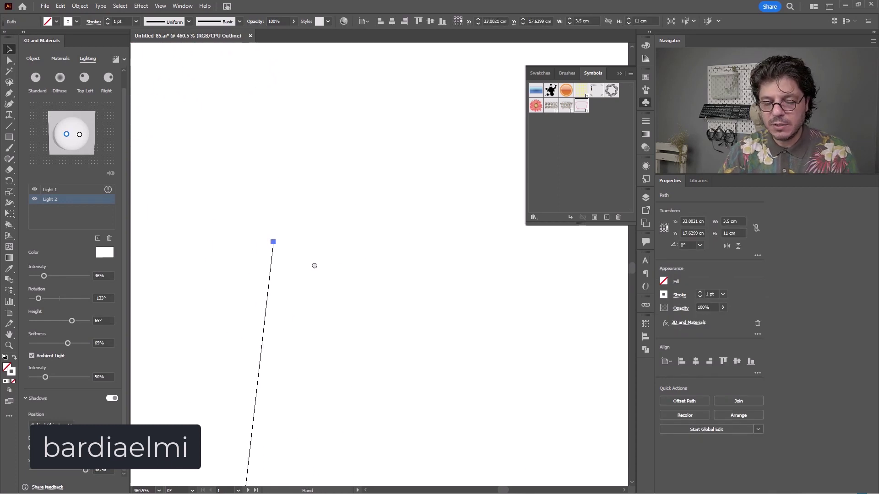
{"action": "key", "text": "p"}
{"action": "left_click_drag", "start_coordinate": [224, 239], "coordinate": [293, 249]}
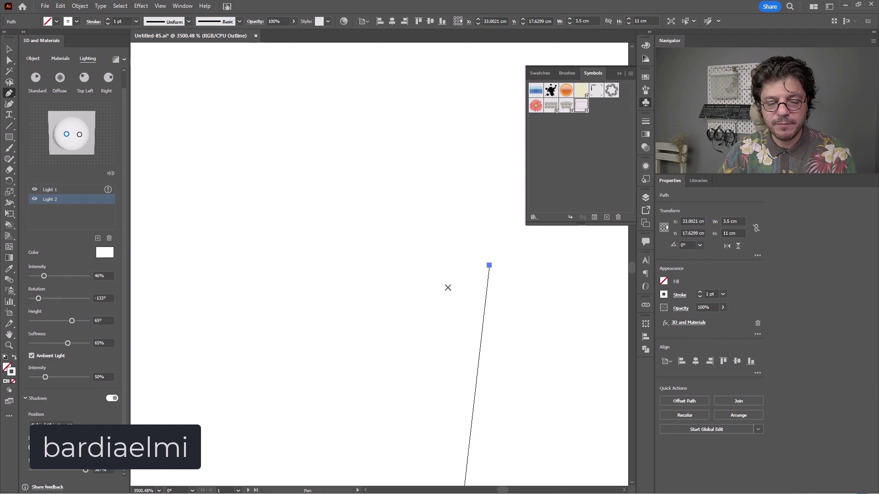
{"action": "left_click_drag", "start_coordinate": [401, 254], "coordinate": [310, 230]}
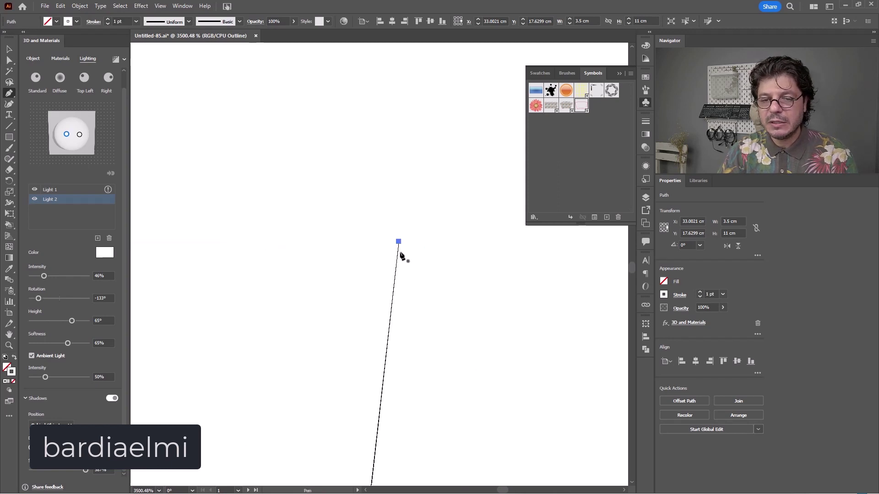
{"action": "left_click", "coordinate": [399, 290]}
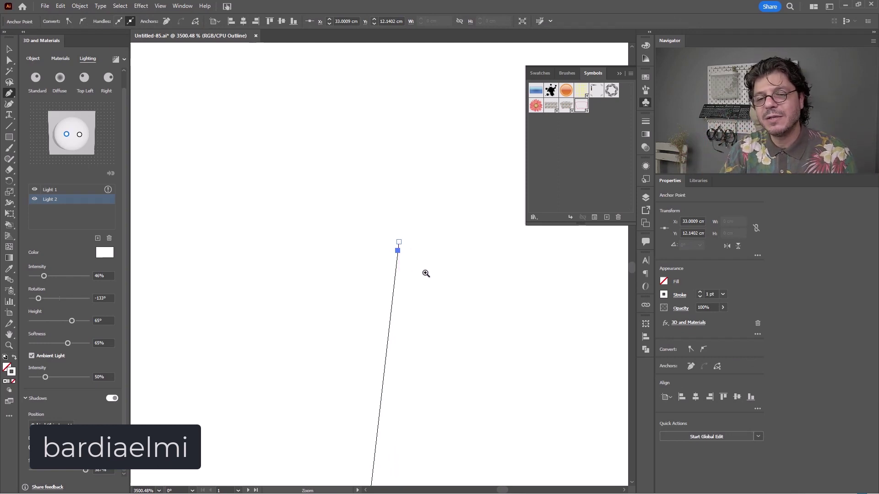
Move the profile's upper end point horizontally outward by about 0.02 cm to start a flared rim
{"action": "left_click_drag", "start_coordinate": [328, 176], "coordinate": [523, 416]}
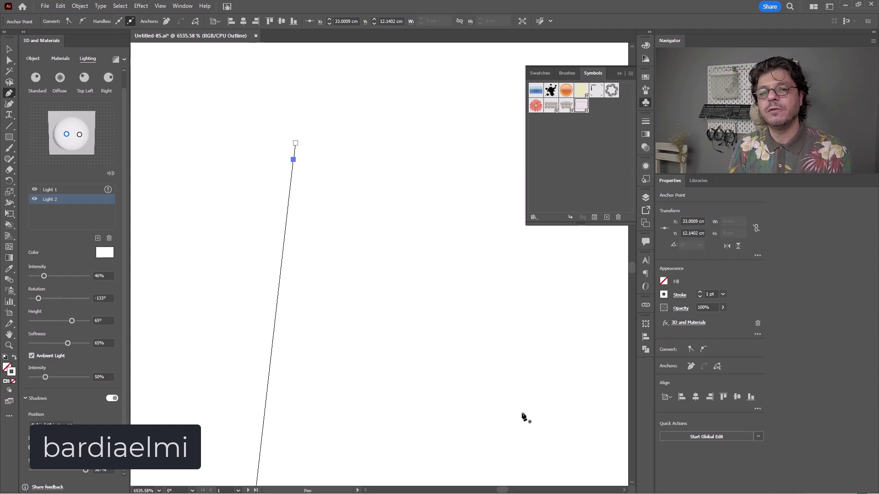
{"action": "key", "text": "a"}
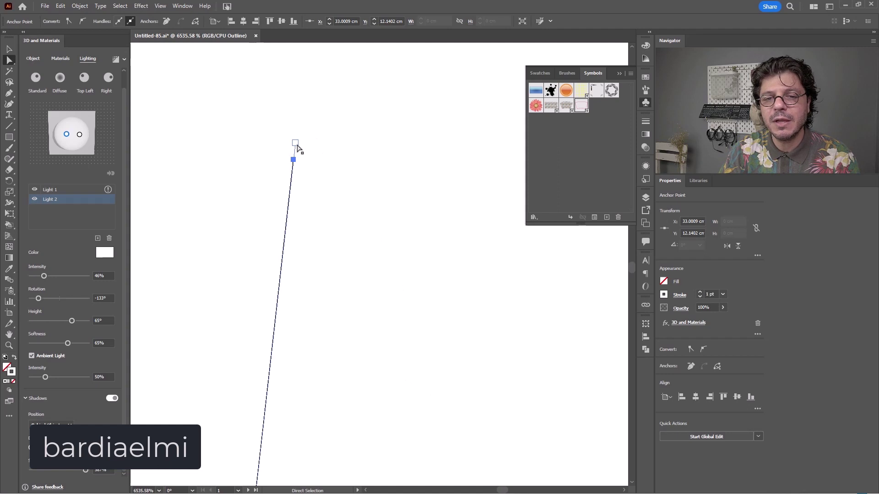
{"action": "left_click_drag", "start_coordinate": [297, 145], "coordinate": [325, 144]}
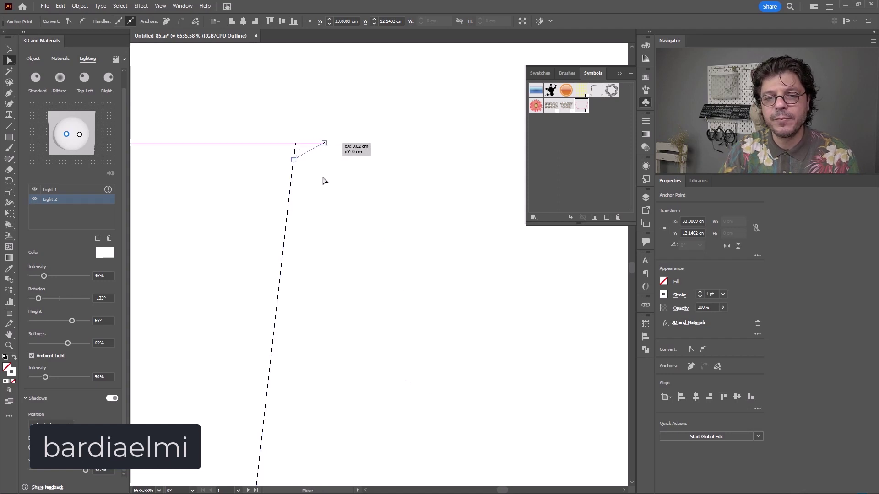
Extend the profile from its flared end point with a Pen curve that bulges outward and curls back under as a lip
{"action": "left_click_drag", "start_coordinate": [270, 119], "coordinate": [391, 266]}
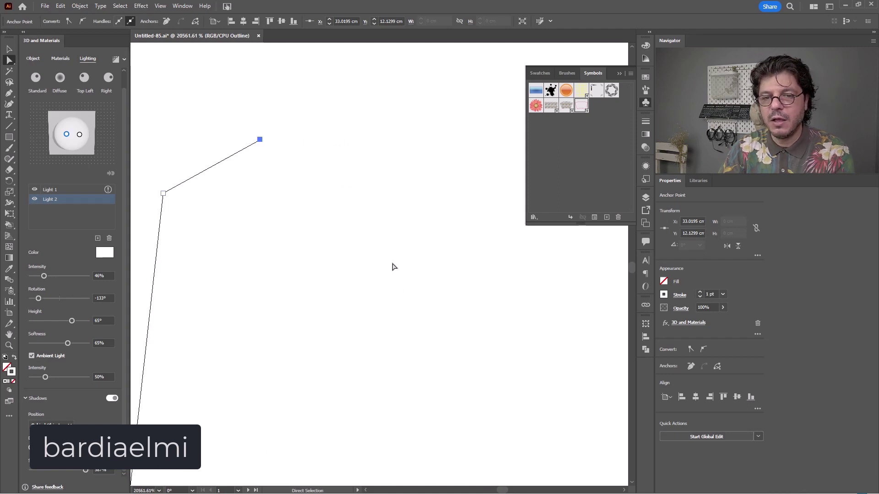
{"action": "key", "text": "p"}
{"action": "left_click_drag", "start_coordinate": [261, 128], "coordinate": [374, 177]}
{"action": "key", "text": "ctrl+z"}
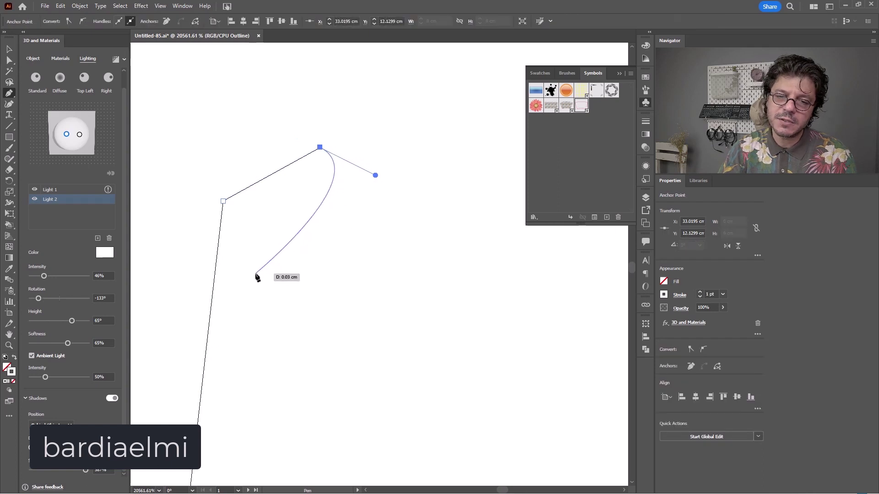
{"action": "left_click_drag", "start_coordinate": [244, 268], "coordinate": [158, 227]}
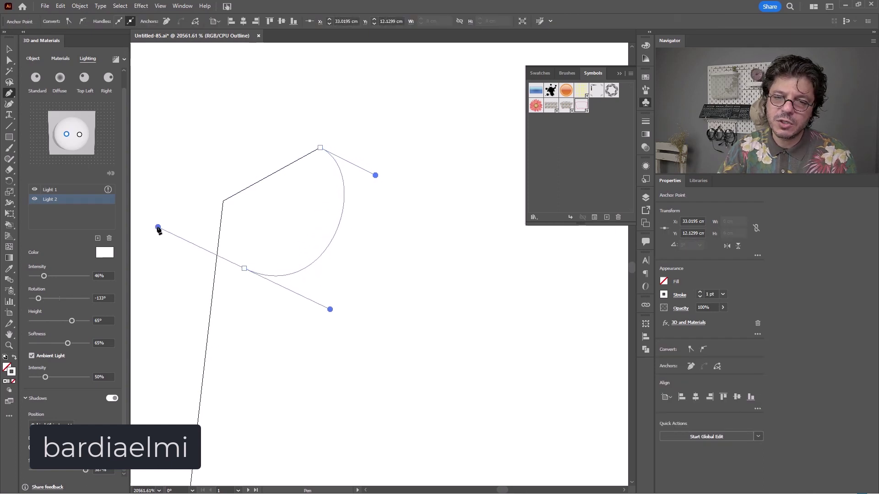
Examine the rim lip's anchor points and curve, comparing outline and preview views
{"action": "left_click", "coordinate": [320, 149], "text": "ctrl"}
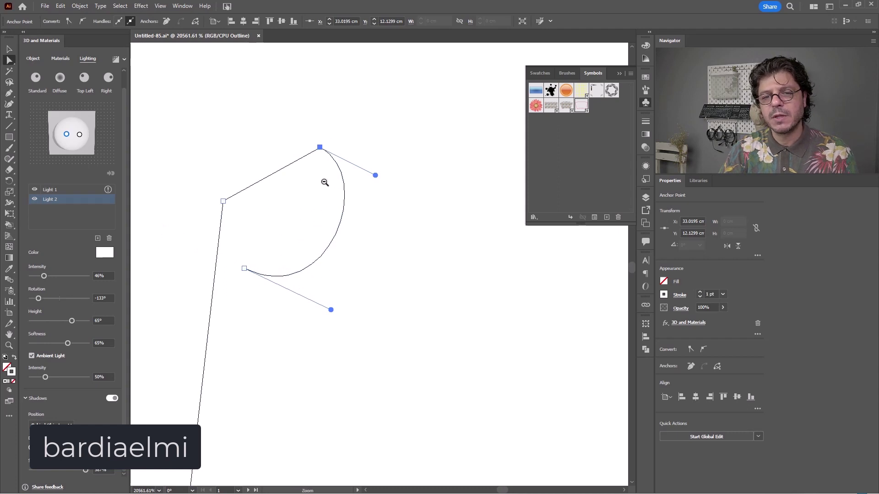
{"action": "left_click", "coordinate": [318, 223], "text": "ctrl+alt"}
{"action": "left_click", "coordinate": [429, 254], "text": "ctrl+alt"}
{"action": "left_click", "coordinate": [432, 254], "text": "ctrl+alt"}
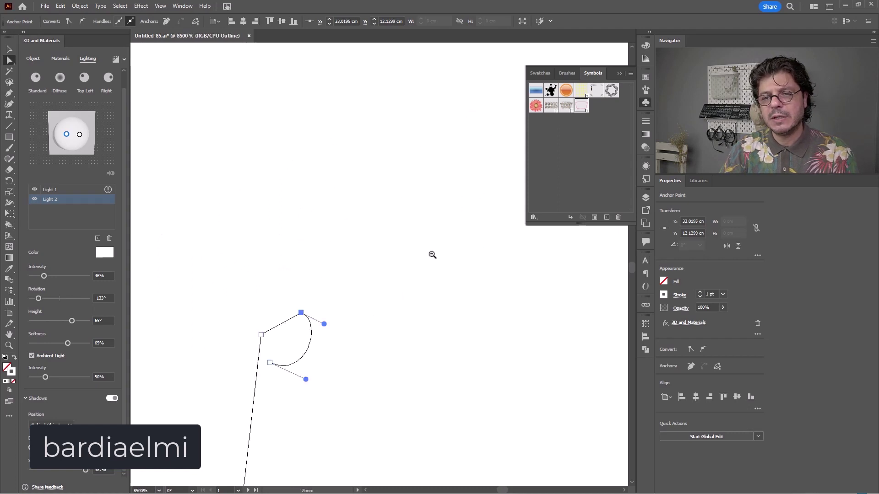
{"action": "left_click", "coordinate": [261, 337], "text": "ctrl"}
{"action": "key", "text": "ctrl+y"}
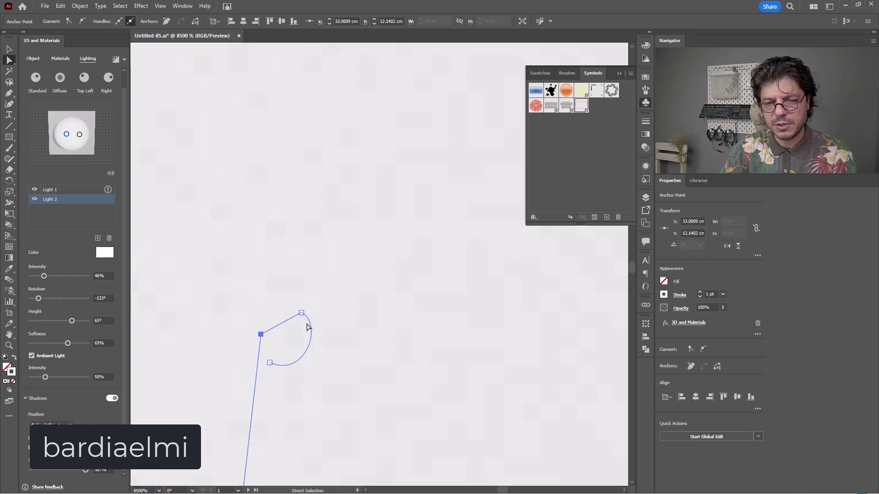
{"action": "left_click", "coordinate": [301, 313]}
{"action": "left_click", "coordinate": [305, 345], "text": "ctrl+alt"}
{"action": "left_click", "coordinate": [310, 351], "text": "ctrl+alt"}
{"action": "left_click", "coordinate": [328, 355], "text": "ctrl+alt"}
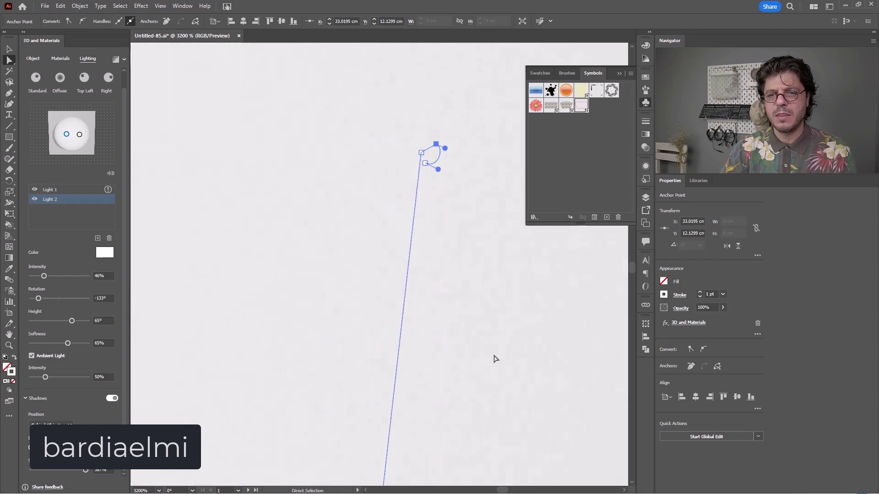
{"action": "scroll", "coordinate": [436, 317], "scroll_direction": "down", "scroll_amount": 1}
{"action": "left_click", "coordinate": [365, 158], "text": "ctrl"}
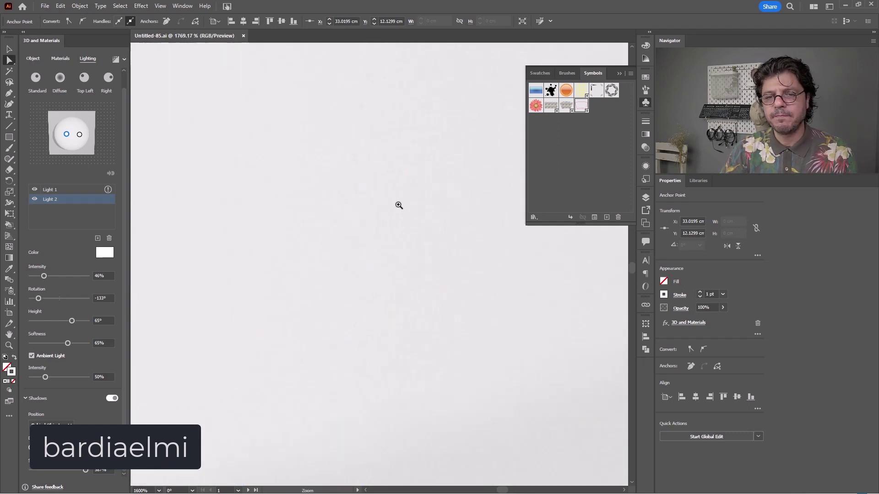
{"action": "left_click", "coordinate": [394, 215], "text": "ctrl+alt"}
{"action": "key", "text": "ctrl+y"}
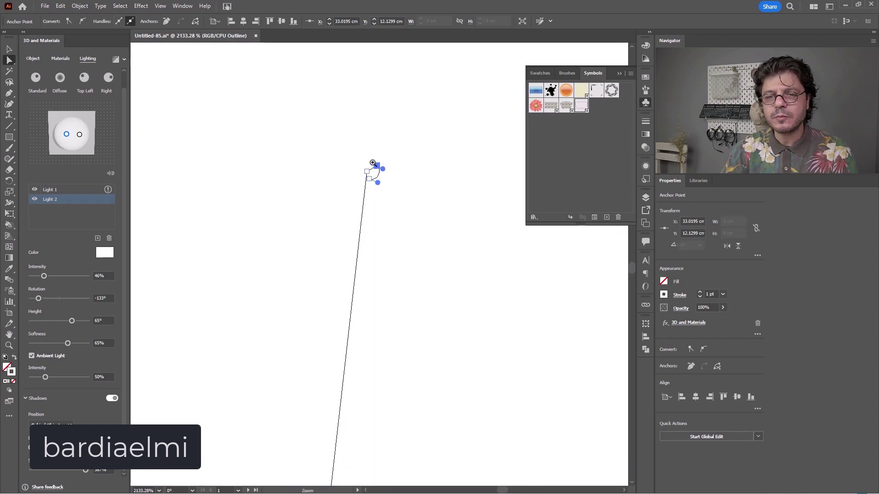
Turn the rim lip's topmost anchor into a smooth curve point and raise the lip's lower end point slightly
{"action": "left_click_drag", "start_coordinate": [356, 158], "coordinate": [415, 218]}
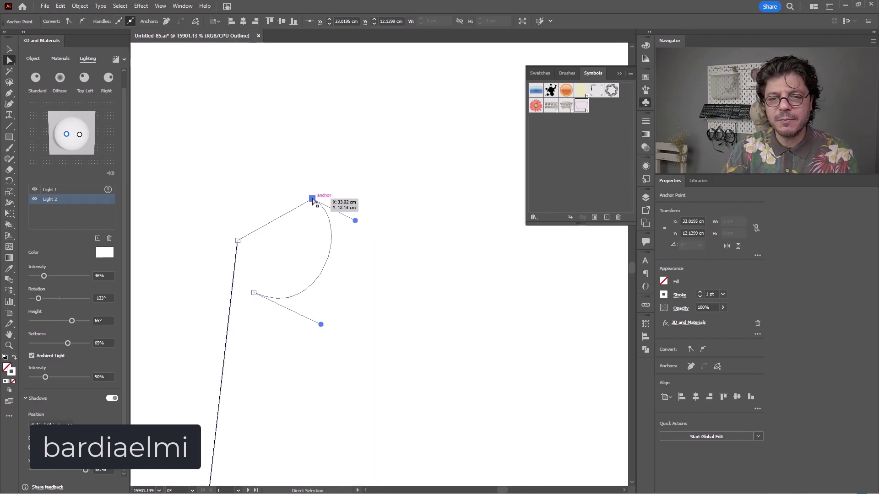
{"action": "key", "text": "ctrl+shift+a"}
{"action": "left_click_drag", "start_coordinate": [312, 200], "coordinate": [349, 203]}
{"action": "key", "text": "p"}
{"action": "key", "text": "a"}
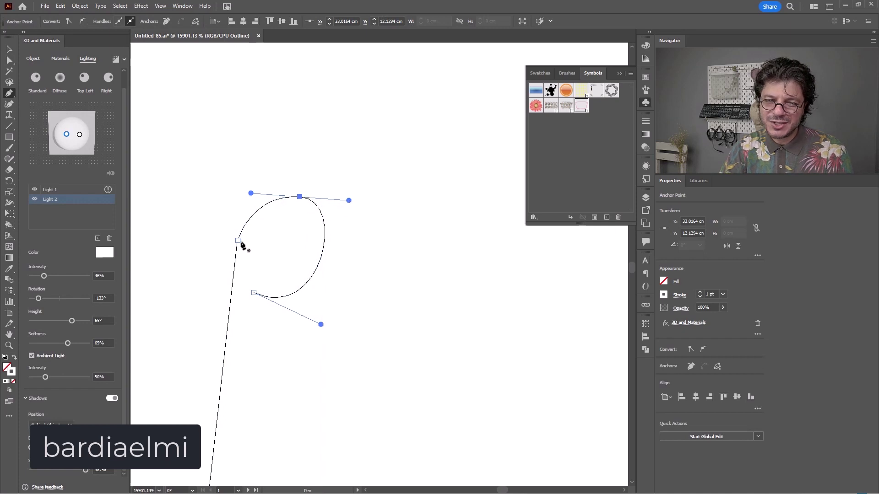
{"action": "left_click", "coordinate": [254, 294]}
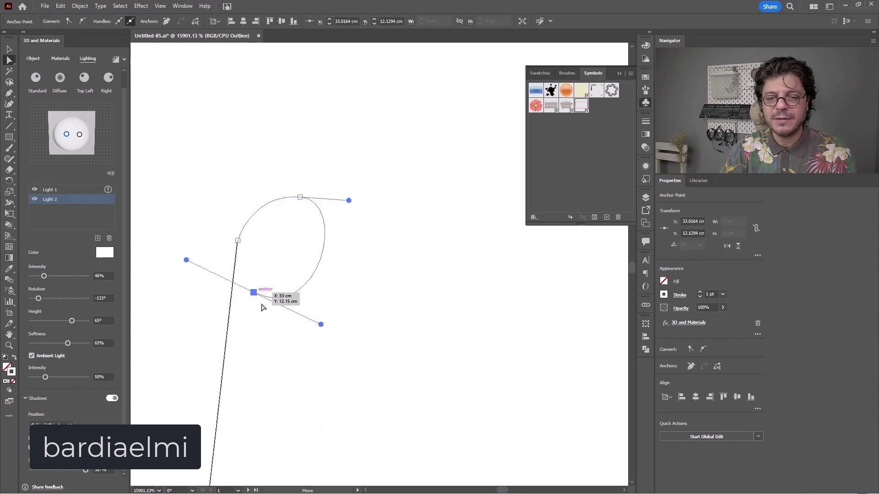
{"action": "left_click_drag", "start_coordinate": [254, 293], "coordinate": [257, 284]}
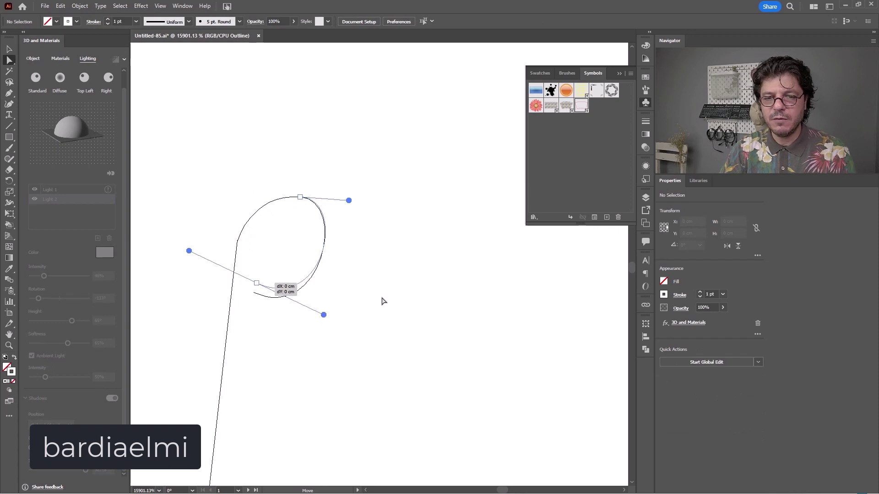
Examine the rendered cup's rim in preview view, from the lip close-up out to the whole cup
{"action": "key", "text": "ctrl+y"}
{"action": "left_click", "coordinate": [328, 272], "text": "ctrl+alt"}
{"action": "left_click", "coordinate": [369, 284], "text": "ctrl+alt"}
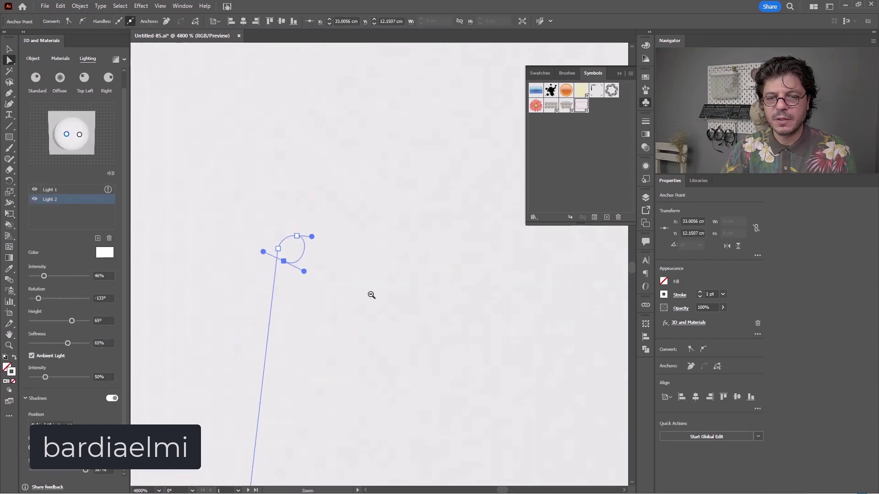
{"action": "left_click", "coordinate": [371, 295], "text": "ctrl+alt"}
{"action": "left_click", "coordinate": [369, 276], "text": "ctrl+alt"}
{"action": "left_click", "coordinate": [371, 266], "text": "ctrl+alt"}
{"action": "left_click", "coordinate": [378, 259], "text": "ctrl+alt"}
{"action": "left_click", "coordinate": [379, 260], "text": "ctrl+alt"}
{"action": "left_click", "coordinate": [380, 262], "text": "ctrl+alt"}
{"action": "left_click", "coordinate": [435, 298], "text": "ctrl+alt"}
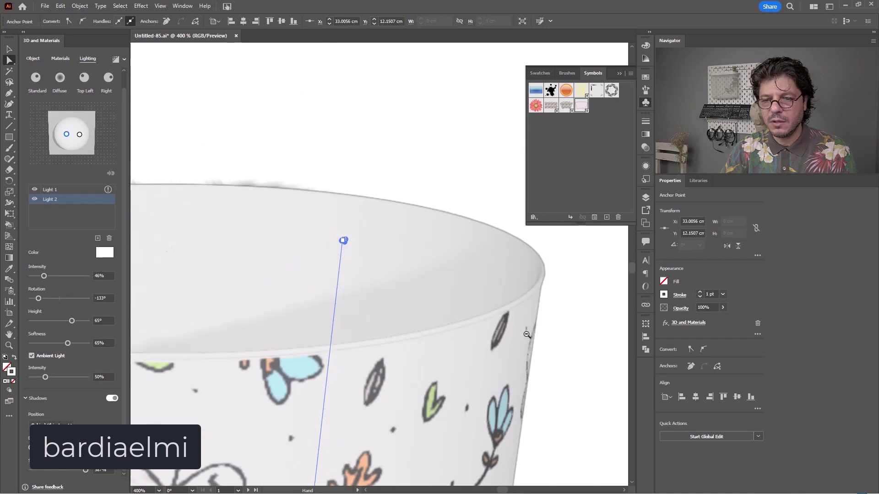
{"action": "left_click_drag", "start_coordinate": [478, 317], "coordinate": [422, 237]}
{"action": "left_click", "coordinate": [373, 310], "text": "ctrl+alt"}
{"action": "left_click", "coordinate": [376, 315], "text": "ctrl+alt"}
{"action": "left_click", "coordinate": [378, 317], "text": "ctrl+alt"}
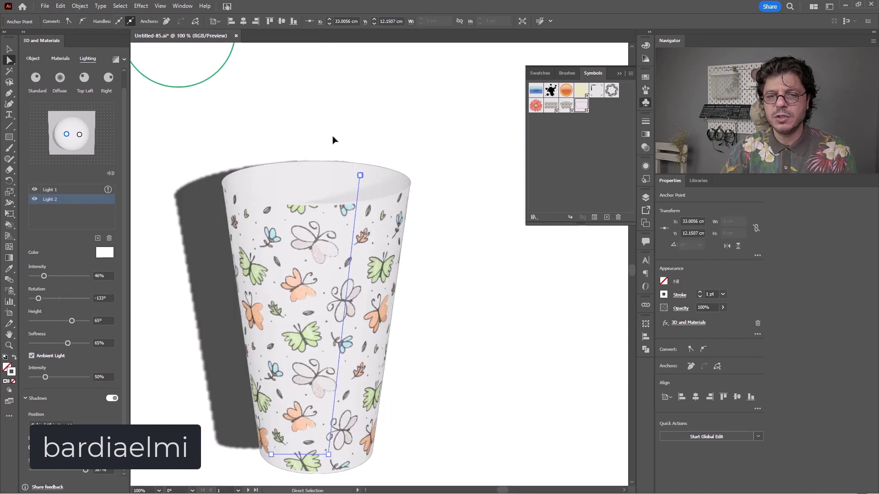
In outline view, move the lip's lower end point down about 0.03 cm and adjust the curve handles to widen the bulge
{"action": "left_click_drag", "start_coordinate": [346, 165], "coordinate": [398, 192]}
{"action": "key", "text": "ctrl+y"}
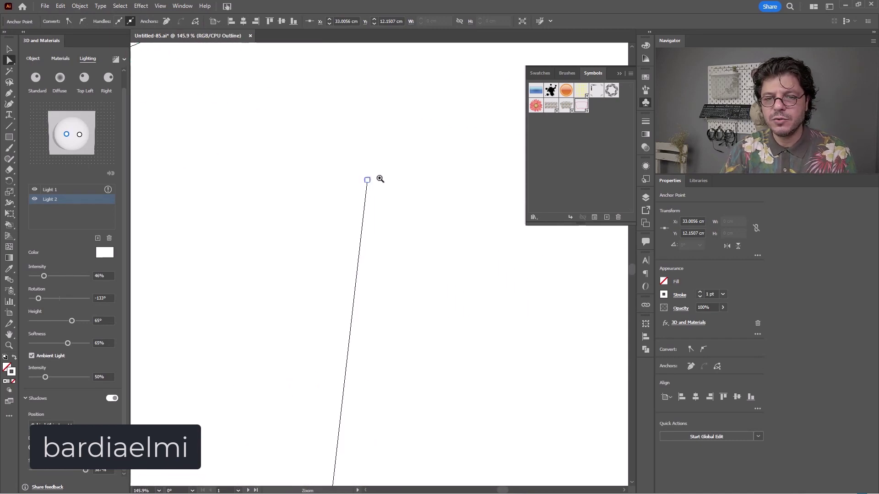
{"action": "left_click_drag", "start_coordinate": [355, 161], "coordinate": [439, 235]}
{"action": "left_click_drag", "start_coordinate": [186, 130], "coordinate": [310, 253]}
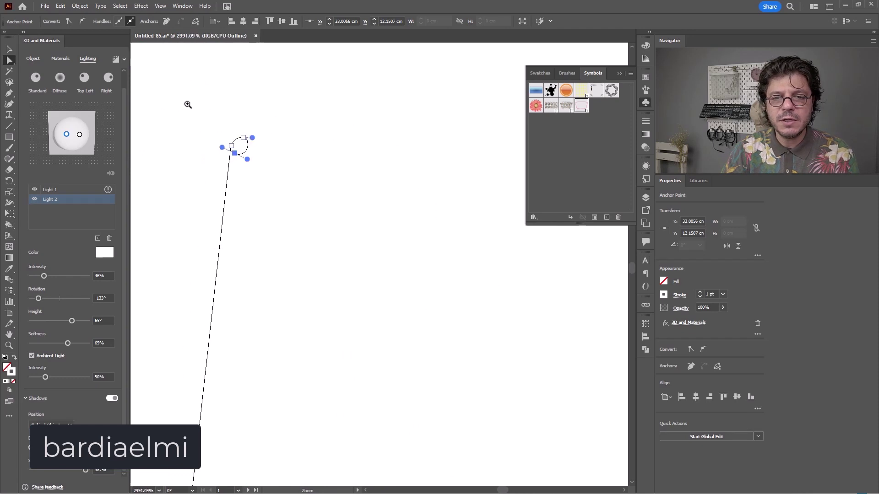
{"action": "left_click_drag", "start_coordinate": [188, 105], "coordinate": [303, 229]}
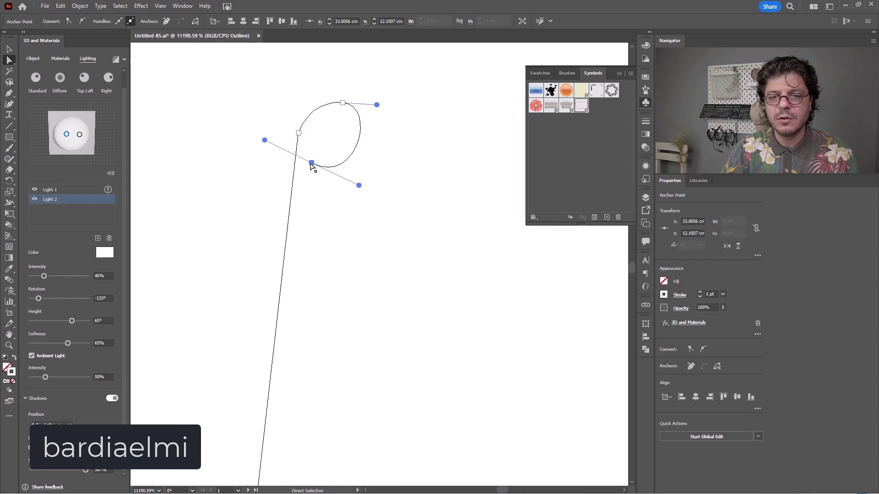
{"action": "left_click_drag", "start_coordinate": [311, 163], "coordinate": [332, 253]}
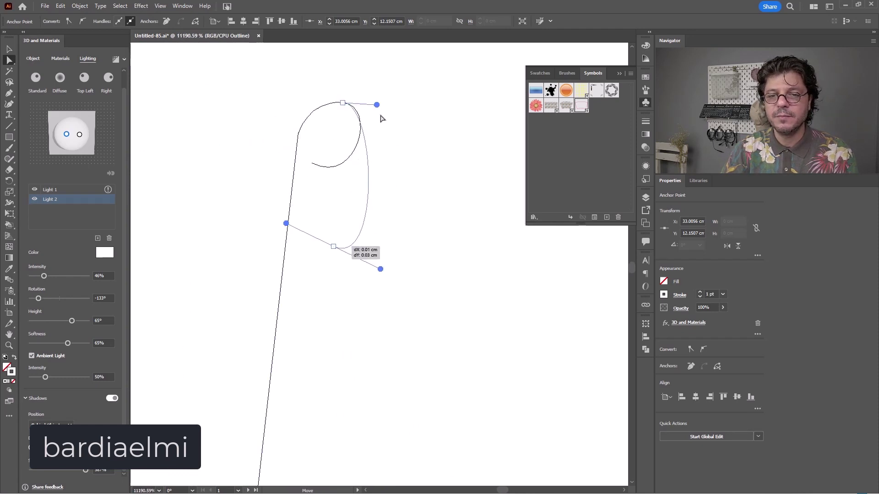
{"action": "left_click_drag", "start_coordinate": [377, 105], "coordinate": [480, 115]}
{"action": "left_click_drag", "start_coordinate": [381, 273], "coordinate": [375, 286]}
Raise the lip's top anchor slightly and reshape the curve handles so the lip bulges farther outward before curling under
{"action": "left_click", "coordinate": [299, 133]}
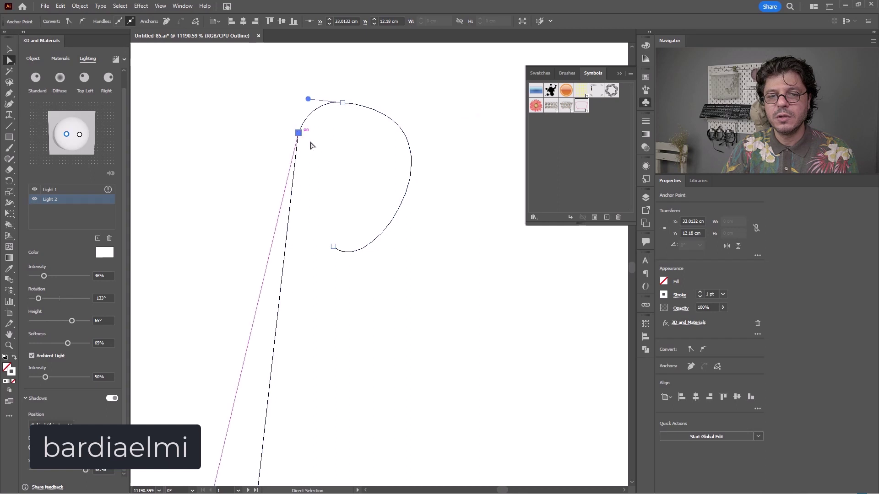
{"action": "left_click_drag", "start_coordinate": [307, 99], "coordinate": [355, 94]}
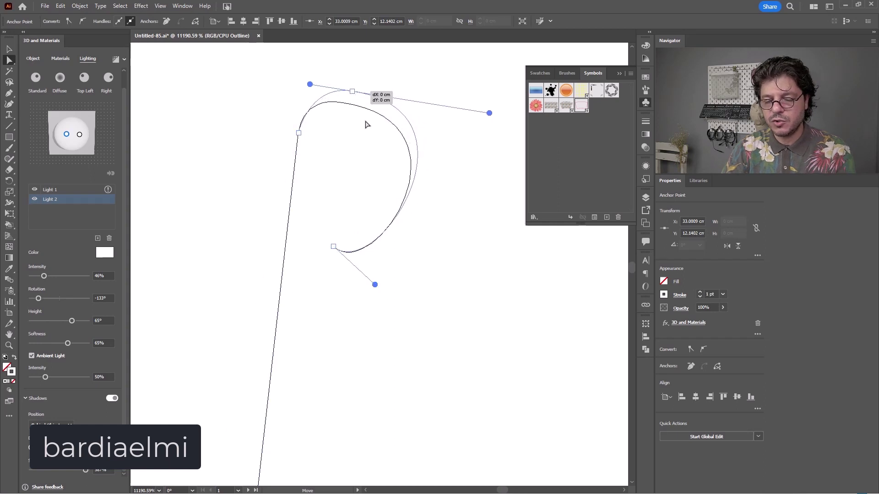
{"action": "key", "text": "shift+c"}
{"action": "mouse_move", "coordinate": [411, 197]}
{"action": "left_mouse_down"}
{"action": "mouse_move", "coordinate": [437, 203]}
{"action": "mouse_move", "coordinate": [426, 193]}
{"action": "left_mouse_up"}
{"action": "left_click_drag", "start_coordinate": [409, 292], "coordinate": [401, 284]}
{"action": "key", "text": "p"}
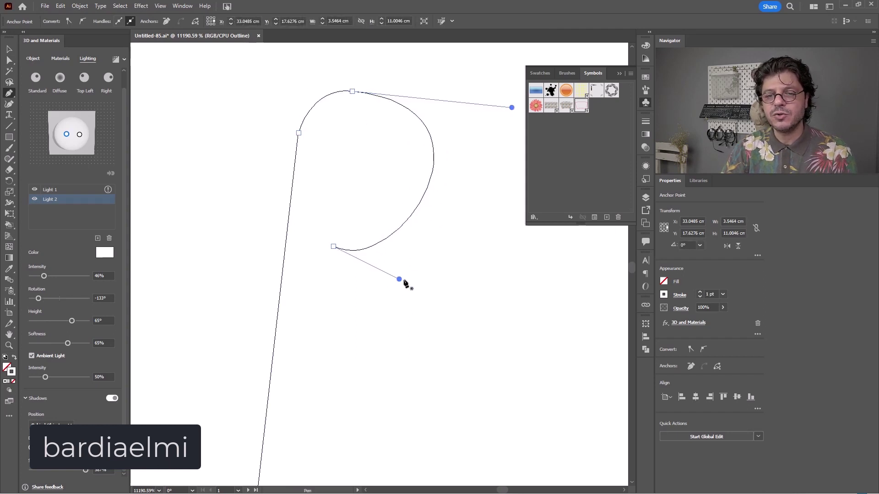
Examine the enlarged rim lip on the rendered cup in preview view
{"action": "left_click", "coordinate": [360, 246], "text": "ctrl+alt"}
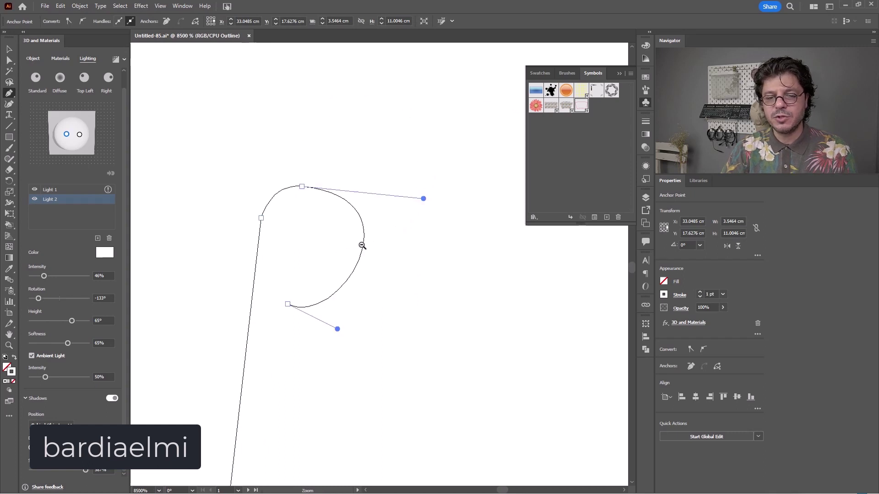
{"action": "left_click", "coordinate": [361, 247], "text": "ctrl+alt"}
{"action": "left_click", "coordinate": [360, 246], "text": "ctrl+alt"}
{"action": "key", "text": "ctrl+y"}
{"action": "left_click", "coordinate": [404, 329], "text": "ctrl+alt"}
{"action": "left_click", "coordinate": [388, 307], "text": "ctrl+alt"}
{"action": "left_click", "coordinate": [383, 291], "text": "ctrl+alt"}
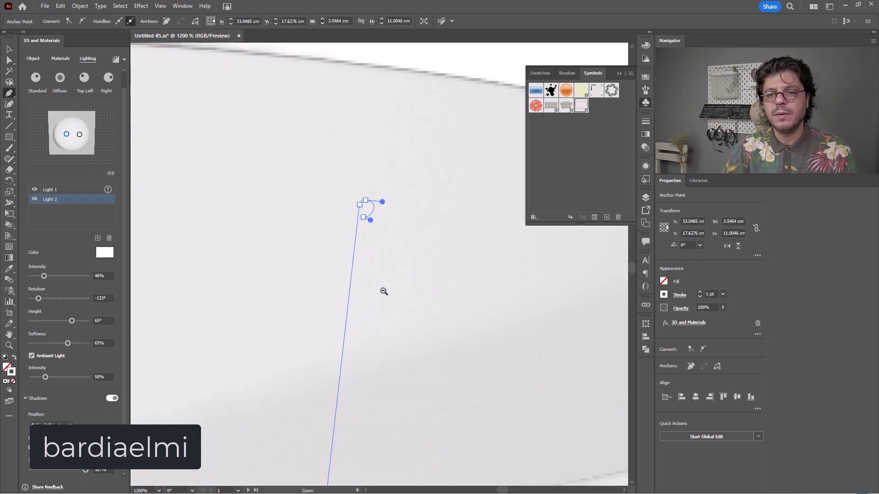
{"action": "left_click", "coordinate": [383, 291], "text": "ctrl+alt"}
{"action": "left_click", "coordinate": [383, 291], "text": "ctrl+alt"}
{"action": "left_click", "coordinate": [383, 291], "text": "ctrl+alt"}
{"action": "left_click", "coordinate": [383, 291], "text": "ctrl+alt"}
{"action": "left_click", "coordinate": [383, 291], "text": "ctrl+alt"}
Thicken the cup profile's stroke, trying 2 pt first and settling on 5 pt, and deselect it
{"action": "key", "text": "v"}
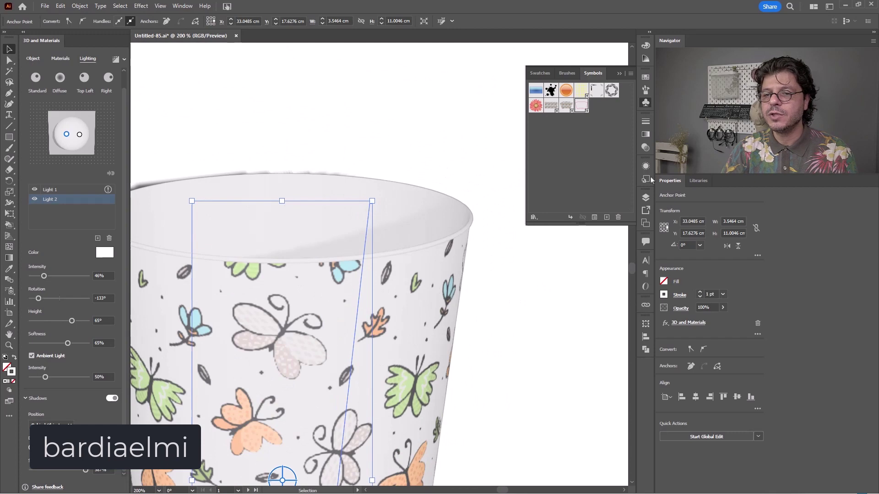
{"action": "left_click", "coordinate": [717, 293]}
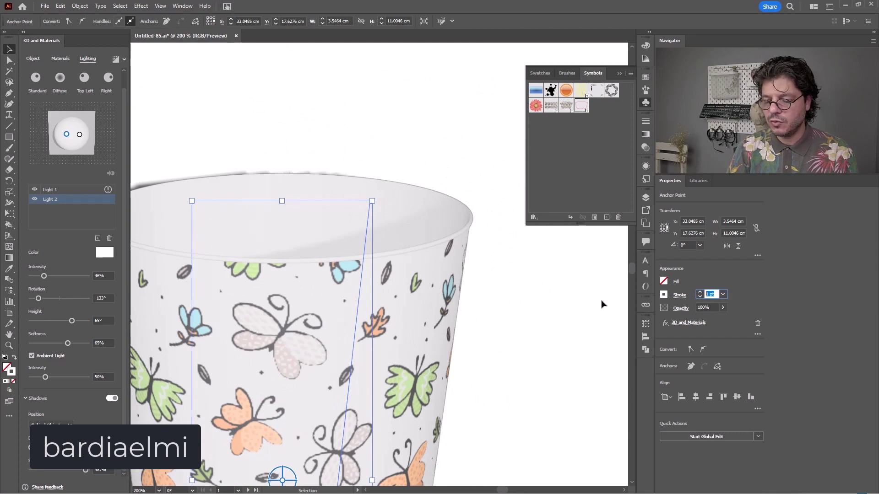
{"action": "key", "text": "Return"}
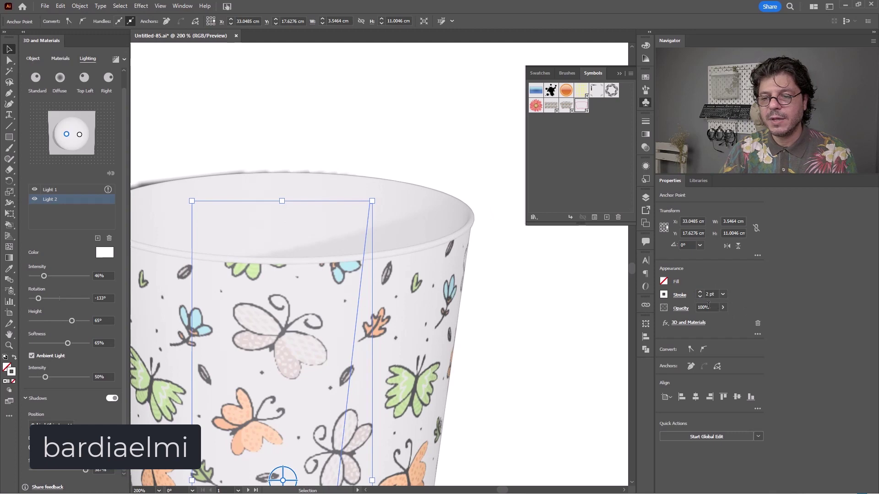
{"action": "left_click", "coordinate": [717, 294]}
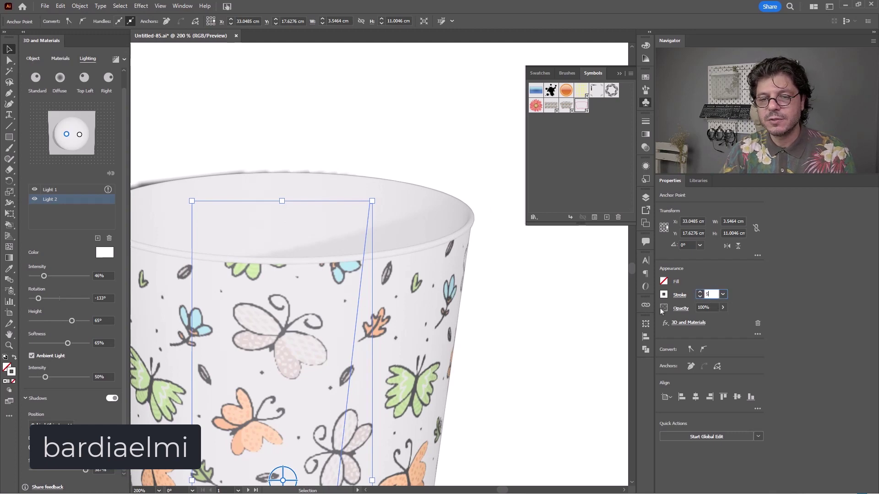
{"action": "key", "text": "Return"}
{"action": "left_click", "coordinate": [501, 319]}
Select the butterfly graphic New Symbol 2 among the cup's materials and shift it slightly left on the cup surface
{"action": "key", "text": "ctrl+minus"}
{"action": "key", "text": "ctrl+minus"}
{"action": "key", "text": "ctrl+minus"}
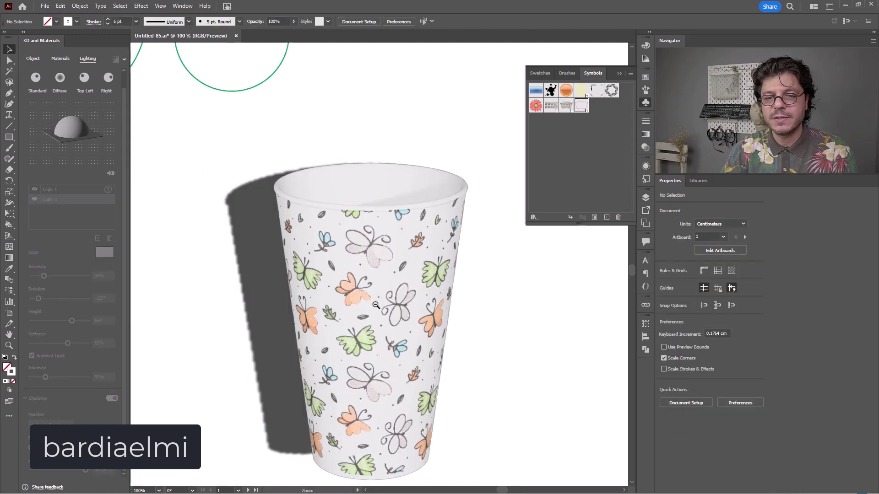
{"action": "left_click_drag", "start_coordinate": [383, 299], "coordinate": [402, 300]}
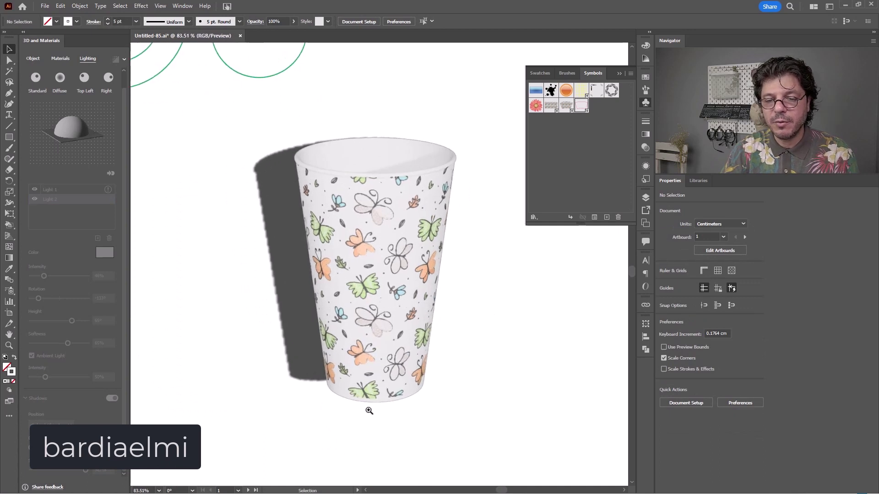
{"action": "left_click_drag", "start_coordinate": [369, 408], "coordinate": [402, 396]}
{"action": "left_click_drag", "start_coordinate": [397, 234], "coordinate": [382, 286]}
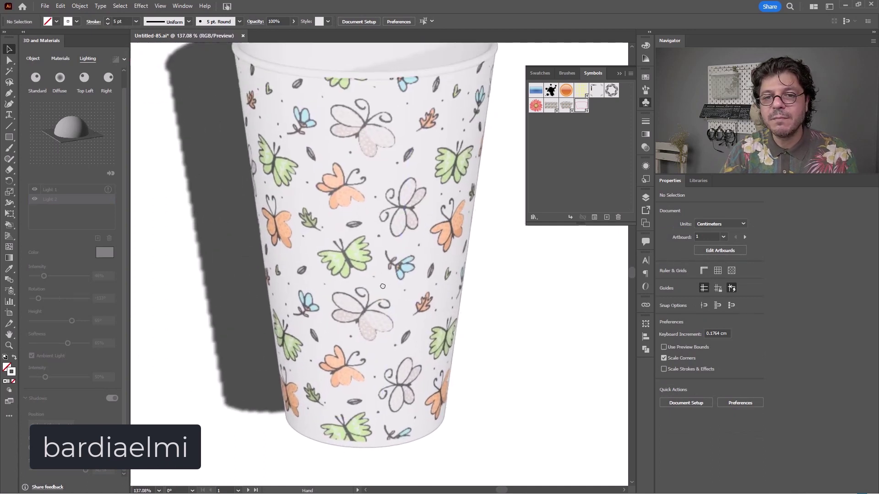
{"action": "left_click", "coordinate": [374, 205]}
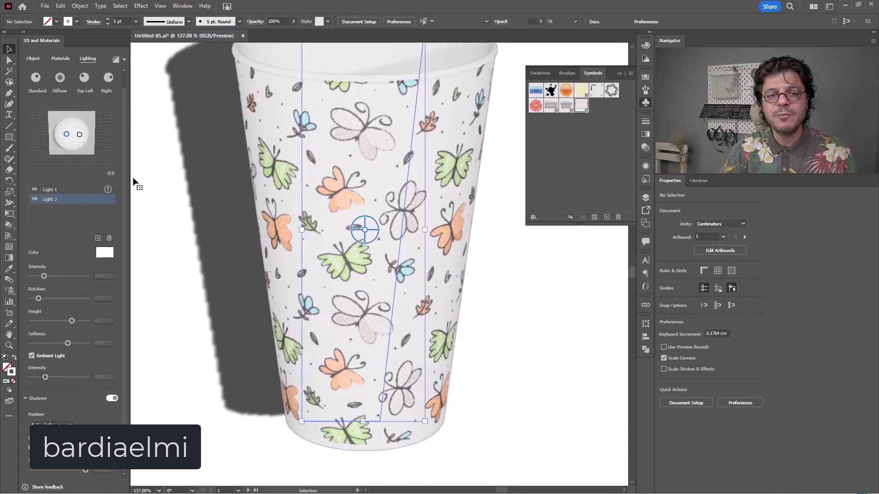
{"action": "left_click", "coordinate": [58, 59]}
{"action": "left_click", "coordinate": [70, 319]}
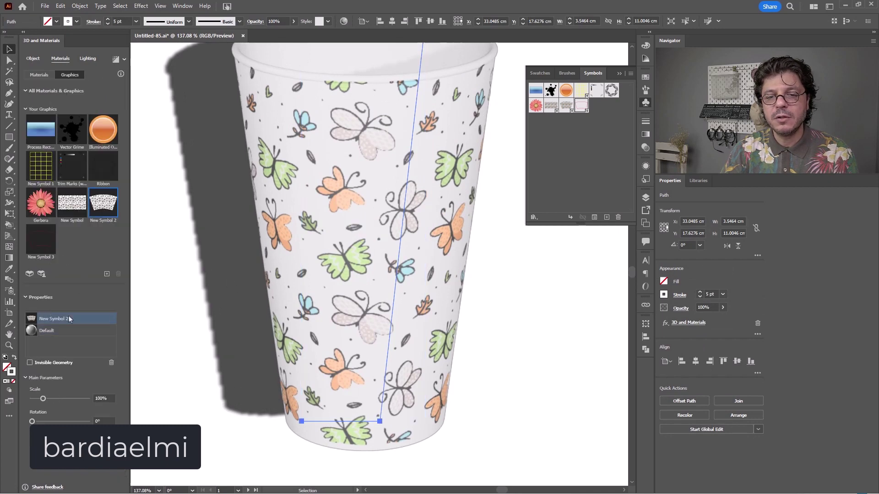
{"action": "left_click_drag", "start_coordinate": [350, 224], "coordinate": [347, 225]}
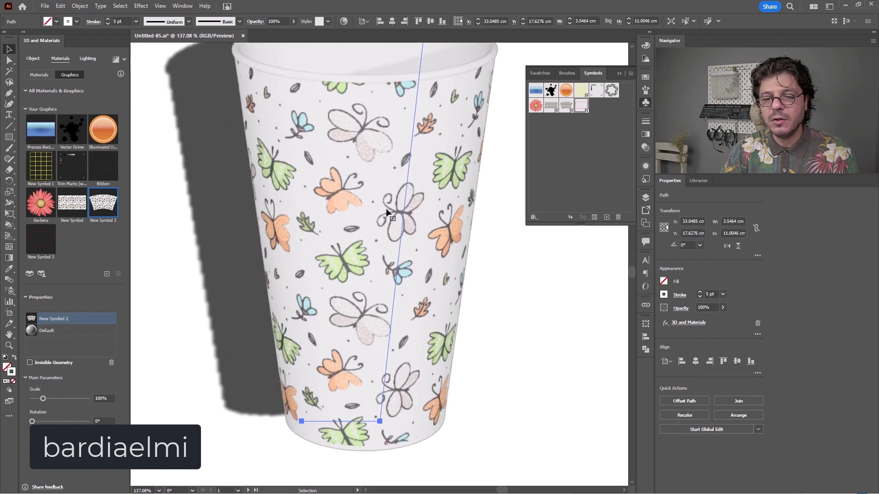
Move the cup about 1.1 cm right and 0.68 cm down, and place a duplicate cup beside it
{"action": "key", "text": "ctrl+minus"}
{"action": "key", "text": "ctrl+minus"}
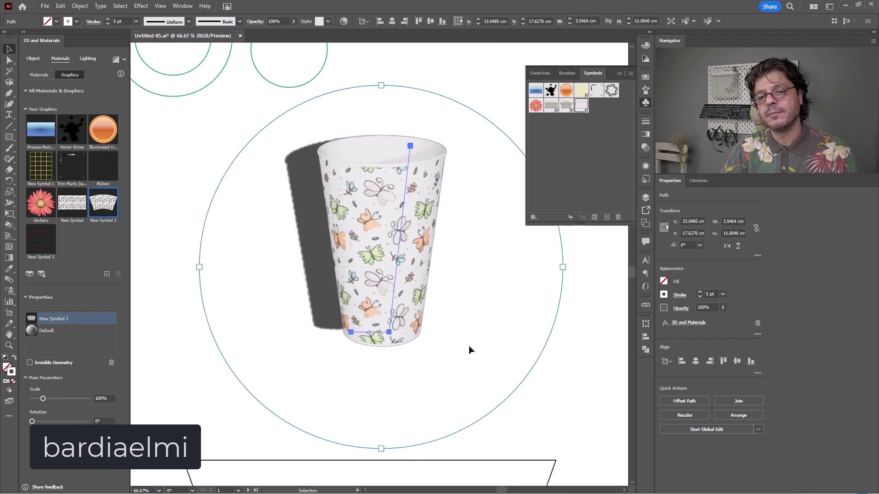
{"action": "left_click", "coordinate": [541, 394]}
{"action": "key", "text": "ctrl+minus"}
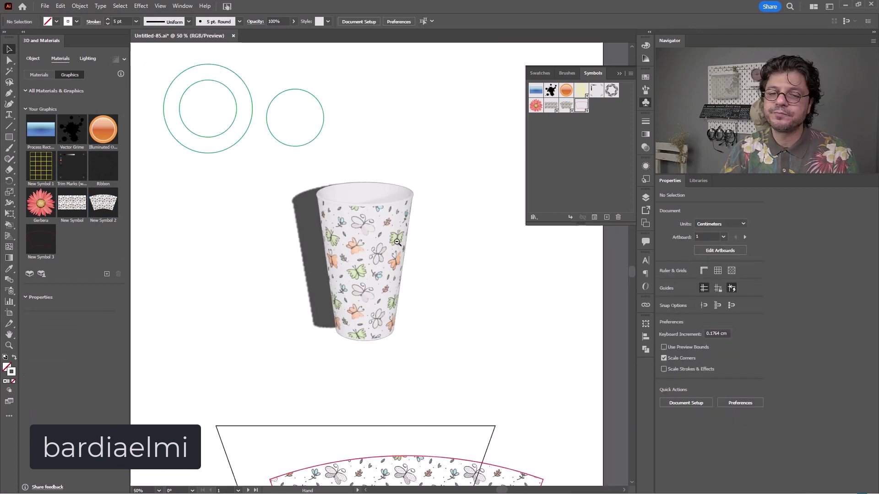
{"action": "left_click_drag", "start_coordinate": [370, 249], "coordinate": [383, 257]}
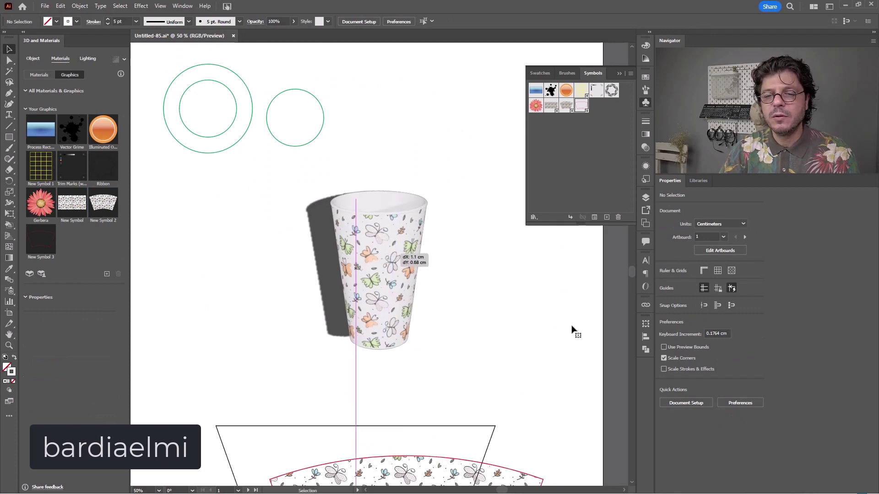
{"action": "left_click", "coordinate": [534, 322]}
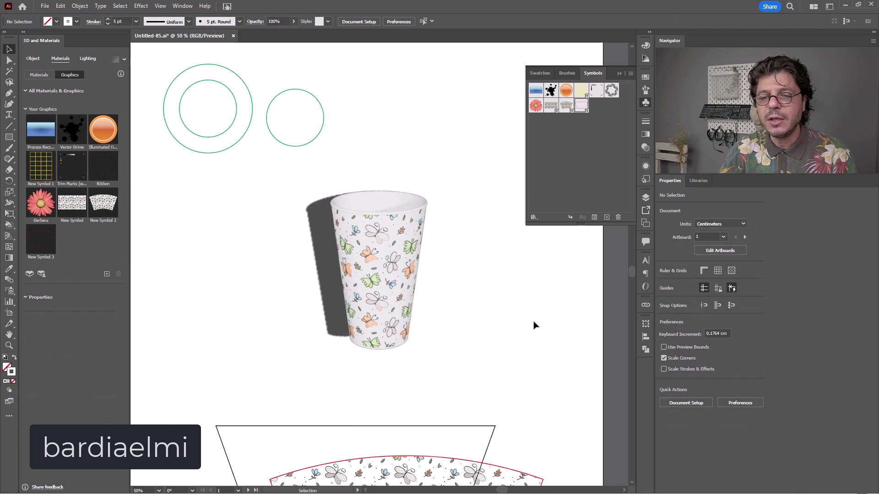
{"action": "mouse_move", "coordinate": [384, 263]}
{"action": "left_mouse_down"}
{"action": "mouse_move", "coordinate": [309, 266]}
{"action": "mouse_move", "coordinate": [315, 284]}
{"action": "mouse_move", "coordinate": [443, 293]}
{"action": "mouse_move", "coordinate": [399, 264]}
{"action": "left_mouse_up"}
{"action": "left_click", "coordinate": [565, 308]}
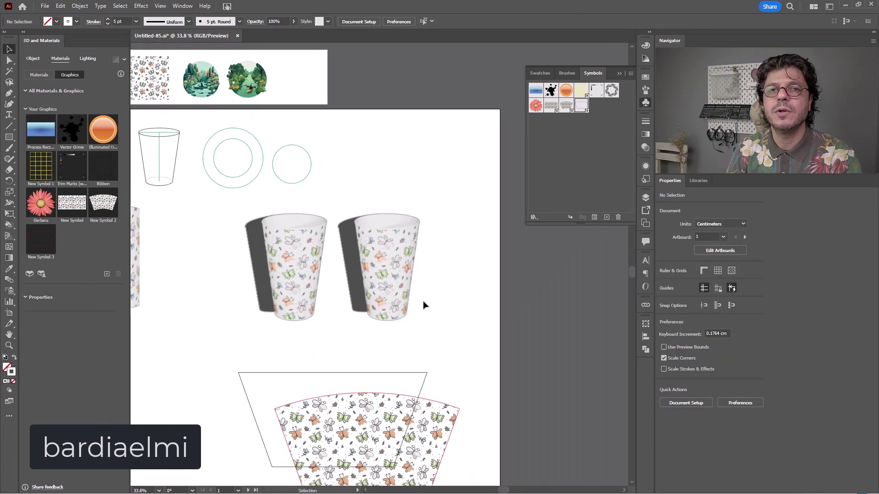
Copy the round boat-and-forest illustration from the upper artboard to the area below the cups and enlarge it
{"action": "left_click_drag", "start_coordinate": [414, 298], "coordinate": [431, 284]}
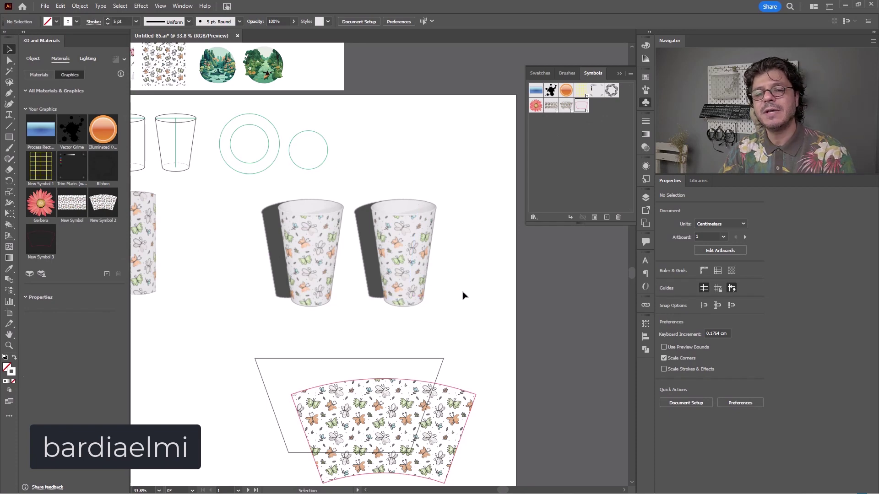
{"action": "left_click_drag", "start_coordinate": [463, 295], "coordinate": [472, 336]}
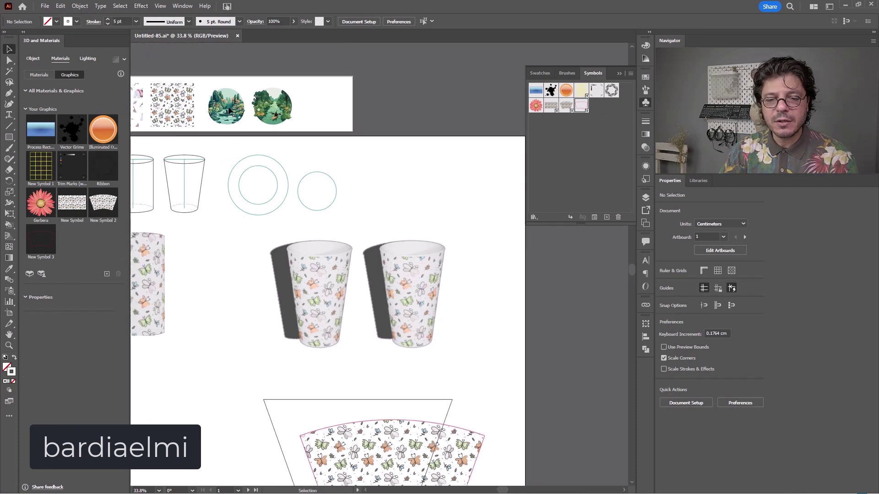
{"action": "left_click_drag", "start_coordinate": [231, 112], "coordinate": [235, 388]}
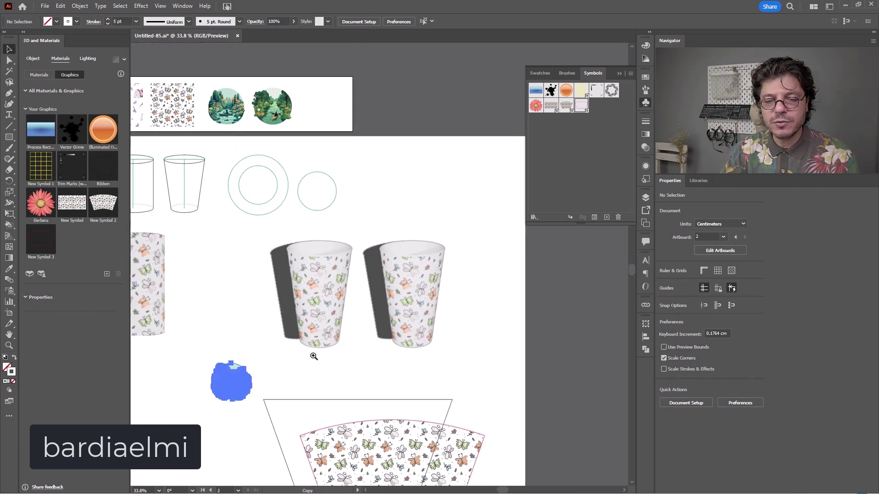
{"action": "left_click", "coordinate": [316, 354], "text": "ctrl"}
{"action": "left_click_drag", "start_coordinate": [317, 351], "coordinate": [332, 244]}
{"action": "left_click", "coordinate": [411, 272], "text": "ctrl+alt"}
{"action": "left_click", "coordinate": [411, 274], "text": "ctrl+alt"}
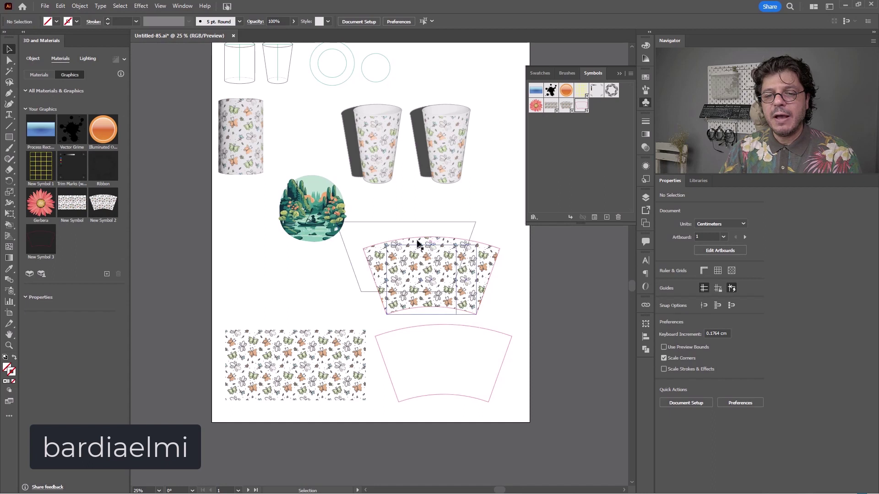
Move the butterfly-patterned arc label left so it sits clear of the black trapezoid outline
{"action": "left_click", "coordinate": [462, 294]}
{"action": "left_click_drag", "start_coordinate": [463, 295], "coordinate": [322, 302]}
{"action": "left_click_drag", "start_coordinate": [463, 269], "coordinate": [489, 271]}
{"action": "left_click", "coordinate": [421, 285], "text": "ctrl"}
{"action": "left_click", "coordinate": [462, 316]}
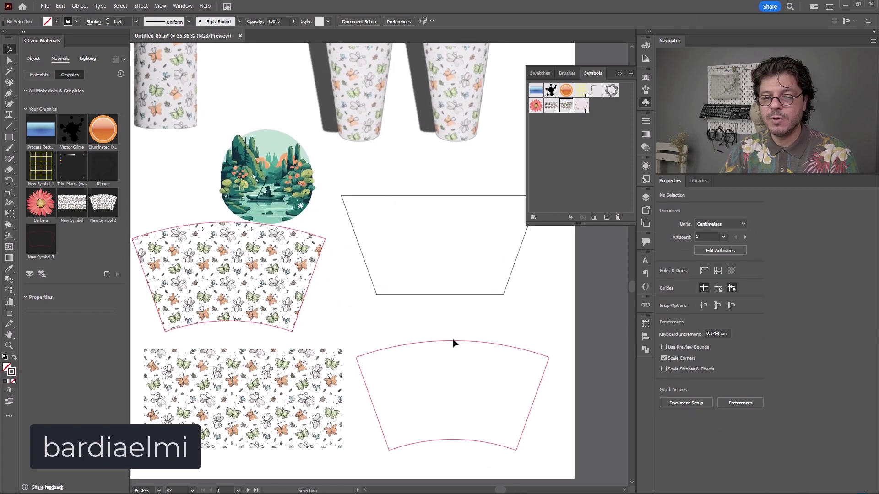
{"action": "left_click", "coordinate": [456, 346]}
{"action": "left_click_drag", "start_coordinate": [472, 355], "coordinate": [454, 224]}
{"action": "left_click", "coordinate": [645, 147]}
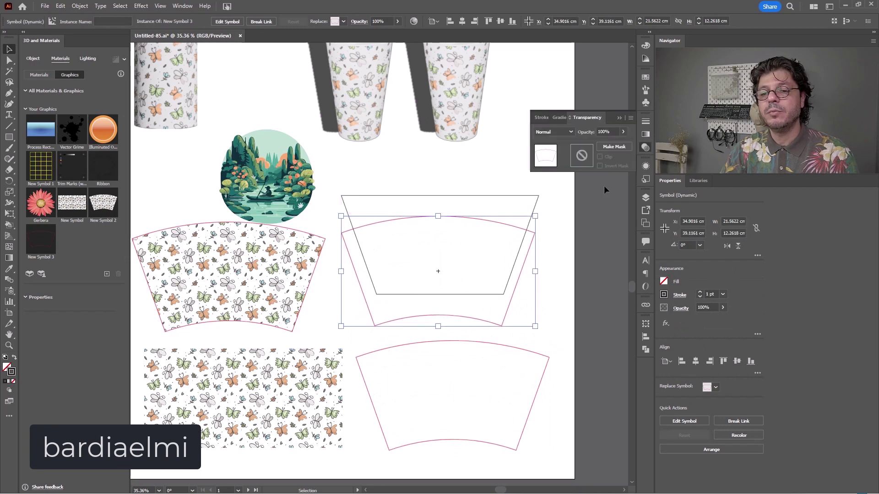
{"action": "left_click", "coordinate": [645, 167]}
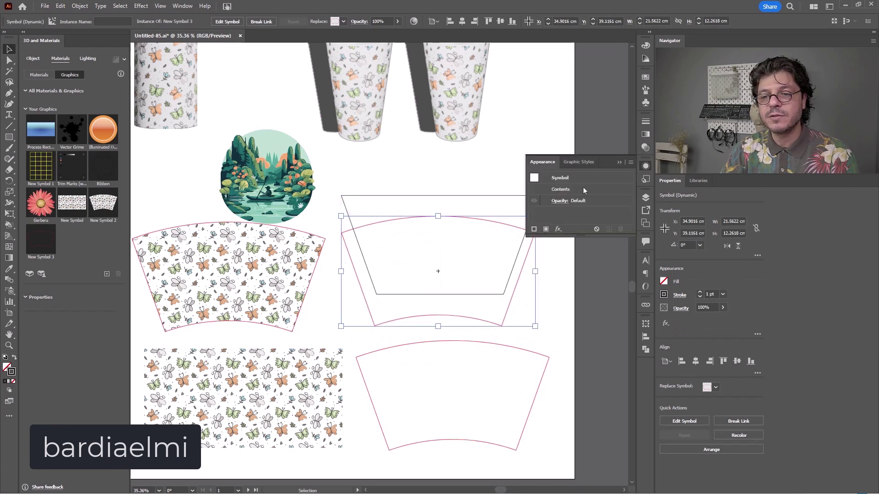
{"action": "left_click", "coordinate": [557, 290]}
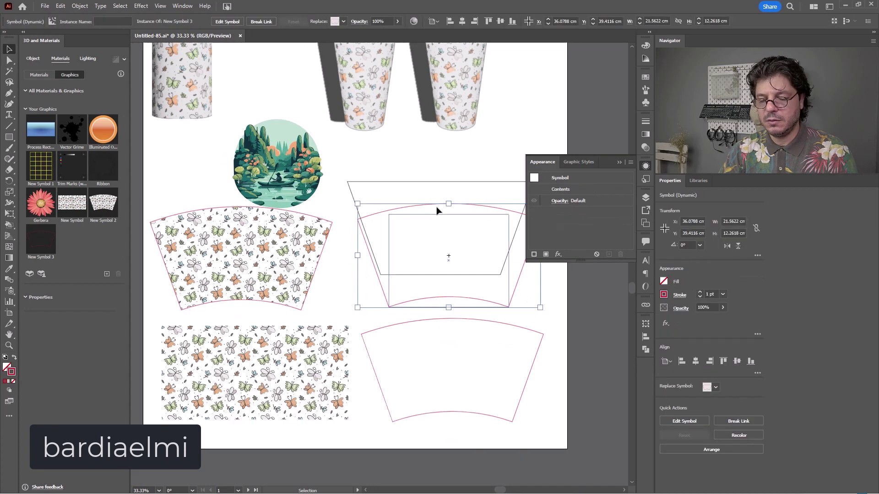
{"action": "key", "text": "Delete"}
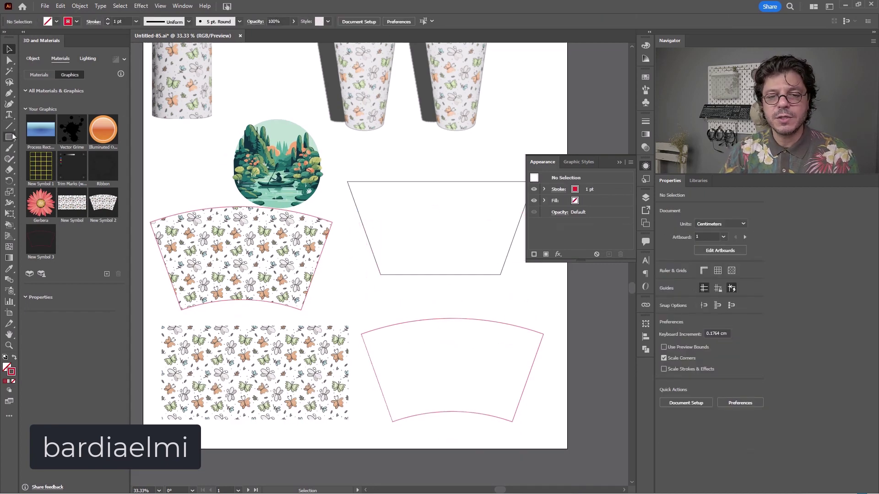
Draw a rectangle with default white fill and black stroke, about 13.9 by 11 cm, from the trapezoid's lower-left corner up to its top edge
{"action": "key", "text": "m"}
{"action": "left_click_drag", "start_coordinate": [494, 203], "coordinate": [508, 203]}
{"action": "left_click_drag", "start_coordinate": [453, 261], "coordinate": [343, 279]}
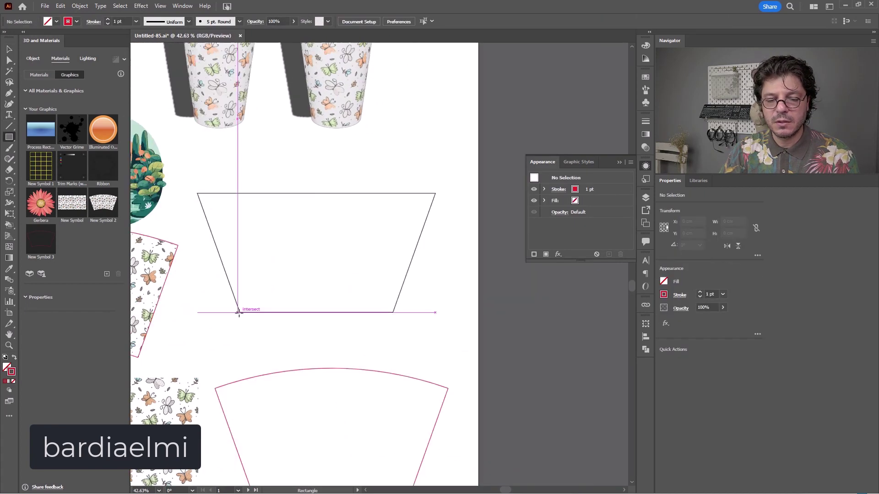
{"action": "key", "text": "d"}
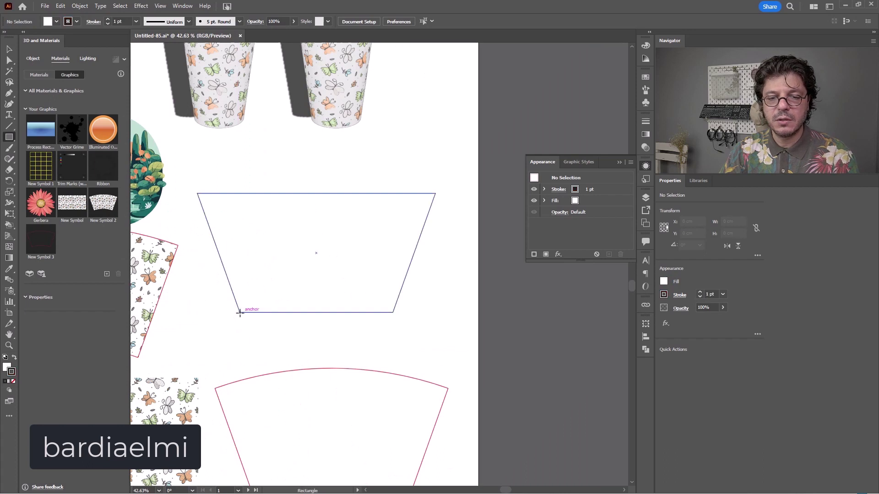
{"action": "mouse_move", "coordinate": [266, 265]}
{"action": "left_mouse_down"}
{"action": "mouse_move", "coordinate": [399, 204]}
{"action": "mouse_move", "coordinate": [390, 193]}
{"action": "left_mouse_up"}
{"action": "left_click_drag", "start_coordinate": [381, 285], "coordinate": [436, 414]}
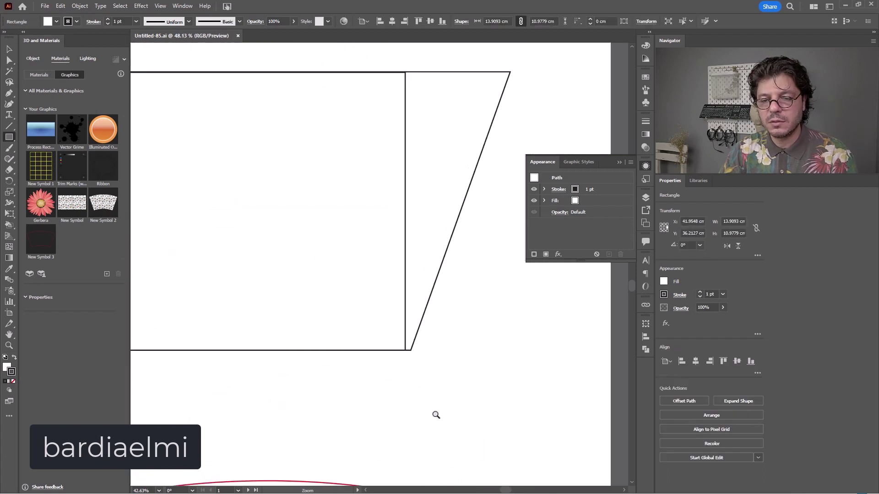
Widen the rectangle to about 14.16 cm so its right side meets the trapezoid's lower-right corner
{"action": "key", "text": "a"}
{"action": "key", "text": "v"}
{"action": "left_click_drag", "start_coordinate": [406, 208], "coordinate": [411, 210]}
{"action": "left_click", "coordinate": [355, 177], "text": "ctrl+alt"}
{"action": "left_click", "coordinate": [351, 245], "text": "ctrl+alt"}
{"action": "left_click", "coordinate": [351, 245], "text": "ctrl+alt"}
{"action": "left_click_drag", "start_coordinate": [404, 290], "coordinate": [411, 239]}
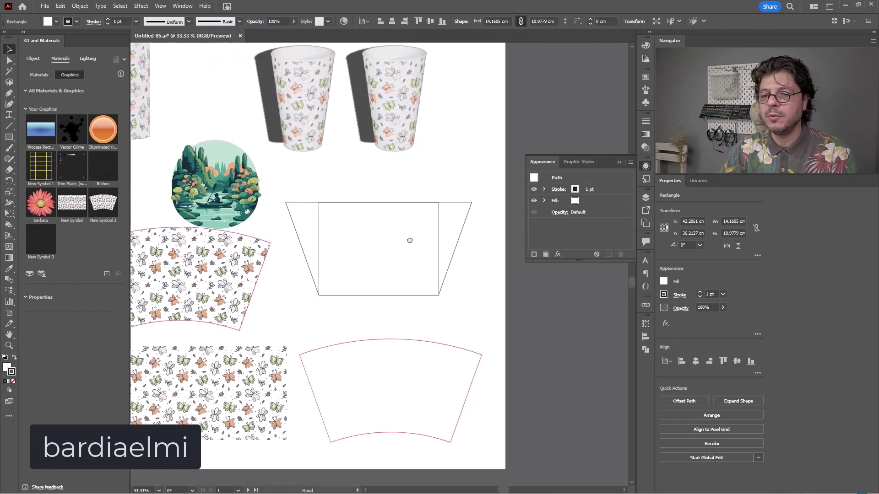
Move the round forest illustration into the rectangle, bring it to the front and scale it to about 6.3 cm wide
{"action": "left_click_drag", "start_coordinate": [207, 184], "coordinate": [470, 136]}
{"action": "key", "text": "ctrl+shift+bracketright"}
{"action": "left_click_drag", "start_coordinate": [423, 267], "coordinate": [423, 277]}
{"action": "left_click_drag", "start_coordinate": [407, 151], "coordinate": [366, 134]}
Draw a band about 14.19 by 1.59 cm across the rectangle and fill it with dark teal sampled from the illustration
{"action": "left_click", "coordinate": [10, 135]}
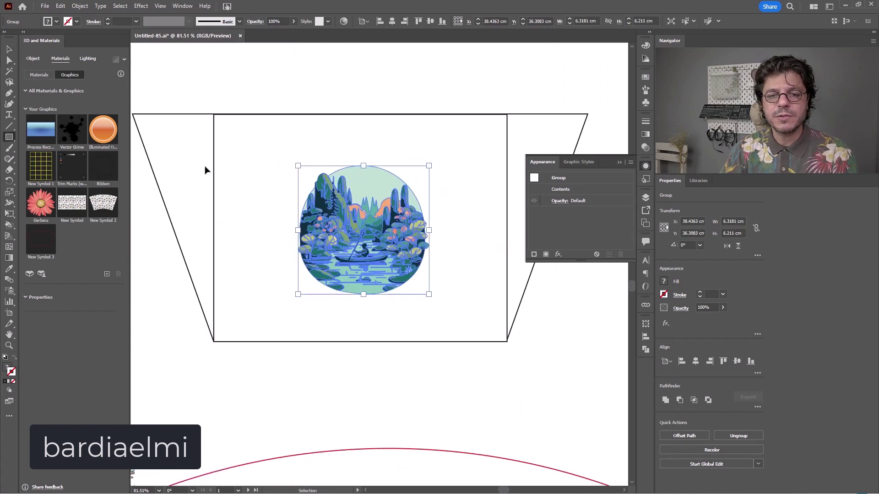
{"action": "left_click_drag", "start_coordinate": [215, 182], "coordinate": [508, 215]}
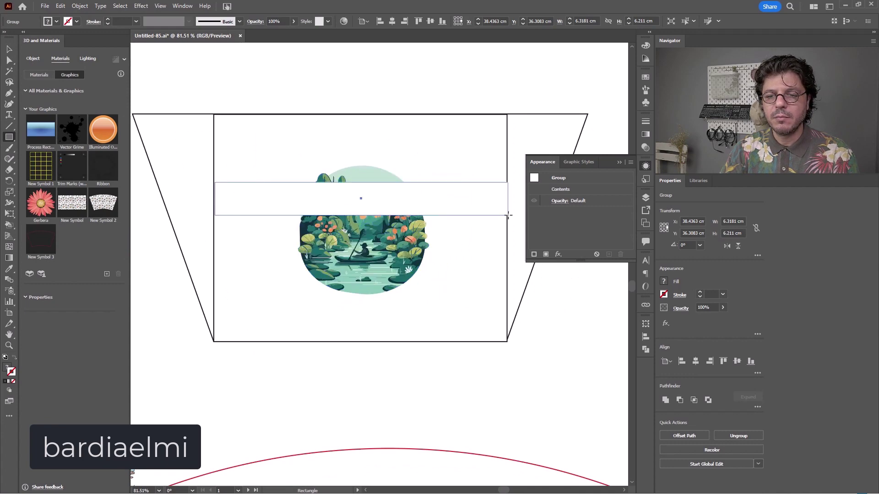
{"action": "key", "text": "v"}
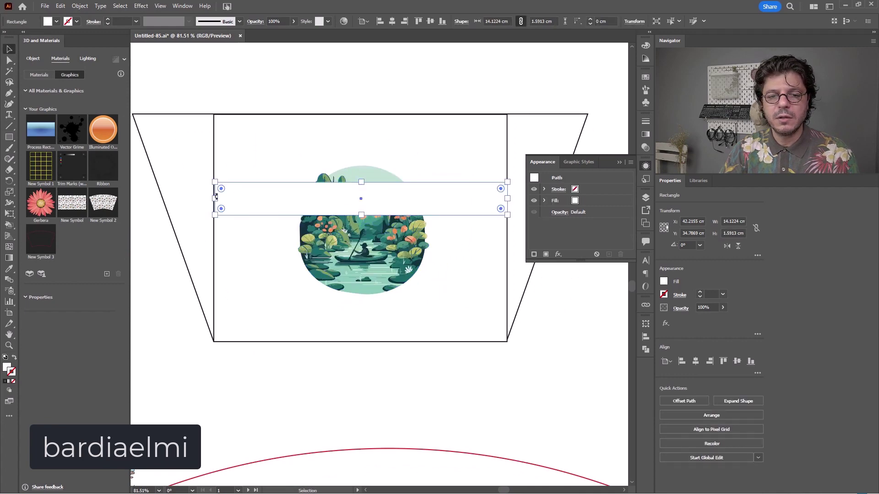
{"action": "left_click_drag", "start_coordinate": [215, 197], "coordinate": [213, 198]}
{"action": "key", "text": "i"}
{"action": "left_click", "coordinate": [392, 273]}
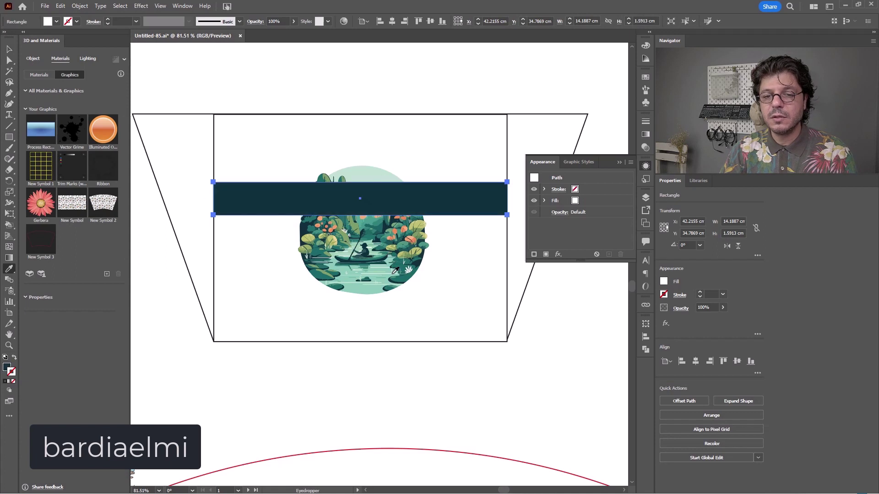
Bring the illustration in front of the dark teal band, then lower the band slightly and thin it to about 0.84 cm
{"action": "key", "text": "v"}
{"action": "left_click", "coordinate": [411, 261]}
{"action": "key", "text": "ctrl+shift+bracketright"}
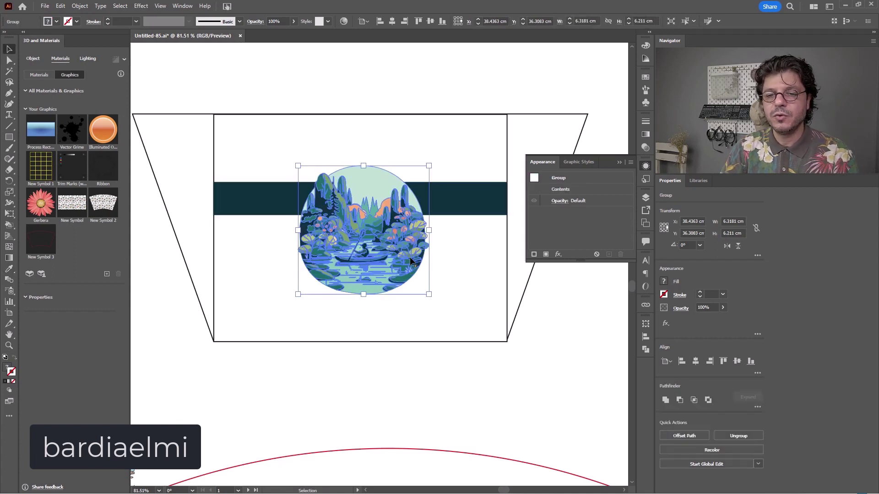
{"action": "left_click_drag", "start_coordinate": [475, 193], "coordinate": [476, 241]}
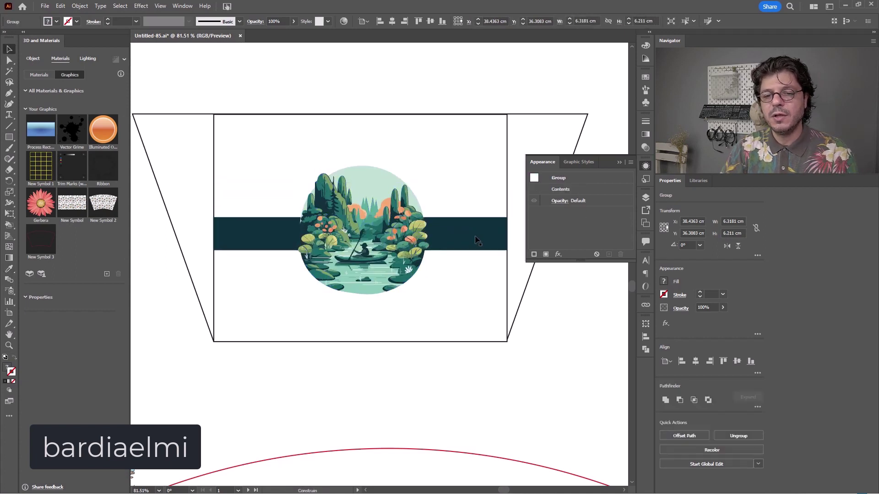
{"action": "left_click", "coordinate": [475, 240]}
{"action": "left_click_drag", "start_coordinate": [360, 219], "coordinate": [362, 226]}
Duplicate the band below the illustration, thin the copy to about 0.24 cm and fill it with lighter green sampled from the artwork
{"action": "left_click_drag", "start_coordinate": [464, 237], "coordinate": [471, 308]}
{"action": "left_click_drag", "start_coordinate": [360, 290], "coordinate": [380, 303]}
{"action": "key", "text": "i"}
{"action": "left_click", "coordinate": [383, 281]}
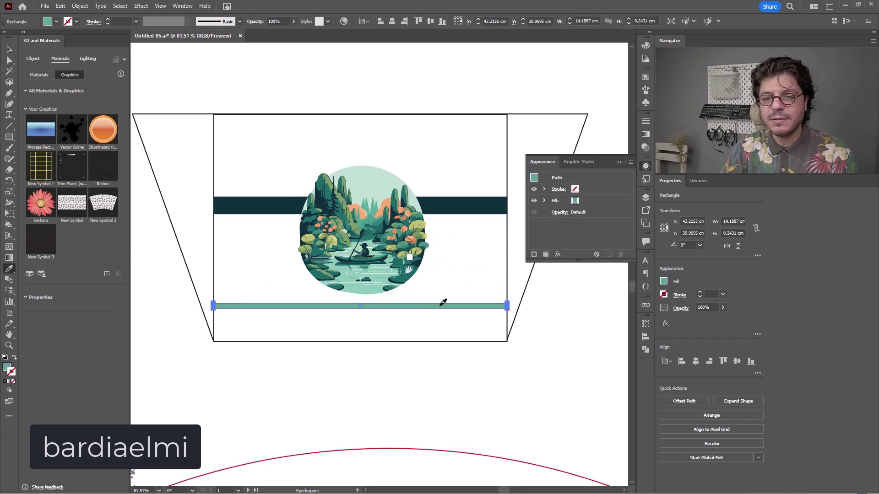
{"action": "key", "text": "v"}
{"action": "left_click", "coordinate": [476, 206]}
{"action": "left_click", "coordinate": [510, 346]}
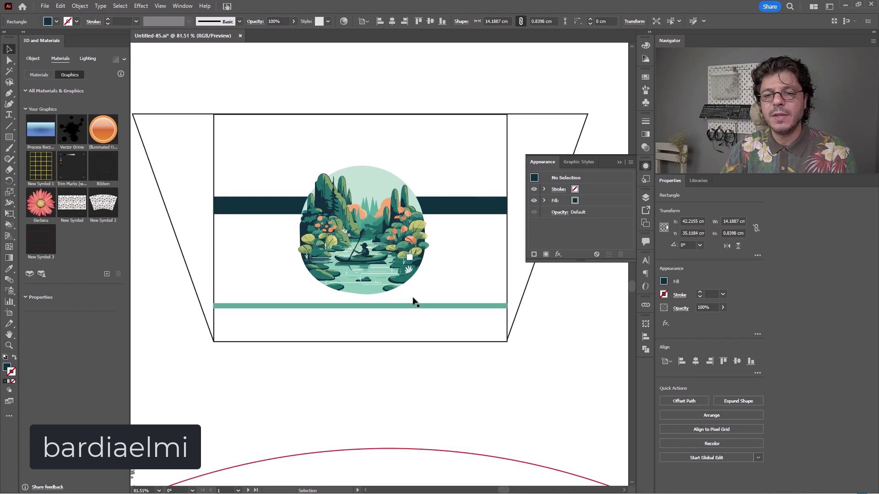
Group the rectangle, both bands and the round illustration, leaving the trapezoid outline out of the group
{"action": "key", "text": "ctrl+minus"}
{"action": "left_click_drag", "start_coordinate": [467, 170], "coordinate": [255, 282]}
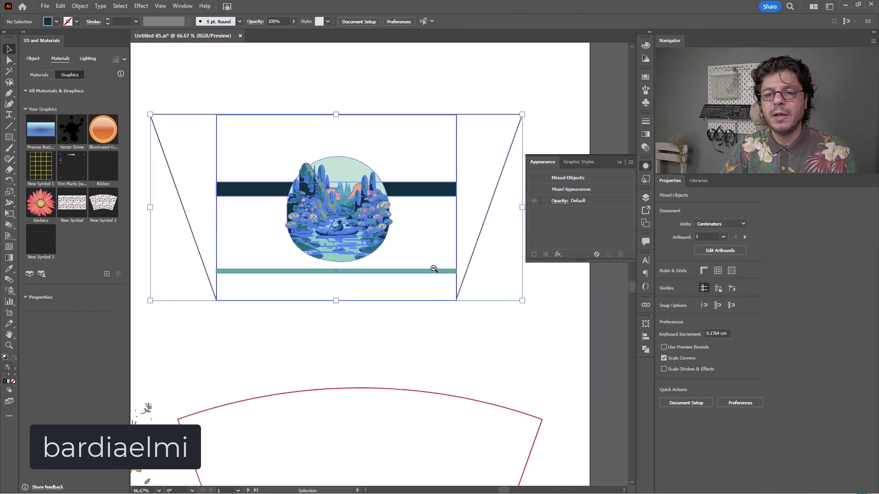
{"action": "left_click", "coordinate": [484, 222], "text": "shift"}
{"action": "left_click", "coordinate": [395, 248], "text": "ctrl+alt"}
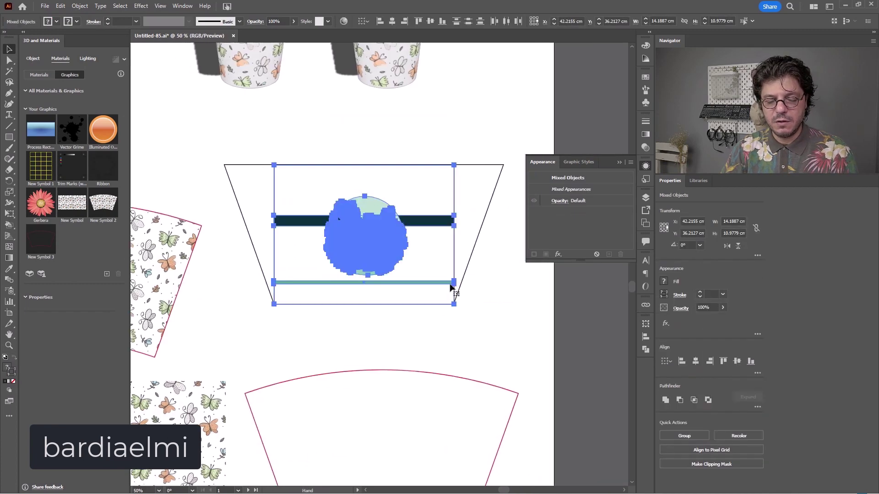
{"action": "key", "text": "ctrl+g"}
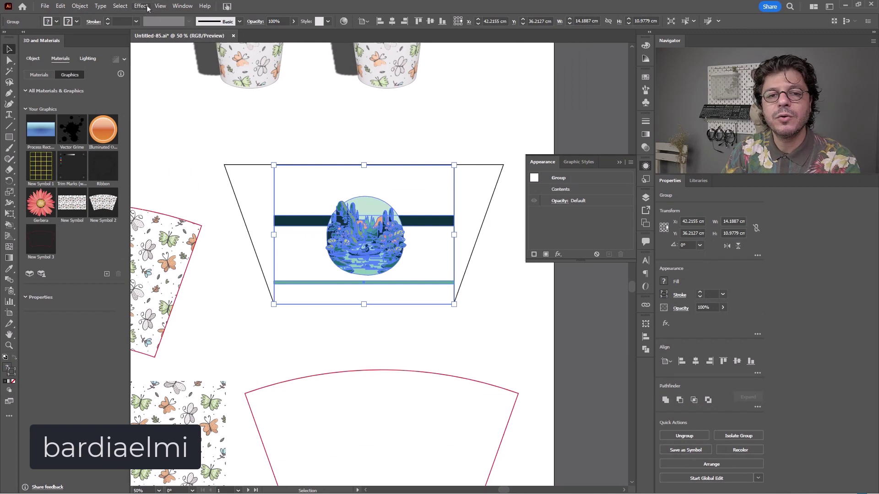
Reapply the last Arc warp effect to the grouped label artwork and deselect it
{"action": "left_click", "coordinate": [141, 6]}
{"action": "left_click", "coordinate": [156, 15]}
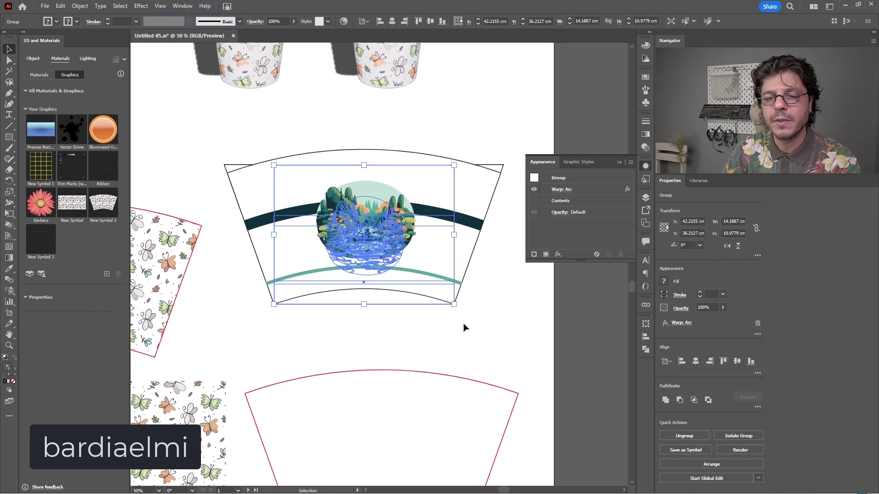
{"action": "left_click", "coordinate": [487, 328]}
{"action": "scroll", "coordinate": [412, 256], "scroll_direction": "down", "scroll_amount": 3}
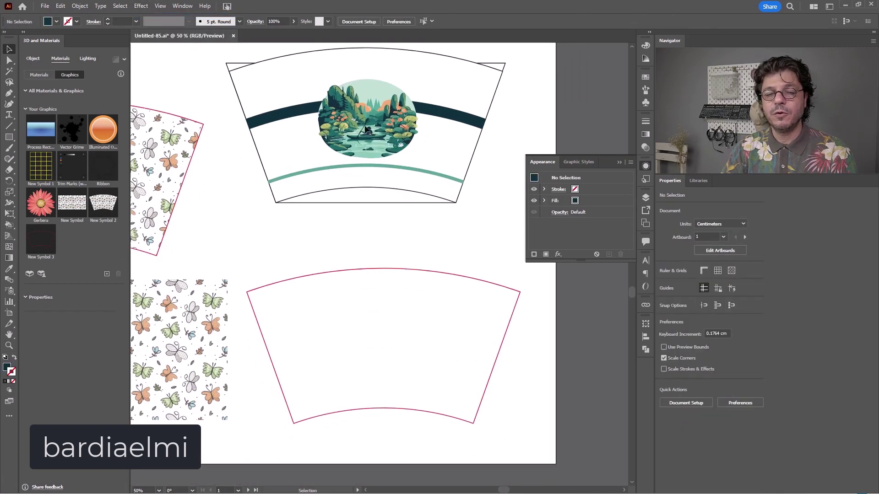
{"action": "left_click_drag", "start_coordinate": [369, 148], "coordinate": [385, 345]}
{"action": "key", "text": "ctrl+z"}
Save the arc-warped forest label group as a new dynamic symbol with the default options
{"action": "left_click", "coordinate": [644, 105]}
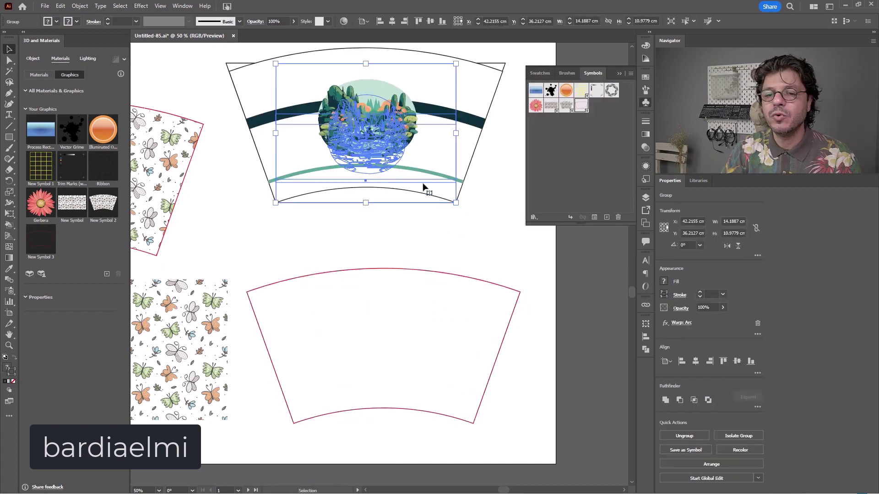
{"action": "left_click_drag", "start_coordinate": [384, 114], "coordinate": [533, 156]}
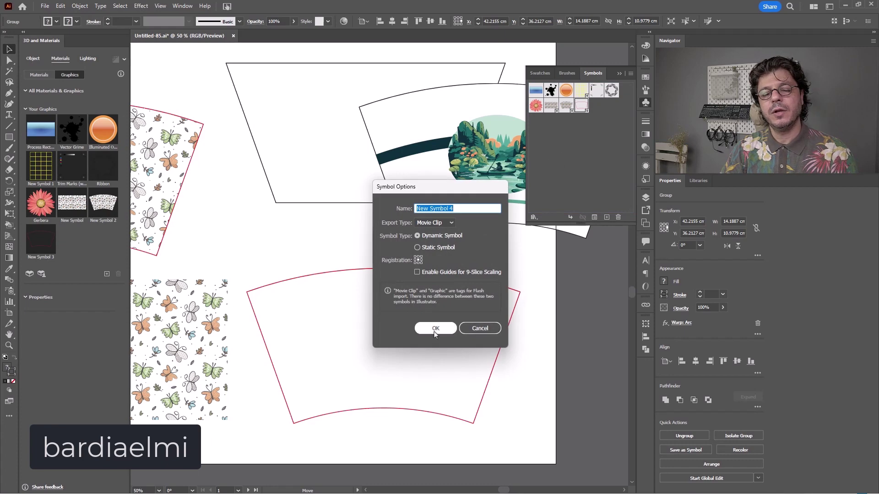
{"action": "left_click", "coordinate": [434, 326]}
{"action": "left_click", "coordinate": [509, 273]}
Replace the butterfly graphic New Symbol 2 on the duplicate cup with the forest label New Symbol 4 and slightly adjust its placement
{"action": "left_click_drag", "start_coordinate": [369, 45], "coordinate": [388, 350]}
{"action": "left_click", "coordinate": [328, 320]}
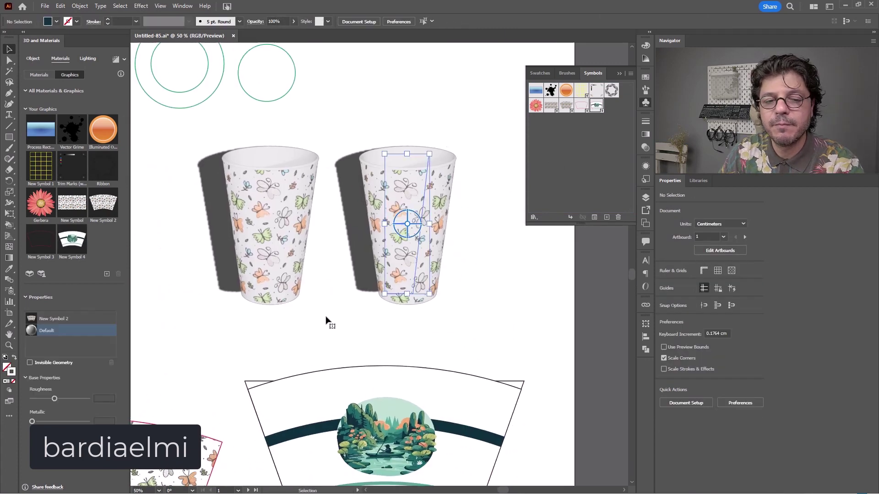
{"action": "left_click", "coordinate": [58, 318]}
{"action": "left_click", "coordinate": [80, 229]}
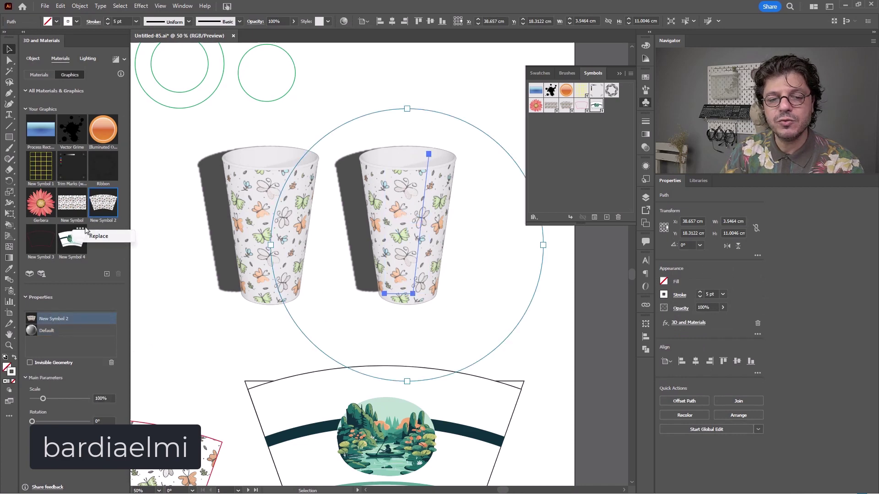
{"action": "left_click", "coordinate": [97, 236]}
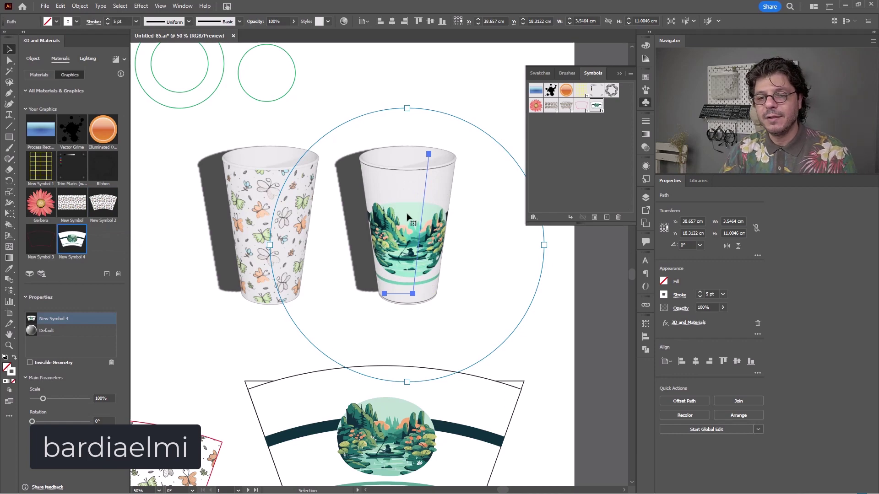
{"action": "scroll", "coordinate": [407, 217], "scroll_direction": "up", "scroll_amount": 3}
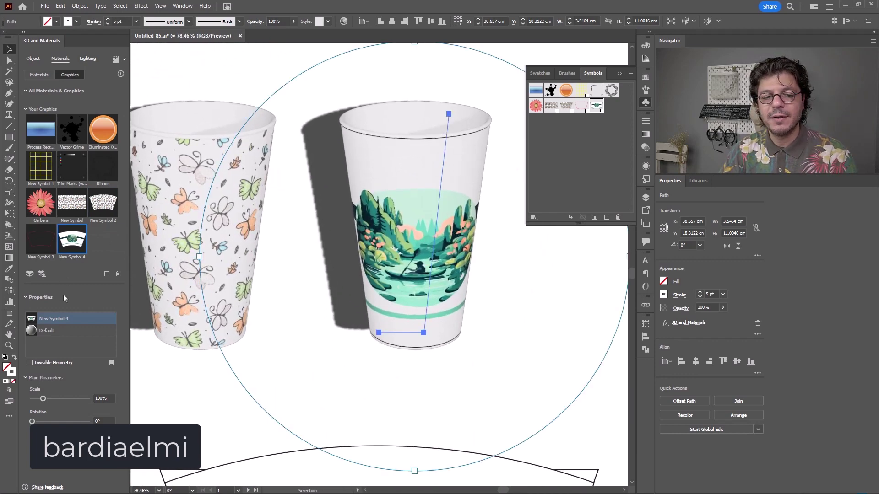
{"action": "left_click_drag", "start_coordinate": [420, 242], "coordinate": [407, 258]}
{"action": "left_click", "coordinate": [414, 256], "text": "ctrl+alt"}
{"action": "left_click", "coordinate": [413, 256], "text": "ctrl+alt"}
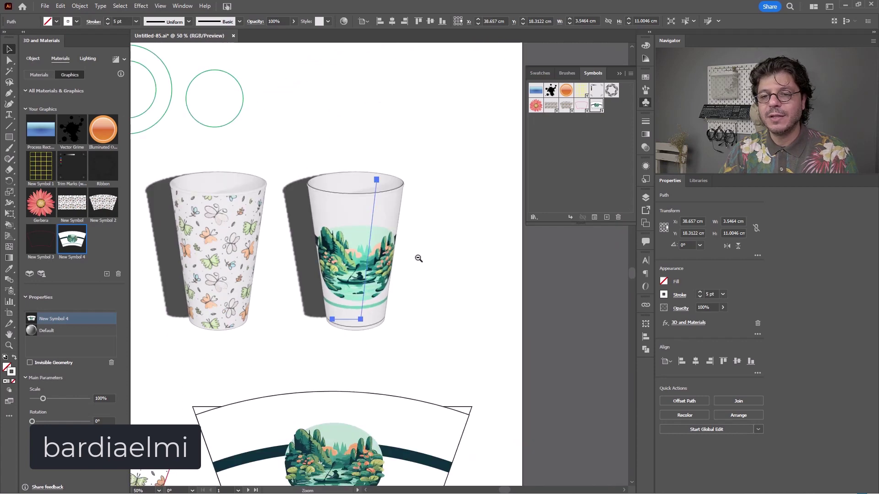
Edit the forest label symbol New Symbol 4, remove the stroke from its white background rectangle, and exit symbol editing
{"action": "left_click", "coordinate": [597, 290]}
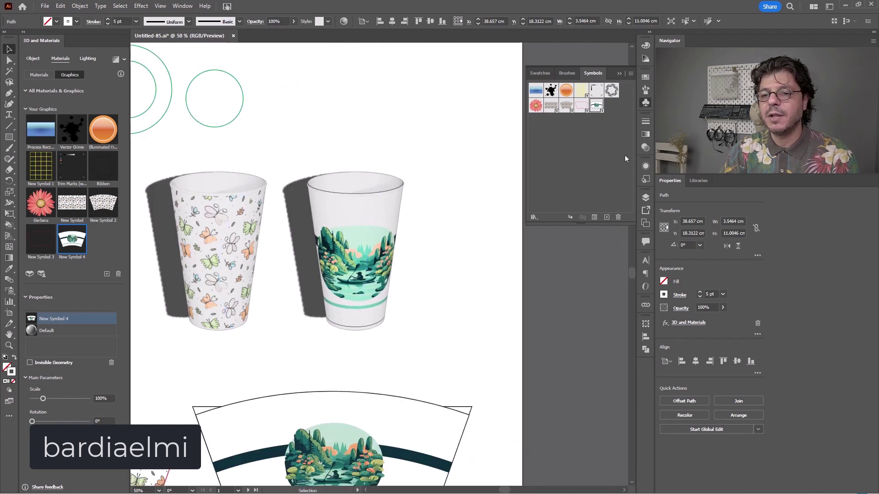
{"action": "double_click", "coordinate": [595, 107]}
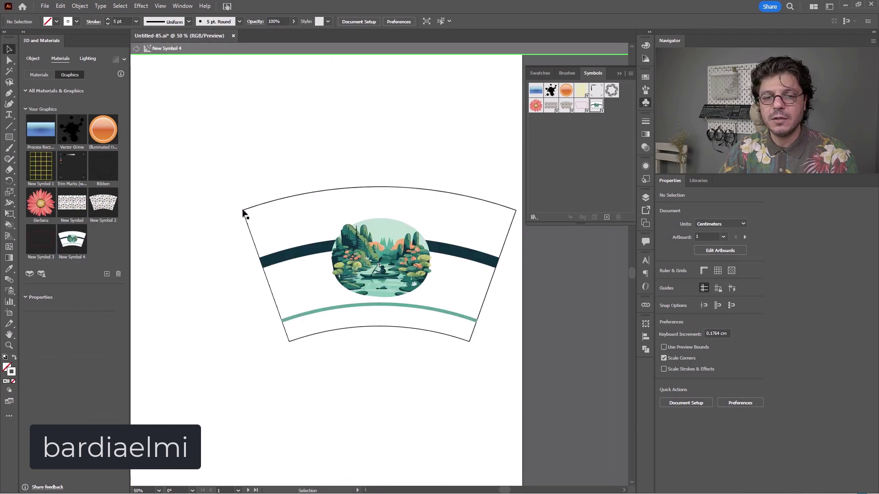
{"action": "key", "text": "a"}
{"action": "key", "text": "ctrl+a"}
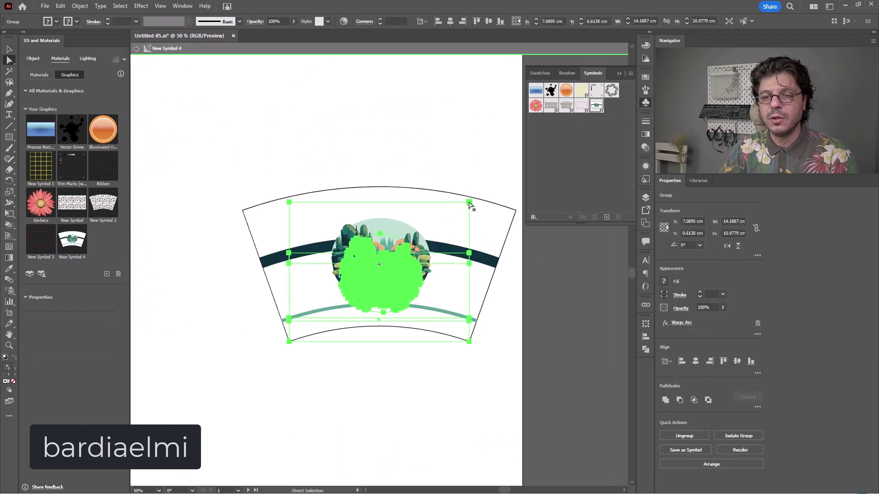
{"action": "left_click", "coordinate": [469, 203]}
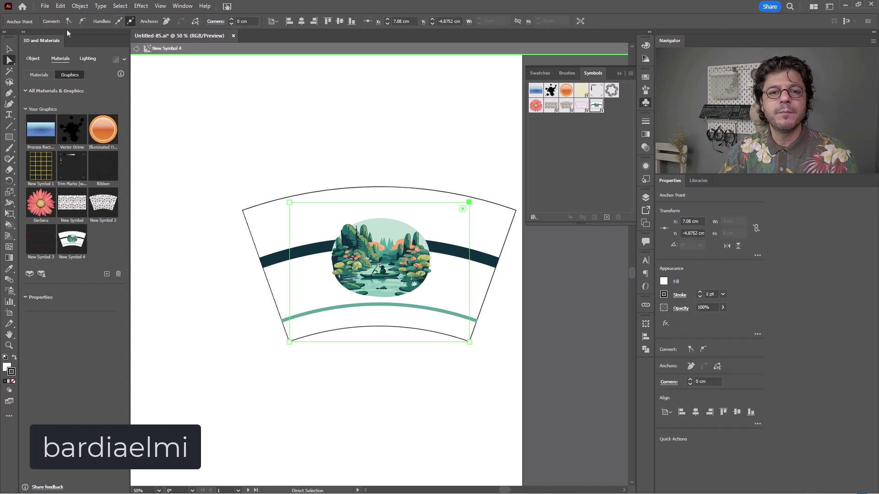
{"action": "key", "text": "v"}
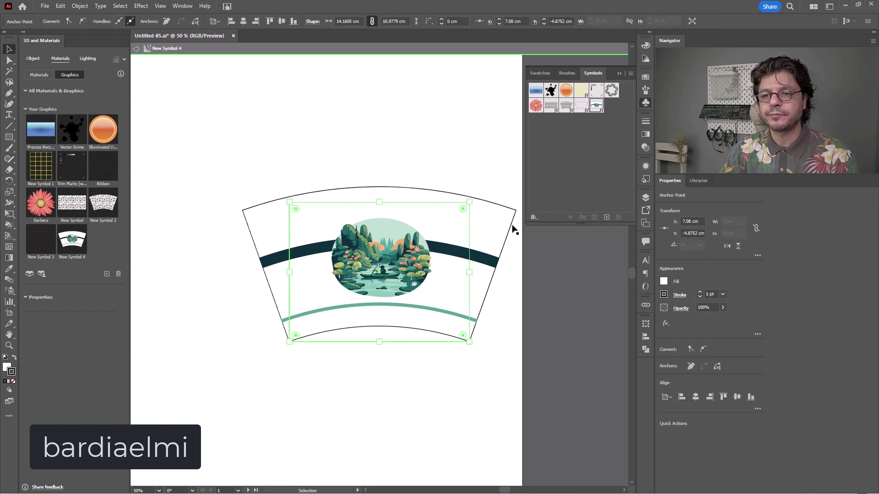
{"action": "left_click", "coordinate": [663, 294]}
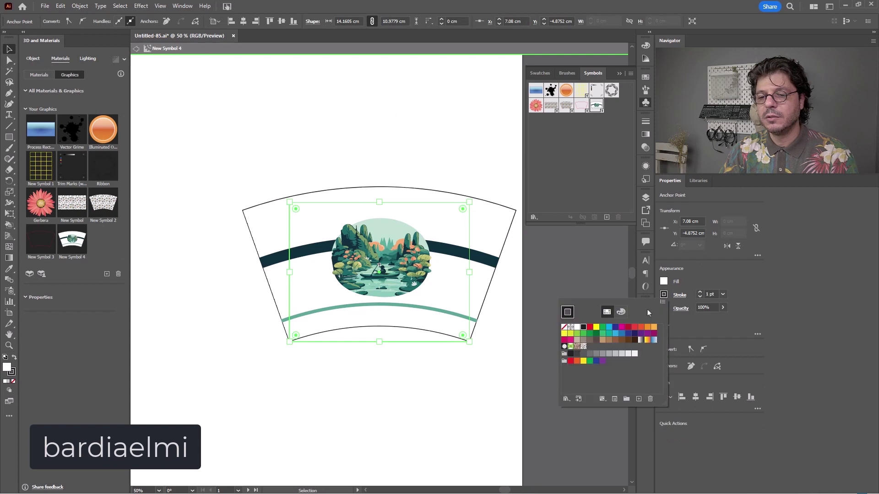
{"action": "left_click", "coordinate": [564, 326]}
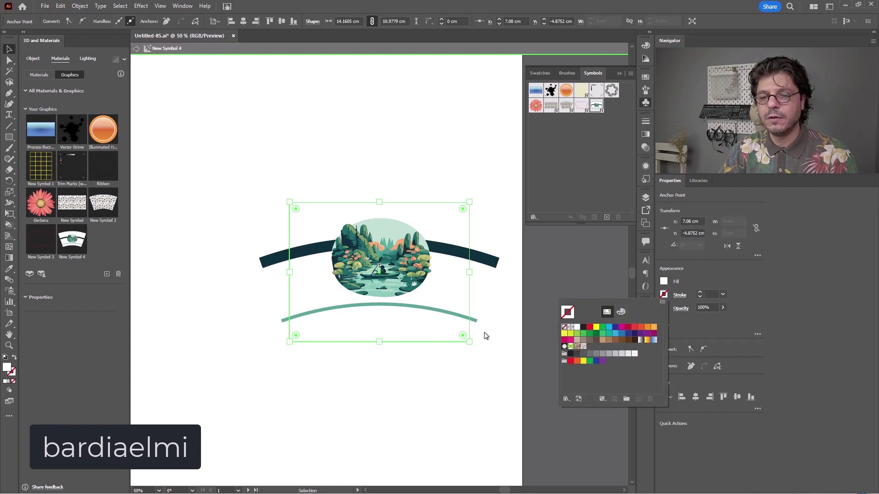
{"action": "left_click", "coordinate": [511, 318]}
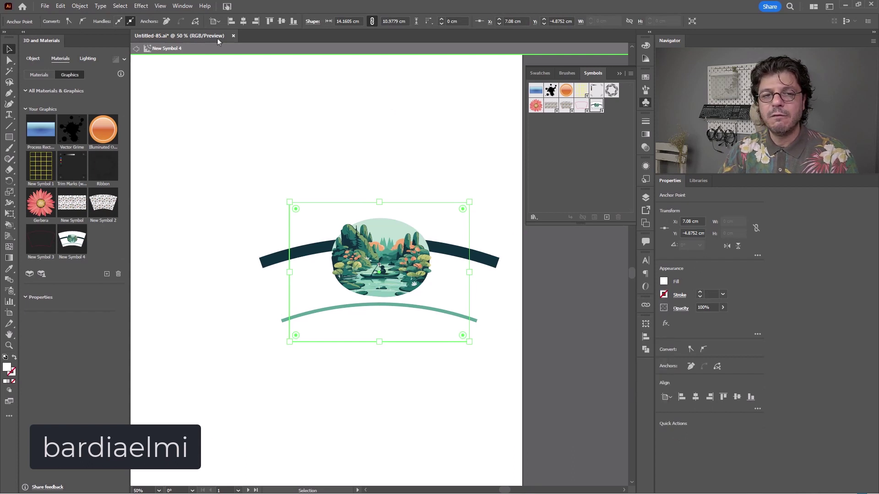
{"action": "double_click", "coordinate": [224, 225]}
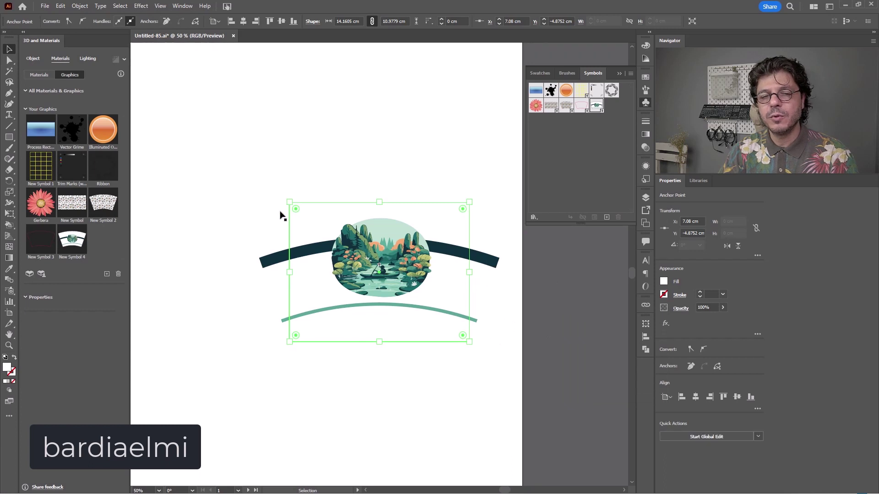
Scale the forest label graphic on the duplicate cup to 70% and move it slightly higher on the cup
{"action": "scroll", "coordinate": [406, 297], "scroll_direction": "up", "scroll_amount": 5}
{"action": "left_click", "coordinate": [406, 296]}
{"action": "scroll", "coordinate": [373, 305], "scroll_direction": "up", "scroll_amount": 3}
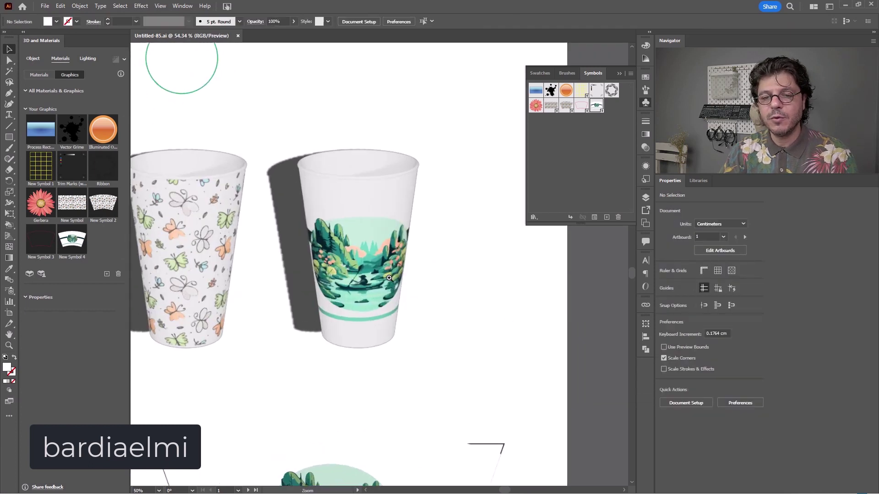
{"action": "left_click", "coordinate": [404, 287]}
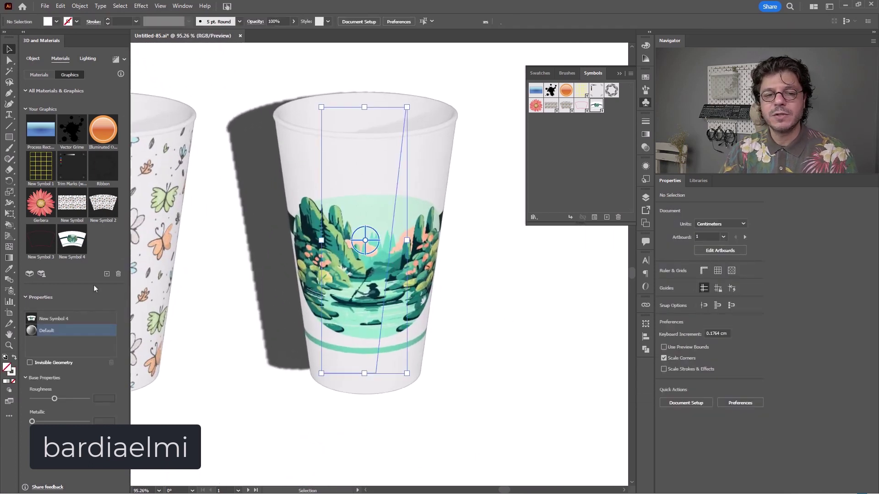
{"action": "left_click", "coordinate": [75, 332]}
{"action": "left_click", "coordinate": [64, 319]}
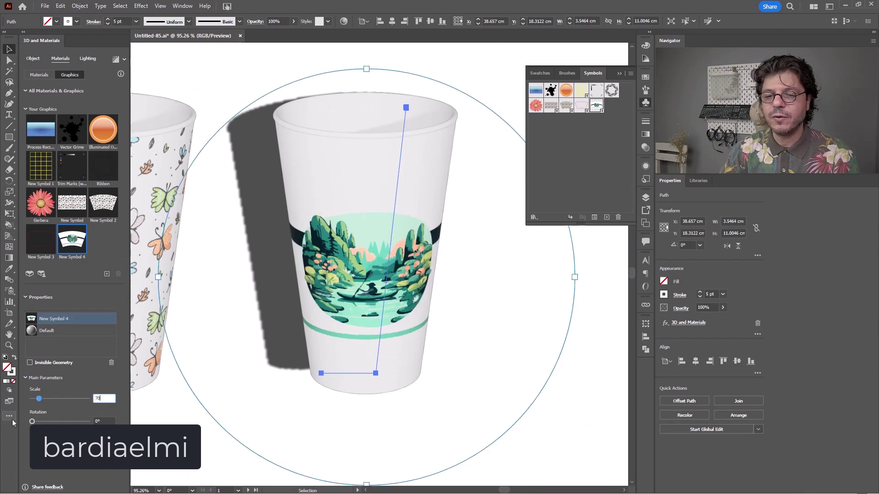
{"action": "key", "text": "Return"}
{"action": "left_click_drag", "start_coordinate": [359, 288], "coordinate": [360, 270]}
{"action": "left_click", "coordinate": [484, 312]}
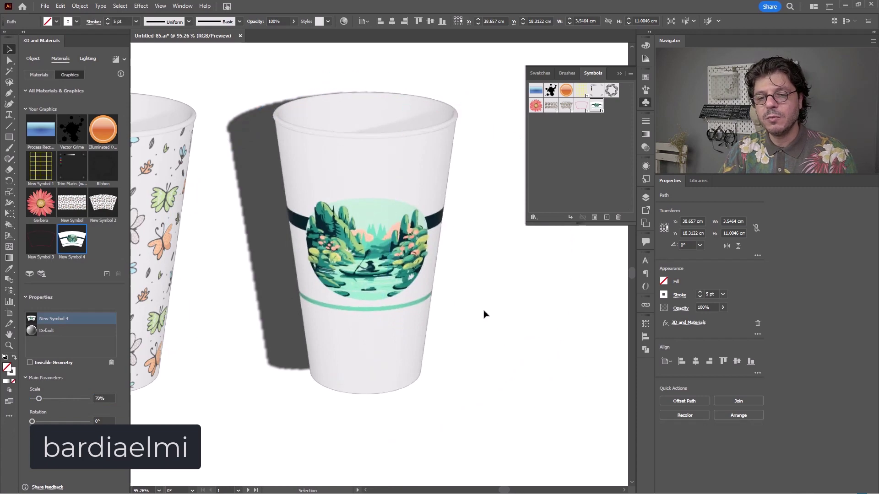
Turn the duplicate cup sideways, then set its forest label's scale to 100% and nudge the label
{"action": "left_click", "coordinate": [328, 309]}
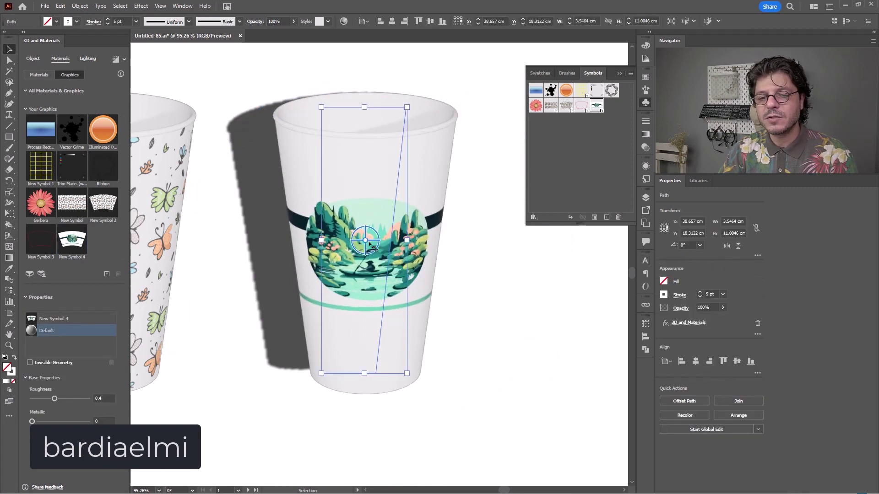
{"action": "left_click_drag", "start_coordinate": [365, 240], "coordinate": [402, 236]}
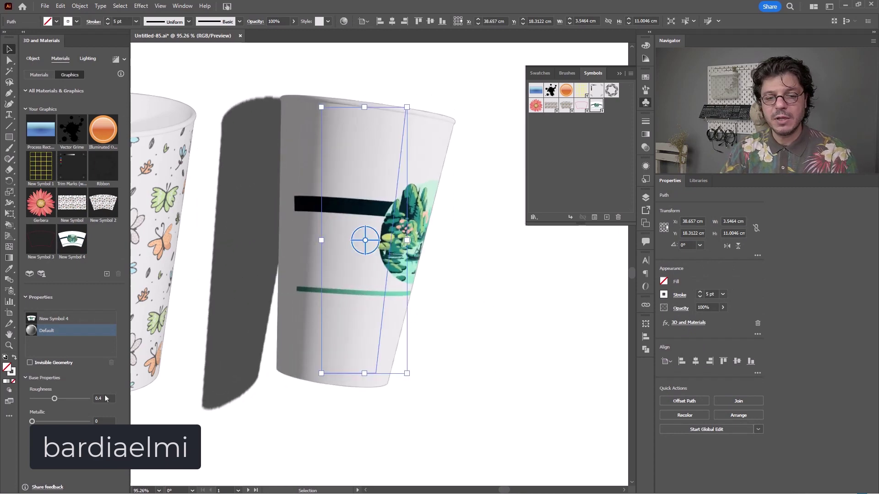
{"action": "left_click", "coordinate": [70, 318]}
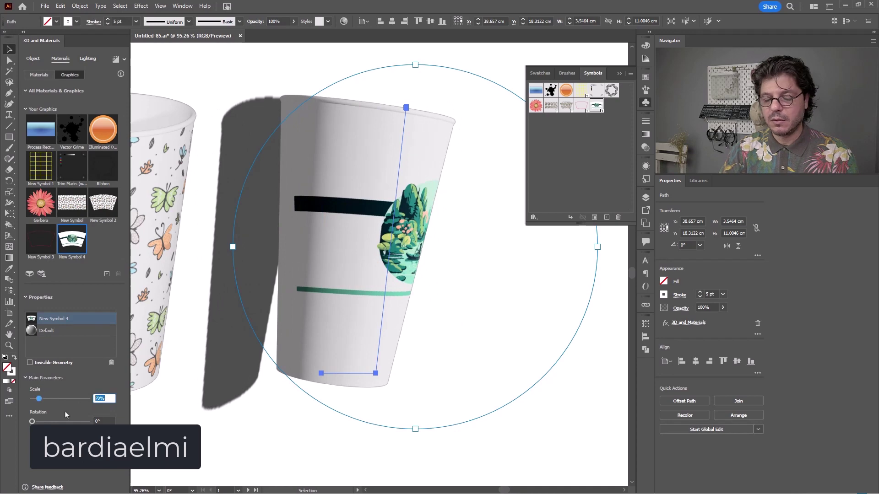
{"action": "type", "text": "100"}
{"action": "key", "text": "Return"}
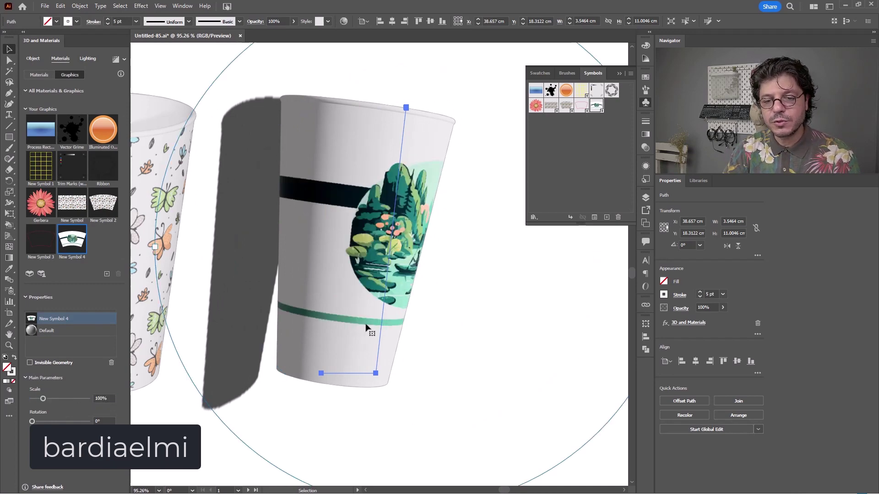
{"action": "left_click_drag", "start_coordinate": [385, 284], "coordinate": [383, 290]}
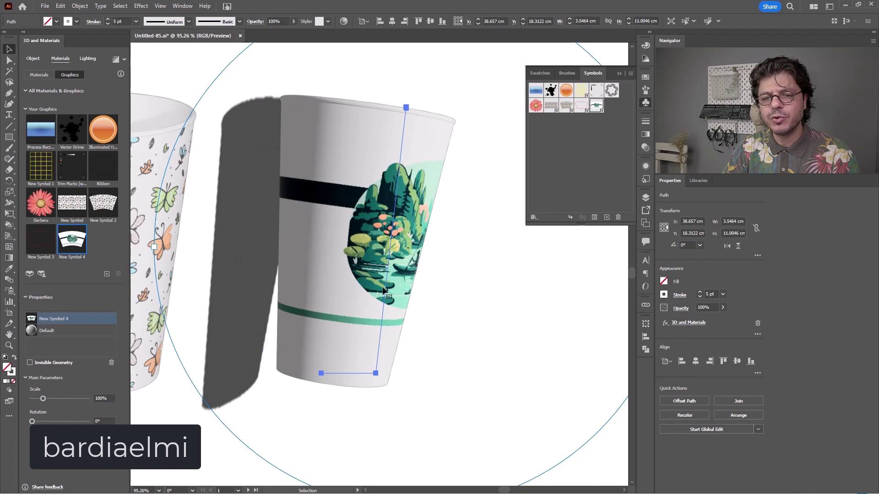
{"action": "left_click", "coordinate": [217, 443]}
Rotate the duplicate cup freely so the forest illustration faces the front with the cup tilted
{"action": "left_click", "coordinate": [368, 306]}
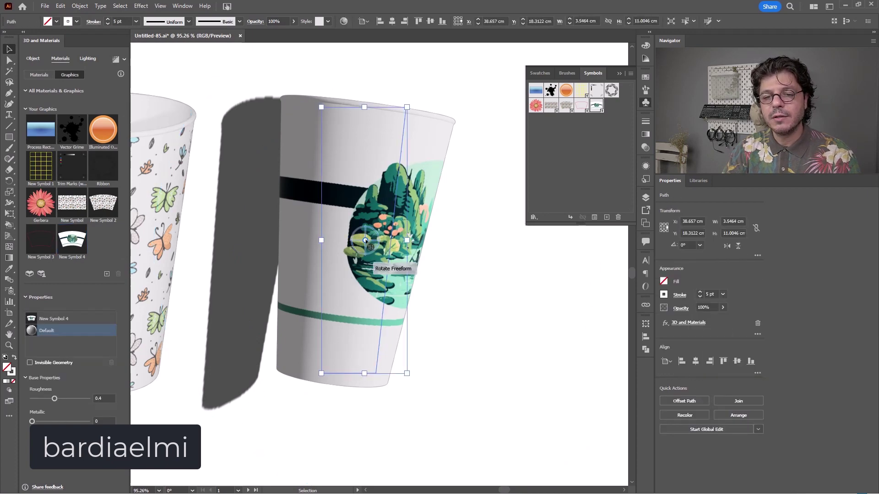
{"action": "left_click_drag", "start_coordinate": [365, 241], "coordinate": [328, 247]}
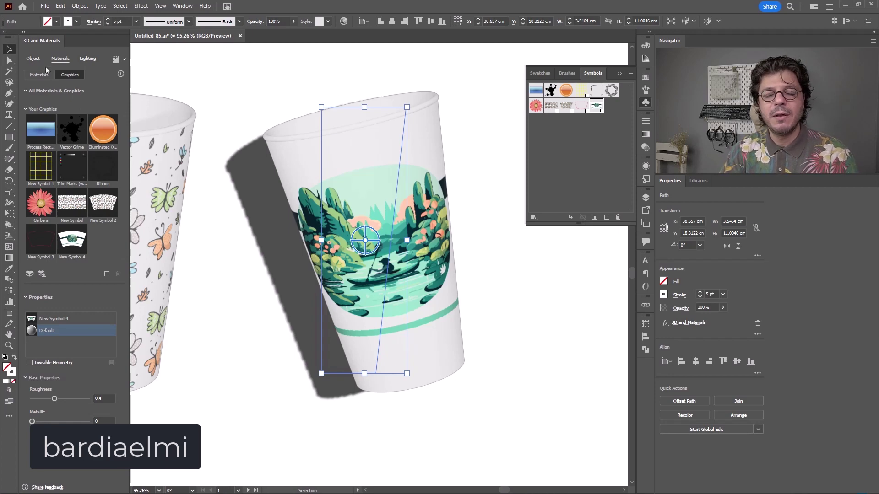
{"action": "key", "text": "a"}
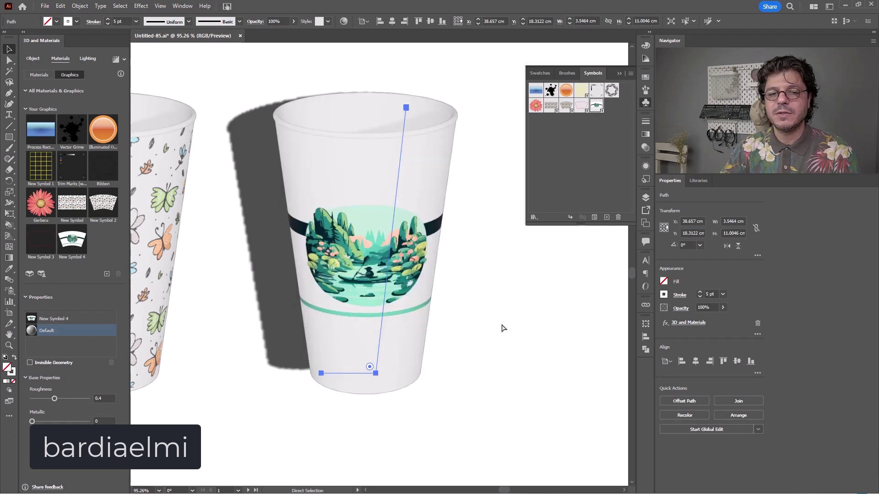
Collapse the Symbols panel, then move the forest label cup horizontally a little closer to the butterfly cup and deselect it
{"action": "scroll", "coordinate": [471, 254], "scroll_direction": "down", "scroll_amount": 5}
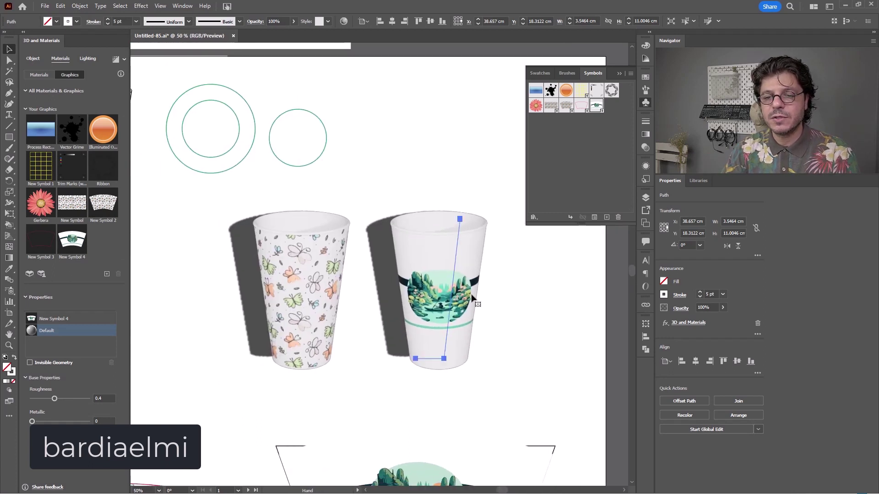
{"action": "left_click_drag", "start_coordinate": [471, 297], "coordinate": [440, 310]}
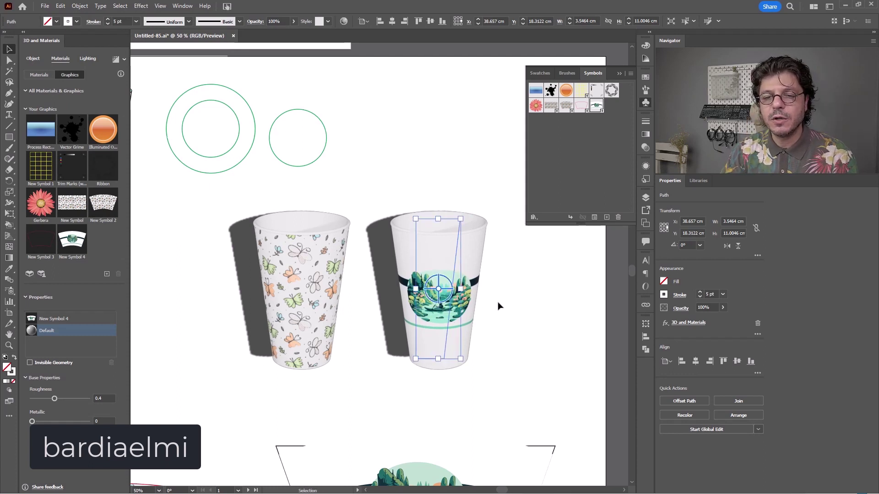
{"action": "scroll", "coordinate": [499, 305], "scroll_direction": "up", "scroll_amount": 3}
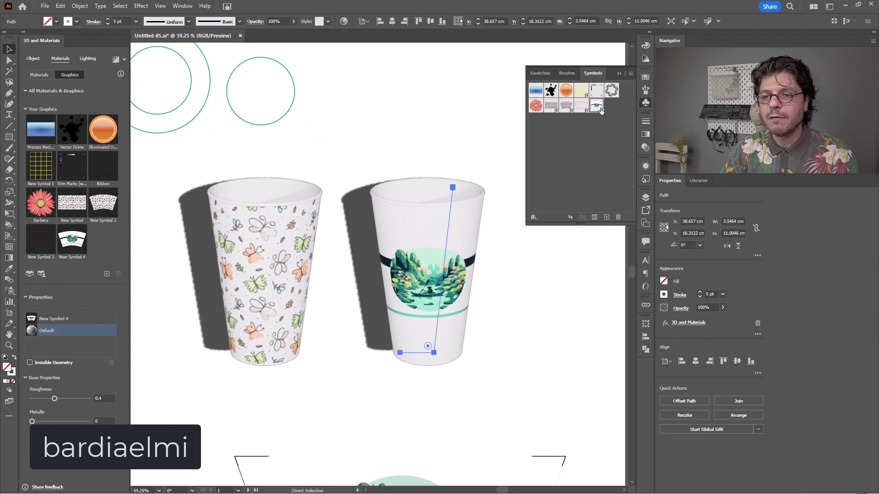
{"action": "left_click", "coordinate": [619, 75]}
{"action": "scroll", "coordinate": [484, 267], "scroll_direction": "up", "scroll_amount": 3}
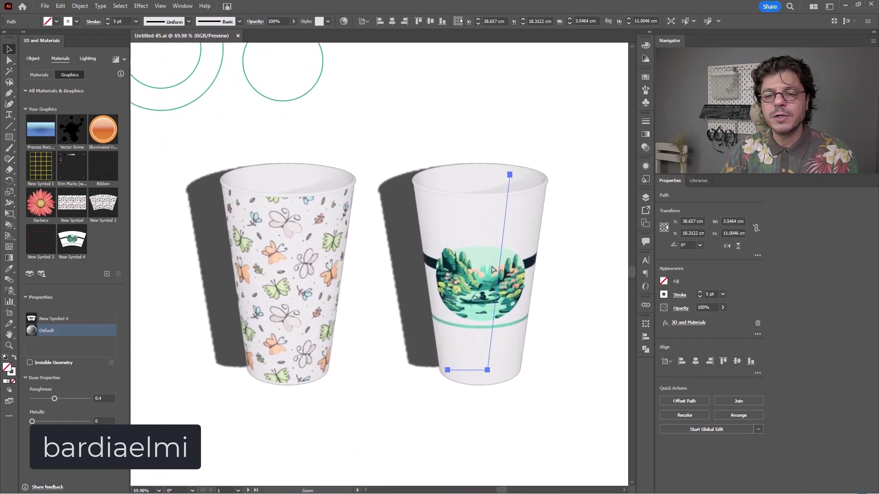
{"action": "left_click_drag", "start_coordinate": [485, 266], "coordinate": [477, 266]}
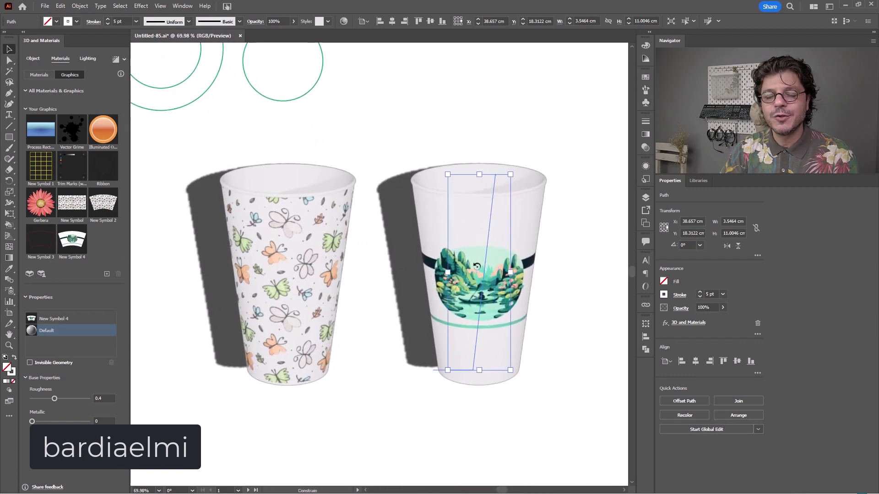
{"action": "left_click", "coordinate": [564, 350]}
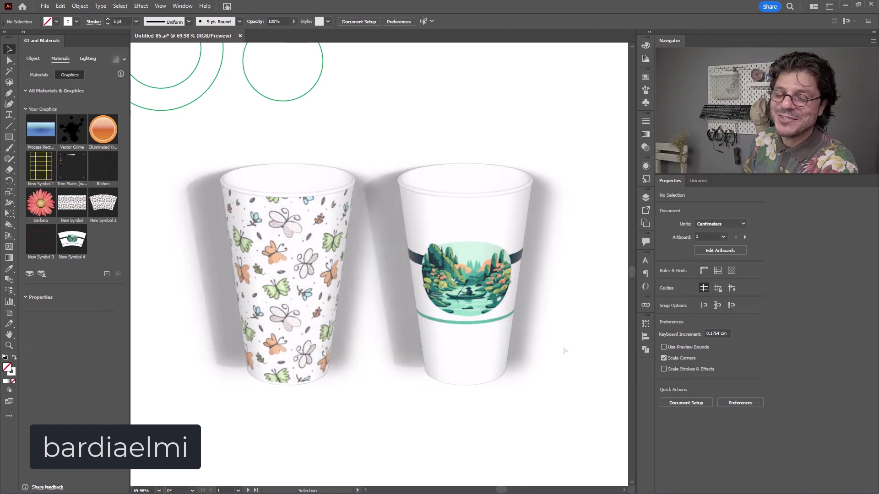